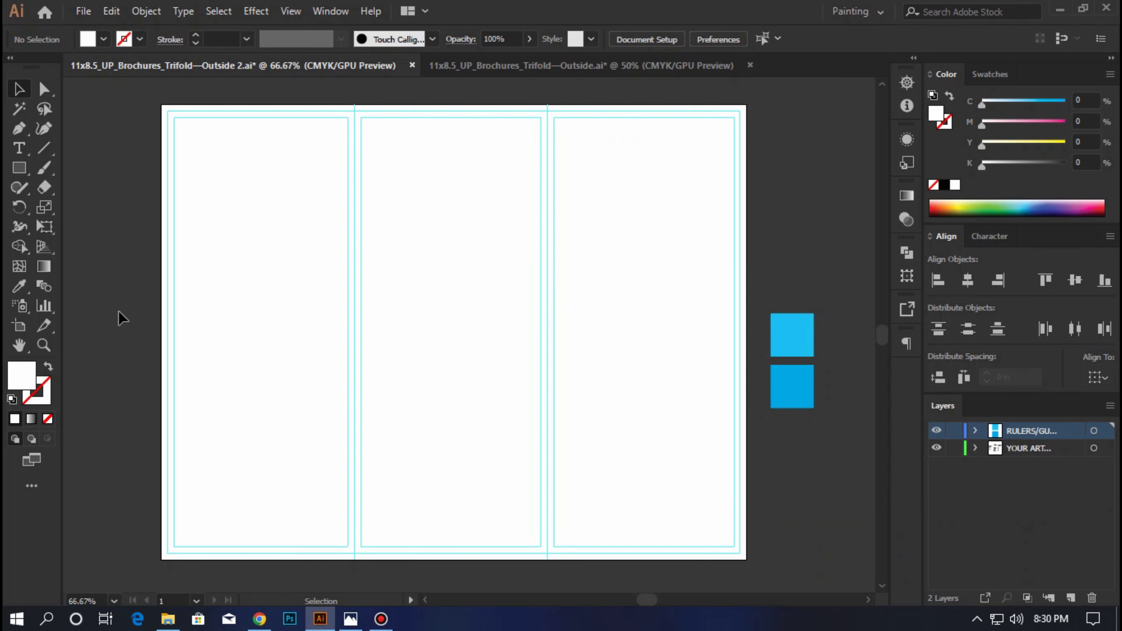
- Draw an inverted triangle from the top-left corner to the first fold and the second fold's top
{"action": "left_click", "coordinate": [19, 128]}
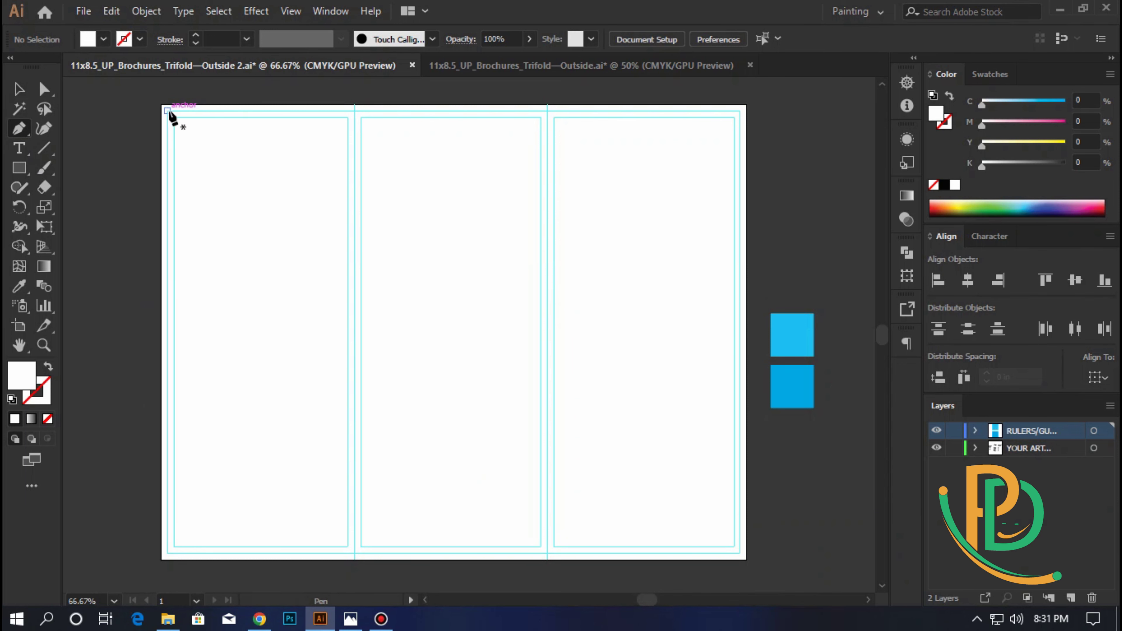
{"action": "left_click", "coordinate": [161, 105]}
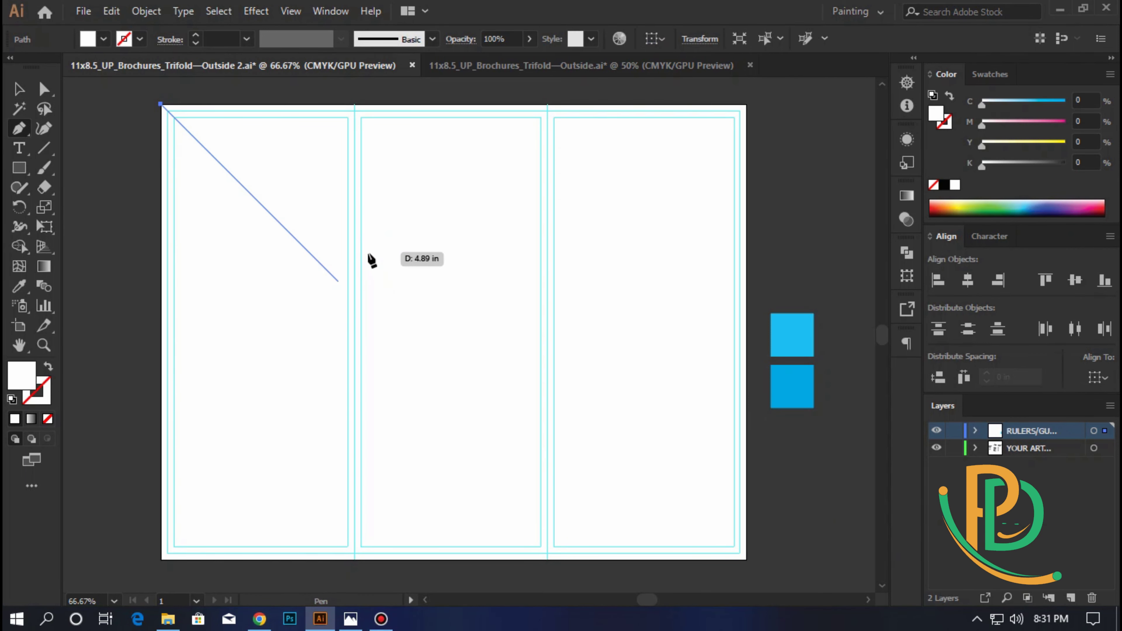
{"action": "left_click", "coordinate": [353, 251]}
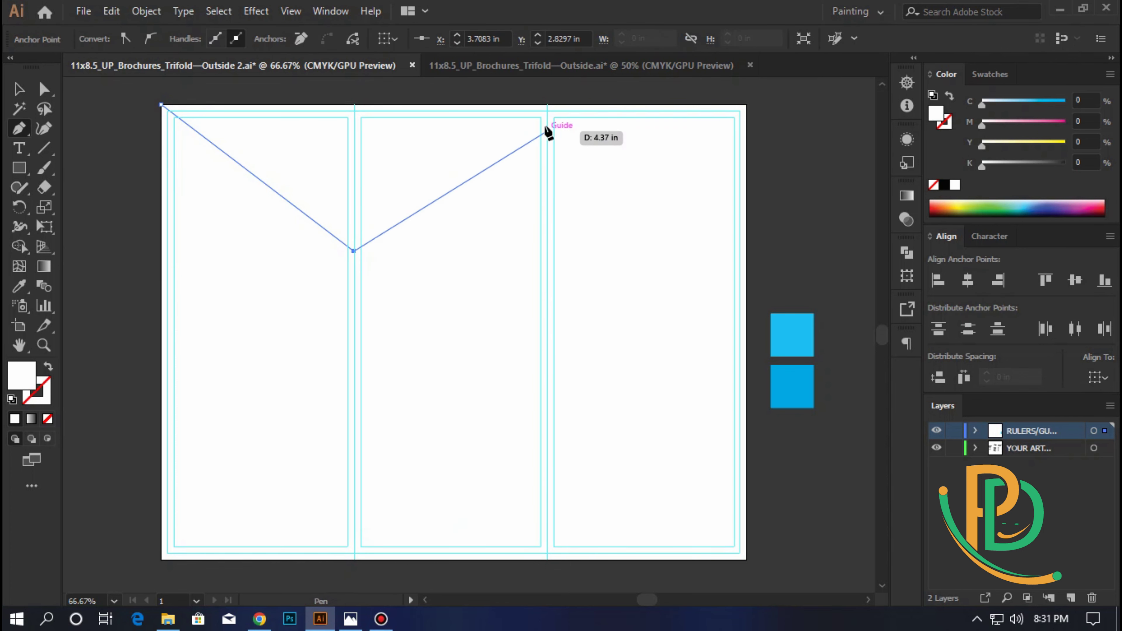
{"action": "left_click", "coordinate": [558, 104]}
{"action": "left_click", "coordinate": [161, 105]}
- Fill the V shape with the lower swatch's blue and deselect it
{"action": "left_click", "coordinate": [19, 286]}
{"action": "left_click", "coordinate": [790, 383]}
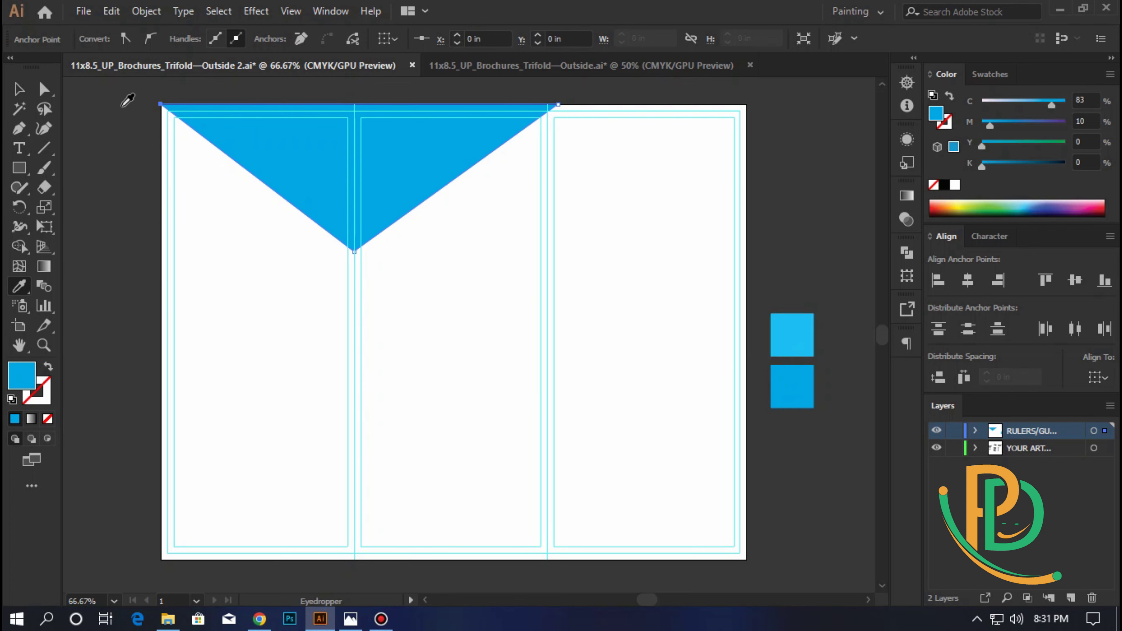
{"action": "left_click", "coordinate": [17, 93]}
{"action": "left_click", "coordinate": [124, 244]}
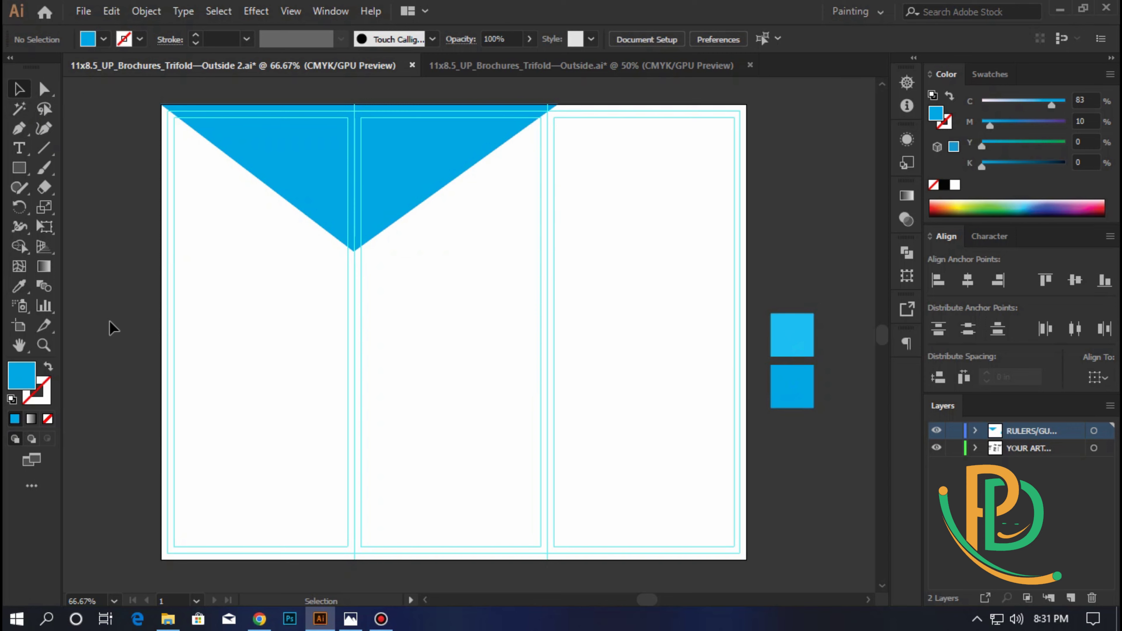
- Draw a right-angled triangle in the top-left corner, its edge parallel to the V
{"action": "scroll", "coordinate": [366, 267], "scroll_direction": "up", "scroll_amount": 3}
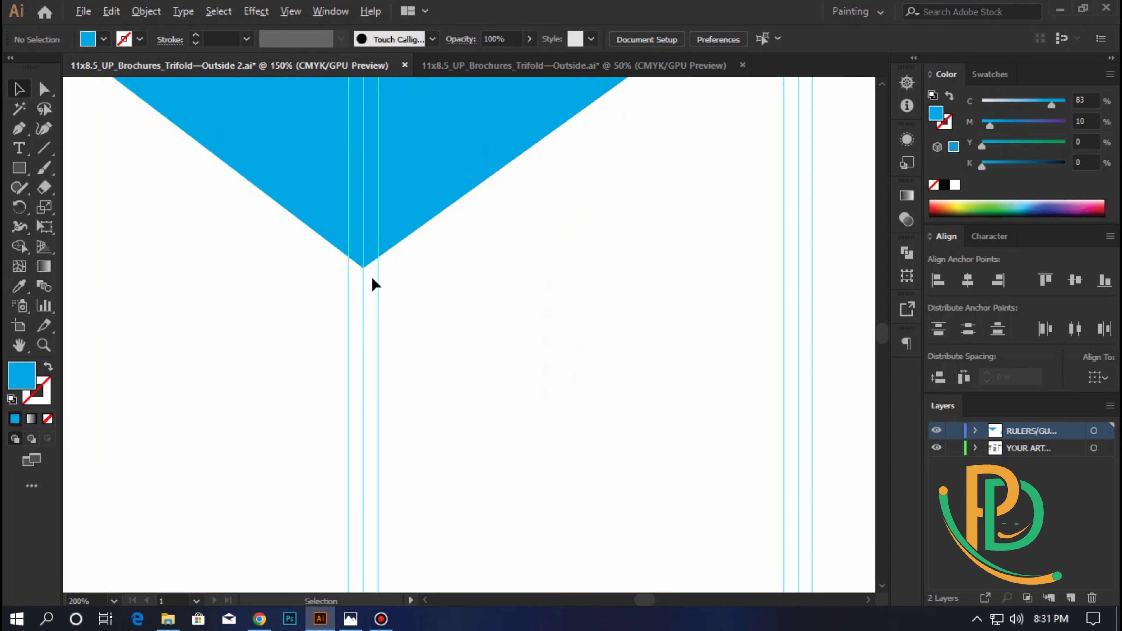
{"action": "scroll", "coordinate": [370, 275], "scroll_direction": "down", "scroll_amount": 3}
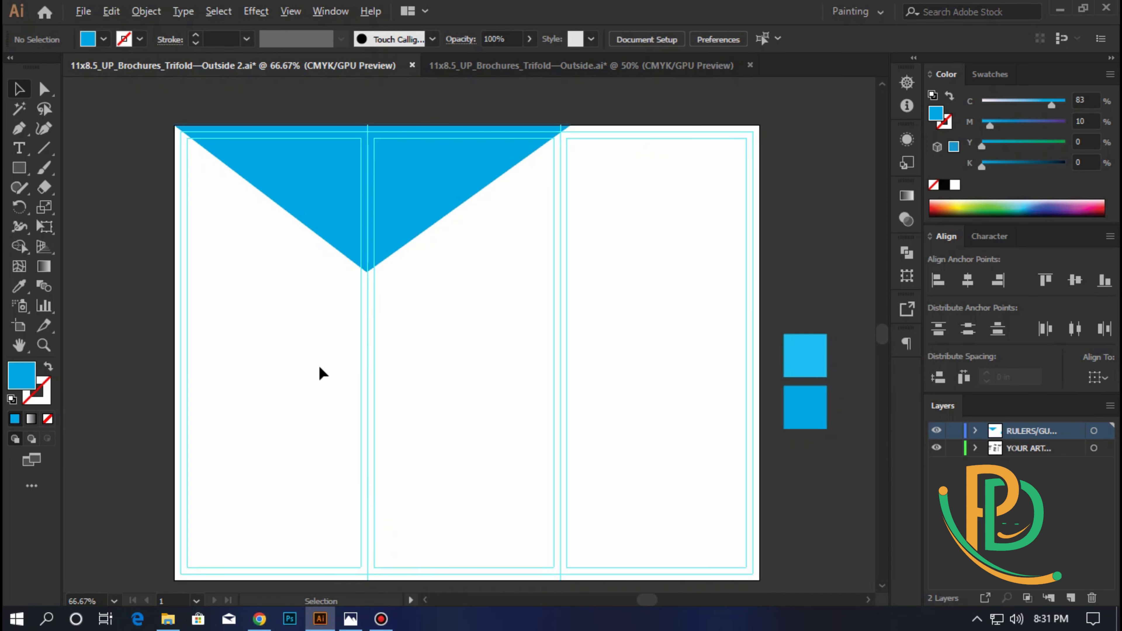
{"action": "left_click_drag", "start_coordinate": [420, 298], "coordinate": [391, 301]}
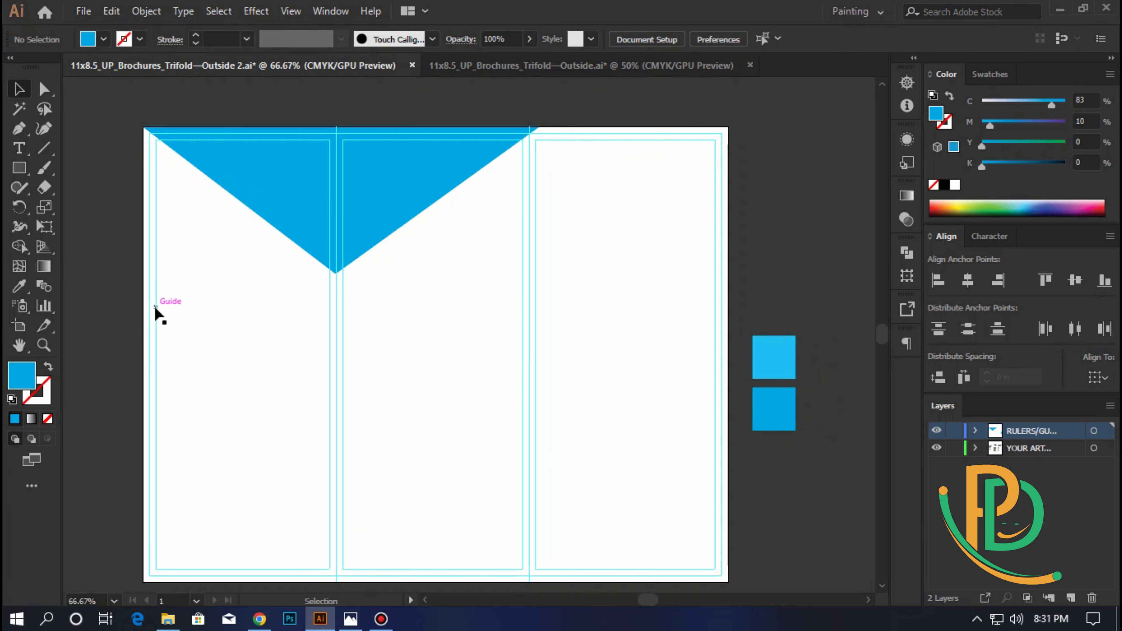
{"action": "left_click", "coordinate": [11, 132]}
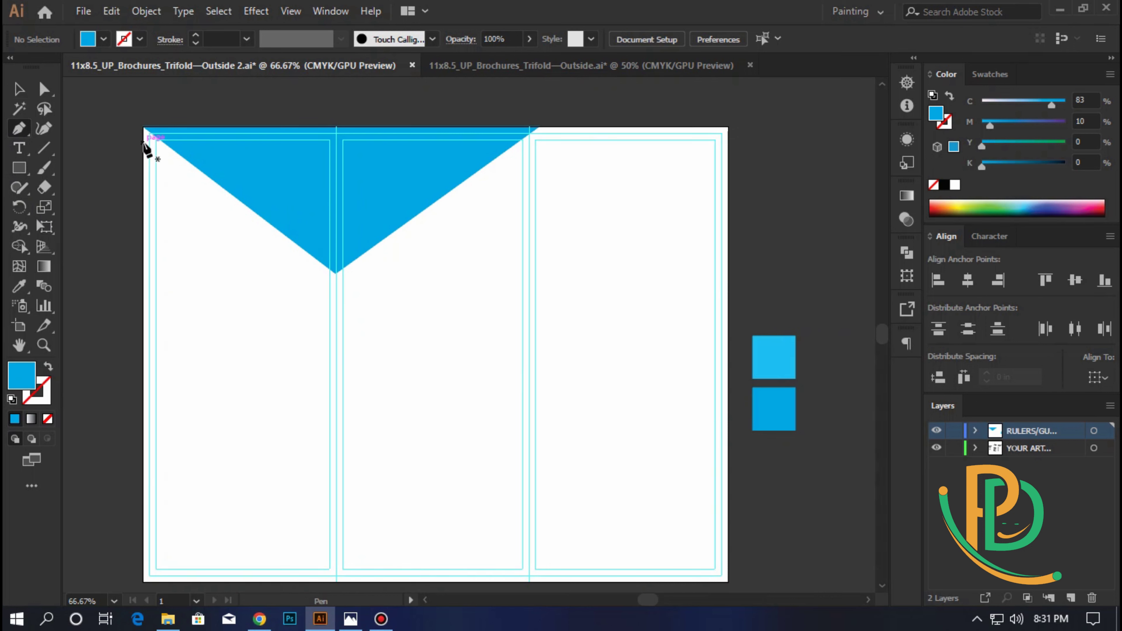
{"action": "left_click", "coordinate": [143, 139]}
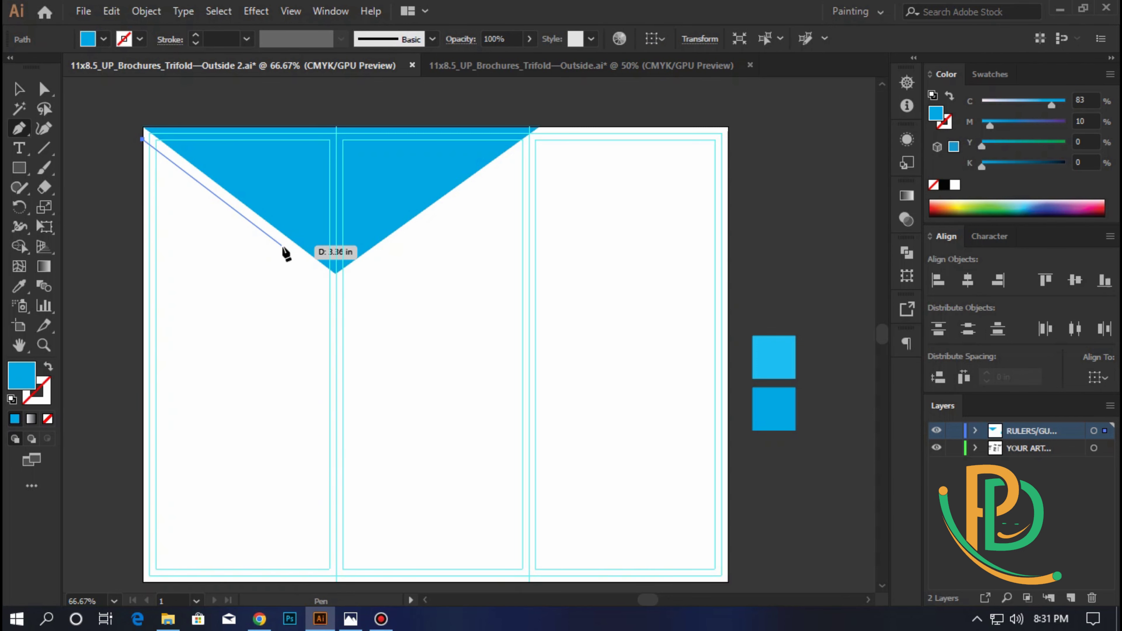
{"action": "left_click", "coordinate": [282, 248]}
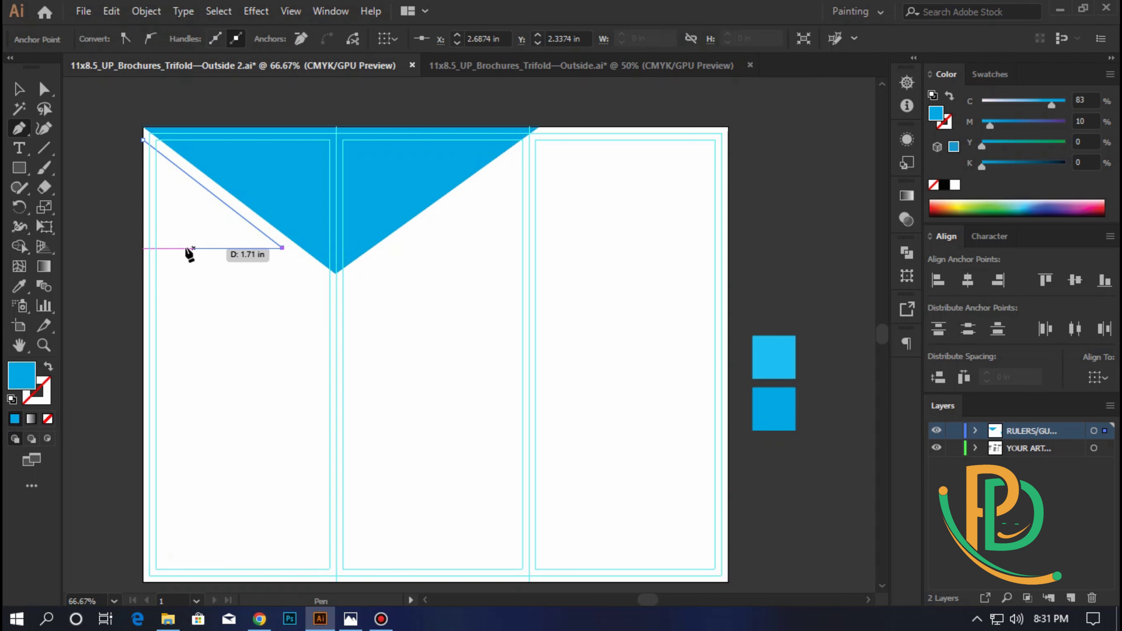
{"action": "left_click", "coordinate": [143, 248]}
{"action": "left_click", "coordinate": [142, 139]}
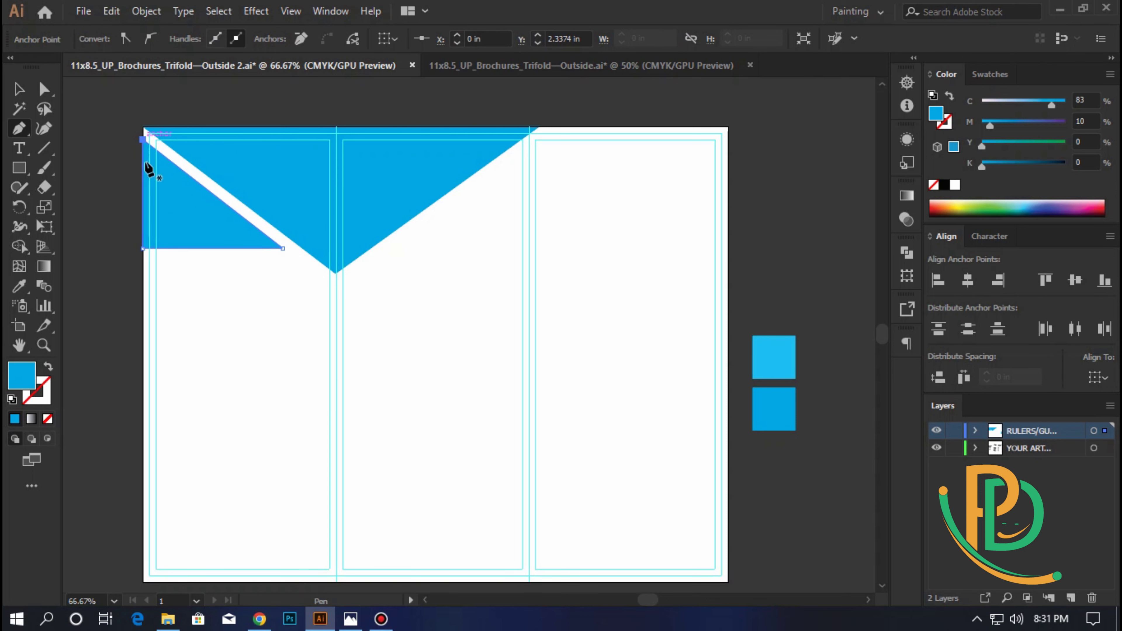
- Fill the corner triangle with the blue, deselect, then reselect it
{"action": "left_click", "coordinate": [17, 287]}
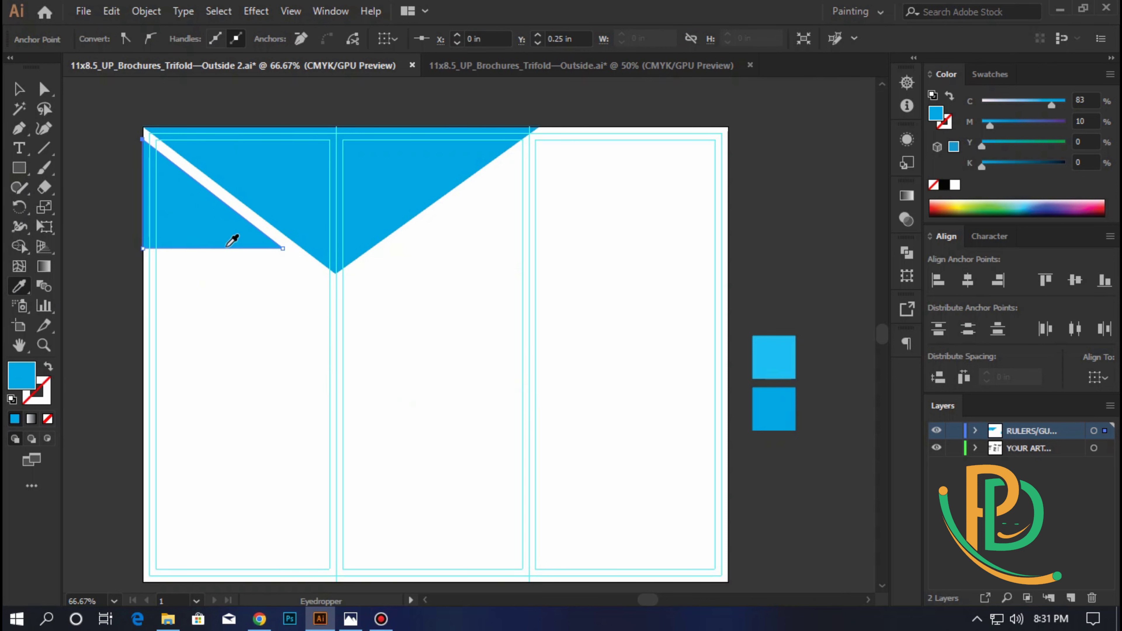
{"action": "left_click", "coordinate": [19, 89]}
{"action": "left_click", "coordinate": [204, 304]}
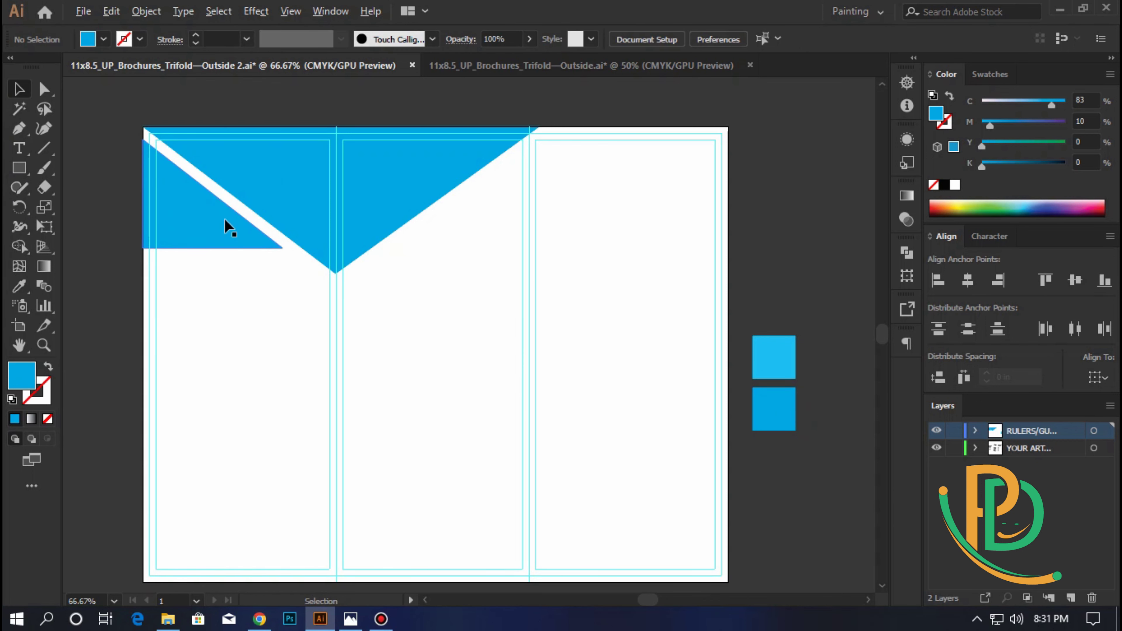
{"action": "scroll", "coordinate": [225, 223], "scroll_direction": "up", "scroll_amount": 2}
{"action": "left_click", "coordinate": [243, 258]}
- Stretch the triangle's lower-right corner toward the V and nudge it up and down
{"action": "left_click_drag", "start_coordinate": [352, 288], "coordinate": [410, 323]}
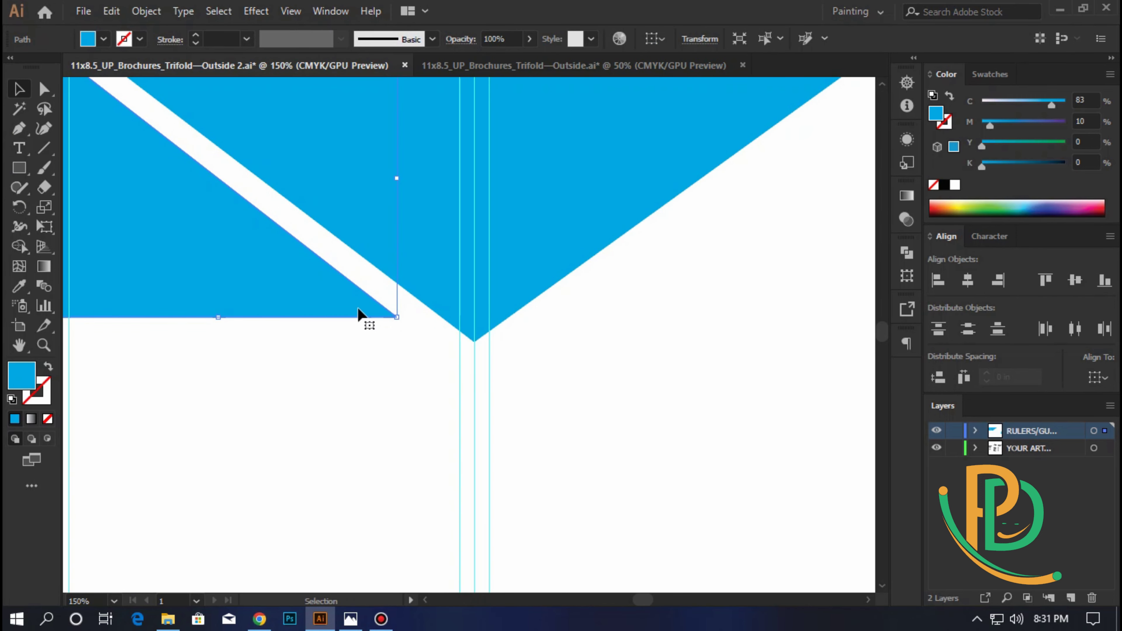
{"action": "scroll", "coordinate": [297, 300], "scroll_direction": "down", "scroll_amount": 5}
{"action": "scroll", "coordinate": [293, 301], "scroll_direction": "down", "scroll_amount": 1, "text": "alt"}
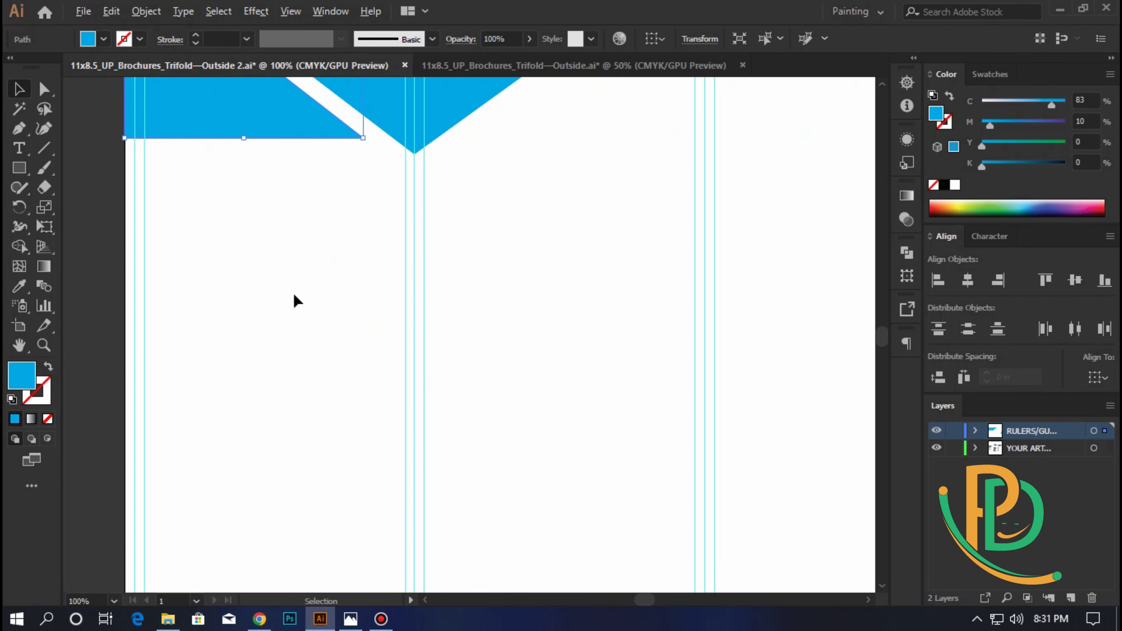
{"action": "scroll", "coordinate": [292, 208], "scroll_direction": "up", "scroll_amount": 4}
{"action": "key", "text": "Up"}
{"action": "key", "text": "Up"}
{"action": "key", "text": "Up"}
{"action": "key", "text": "Up"}
{"action": "key", "text": "Up"}
{"action": "key", "text": "Up"}
{"action": "key", "text": "Up"}
{"action": "key", "text": "Up"}
{"action": "key", "text": "Up"}
{"action": "key", "text": "Up"}
{"action": "key", "text": "Down"}
{"action": "key", "text": "Down"}
- Fine-tune the triangle's vertical position so the white diagonal gap stays thin and even
{"action": "left_click", "coordinate": [280, 432]}
{"action": "scroll", "coordinate": [279, 409], "scroll_direction": "down", "scroll_amount": 2}
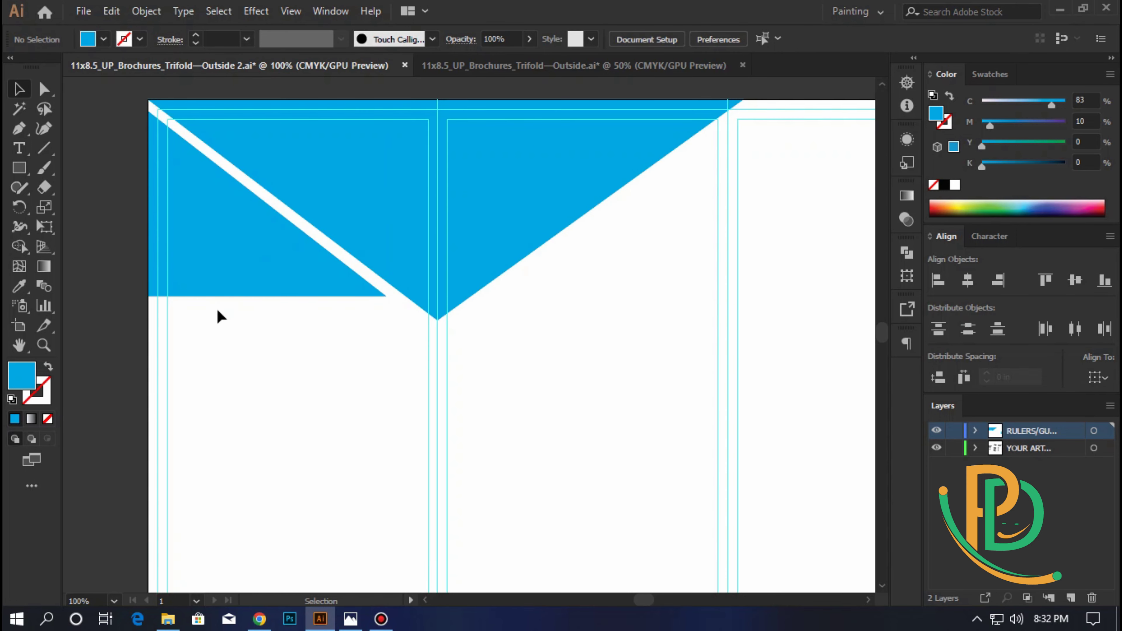
{"action": "left_click", "coordinate": [215, 221]}
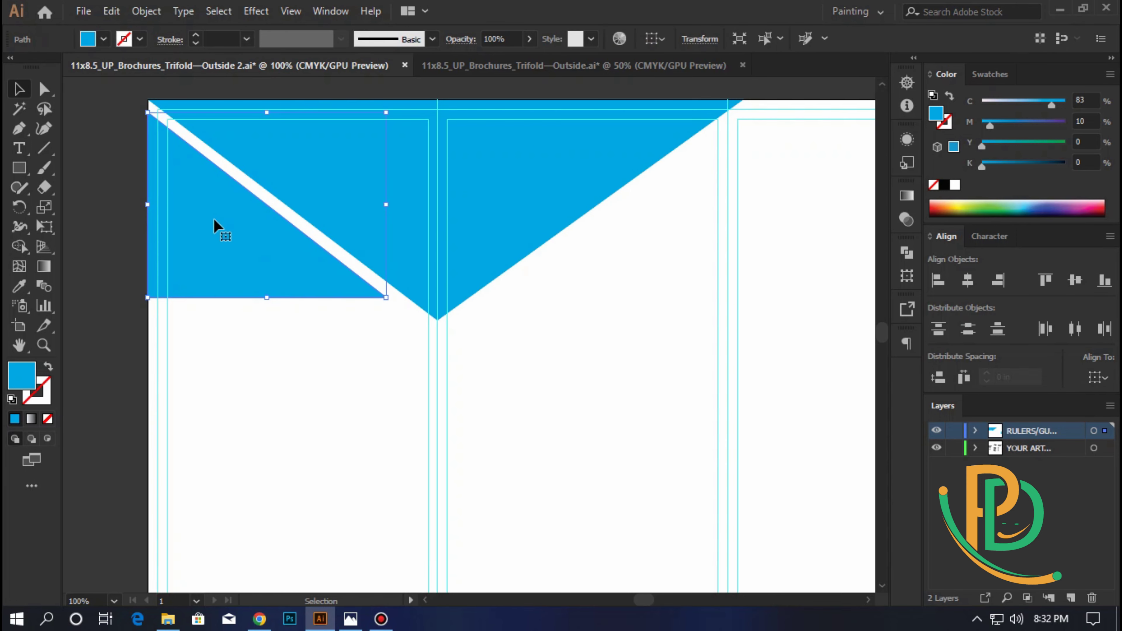
{"action": "key", "text": "Down"}
{"action": "key", "text": "Down"}
{"action": "key", "text": "Down"}
{"action": "key", "text": "Down"}
{"action": "key", "text": "Down"}
{"action": "key", "text": "Up"}
{"action": "key", "text": "Up"}
{"action": "key", "text": "Up"}
{"action": "key", "text": "Up"}
{"action": "key", "text": "Up"}
{"action": "key", "text": "Up"}
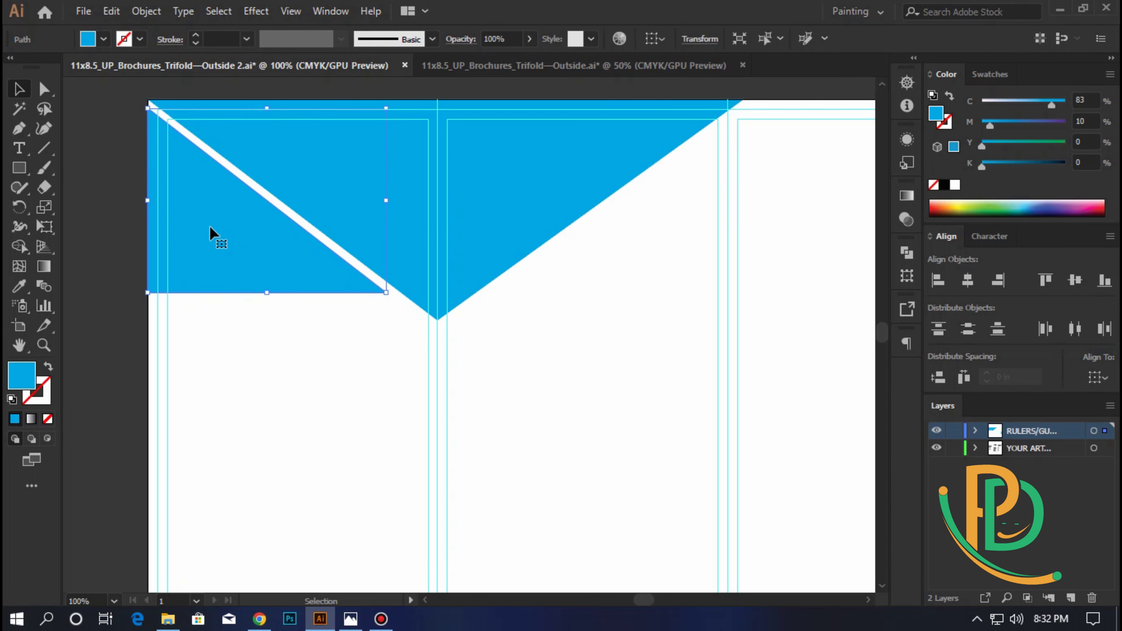
{"action": "left_click", "coordinate": [159, 303]}
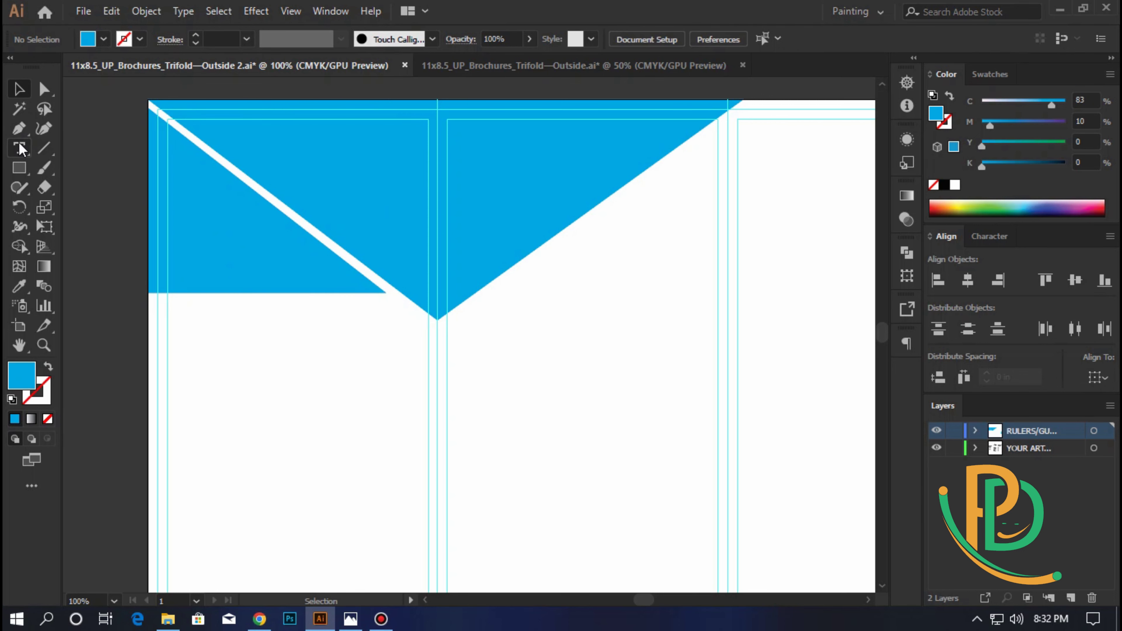
{"action": "left_click", "coordinate": [20, 128]}
- Draw a thin strip beneath the top-left triangle, running toward the V
{"action": "scroll", "coordinate": [269, 292], "scroll_direction": "up", "scroll_amount": 1}
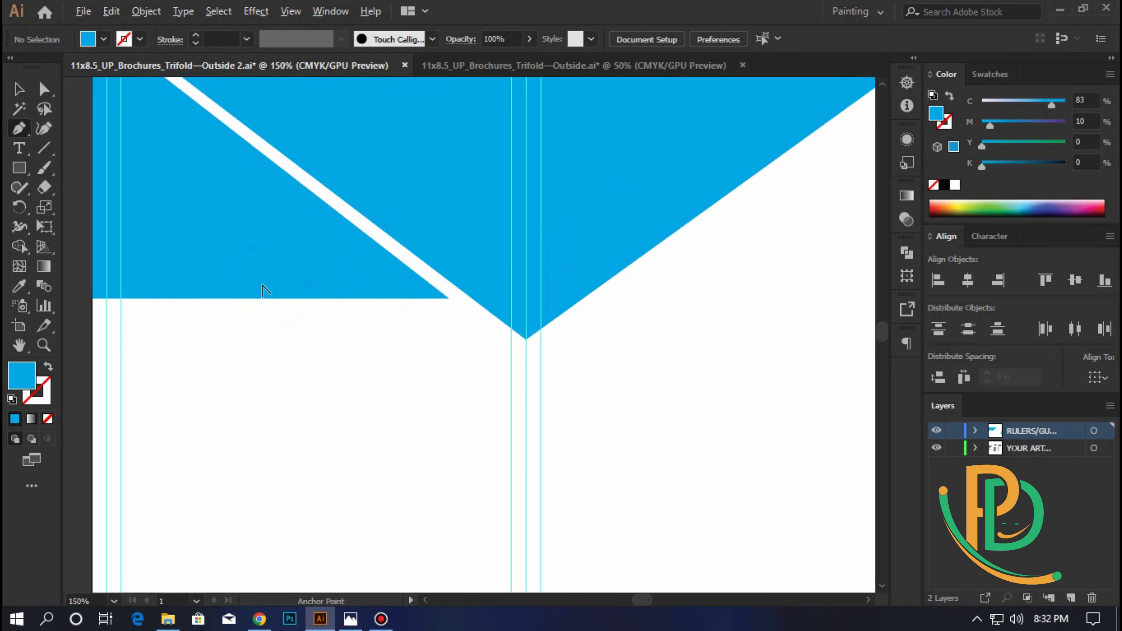
{"action": "left_click", "coordinate": [141, 299]}
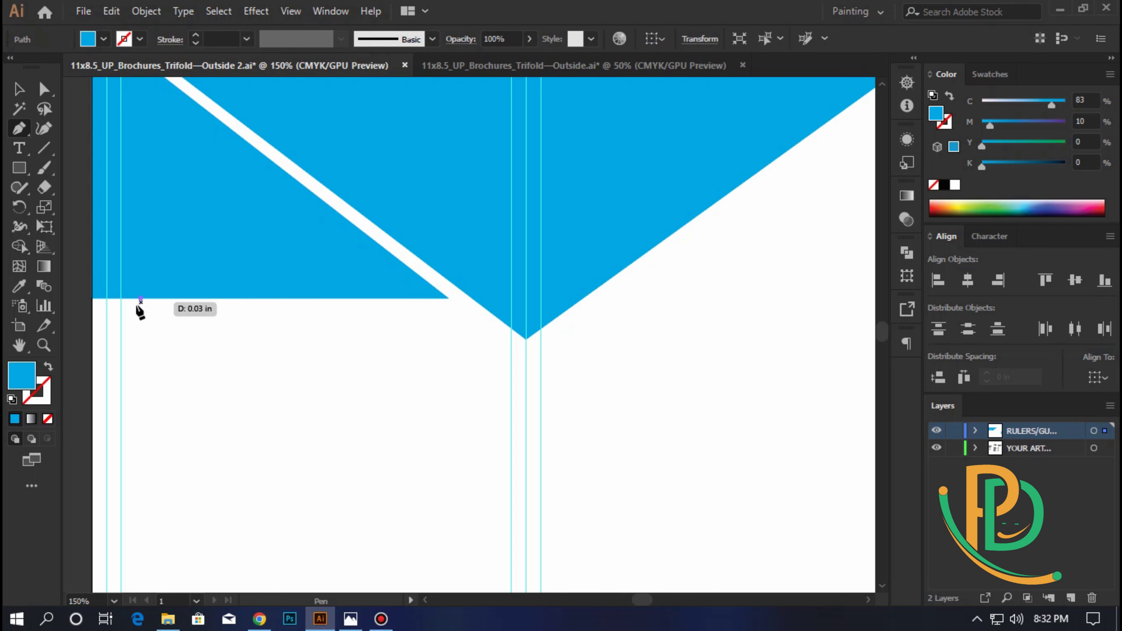
{"action": "left_click", "coordinate": [131, 307]}
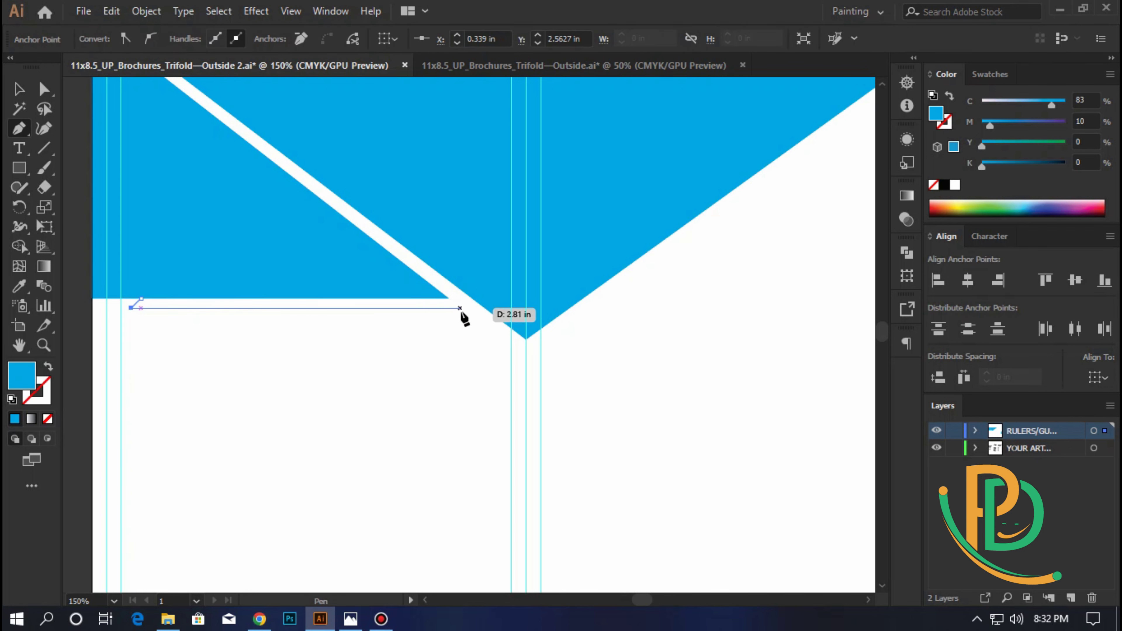
{"action": "left_click", "coordinate": [460, 308]}
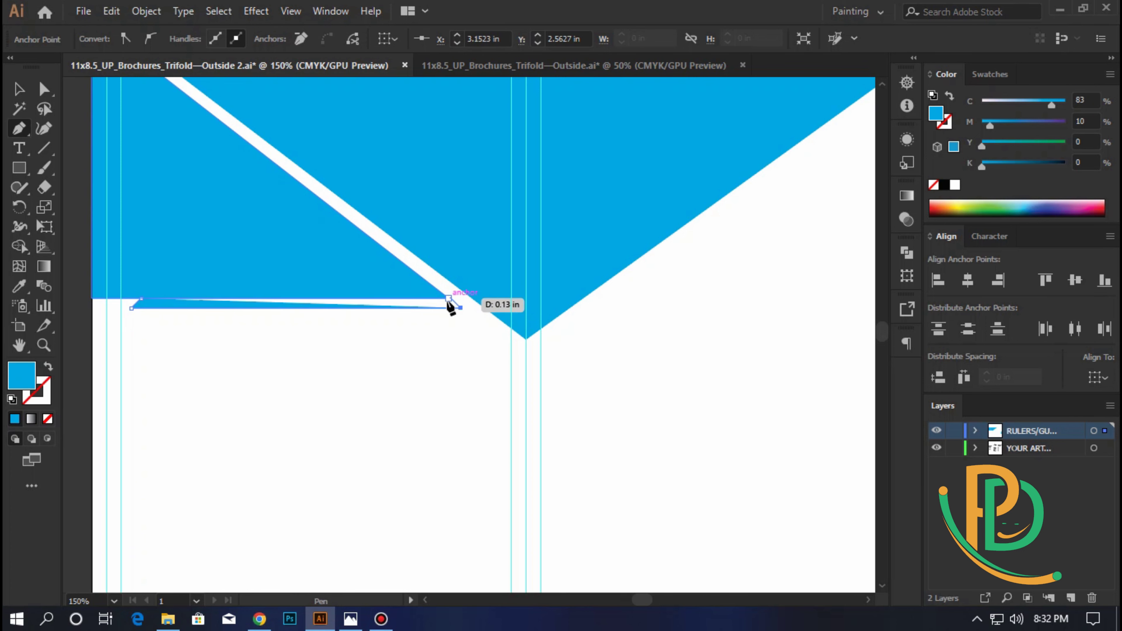
{"action": "left_click", "coordinate": [449, 299]}
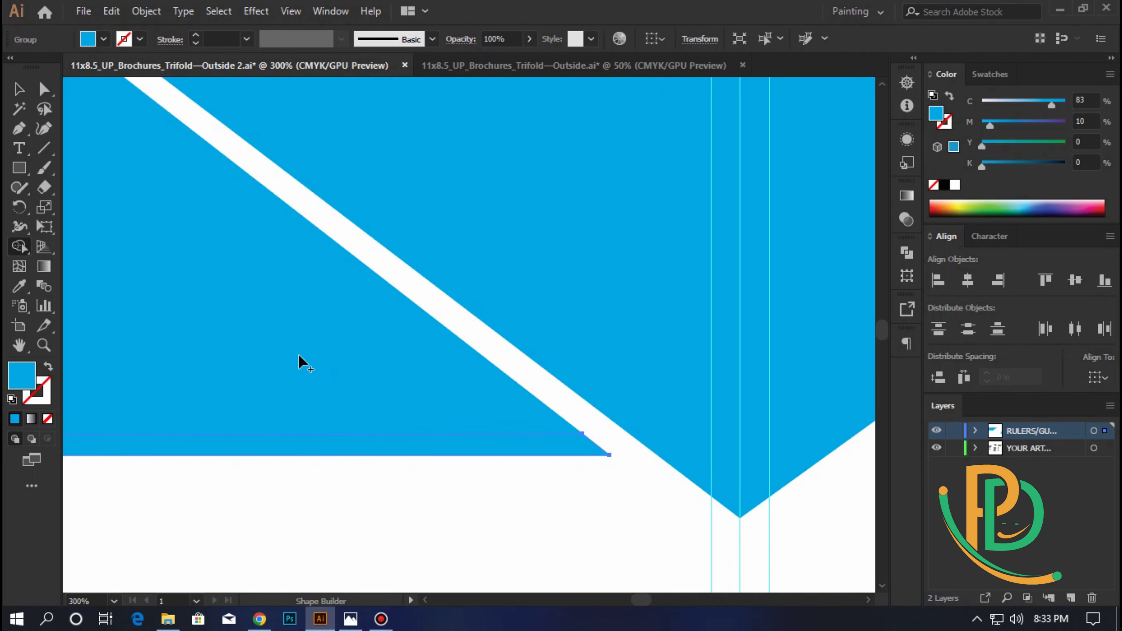
- Select the triangle and strip, then zoom out to see the whole page
{"action": "left_click", "coordinate": [19, 91]}
{"action": "left_click", "coordinate": [216, 302]}
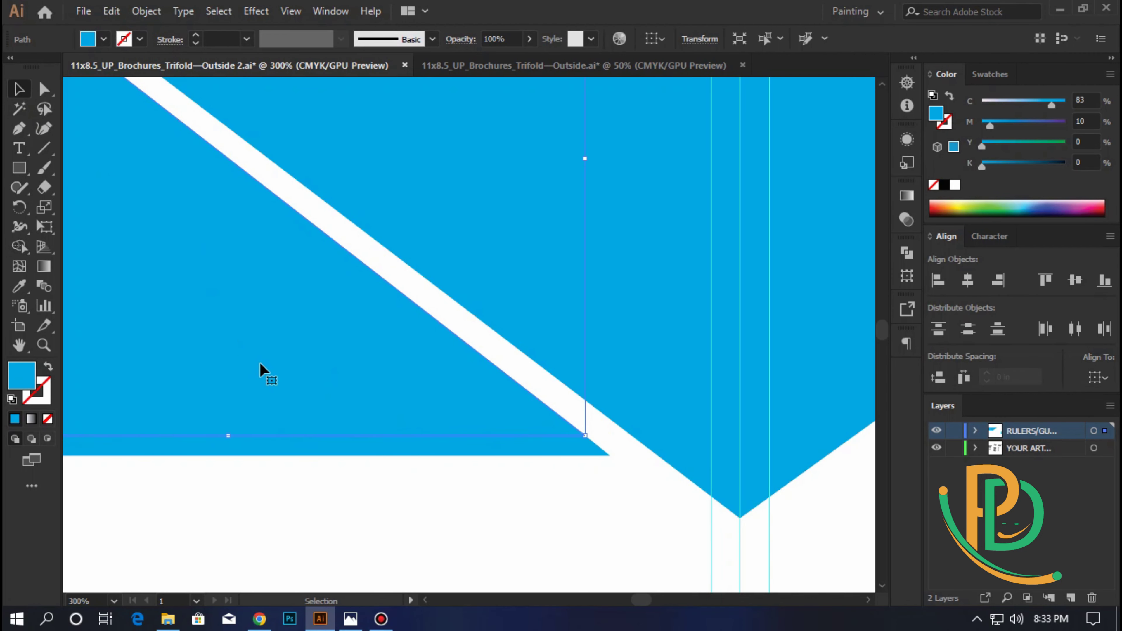
{"action": "left_click", "coordinate": [368, 449], "text": "shift"}
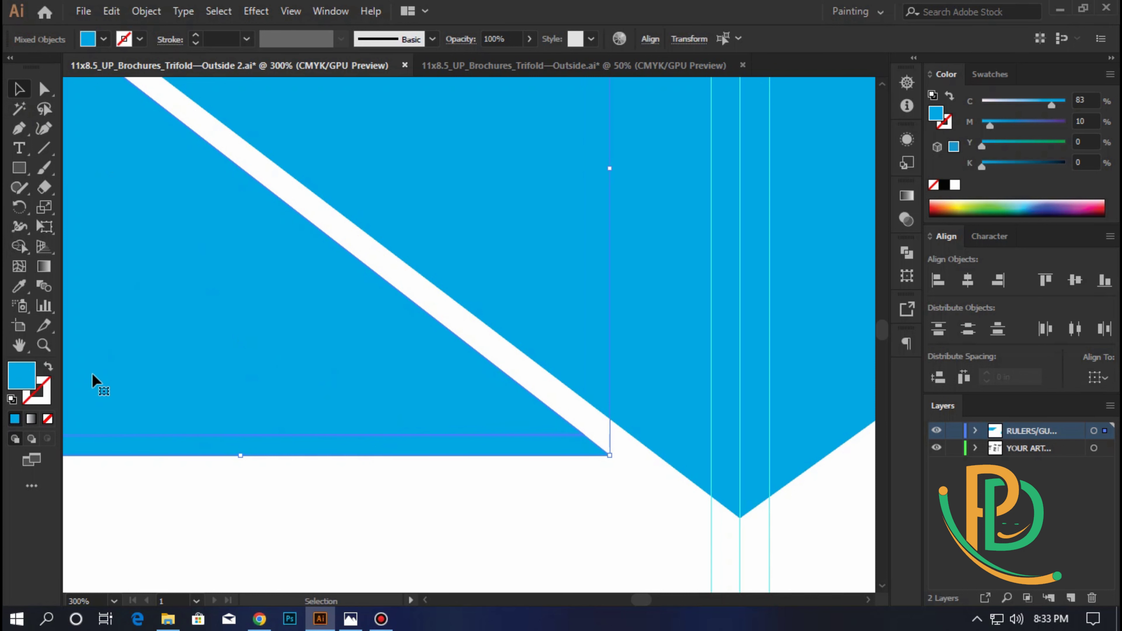
{"action": "left_click", "coordinate": [373, 470]}
{"action": "key", "text": "ctrl+minus"}
{"action": "key", "text": "ctrl+minus"}
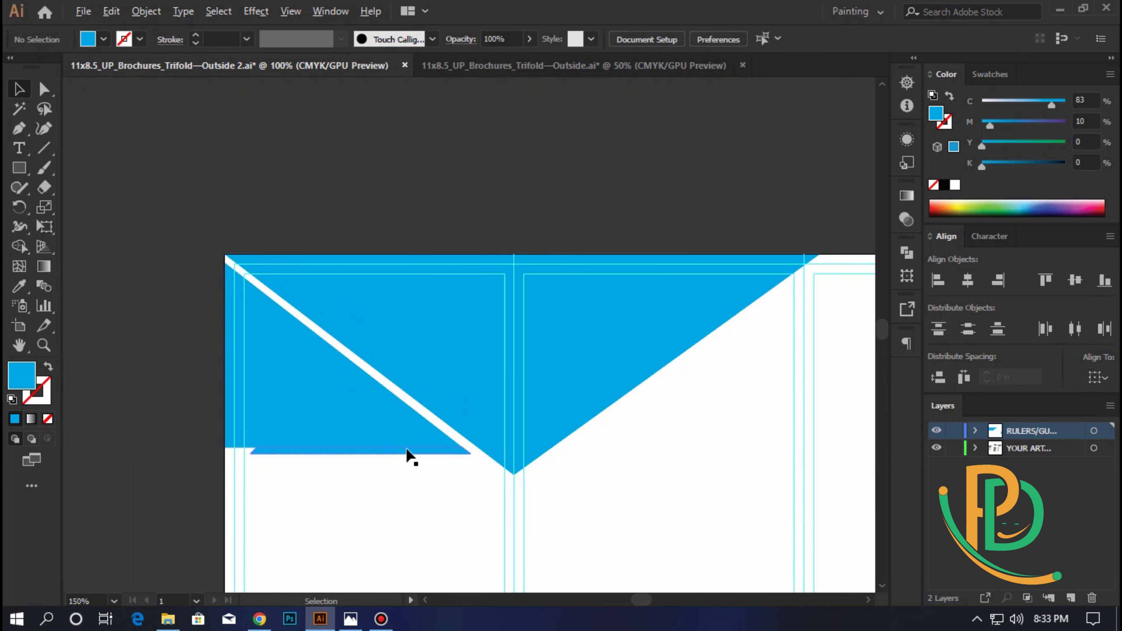
{"action": "left_click", "coordinate": [375, 438]}
{"action": "key", "text": "ctrl+minus"}
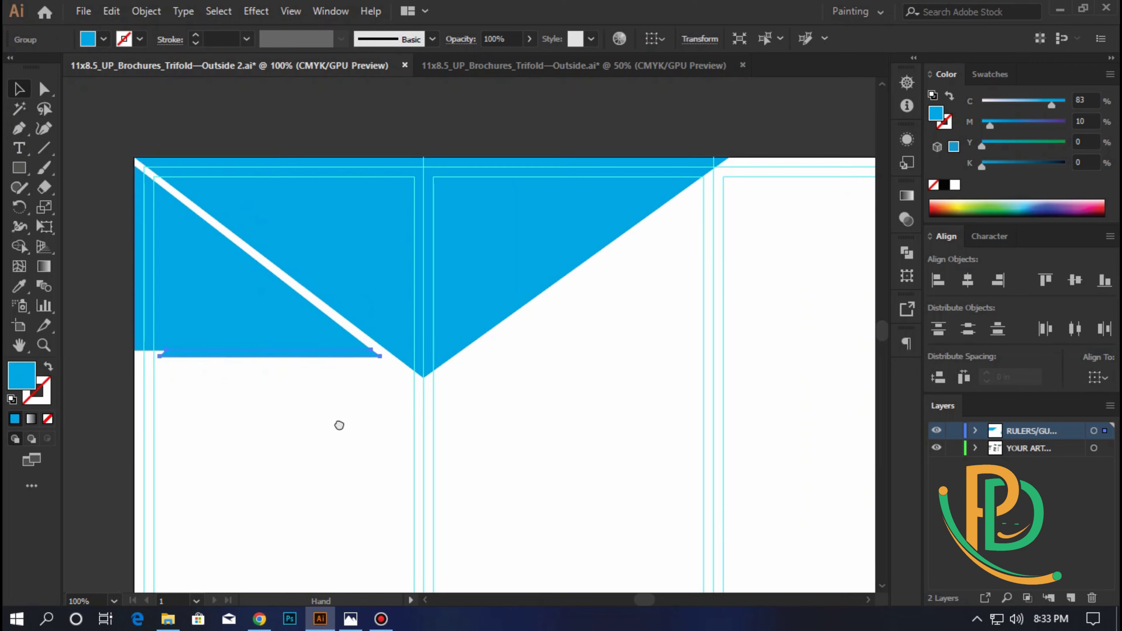
- Recolour the strip with the upper swatch's lighter blue and deselect it
{"action": "scroll", "coordinate": [386, 401], "scroll_direction": "down", "scroll_amount": 1}
{"action": "scroll", "coordinate": [471, 413], "scroll_direction": "down", "scroll_amount": 1}
{"action": "scroll", "coordinate": [365, 362], "scroll_direction": "up", "scroll_amount": 1}
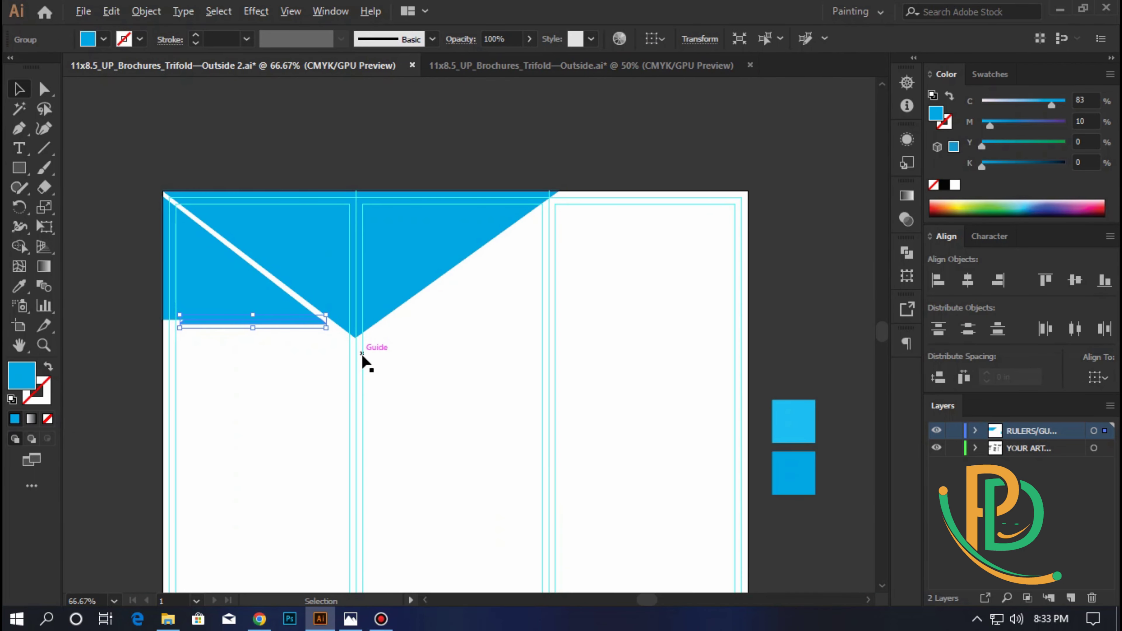
{"action": "left_click", "coordinate": [19, 286]}
{"action": "left_click", "coordinate": [791, 419]}
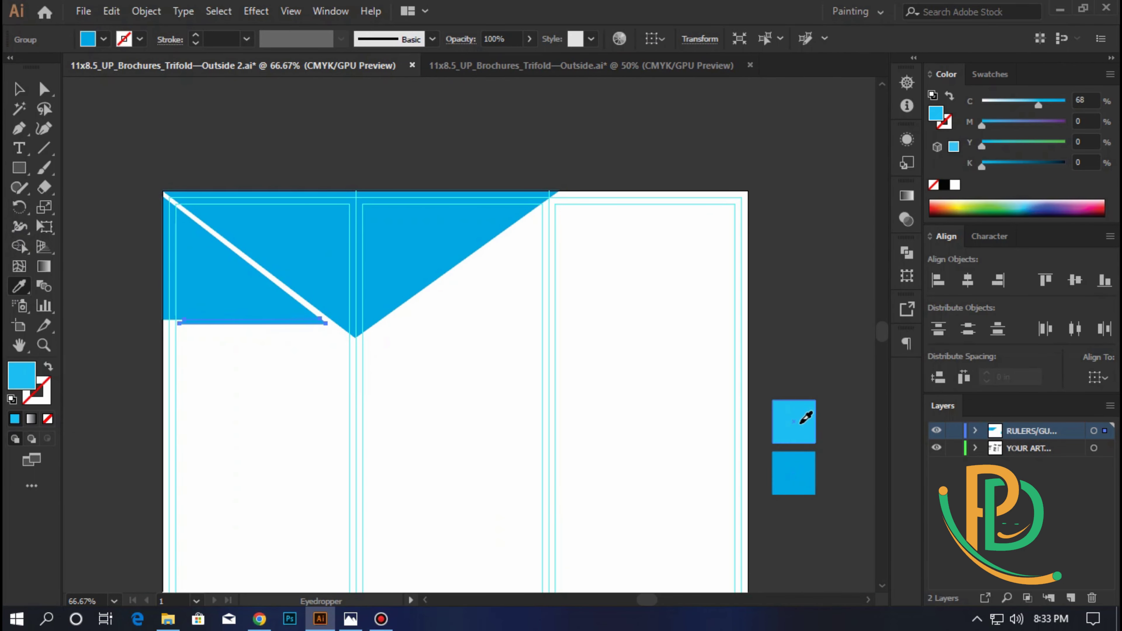
{"action": "left_click", "coordinate": [19, 89]}
{"action": "left_click", "coordinate": [220, 366]}
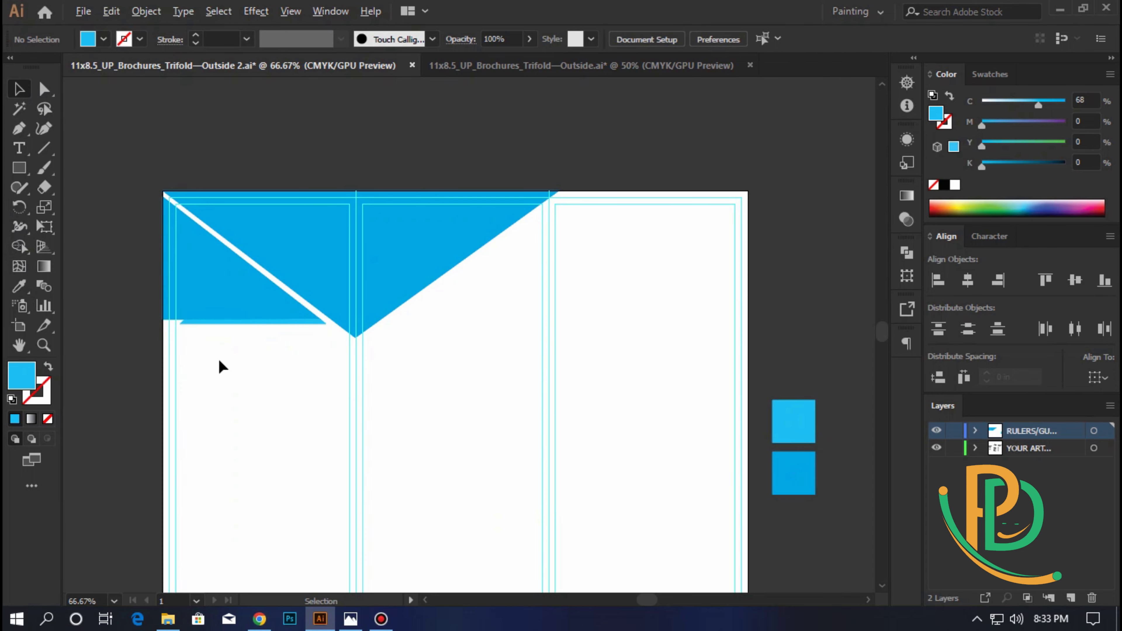
- Pan and scroll to view the artboard with the pasteboard text blocks beside it
{"action": "scroll", "coordinate": [235, 364], "scroll_direction": "up", "scroll_amount": 2}
{"action": "left_click_drag", "start_coordinate": [235, 363], "coordinate": [317, 361]}
{"action": "scroll", "coordinate": [313, 354], "scroll_direction": "down", "scroll_amount": 1}
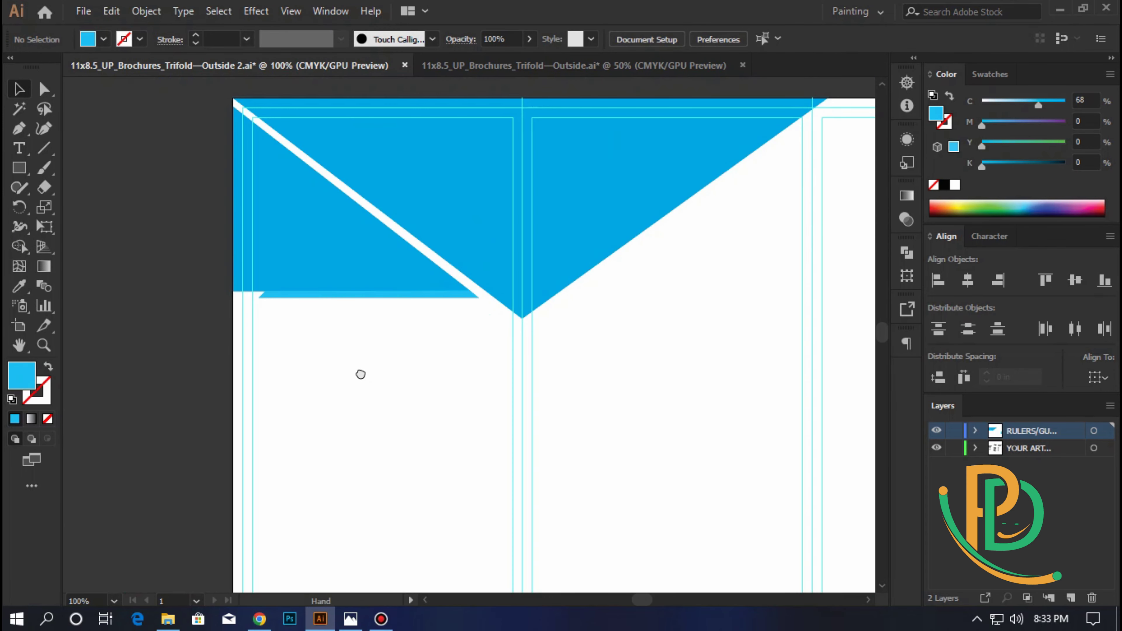
{"action": "scroll", "coordinate": [361, 375], "scroll_direction": "up", "scroll_amount": 1}
{"action": "scroll", "coordinate": [349, 376], "scroll_direction": "down", "scroll_amount": 2}
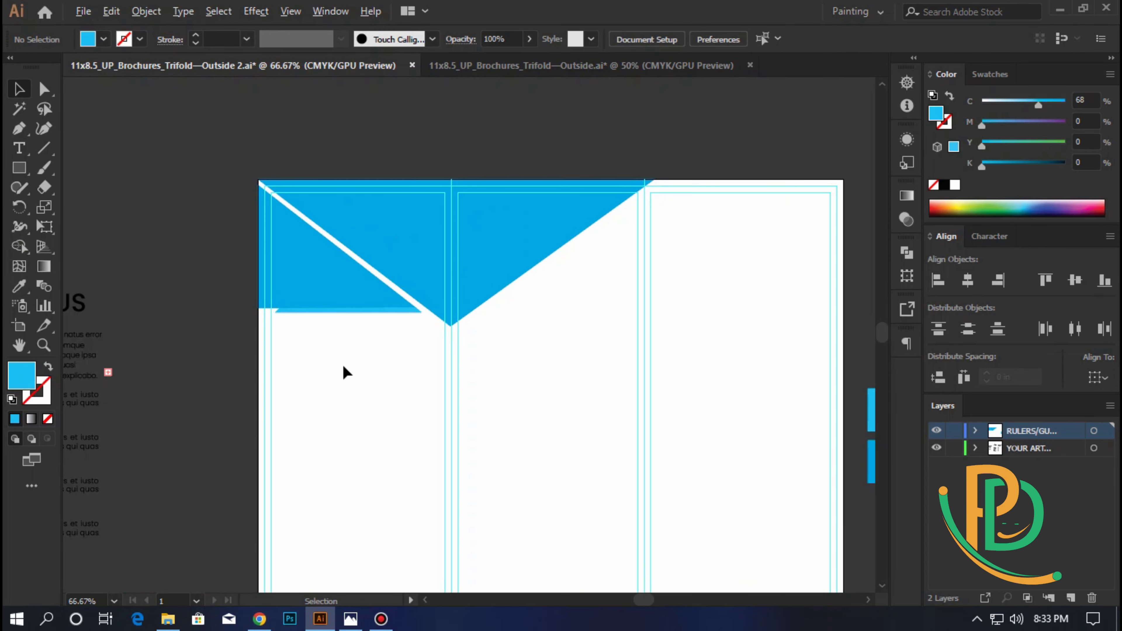
{"action": "scroll", "coordinate": [347, 372], "scroll_direction": "down", "scroll_amount": 2}
{"action": "scroll", "coordinate": [248, 489], "scroll_direction": "left", "scroll_amount": 3}
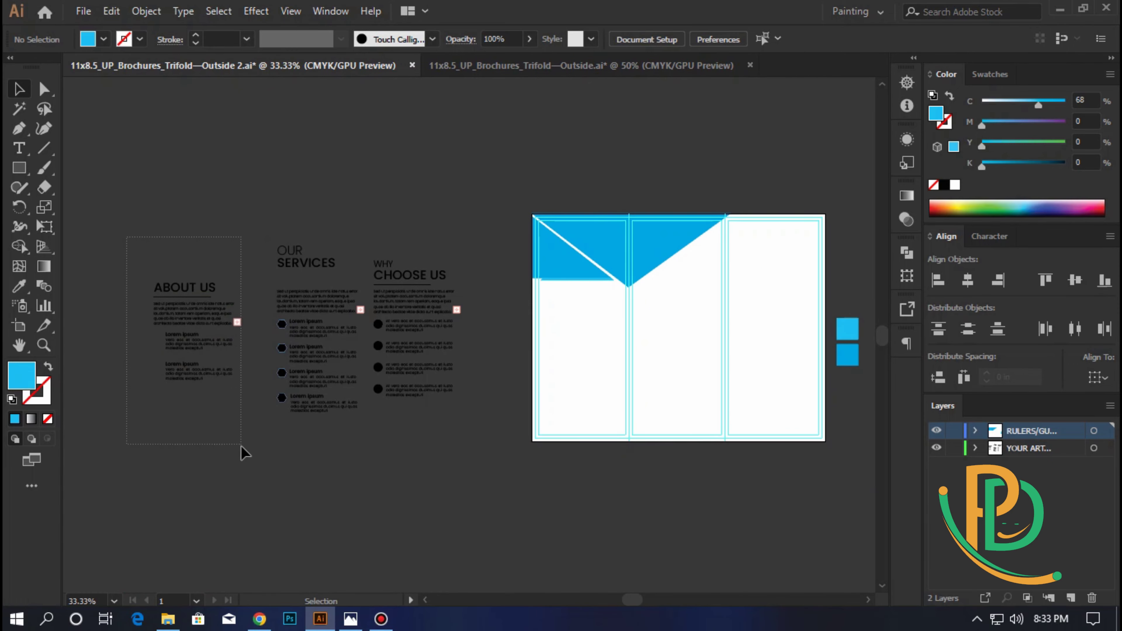
- Move the ABOUT US text block onto the left panel below the blue header
{"action": "left_click_drag", "start_coordinate": [185, 322], "coordinate": [574, 337]}
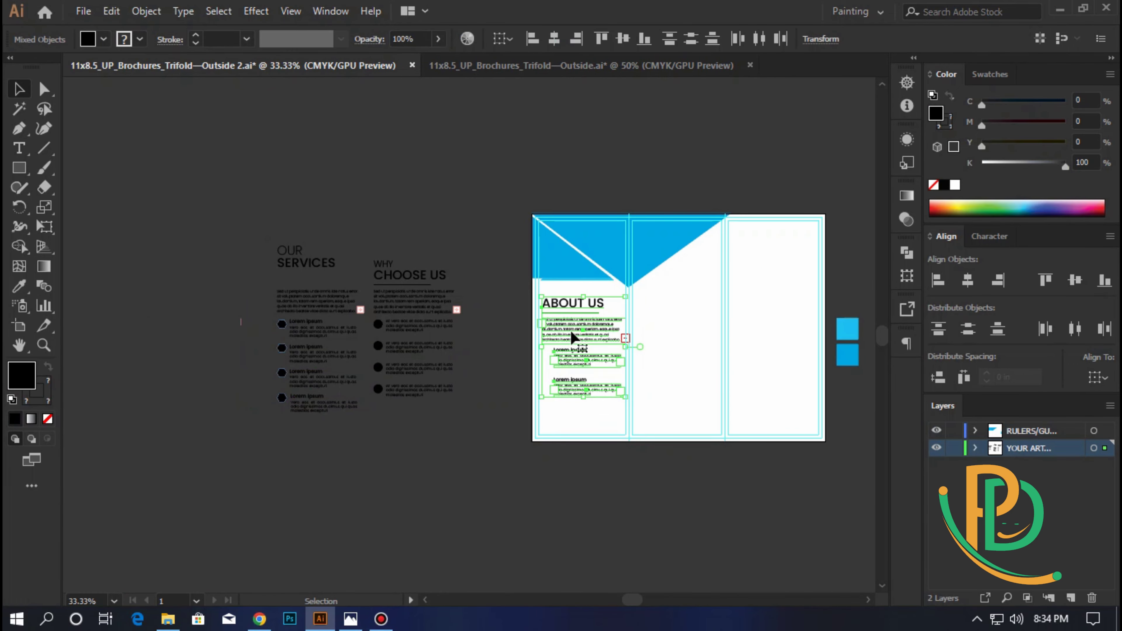
{"action": "scroll", "coordinate": [573, 338], "scroll_direction": "up", "scroll_amount": 3}
{"action": "scroll", "coordinate": [614, 354], "scroll_direction": "right", "scroll_amount": 2}
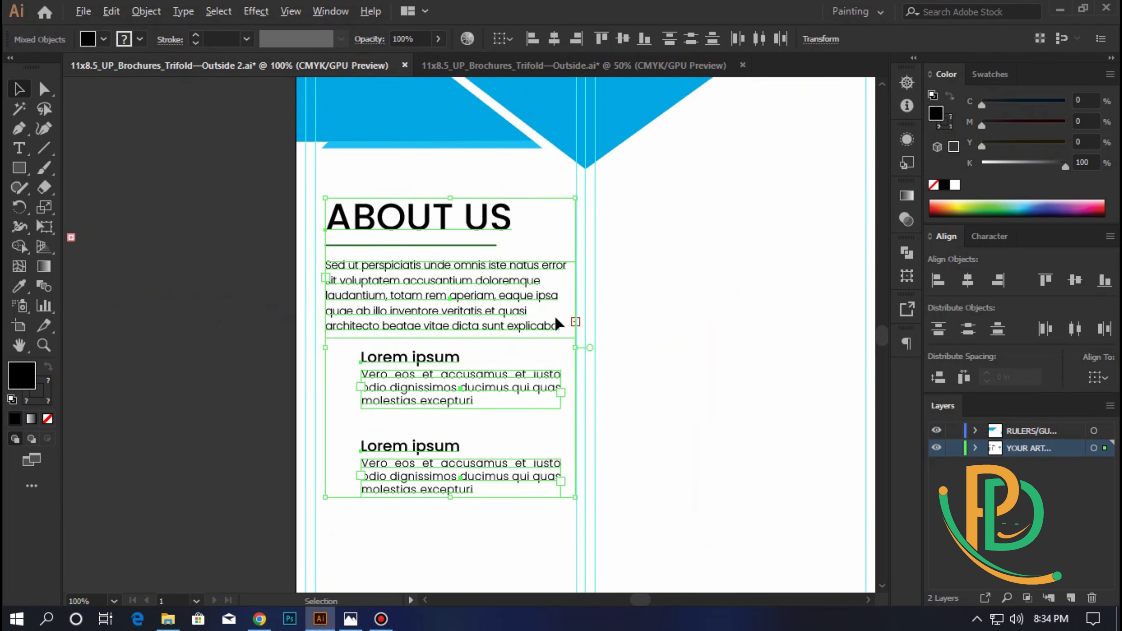
{"action": "scroll", "coordinate": [556, 321], "scroll_direction": "down", "scroll_amount": 1}
{"action": "left_click", "coordinate": [644, 348]}
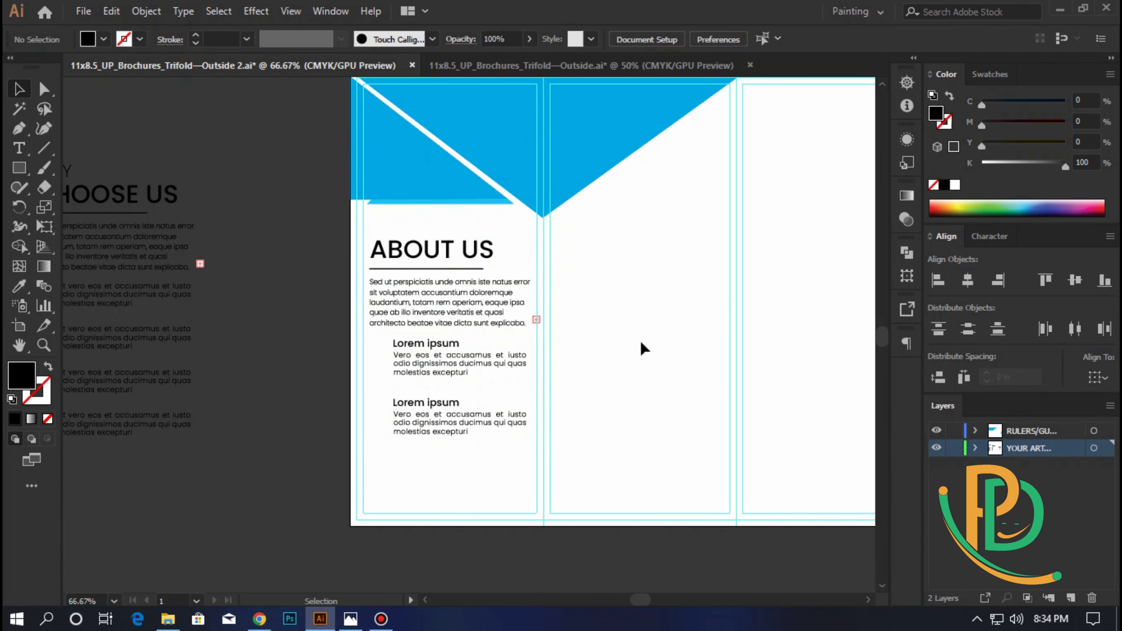
{"action": "scroll", "coordinate": [603, 397], "scroll_direction": "down", "scroll_amount": 1}
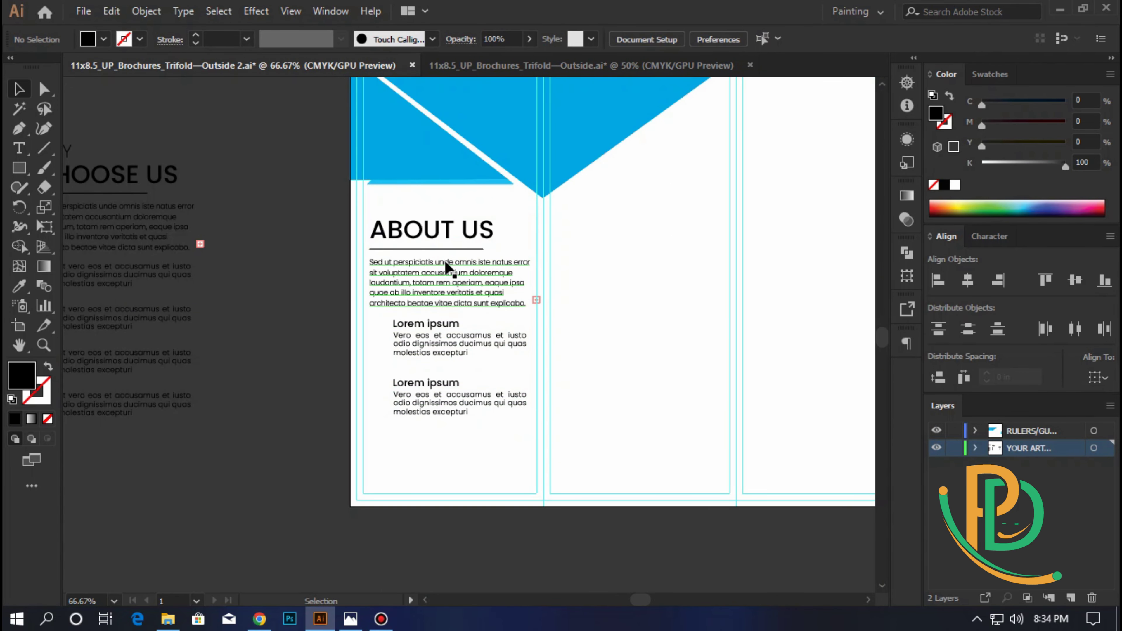
- Raise the ABOUT US heading higher in the panel
{"action": "left_click", "coordinate": [407, 253]}
{"action": "left_click", "coordinate": [419, 235], "text": "shift"}
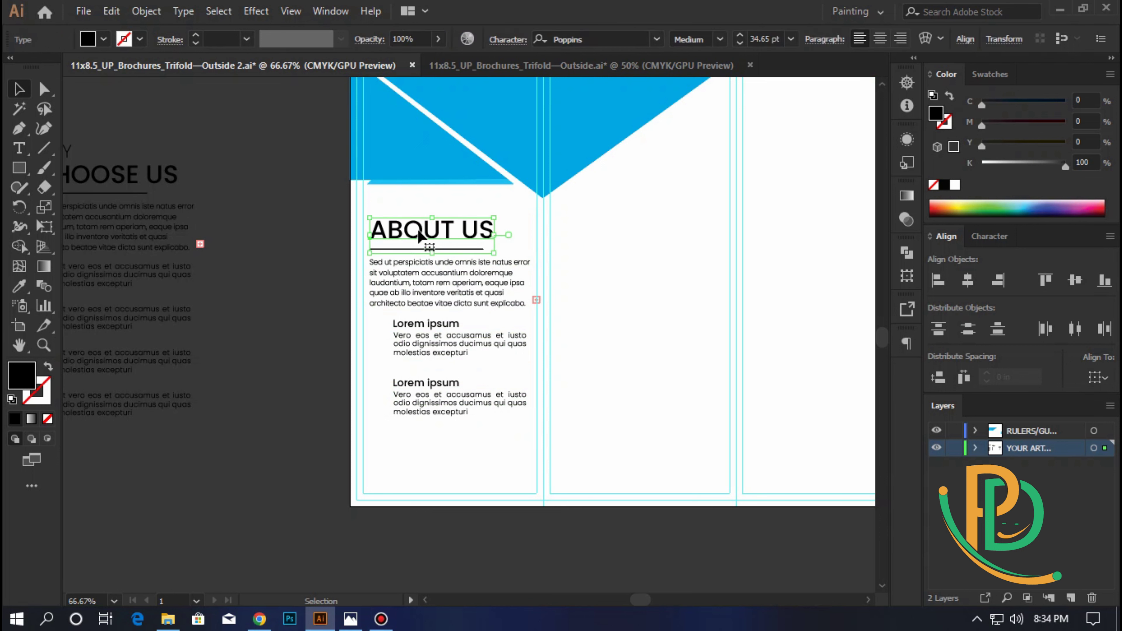
{"action": "key", "text": "ctrl+1"}
{"action": "left_click", "coordinate": [682, 248]}
{"action": "left_click", "coordinate": [374, 274]}
{"action": "left_click_drag", "start_coordinate": [373, 274], "coordinate": [371, 236]}
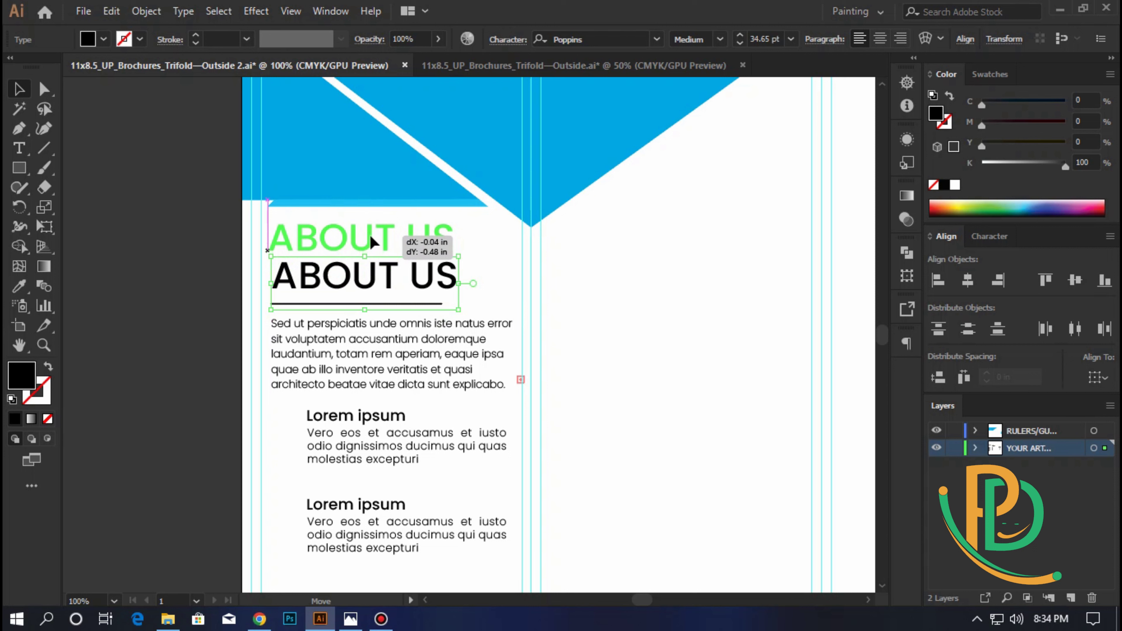
{"action": "left_click_drag", "start_coordinate": [370, 242], "coordinate": [370, 239]}
- Shift both Lorem ipsum blocks slightly left
{"action": "scroll", "coordinate": [373, 265], "scroll_direction": "down", "scroll_amount": 3}
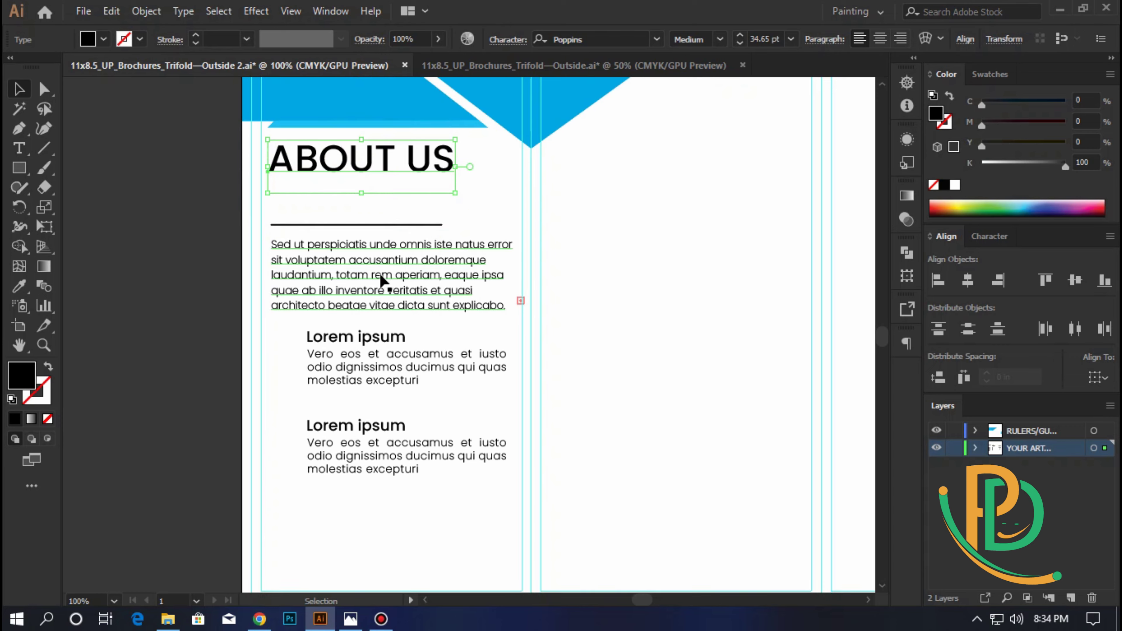
{"action": "scroll", "coordinate": [388, 309], "scroll_direction": "down", "scroll_amount": 4}
{"action": "scroll", "coordinate": [402, 345], "scroll_direction": "down", "scroll_amount": 3}
{"action": "scroll", "coordinate": [398, 349], "scroll_direction": "up", "scroll_amount": 3}
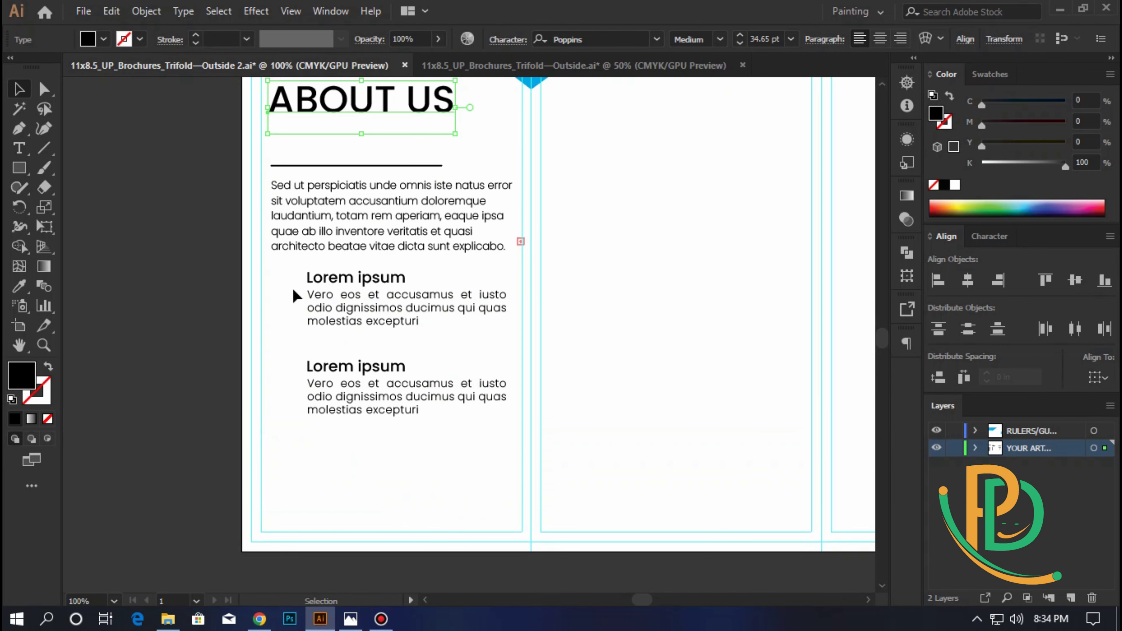
{"action": "left_click", "coordinate": [352, 428]}
{"action": "left_click_drag", "start_coordinate": [336, 311], "coordinate": [320, 312]}
{"action": "left_click", "coordinate": [673, 369]}
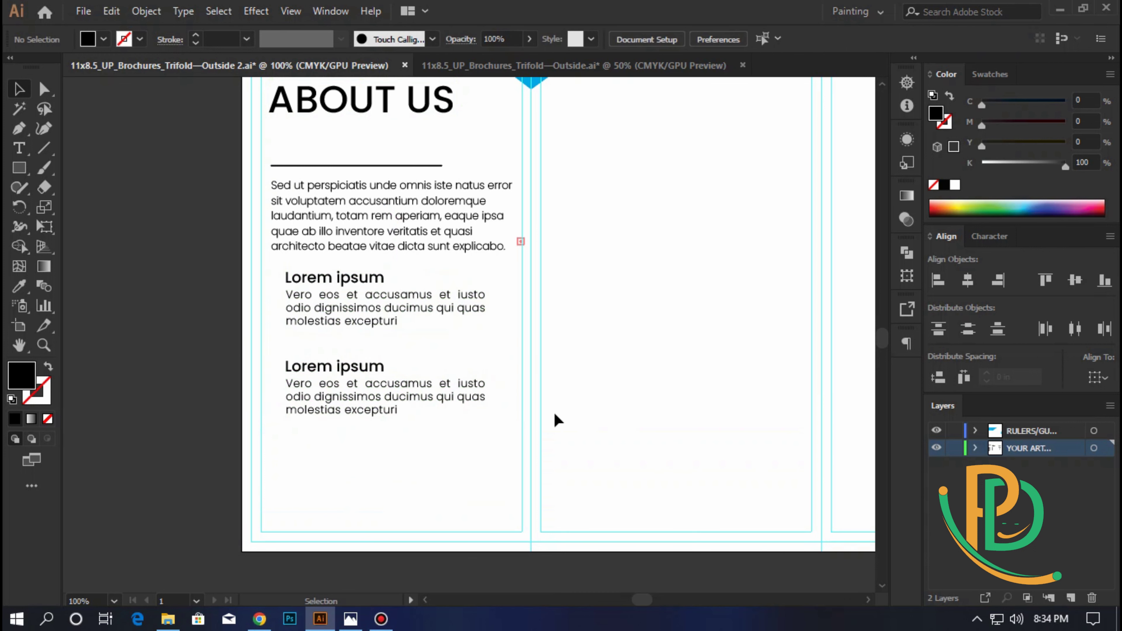
{"action": "scroll", "coordinate": [457, 450], "scroll_direction": "down", "scroll_amount": 1}
{"action": "scroll", "coordinate": [448, 452], "scroll_direction": "down", "scroll_amount": 1}
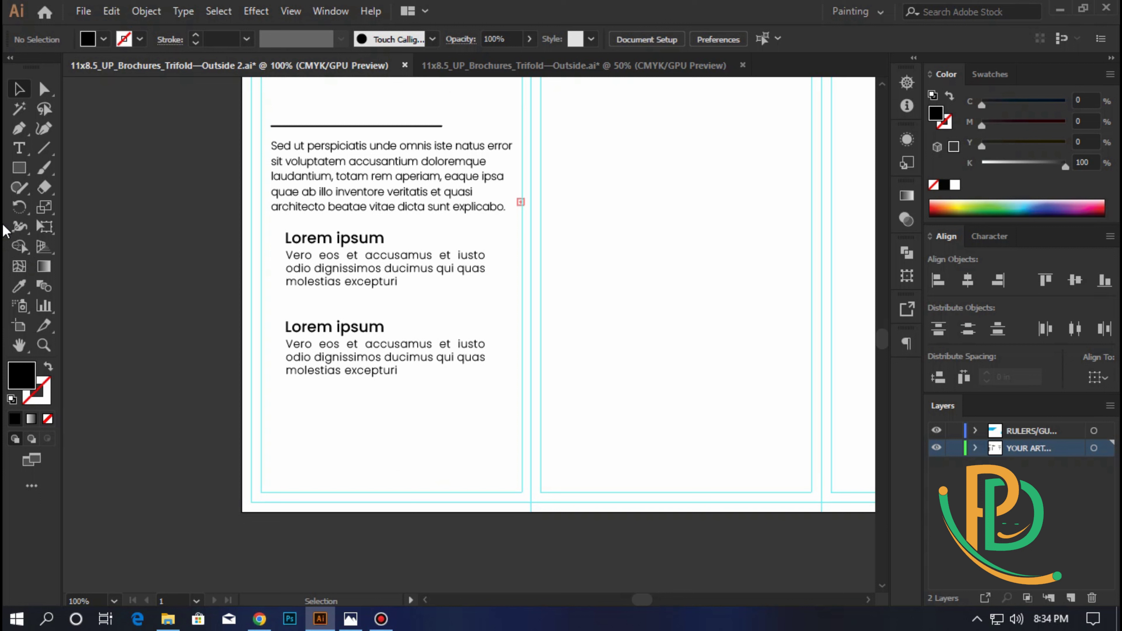
- Draw a rectangle across the bottom of the left panel and give it the header's blue fill
{"action": "left_click", "coordinate": [18, 173]}
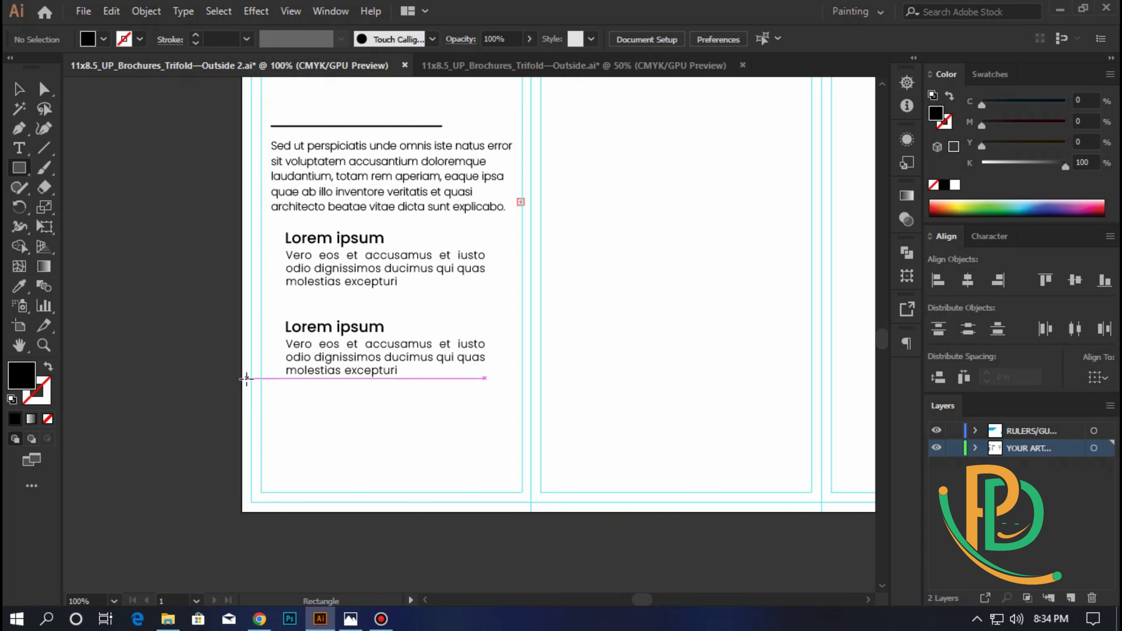
{"action": "left_click_drag", "start_coordinate": [242, 379], "coordinate": [531, 513]}
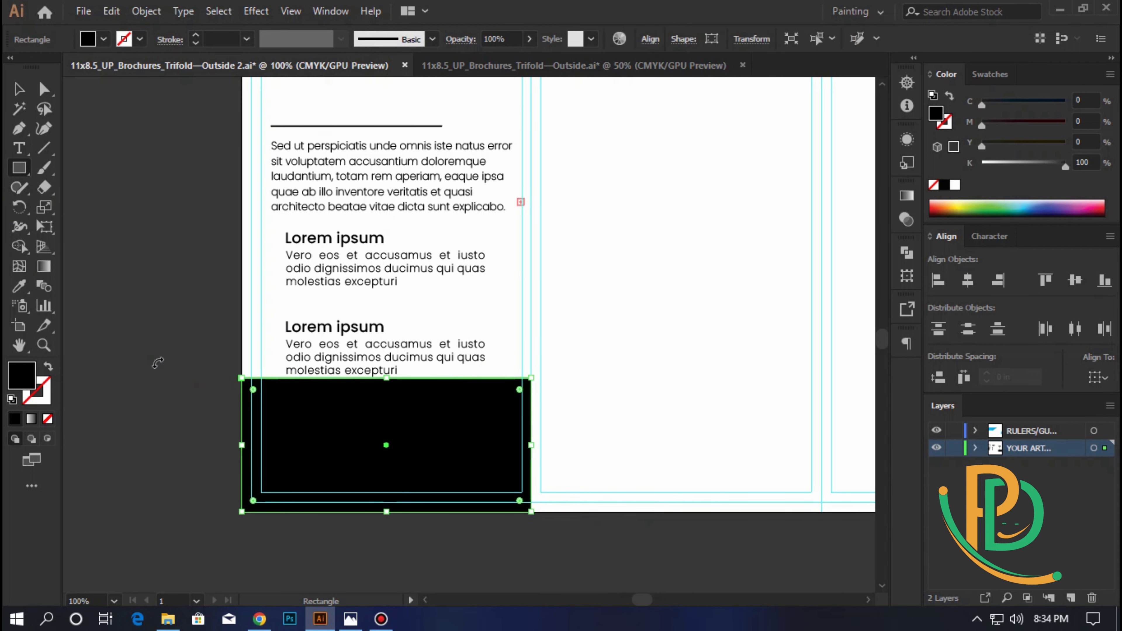
{"action": "scroll", "coordinate": [155, 362], "scroll_direction": "down", "scroll_amount": 2}
{"action": "left_click", "coordinate": [18, 286]}
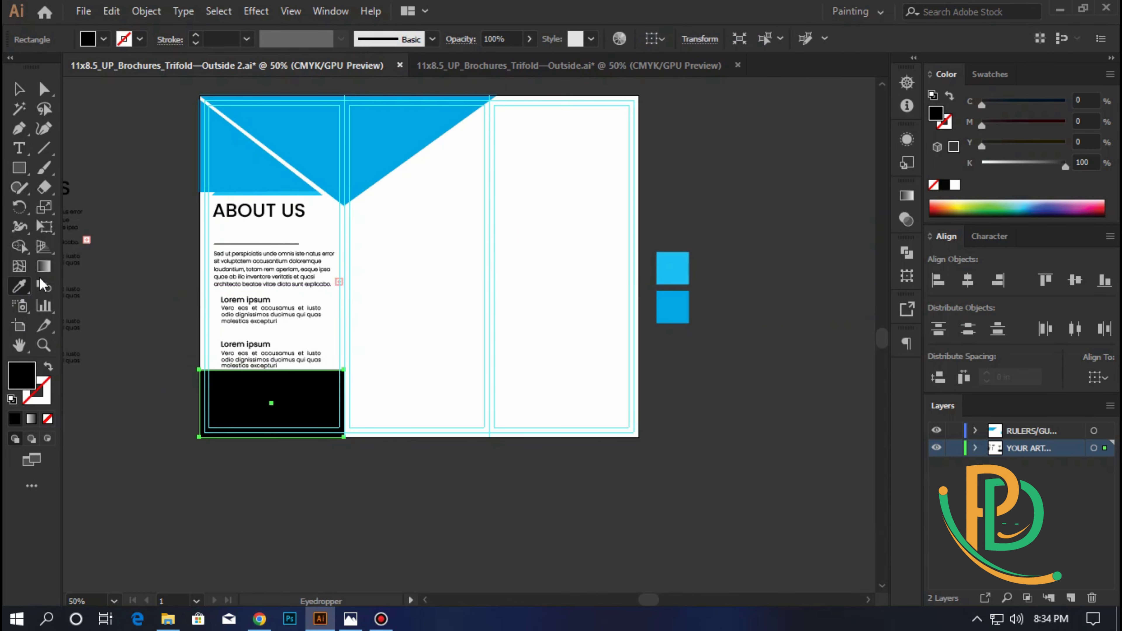
{"action": "left_click", "coordinate": [425, 126]}
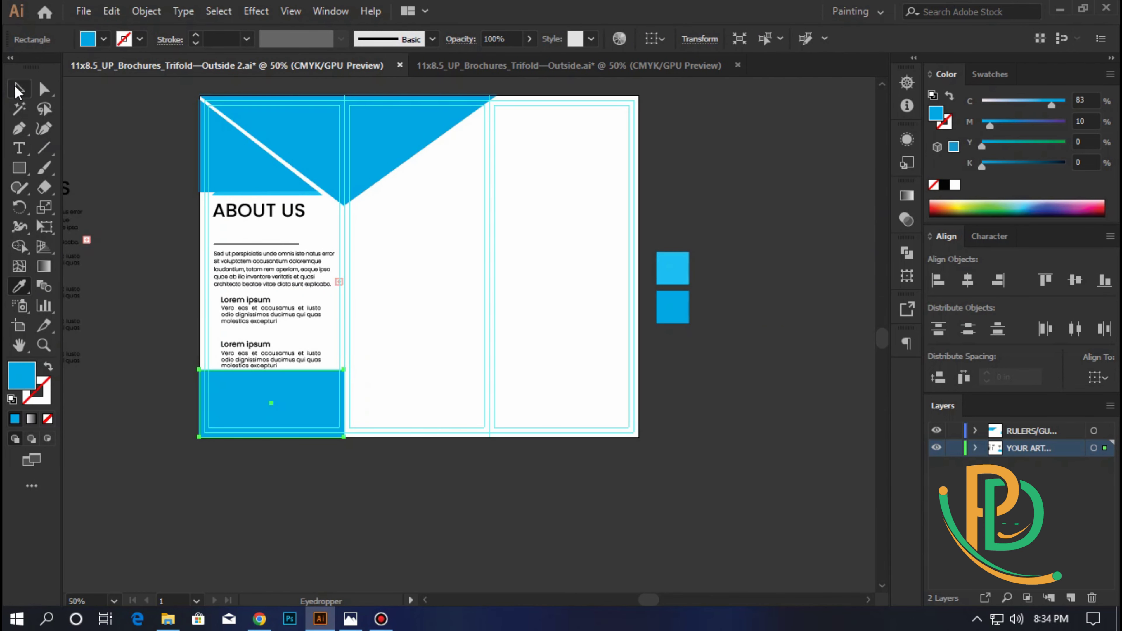
{"action": "left_click", "coordinate": [18, 92]}
{"action": "left_click", "coordinate": [125, 233]}
{"action": "scroll", "coordinate": [269, 350], "scroll_direction": "up", "scroll_amount": 1}
- Horizontally centre the Sed ut perspiciatis paragraph on the blue rectangle as key object
{"action": "scroll", "coordinate": [268, 351], "scroll_direction": "up", "scroll_amount": 2}
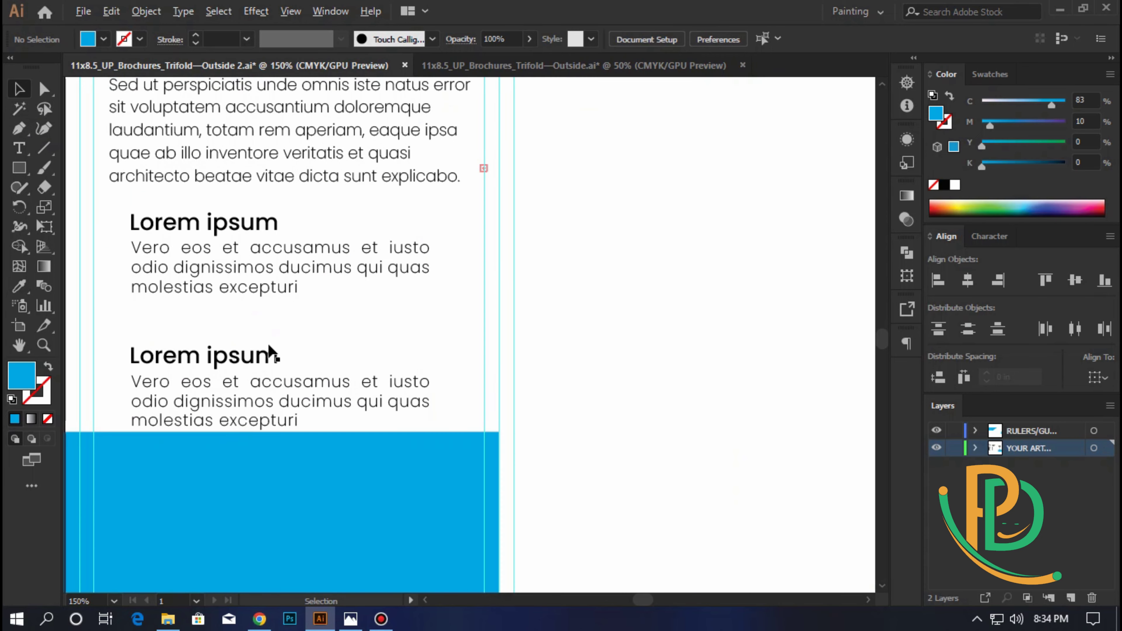
{"action": "scroll", "coordinate": [273, 376], "scroll_direction": "down", "scroll_amount": 1}
{"action": "left_click", "coordinate": [287, 454]}
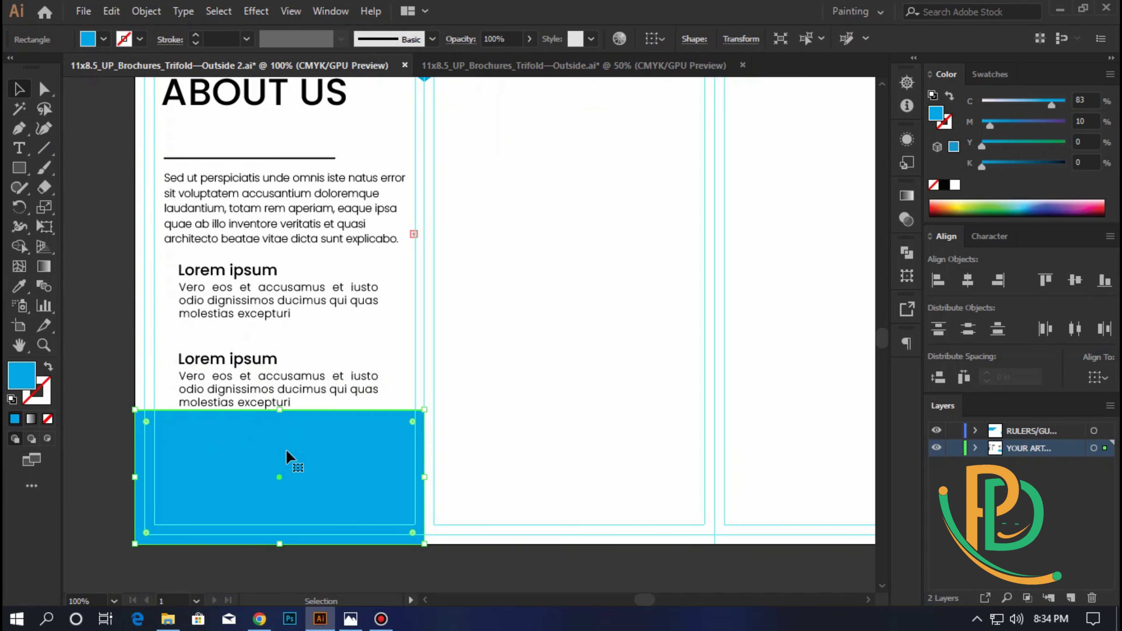
{"action": "left_click", "coordinate": [100, 376]}
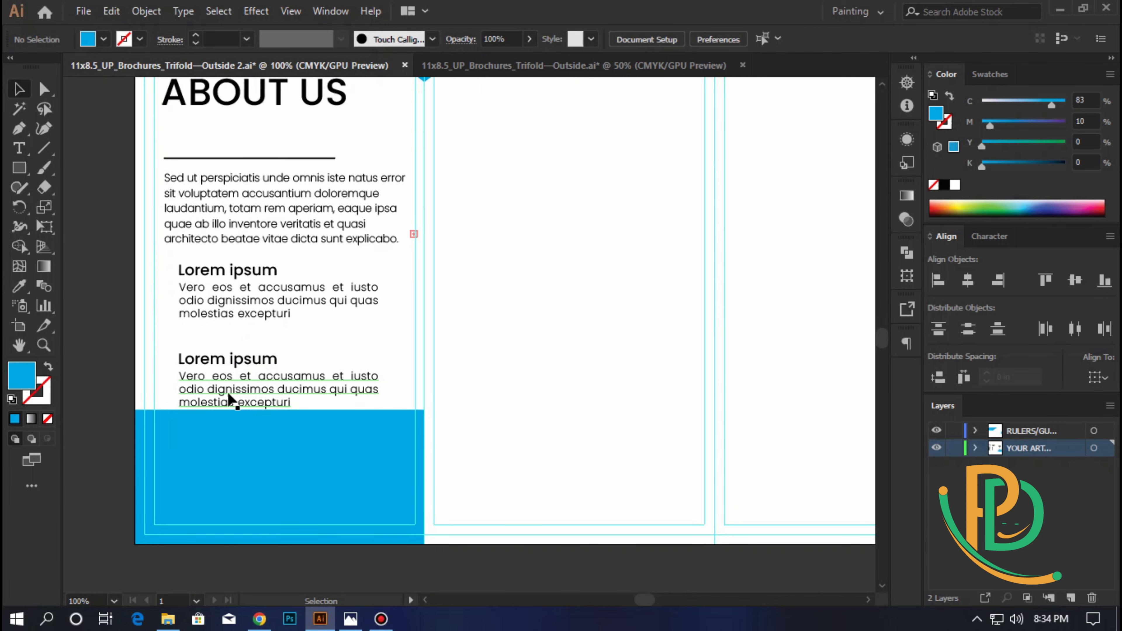
{"action": "scroll", "coordinate": [245, 396], "scroll_direction": "up", "scroll_amount": 1}
{"action": "scroll", "coordinate": [245, 396], "scroll_direction": "up", "scroll_amount": 2}
{"action": "left_click", "coordinate": [273, 290]}
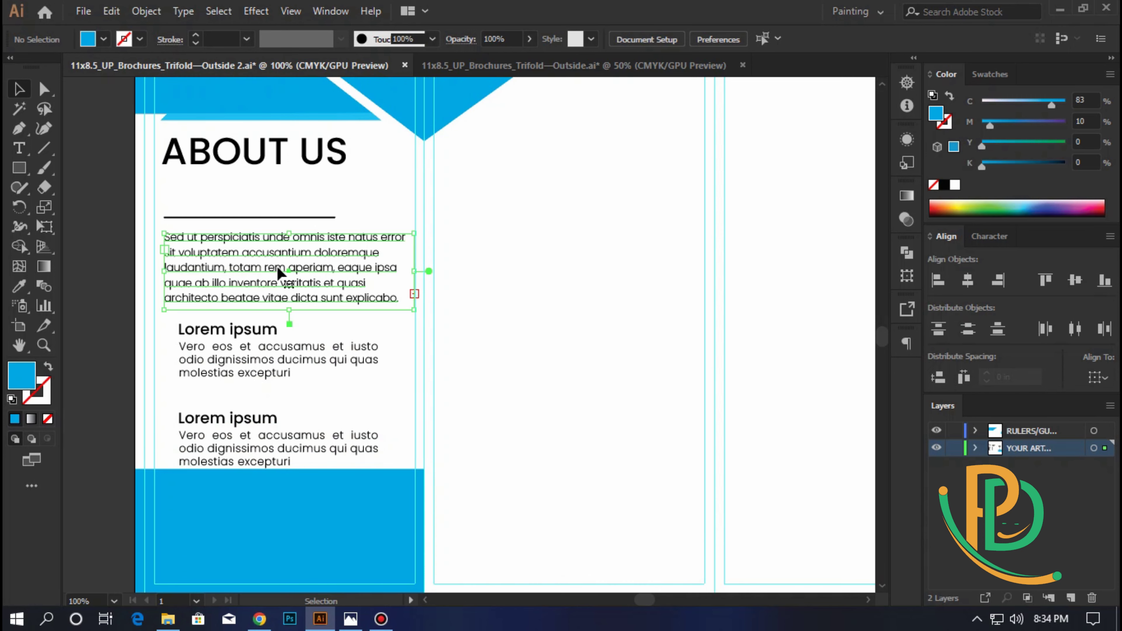
{"action": "left_click", "coordinate": [275, 556], "text": "shift"}
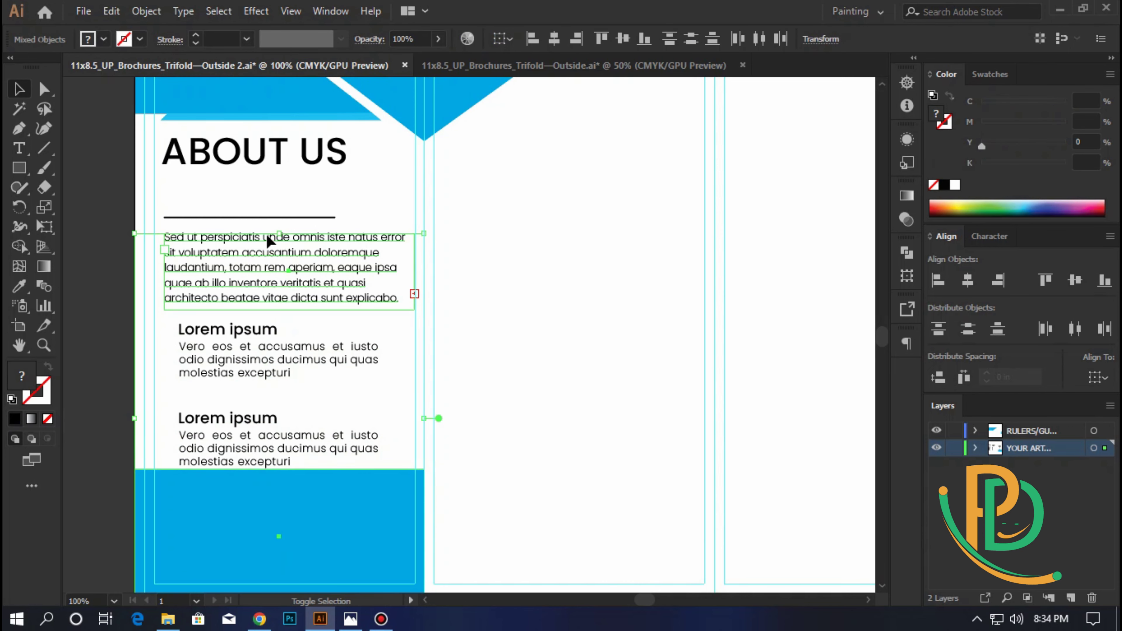
{"action": "left_click", "coordinate": [283, 534]}
{"action": "left_click", "coordinate": [560, 44]}
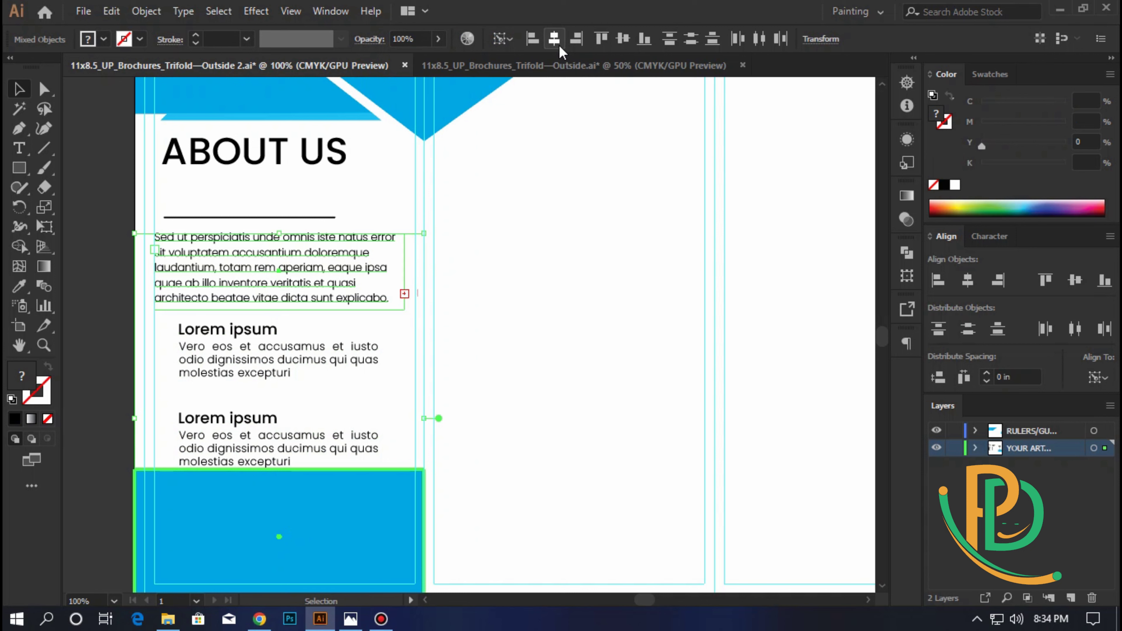
- Clear the selection and select the ABOUT US heading
{"action": "left_click", "coordinate": [577, 322]}
{"action": "scroll", "coordinate": [181, 279], "scroll_direction": "up", "scroll_amount": 5}
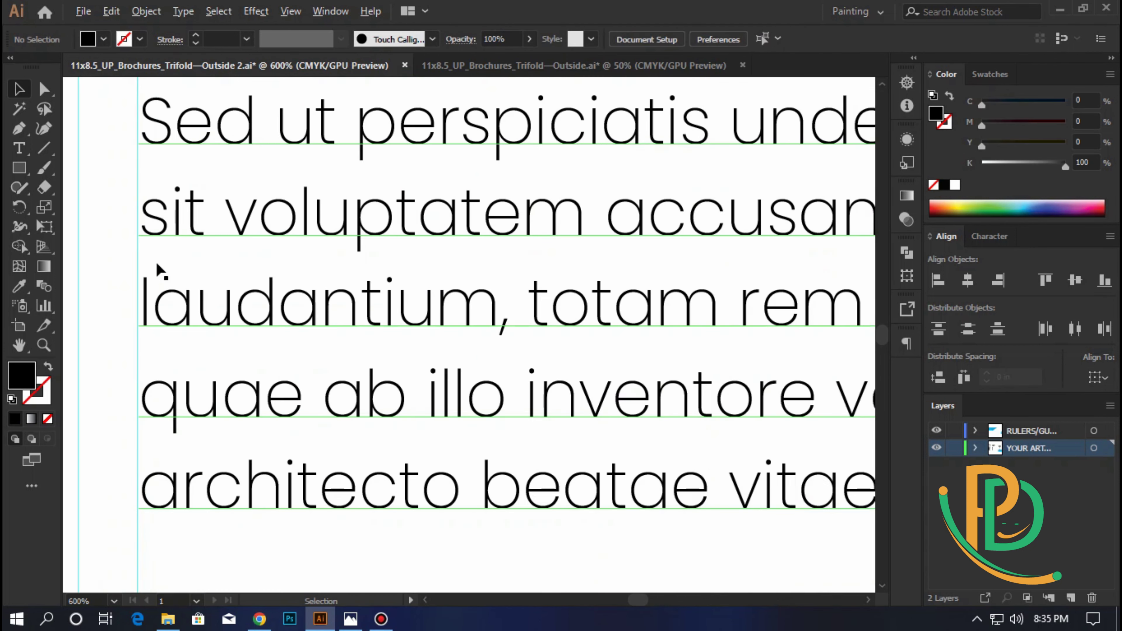
{"action": "scroll", "coordinate": [157, 264], "scroll_direction": "down", "scroll_amount": 4}
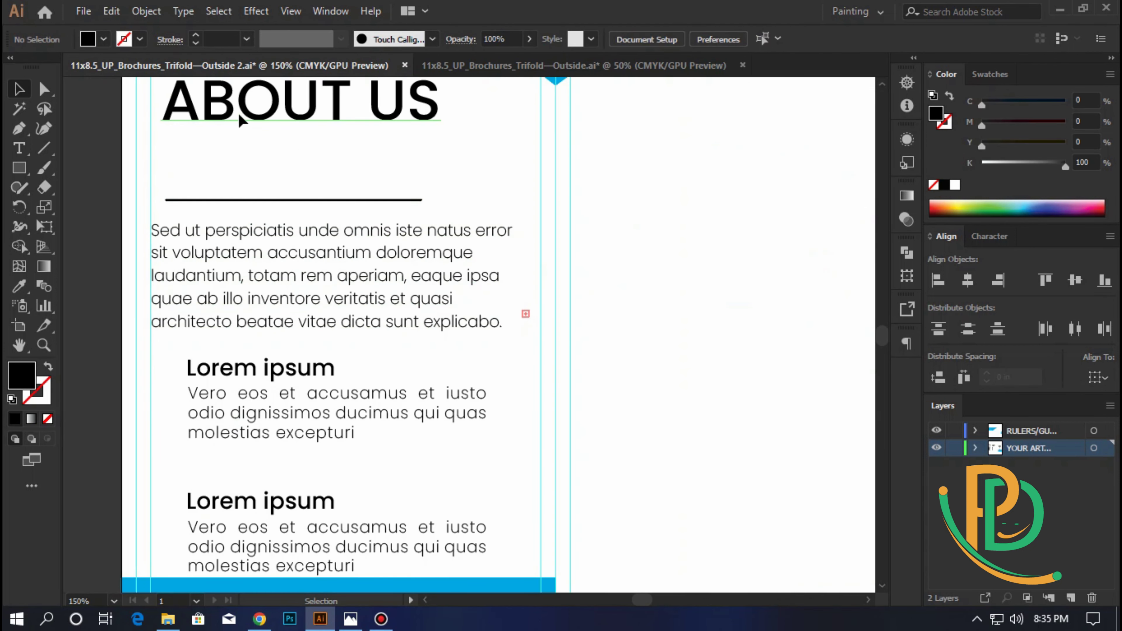
{"action": "left_click", "coordinate": [244, 126]}
{"action": "scroll", "coordinate": [217, 220], "scroll_direction": "up", "scroll_amount": 3}
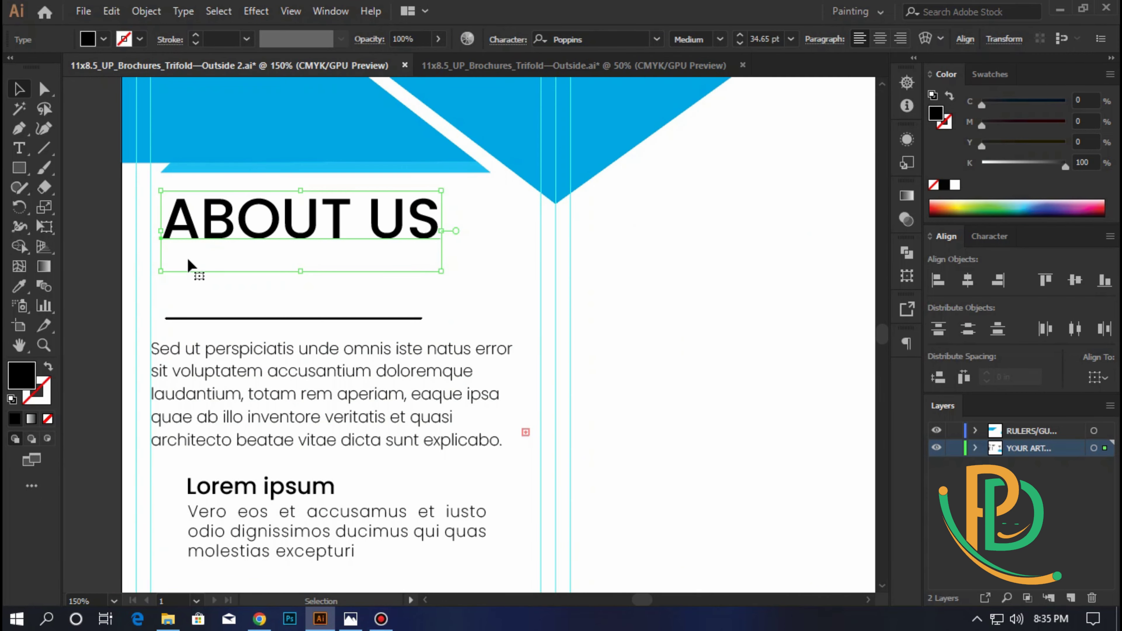
- Nudge the divider line just under ABOUT US and raise the paragraph closely beneath it
{"action": "left_click", "coordinate": [243, 318]}
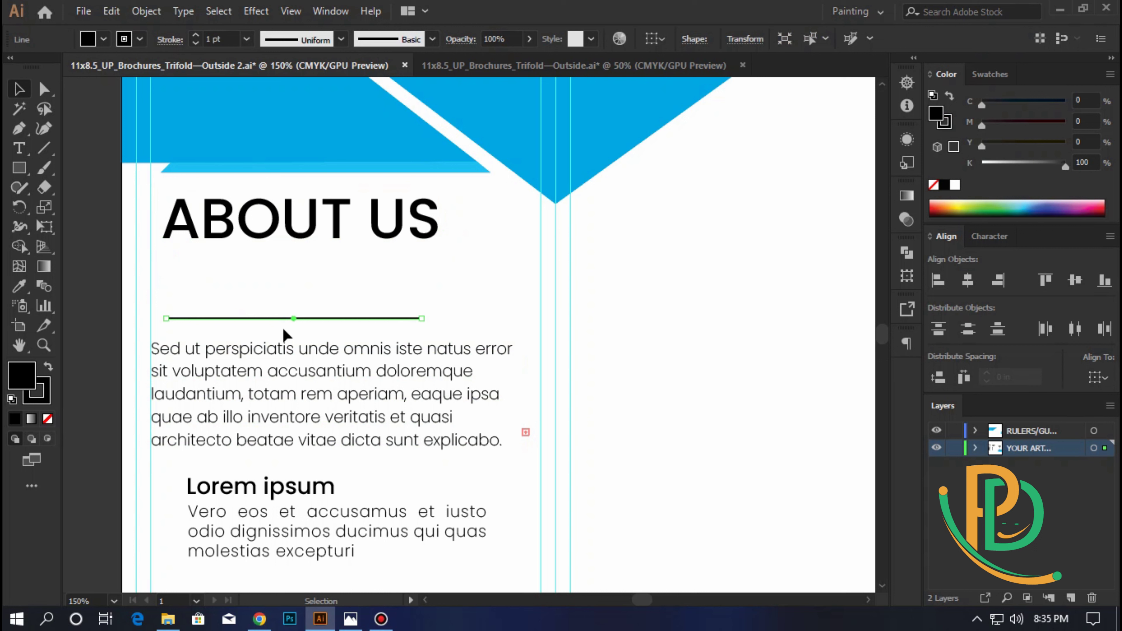
{"action": "key", "text": "Up"}
{"action": "key", "text": "Up"}
{"action": "key", "text": "shift+Up"}
{"action": "key", "text": "shift+Up"}
{"action": "key", "text": "shift+Up"}
{"action": "key", "text": "shift+Up"}
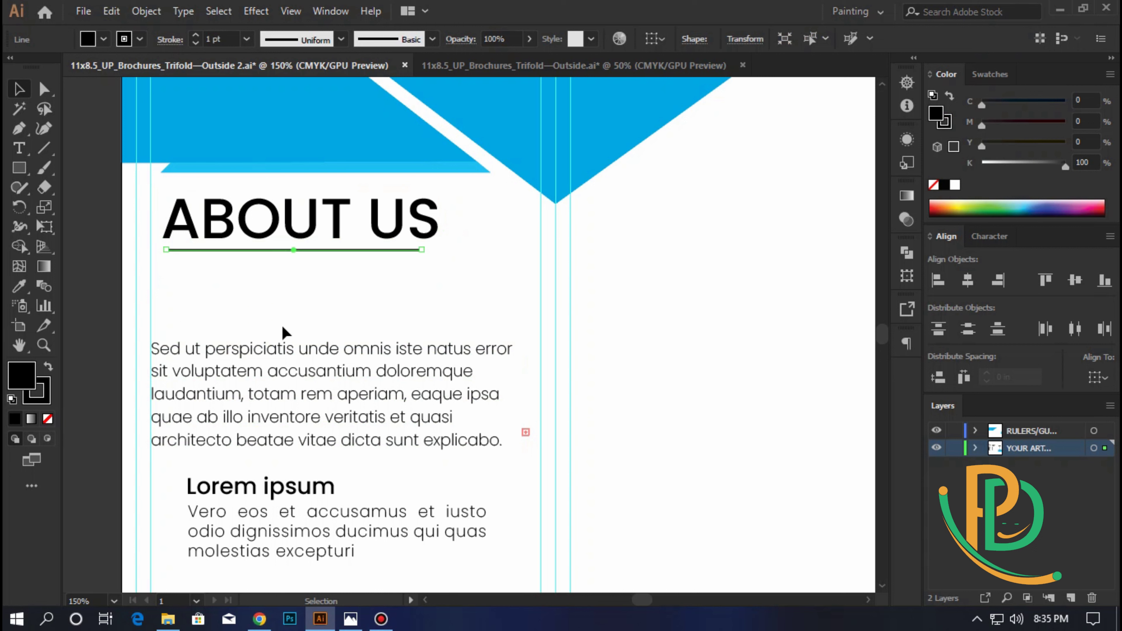
{"action": "left_click", "coordinate": [287, 389]}
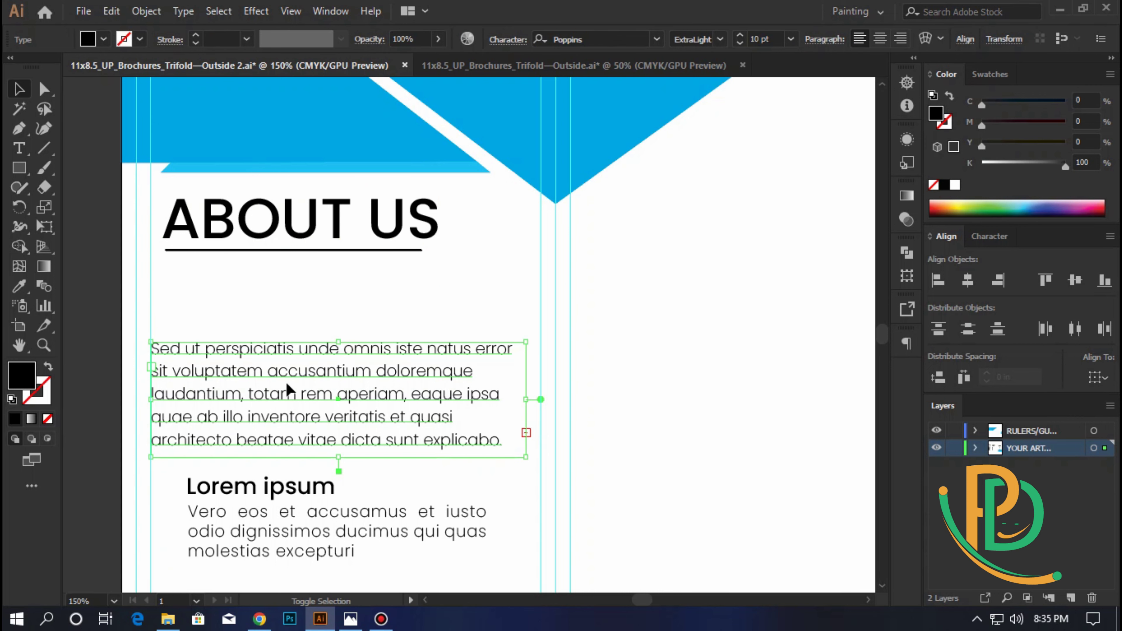
{"action": "key", "text": "shift+Up"}
{"action": "key", "text": "shift+Up"}
{"action": "key", "text": "shift+Up"}
{"action": "key", "text": "shift+Up"}
{"action": "key", "text": "shift+Up"}
{"action": "key", "text": "shift+Up"}
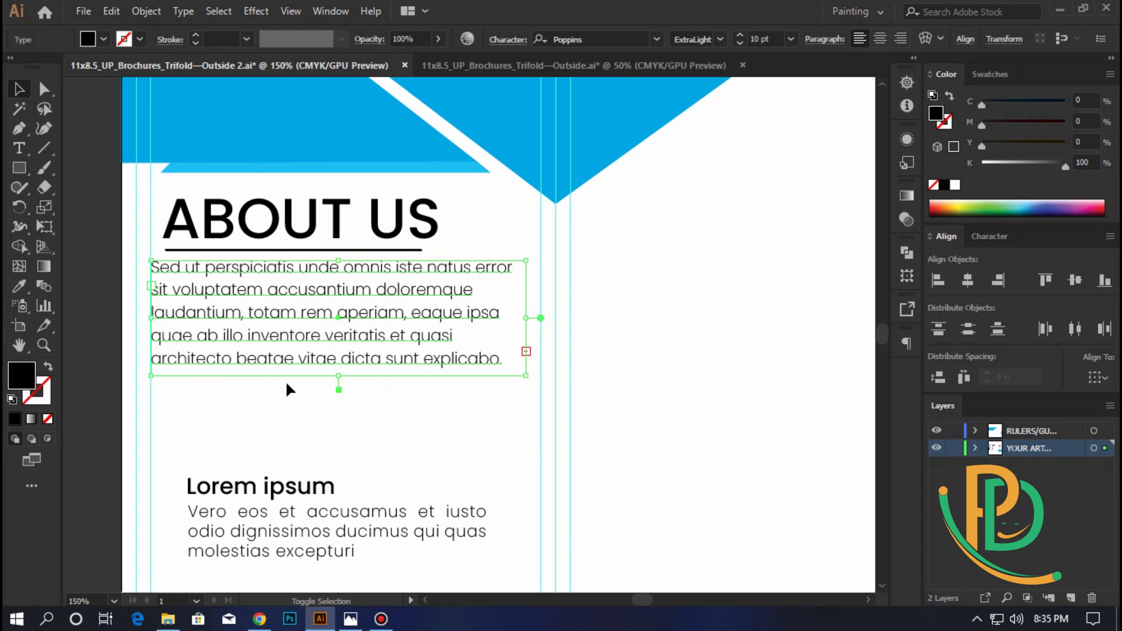
{"action": "key", "text": "shift+Down"}
{"action": "scroll", "coordinate": [305, 276], "scroll_direction": "up", "scroll_amount": 2}
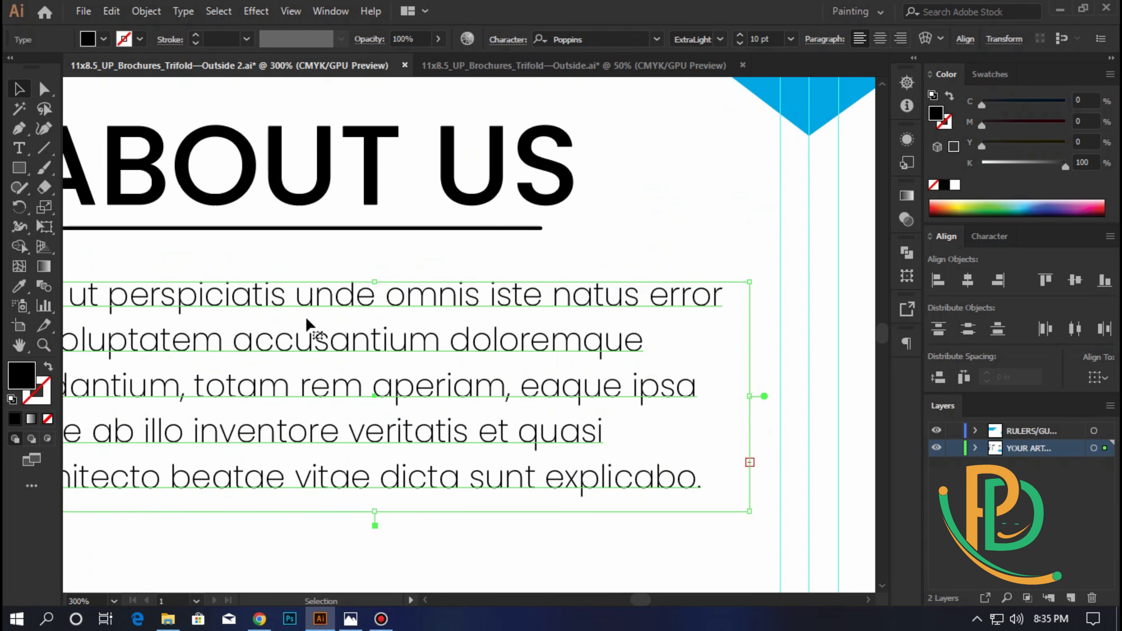
{"action": "key", "text": "Up"}
{"action": "key", "text": "Up"}
{"action": "key", "text": "Up"}
{"action": "key", "text": "Up"}
{"action": "key", "text": "Up"}
{"action": "key", "text": "Up"}
{"action": "key", "text": "Up"}
{"action": "key", "text": "Up"}
{"action": "key", "text": "Up"}
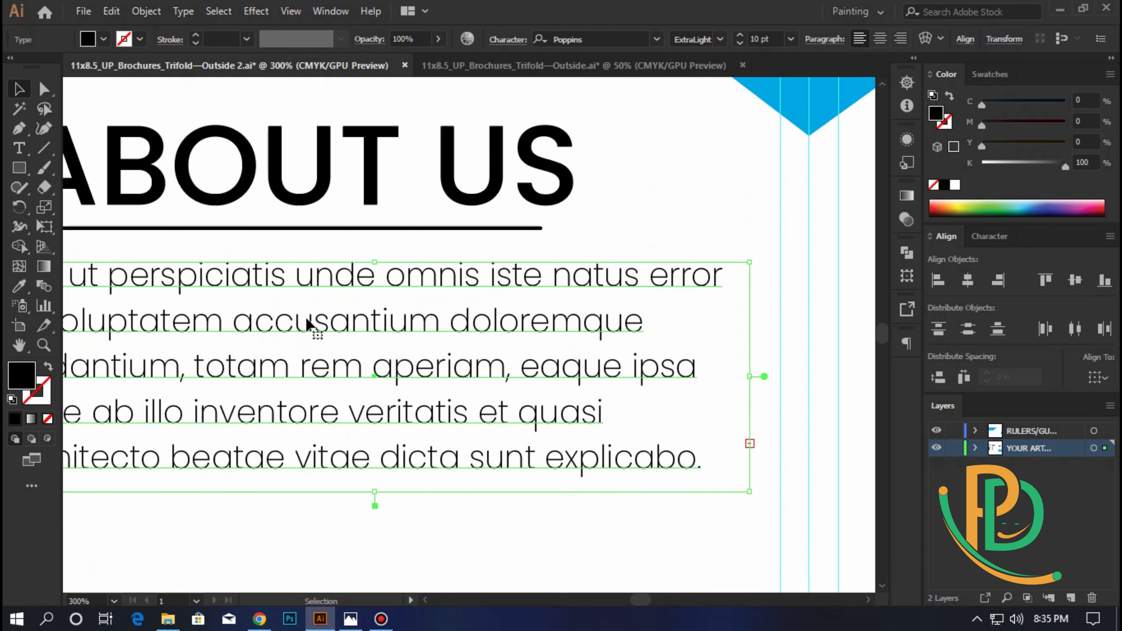
{"action": "key", "text": "Up"}
{"action": "key", "text": "Up"}
{"action": "key", "text": "Up"}
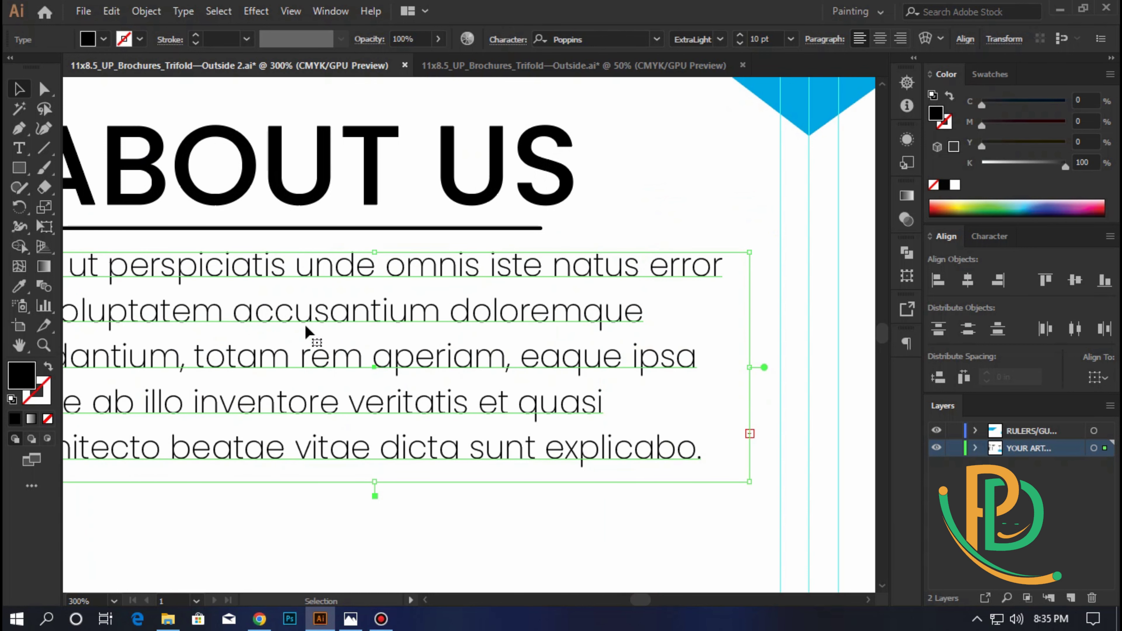
- Left-align the ABOUT US heading to the body paragraph's left edge
{"action": "scroll", "coordinate": [516, 536], "scroll_direction": "down", "scroll_amount": 2}
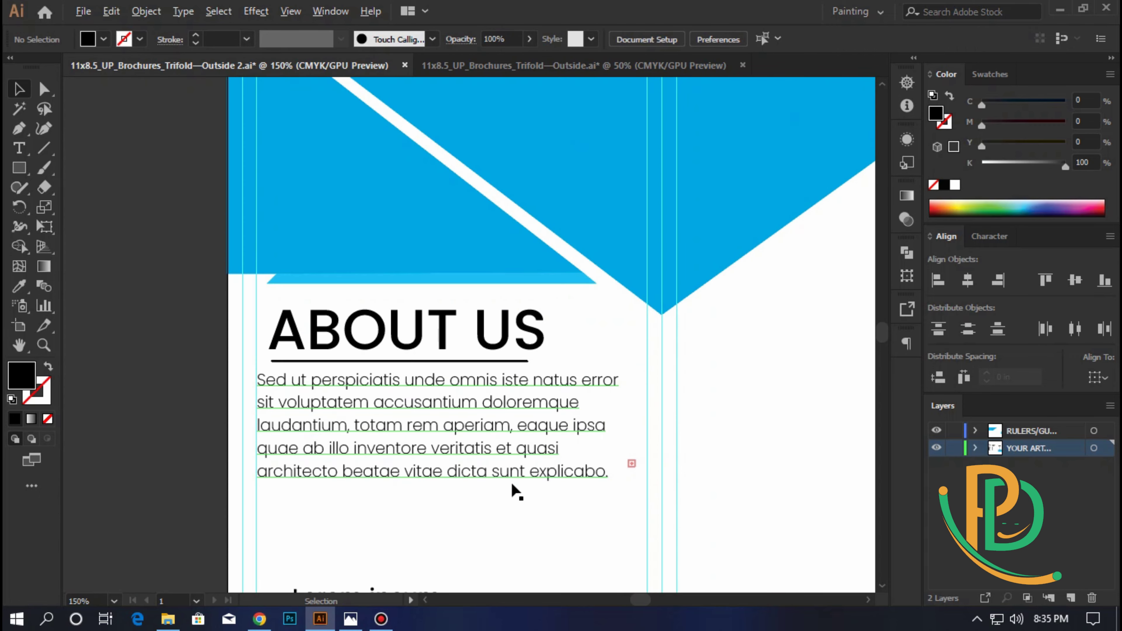
{"action": "scroll", "coordinate": [501, 508], "scroll_direction": "down", "scroll_amount": 1}
{"action": "left_click", "coordinate": [327, 318]}
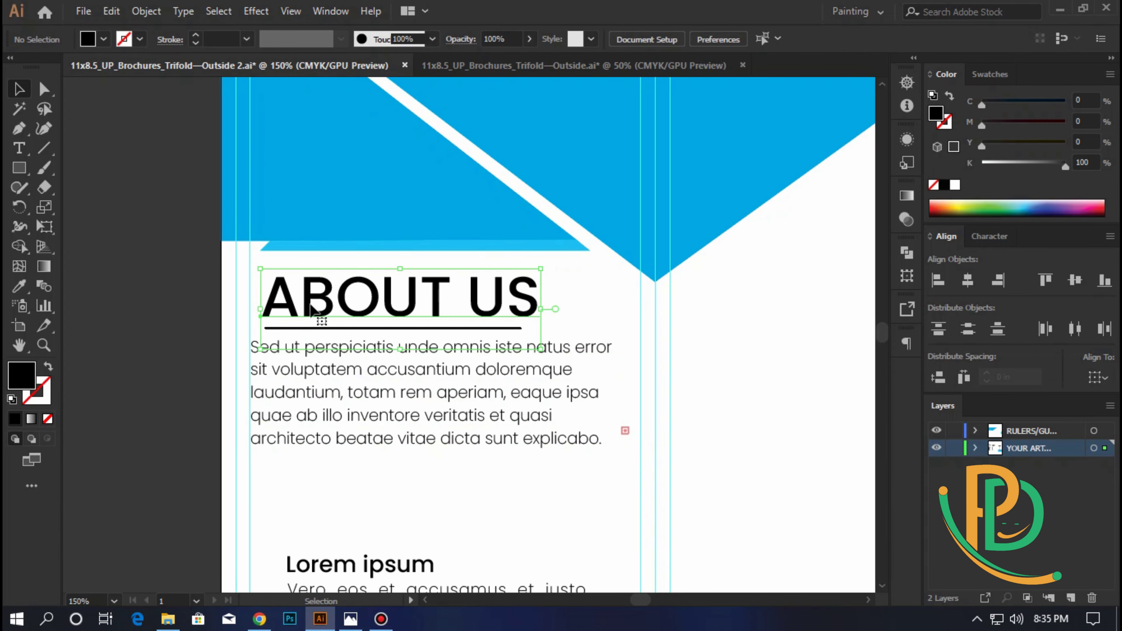
{"action": "left_click", "coordinate": [302, 380], "text": "shift"}
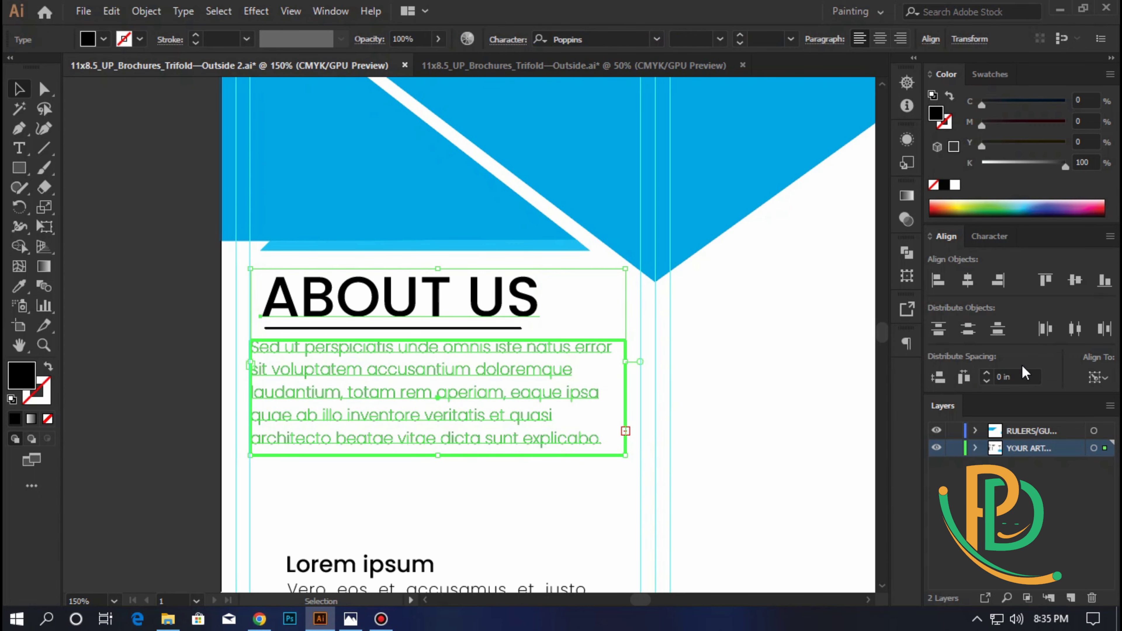
{"action": "left_click", "coordinate": [938, 280]}
{"action": "left_click", "coordinate": [520, 513]}
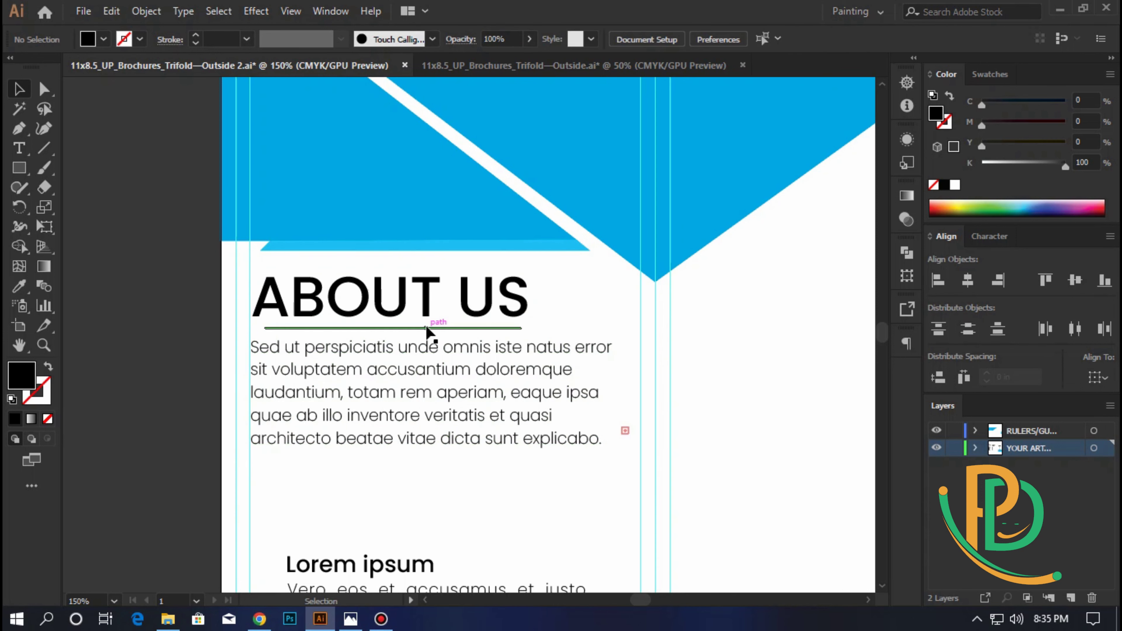
- Left-align the divider line with the body paragraph
{"action": "left_click", "coordinate": [431, 375]}
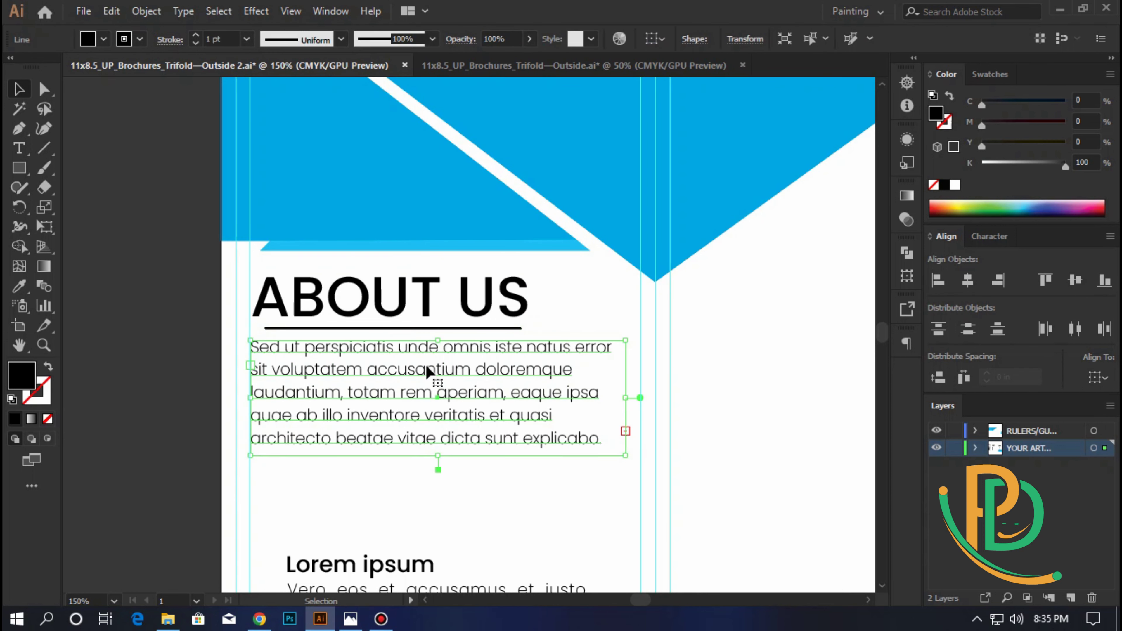
{"action": "left_click", "coordinate": [411, 328]}
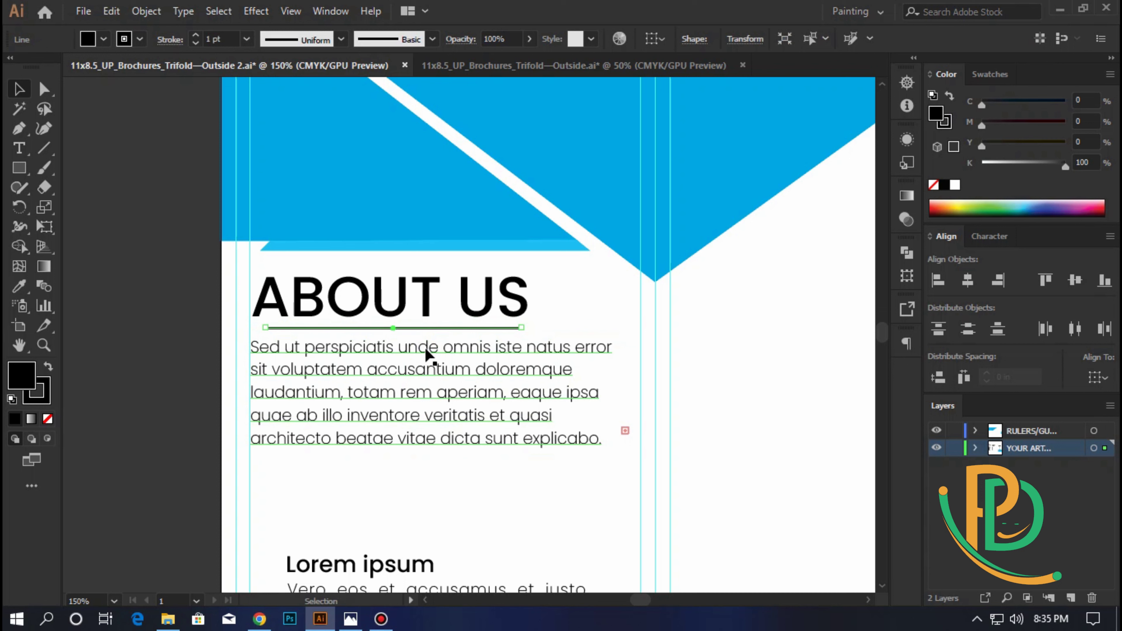
{"action": "left_click", "coordinate": [410, 377], "text": "shift"}
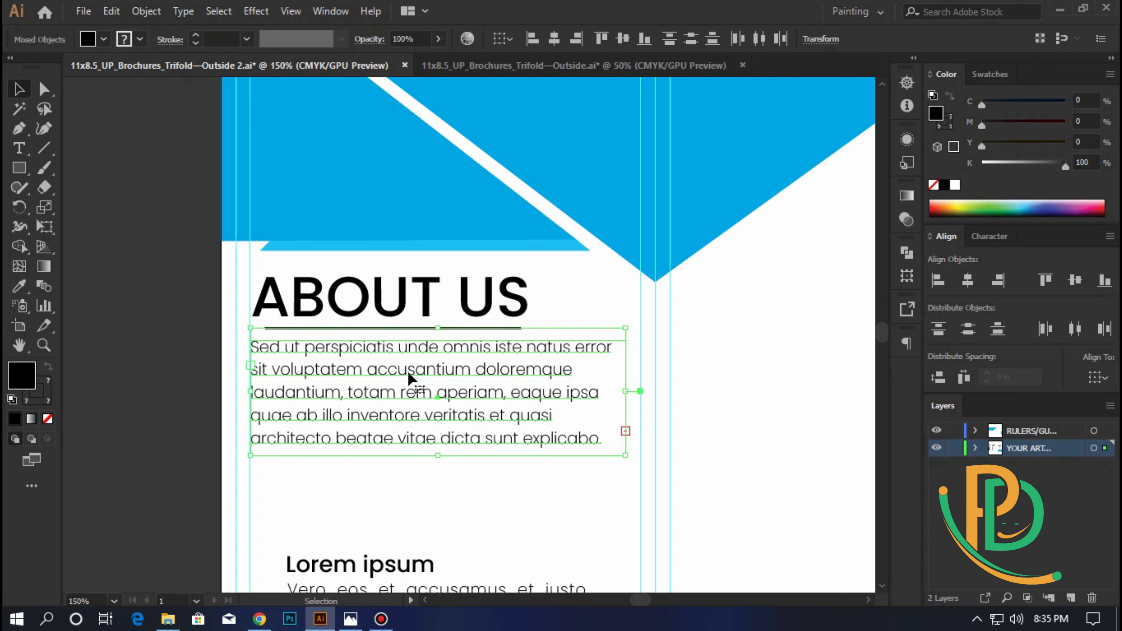
{"action": "left_click", "coordinate": [656, 478]}
- Nudge both Lorem ipsum blocks up and slightly left to sit just below the paragraph
{"action": "scroll", "coordinate": [274, 325], "scroll_direction": "up", "scroll_amount": 2}
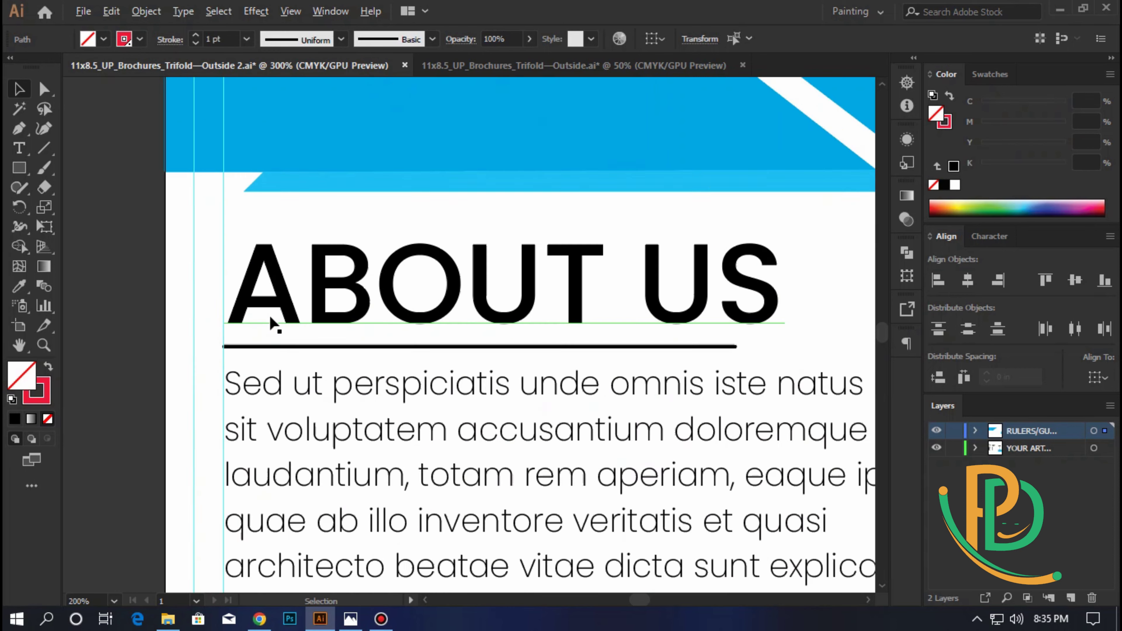
{"action": "scroll", "coordinate": [273, 325], "scroll_direction": "up", "scroll_amount": 1}
{"action": "scroll", "coordinate": [250, 353], "scroll_direction": "down", "scroll_amount": 2}
{"action": "scroll", "coordinate": [255, 363], "scroll_direction": "down", "scroll_amount": 2}
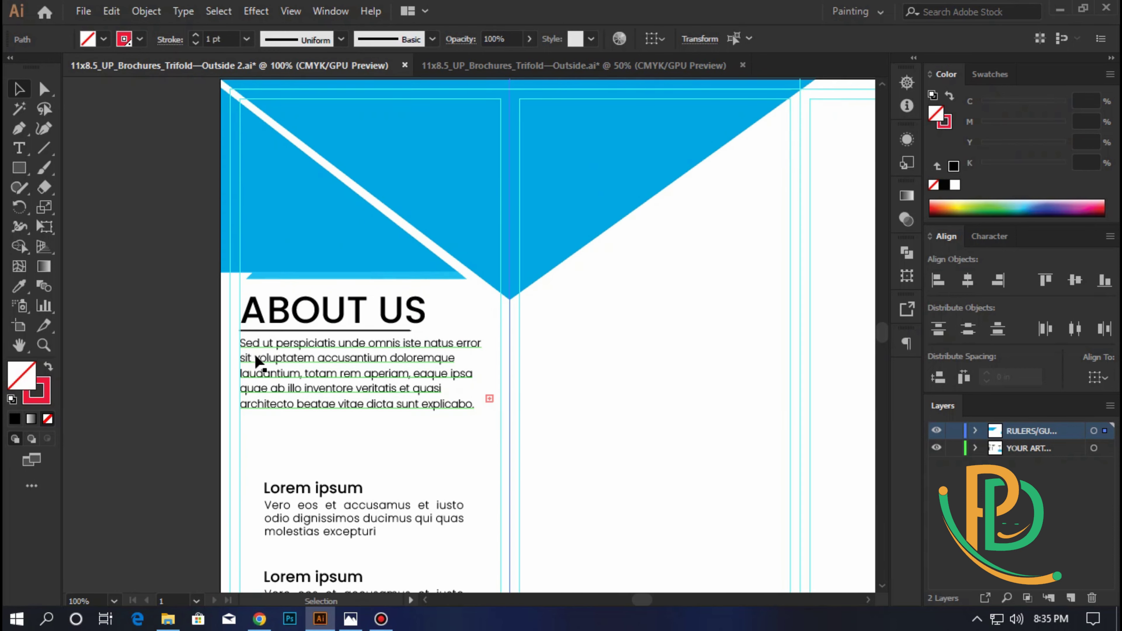
{"action": "left_click_drag", "start_coordinate": [420, 442], "coordinate": [422, 363]}
{"action": "left_click_drag", "start_coordinate": [295, 345], "coordinate": [366, 496]}
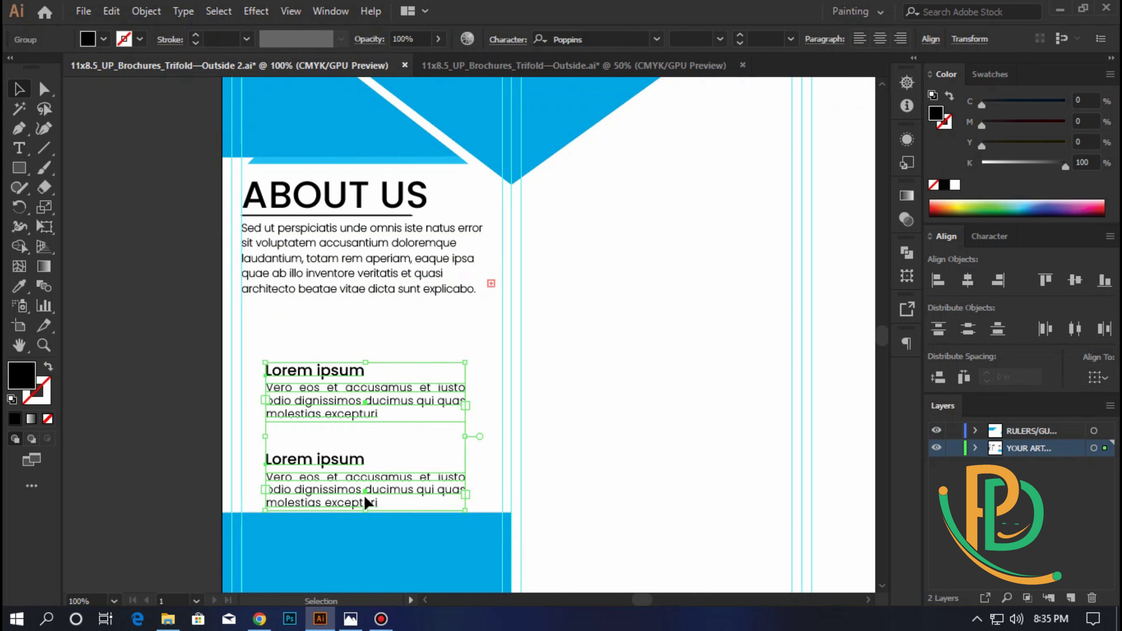
{"action": "key", "text": "shift+Up"}
{"action": "key", "text": "shift+Up"}
{"action": "key", "text": "shift+Up"}
{"action": "key", "text": "shift+Up"}
{"action": "key", "text": "Left"}
{"action": "key", "text": "Up"}
{"action": "key", "text": "Up"}
{"action": "key", "text": "Up"}
{"action": "key", "text": "Up"}
{"action": "key", "text": "Left"}
{"action": "key", "text": "Up"}
{"action": "key", "text": "Up"}
{"action": "key", "text": "Up"}
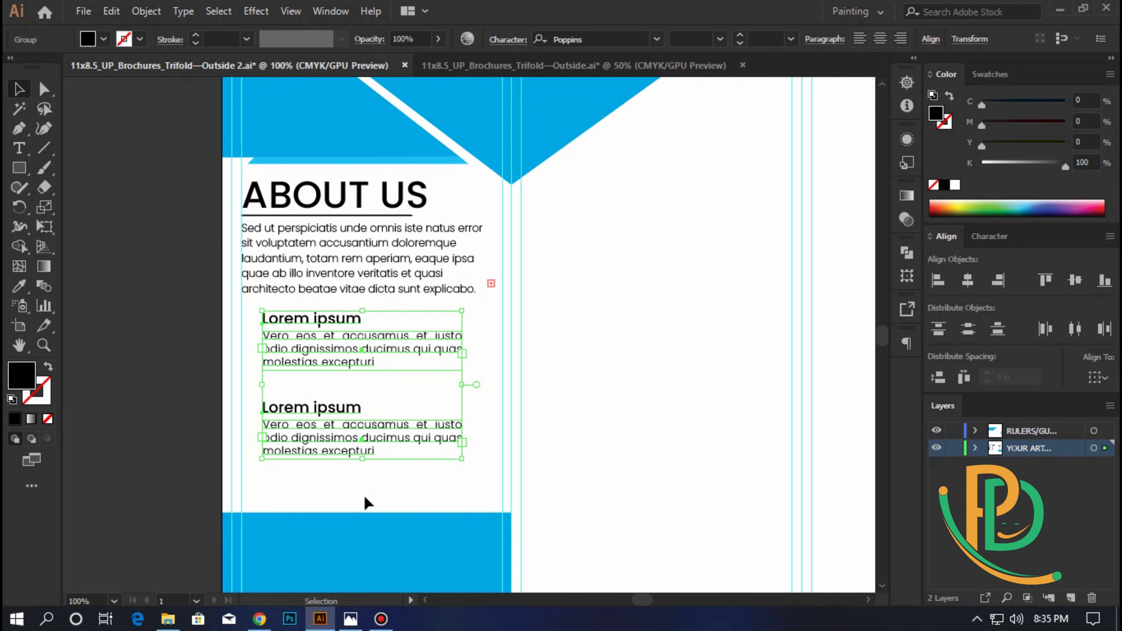
- Draw a thin four-point strip with the Pen tool along the bottom blue band's top edge
{"action": "left_click", "coordinate": [370, 491]}
{"action": "scroll", "coordinate": [396, 455], "scroll_direction": "down", "scroll_amount": 3}
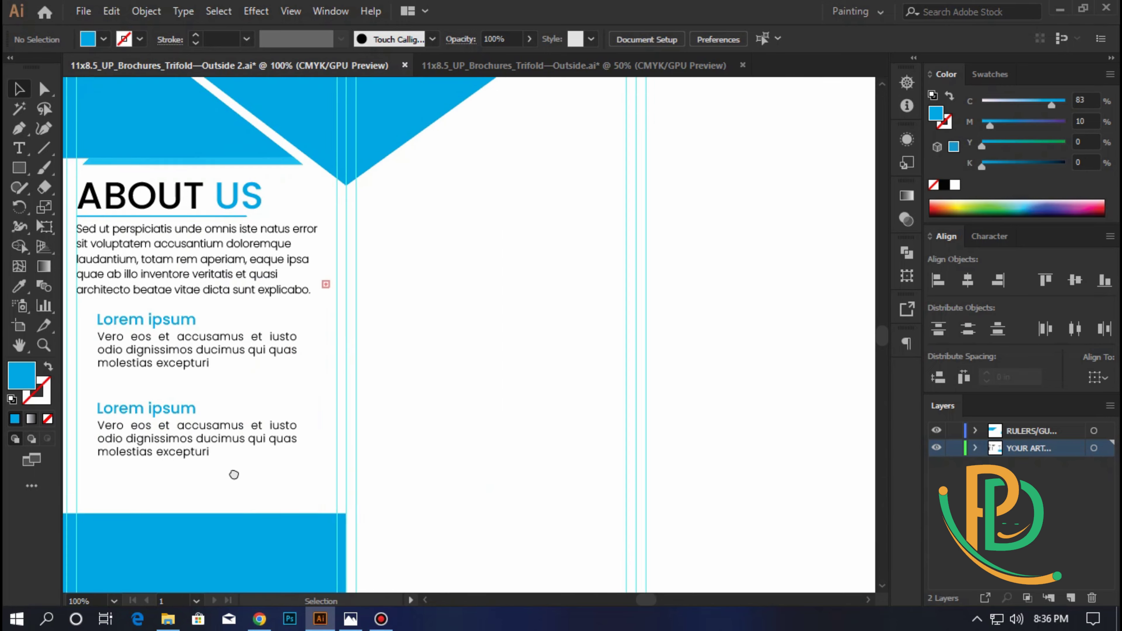
{"action": "mouse_move", "coordinate": [233, 474]}
{"action": "left_mouse_down"}
{"action": "mouse_move", "coordinate": [411, 372]}
{"action": "mouse_move", "coordinate": [438, 376]}
{"action": "left_mouse_up"}
{"action": "scroll", "coordinate": [263, 461], "scroll_direction": "up", "scroll_amount": 2}
{"action": "left_click", "coordinate": [19, 129]}
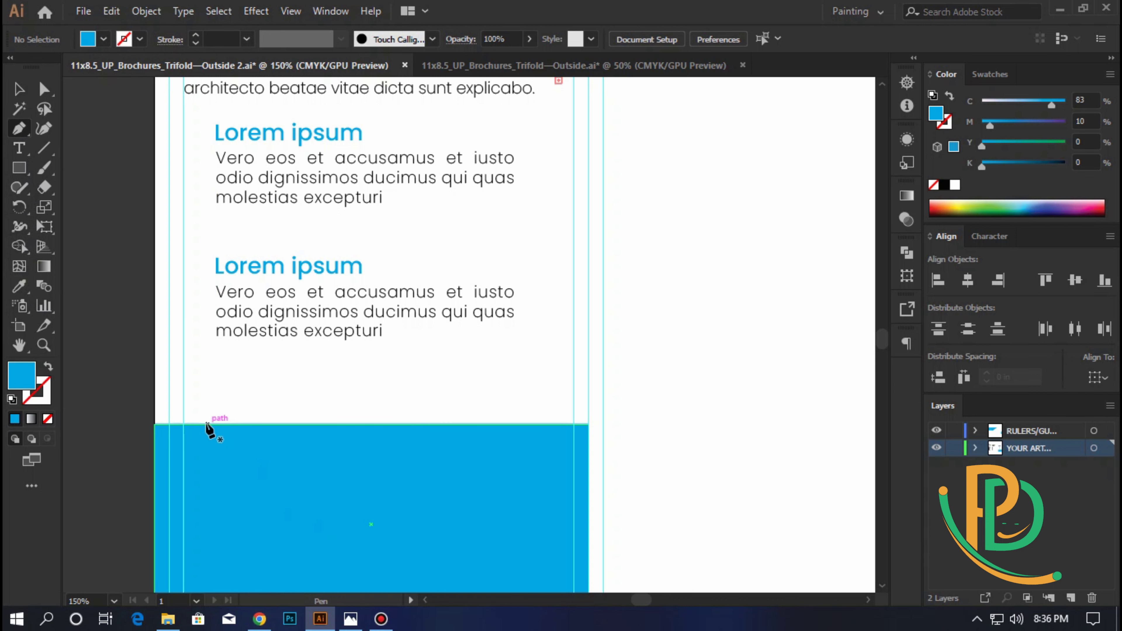
{"action": "left_click_drag", "start_coordinate": [193, 426], "coordinate": [205, 412]}
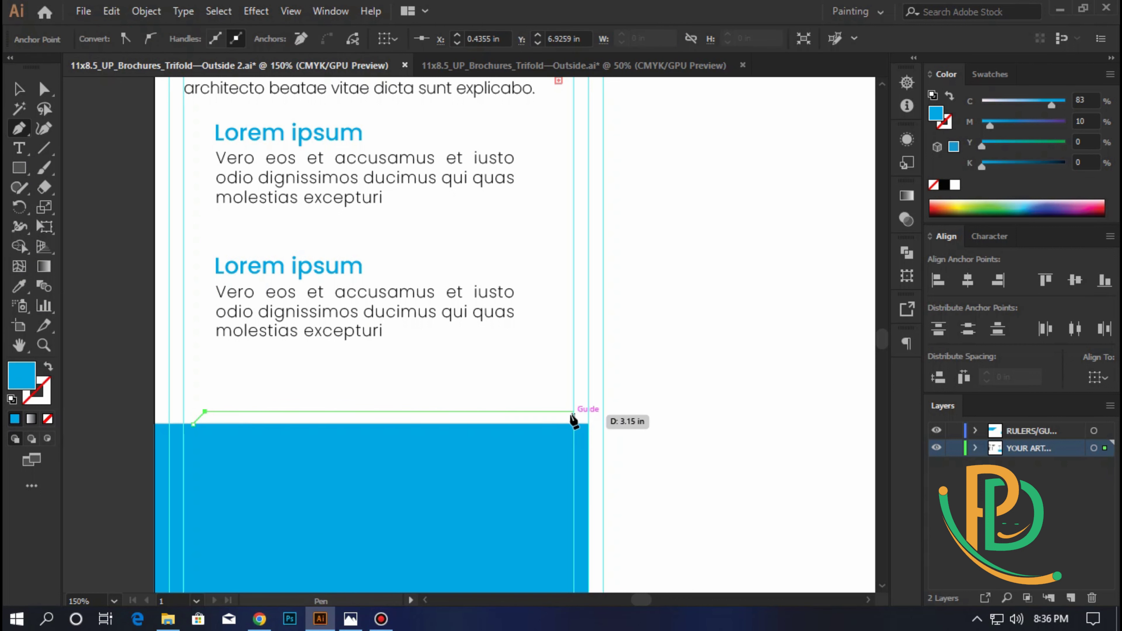
{"action": "left_click", "coordinate": [588, 413]}
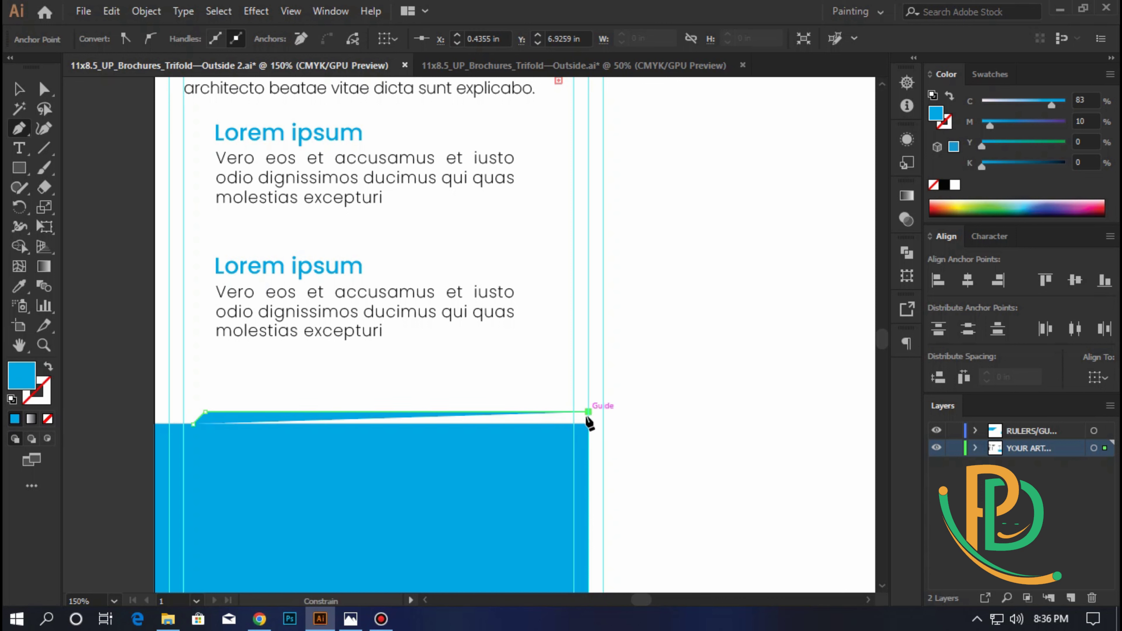
{"action": "left_click", "coordinate": [588, 425]}
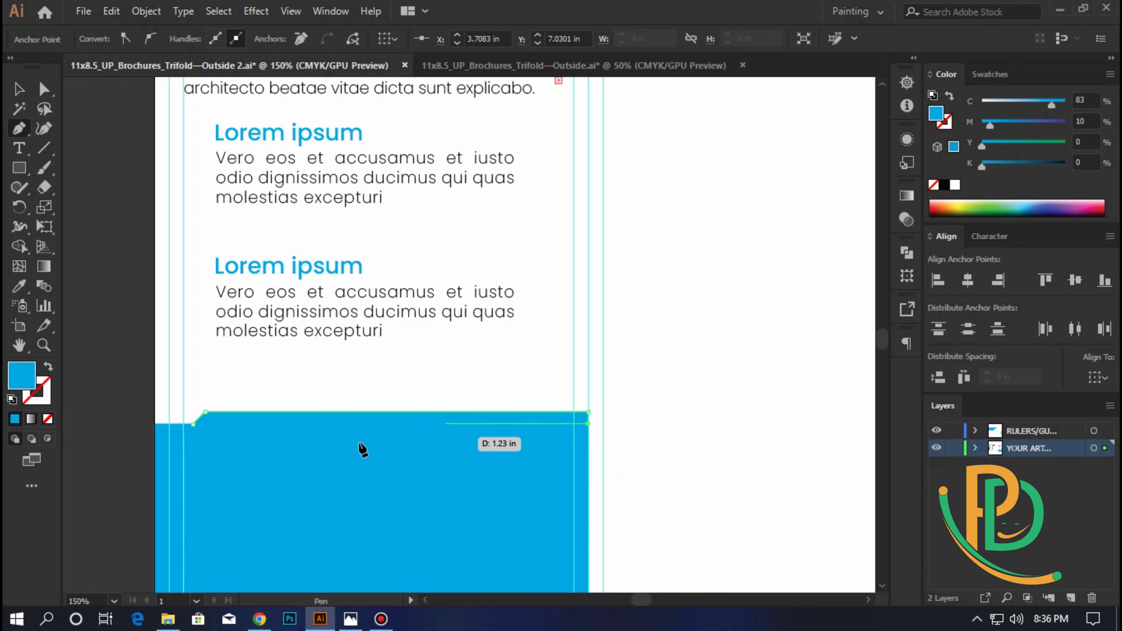
{"action": "left_click", "coordinate": [193, 425]}
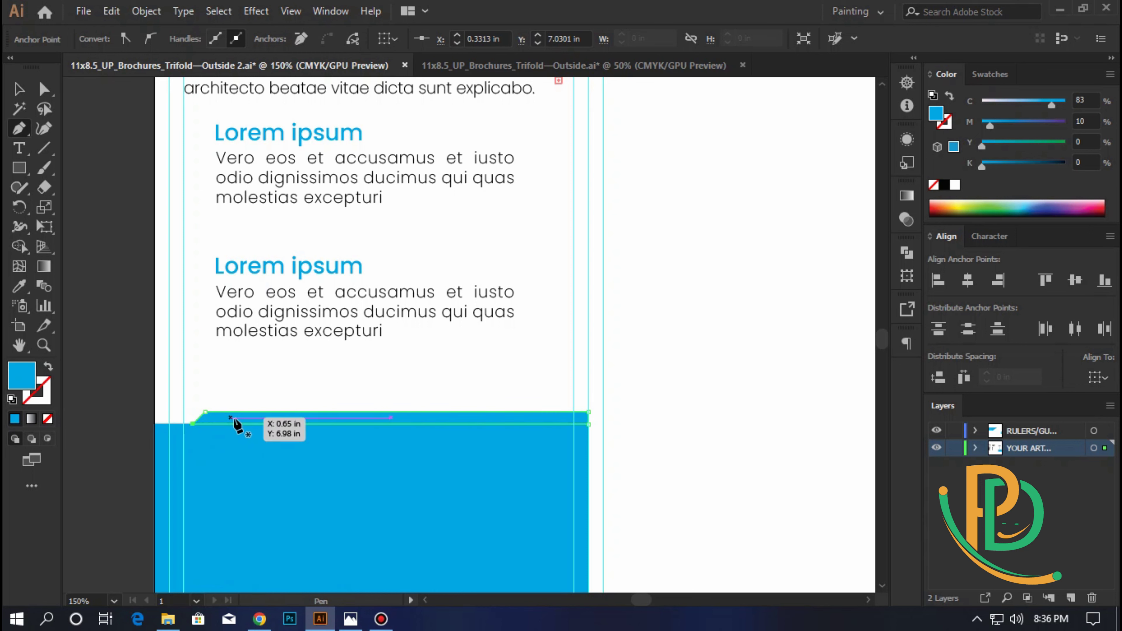
{"action": "left_click", "coordinate": [19, 89]}
{"action": "left_click", "coordinate": [134, 291]}
{"action": "key", "text": "ctrl+minus"}
{"action": "key", "text": "ctrl+minus"}
{"action": "key", "text": "ctrl+minus"}
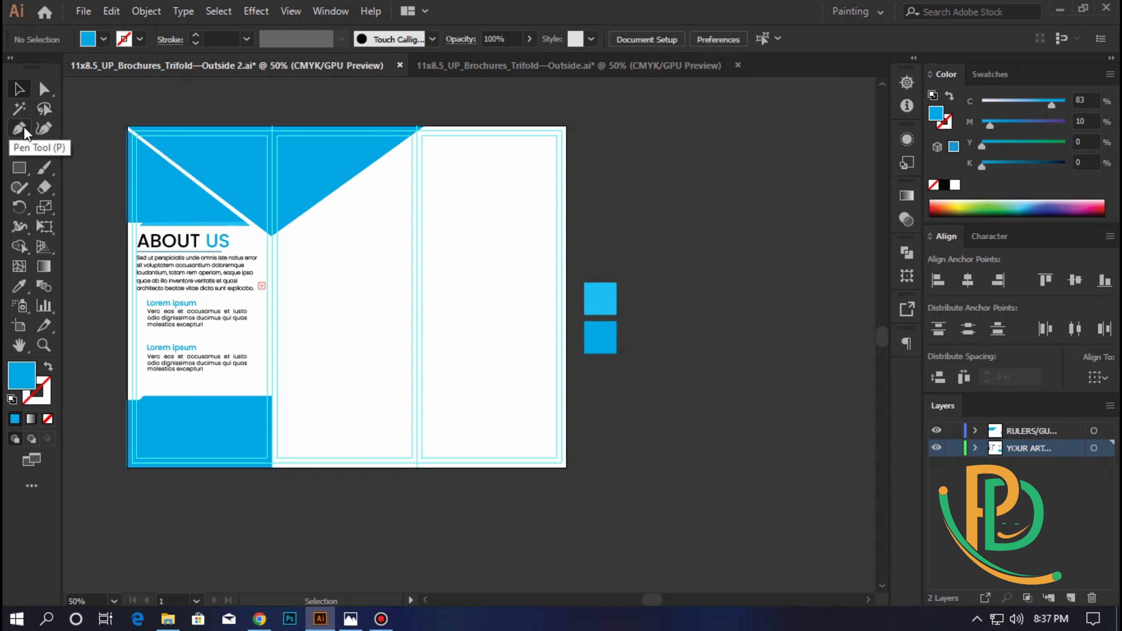
- Fill the new strip with the lighter blue sampled from the upper swatch
{"action": "left_click", "coordinate": [19, 286]}
{"action": "left_click", "coordinate": [608, 295]}
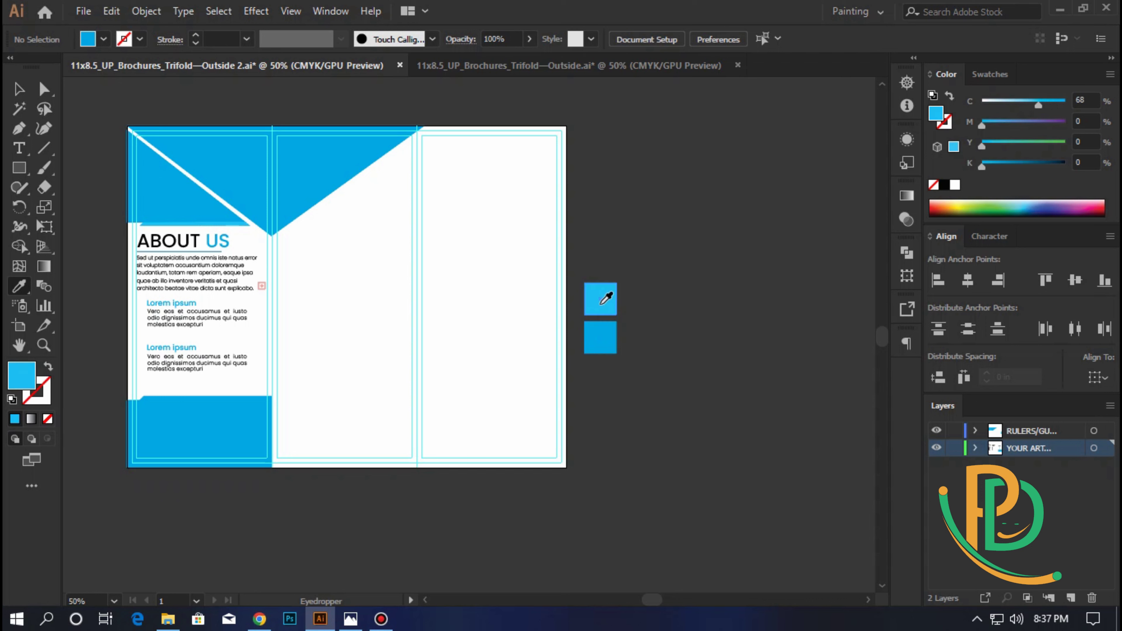
{"action": "left_click", "coordinate": [199, 400], "text": "ctrl"}
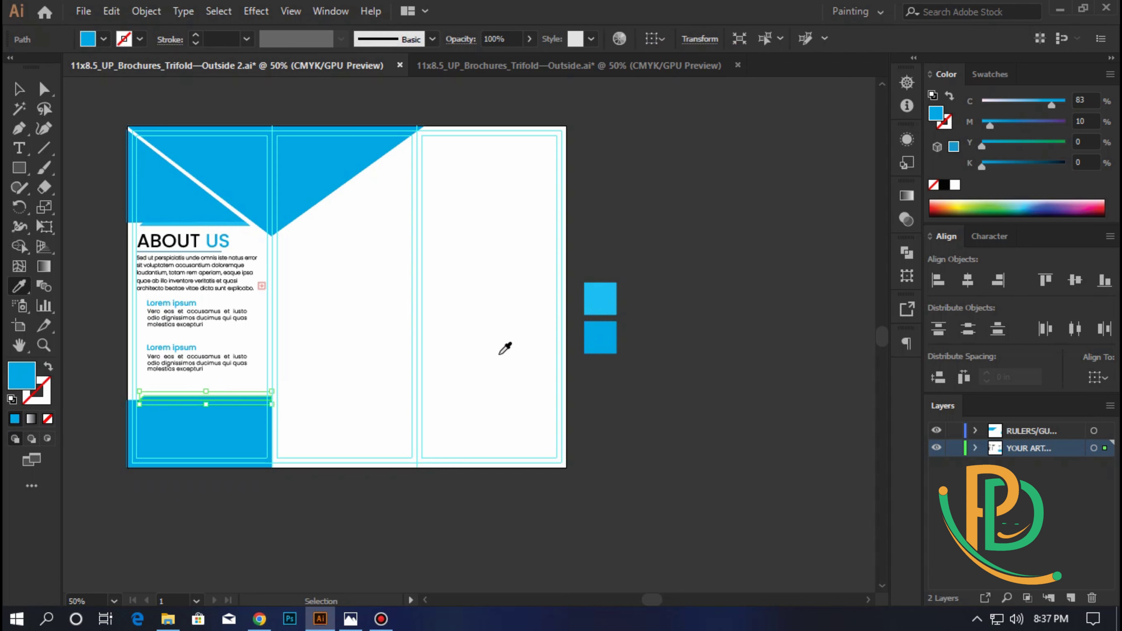
{"action": "left_click", "coordinate": [601, 294]}
{"action": "left_click", "coordinate": [18, 89]}
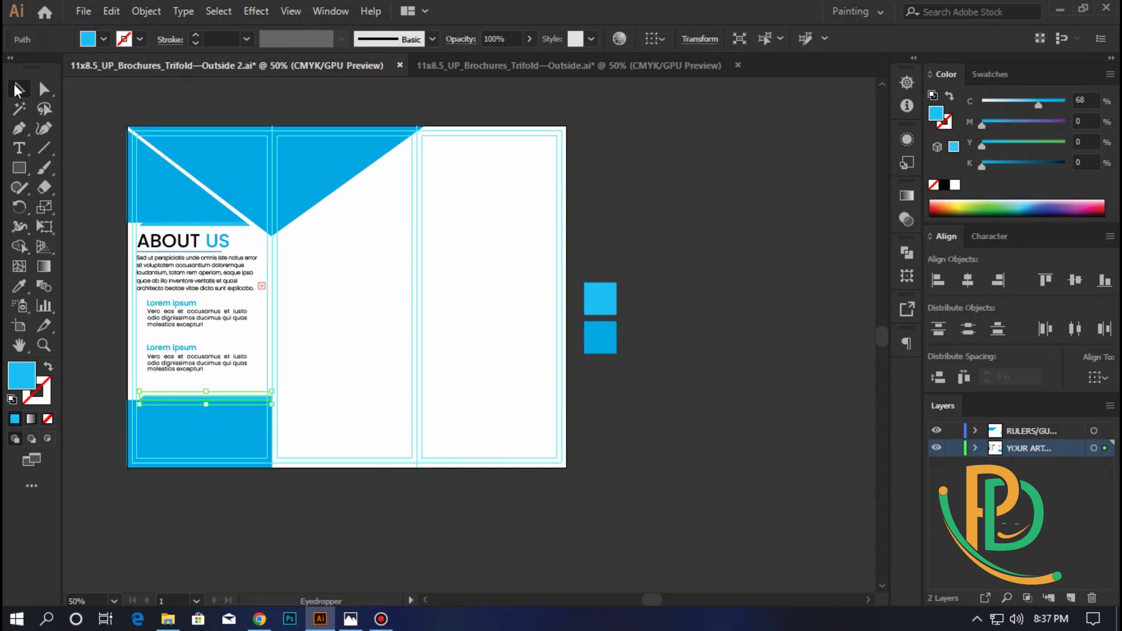
{"action": "left_click", "coordinate": [84, 235]}
- Select the first panel's bottom blue rectangle and open the File menu
{"action": "scroll", "coordinate": [220, 396], "scroll_direction": "up", "scroll_amount": 1}
{"action": "scroll", "coordinate": [350, 360], "scroll_direction": "left", "scroll_amount": 3}
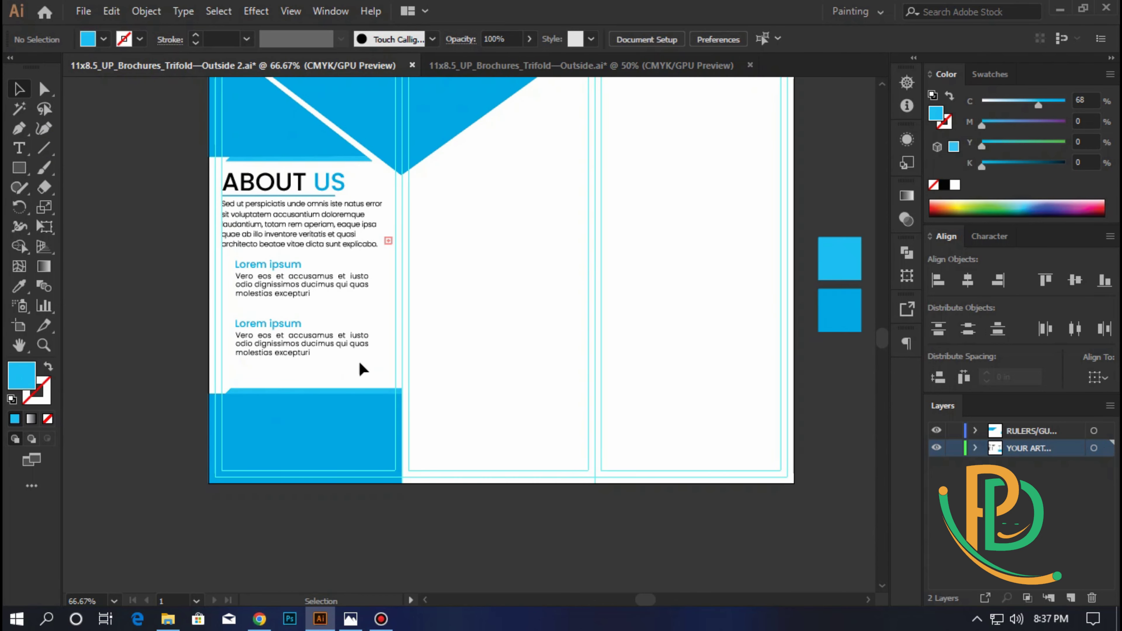
{"action": "scroll", "coordinate": [367, 368], "scroll_direction": "up", "scroll_amount": 2}
{"action": "mouse_move", "coordinate": [528, 334]}
{"action": "left_mouse_down"}
{"action": "mouse_move", "coordinate": [426, 389]}
{"action": "mouse_move", "coordinate": [359, 390]}
{"action": "left_mouse_up"}
{"action": "scroll", "coordinate": [423, 376], "scroll_direction": "down", "scroll_amount": 1}
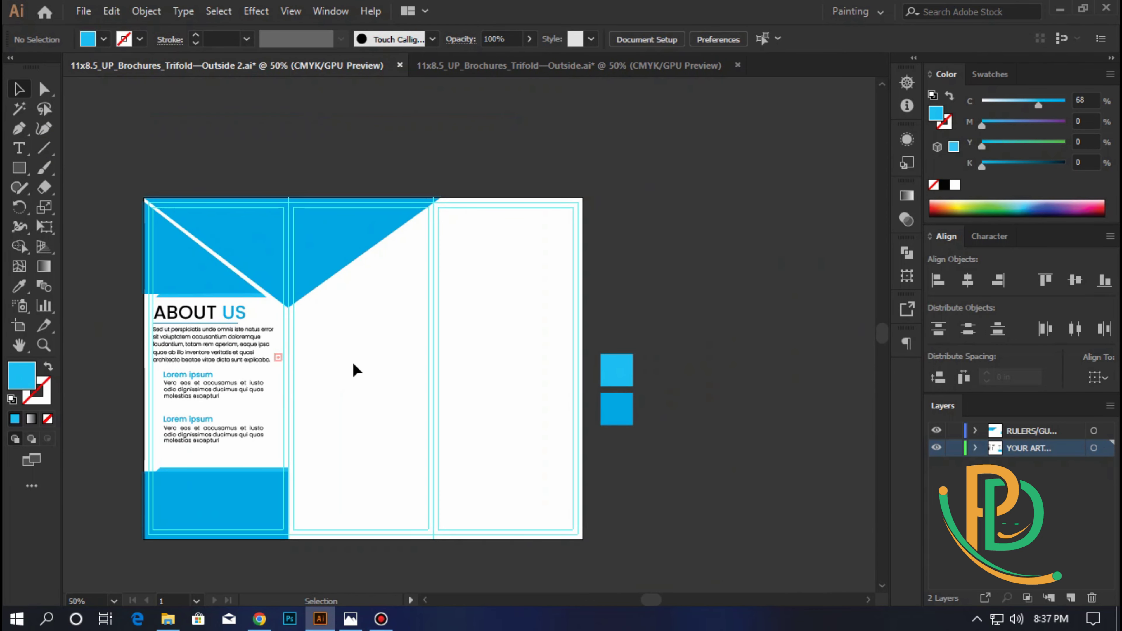
{"action": "left_click", "coordinate": [225, 513]}
{"action": "scroll", "coordinate": [446, 403], "scroll_direction": "up", "scroll_amount": 1}
{"action": "scroll", "coordinate": [260, 472], "scroll_direction": "up", "scroll_amount": 1}
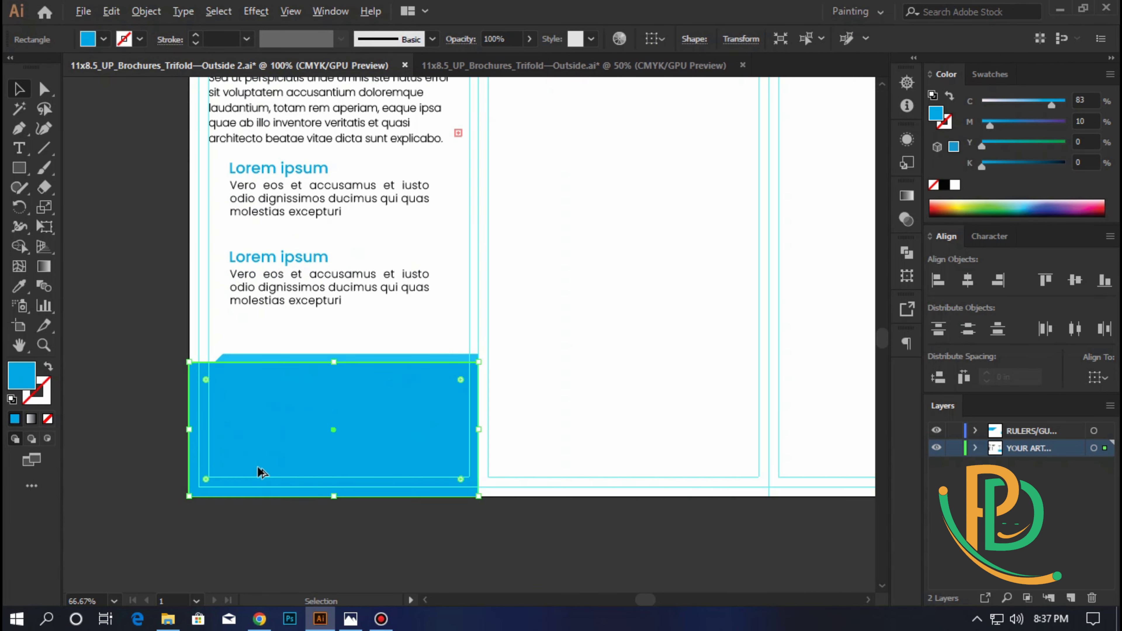
{"action": "left_click", "coordinate": [83, 11]}
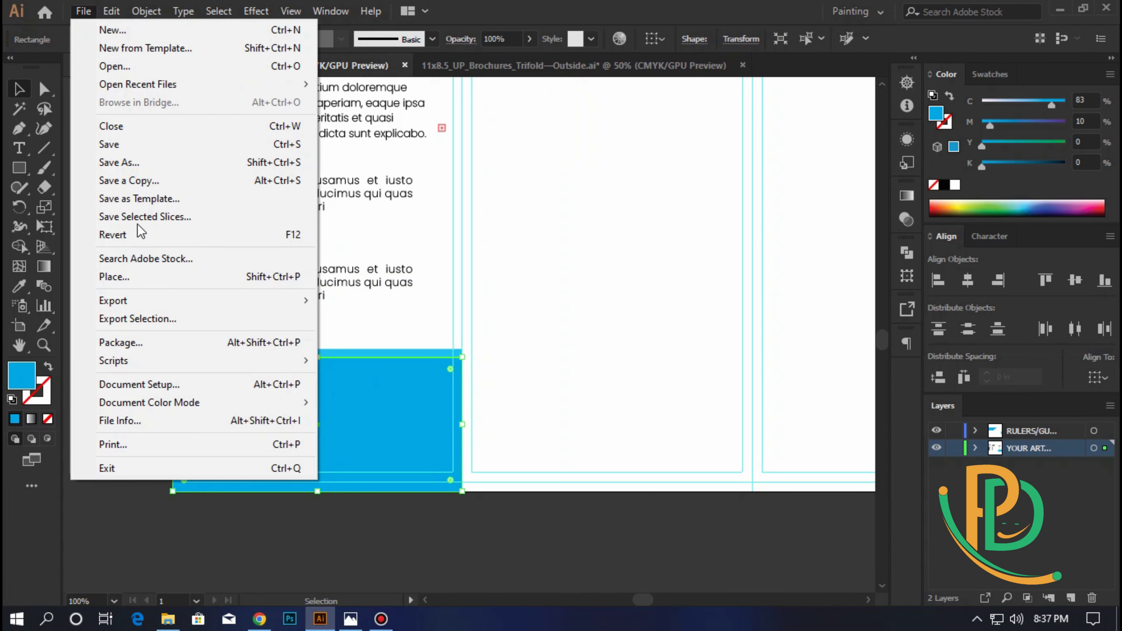
- Place the businesswoman-with-crossed-arms photo, sized over the first panel's bottom blue band
{"action": "left_click", "coordinate": [144, 276]}
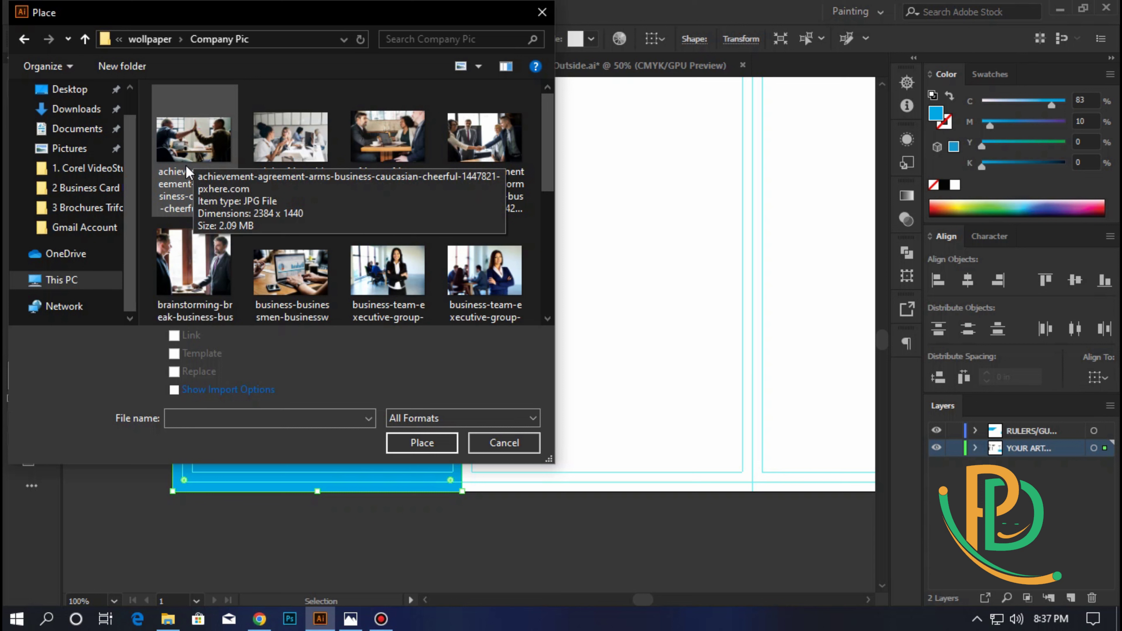
{"action": "scroll", "coordinate": [186, 165], "scroll_direction": "down", "scroll_amount": 1}
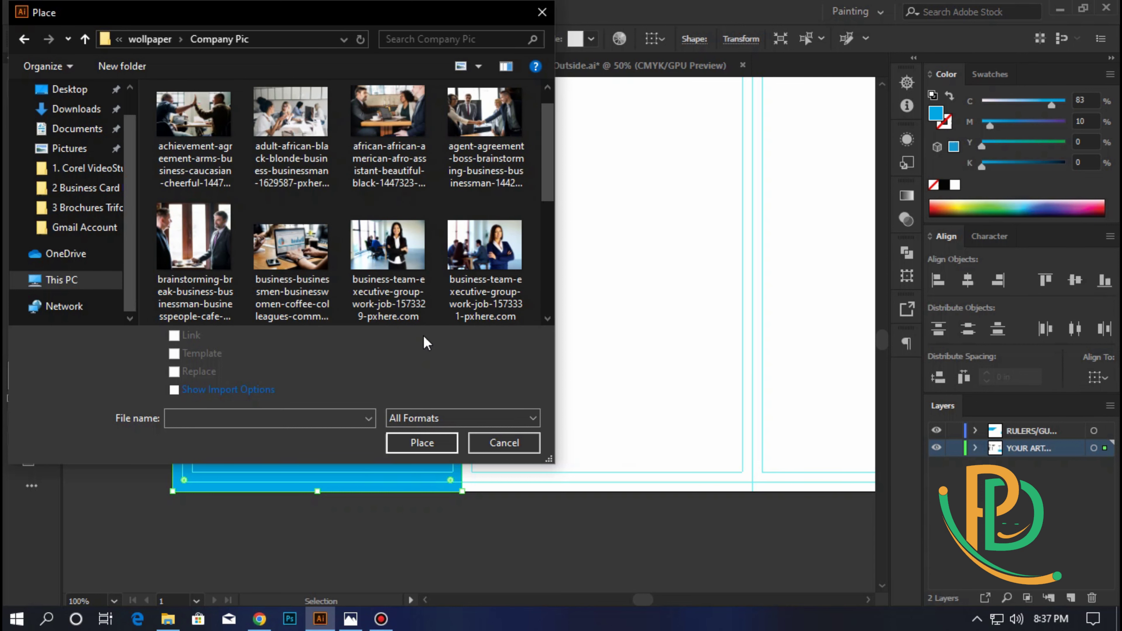
{"action": "left_click", "coordinate": [463, 315]}
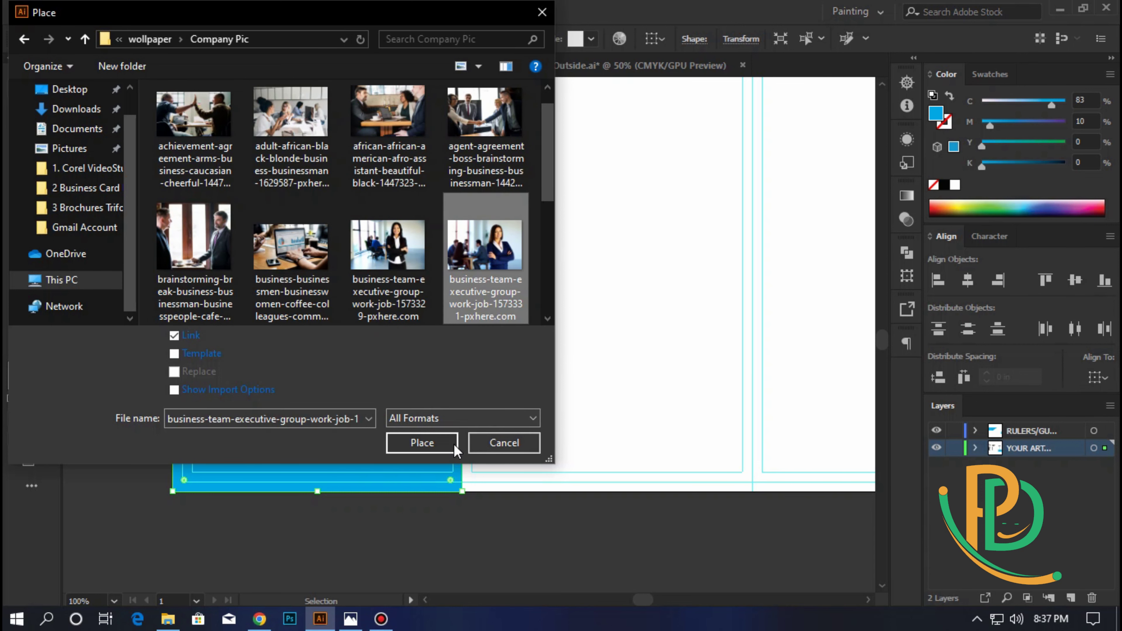
{"action": "left_click", "coordinate": [455, 445]}
{"action": "left_click_drag", "start_coordinate": [128, 354], "coordinate": [522, 575]}
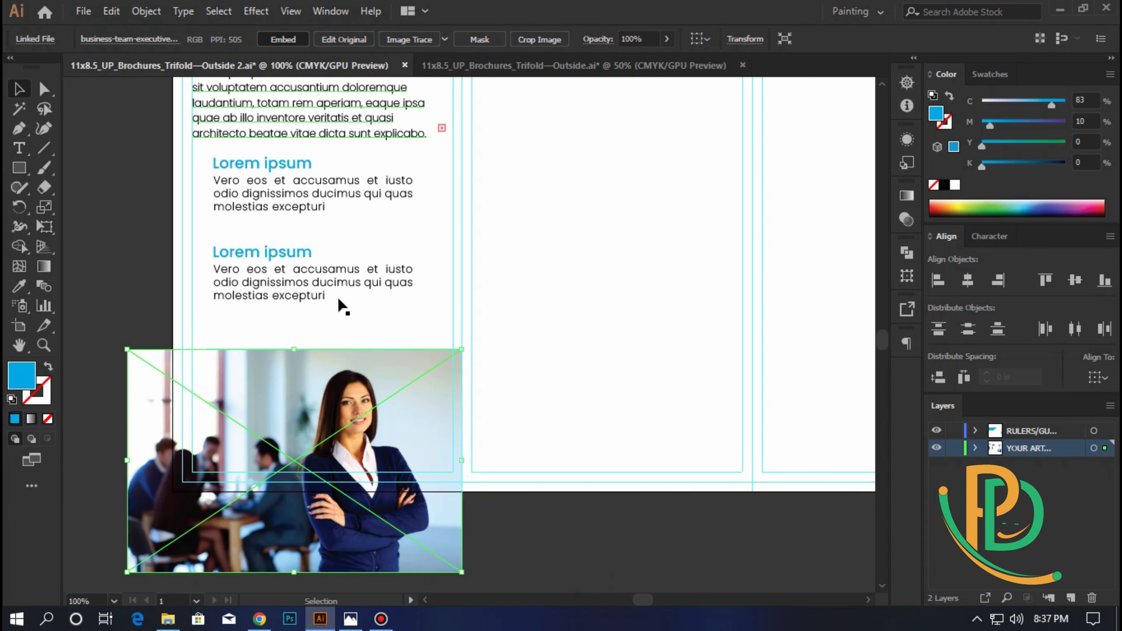
- Send the photo behind the blue shape and clip it inside with Ctrl+7
{"action": "left_click_drag", "start_coordinate": [304, 520], "coordinate": [317, 499]}
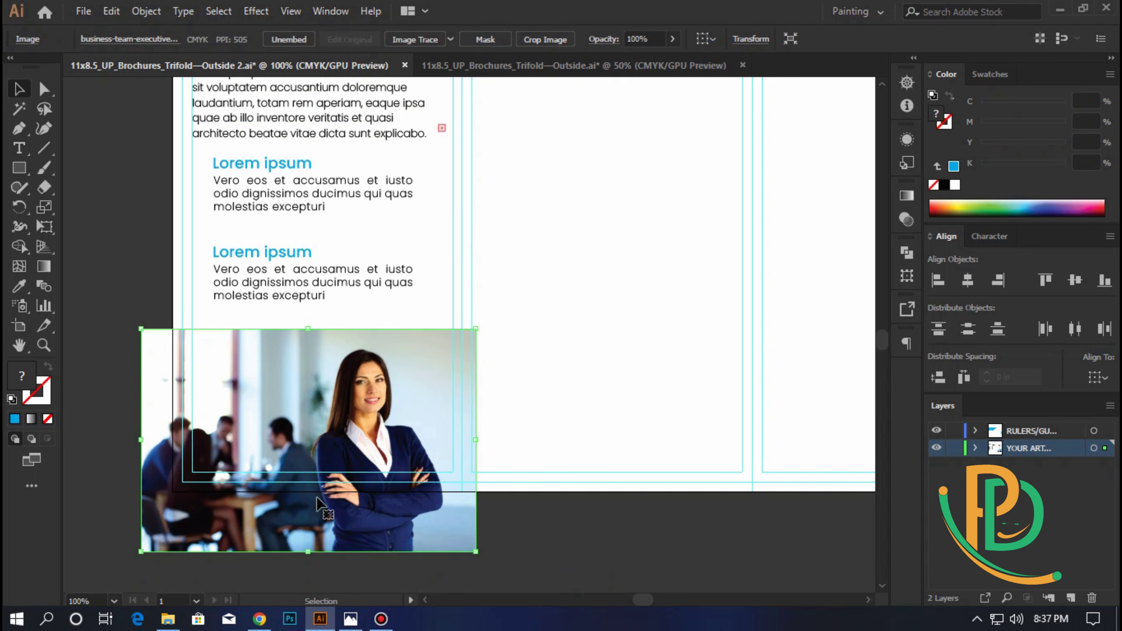
{"action": "key", "text": "ctrl+shift+bracketleft"}
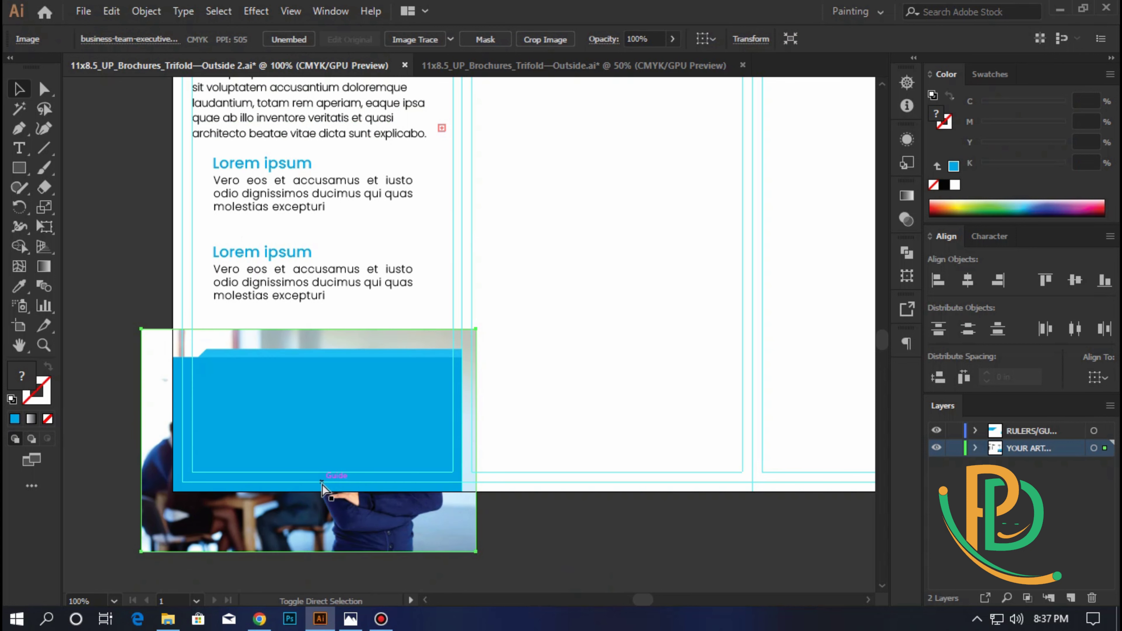
{"action": "left_click", "coordinate": [308, 443], "text": "shift"}
{"action": "key", "text": "a"}
{"action": "key", "text": "ctrl+7"}
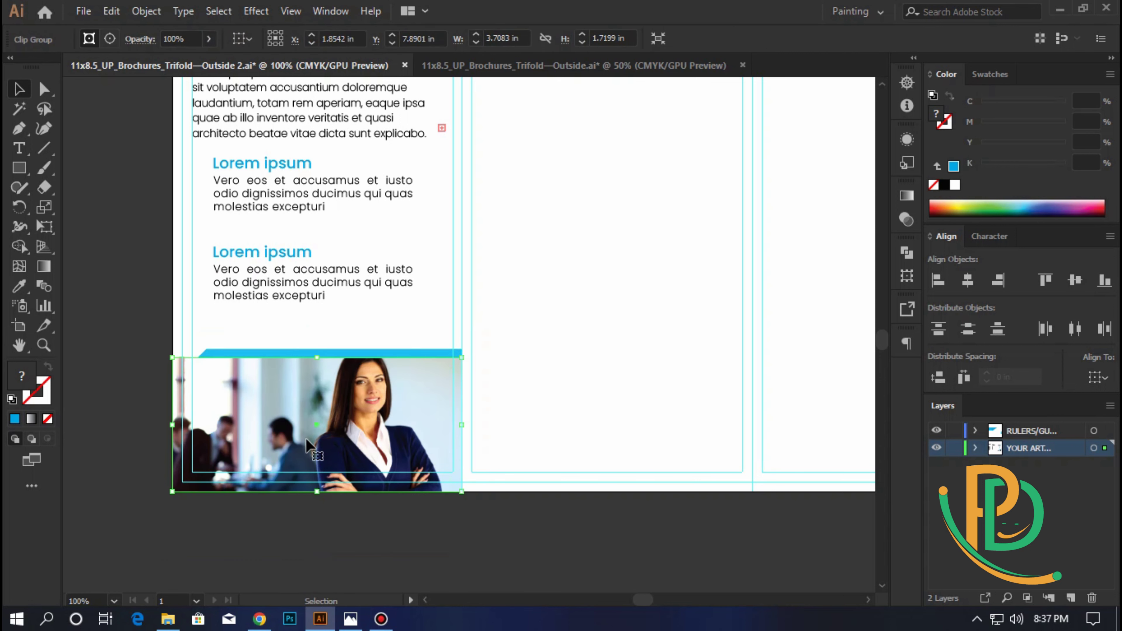
- Inside the clip group, shrink and reposition the photo, nudging it down to fit
{"action": "double_click", "coordinate": [319, 425]}
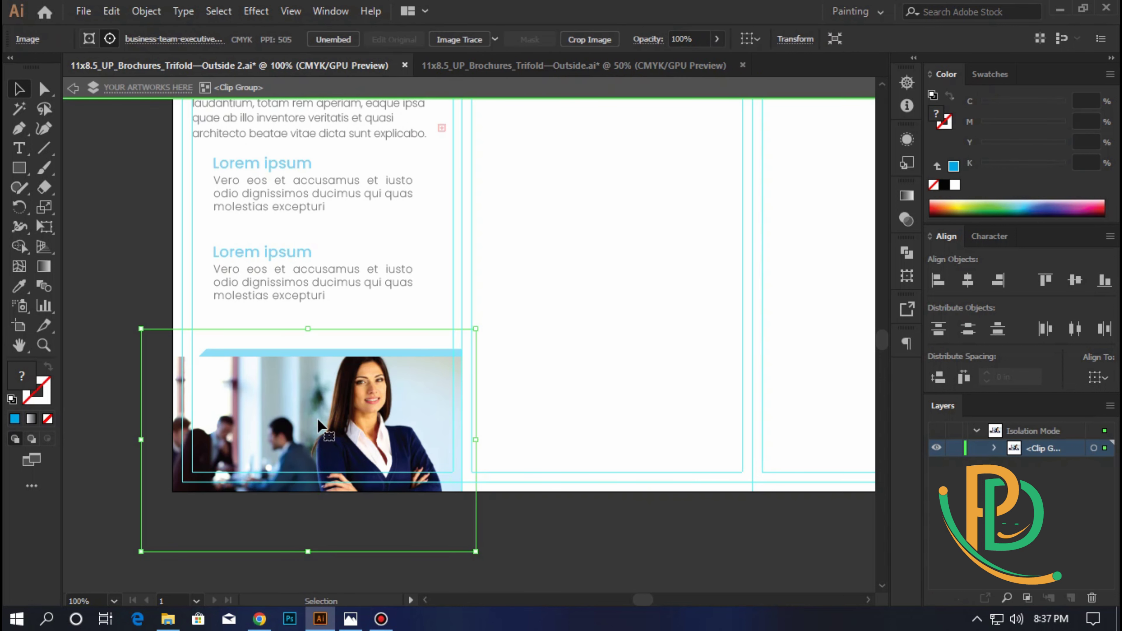
{"action": "left_click_drag", "start_coordinate": [475, 551], "coordinate": [447, 526]}
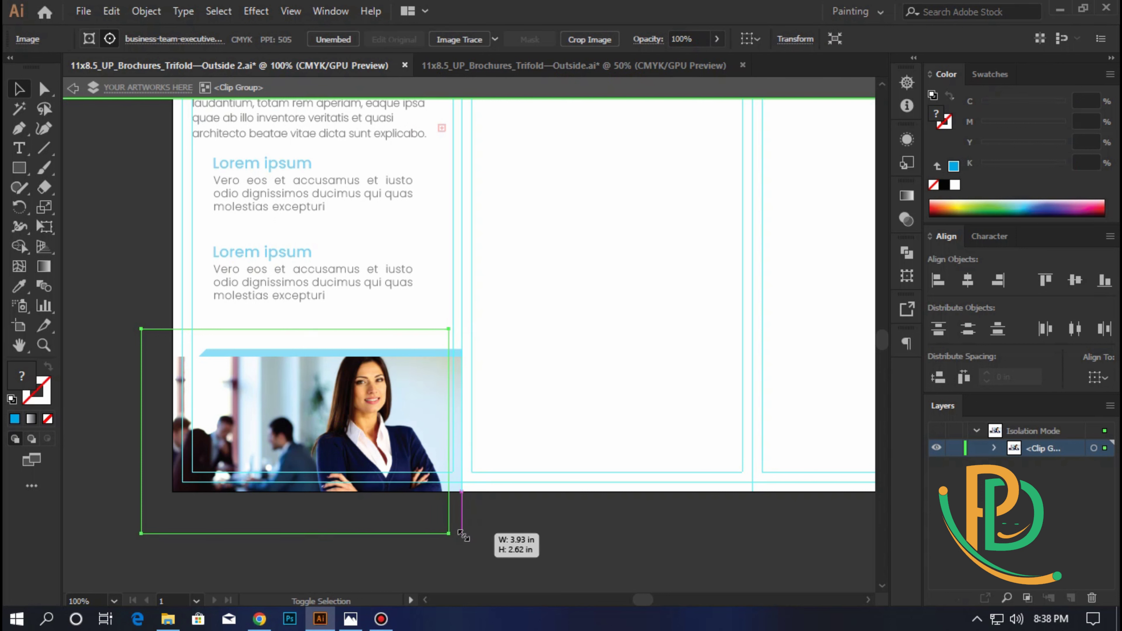
{"action": "left_click_drag", "start_coordinate": [322, 419], "coordinate": [353, 417]}
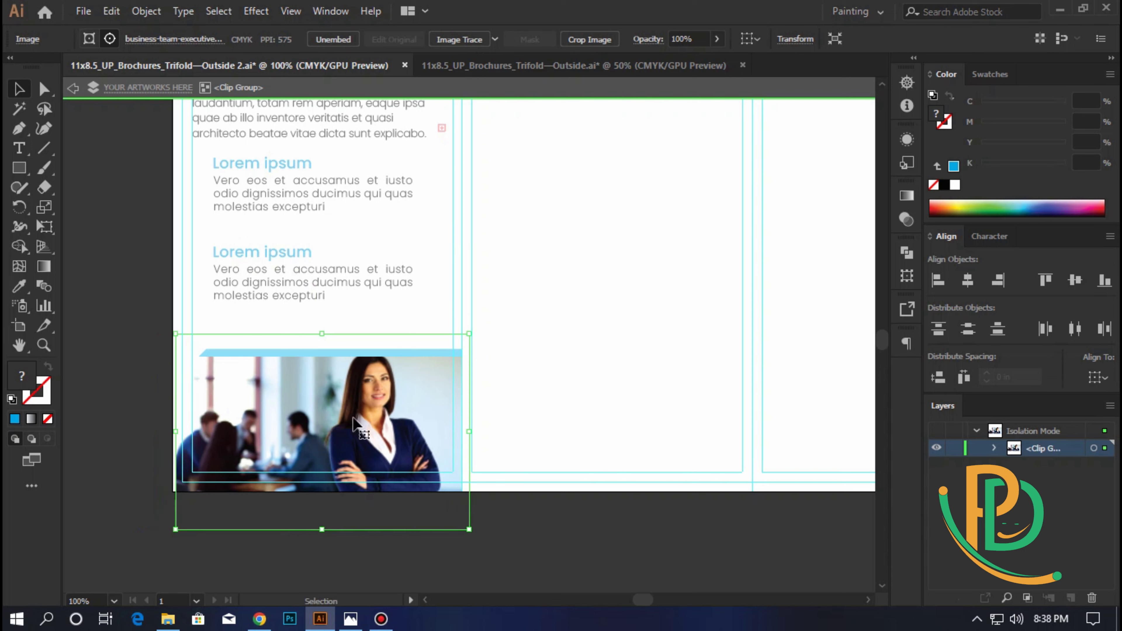
{"action": "key", "text": "shift+Down"}
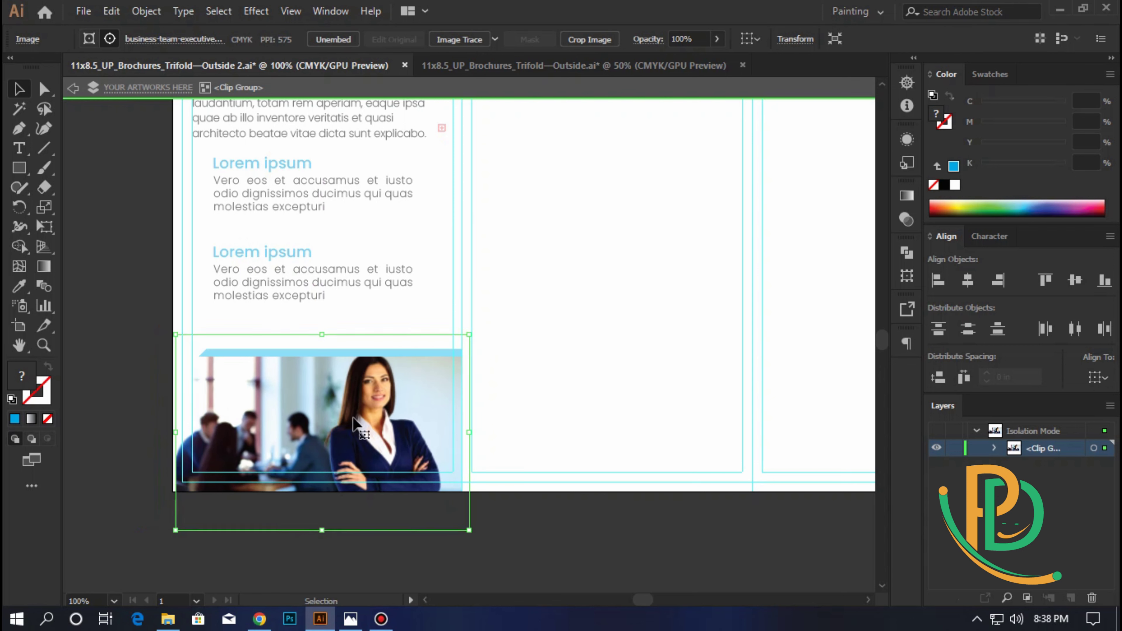
{"action": "key", "text": "shift+Down"}
{"action": "key", "text": "Up"}
{"action": "key", "text": "Up"}
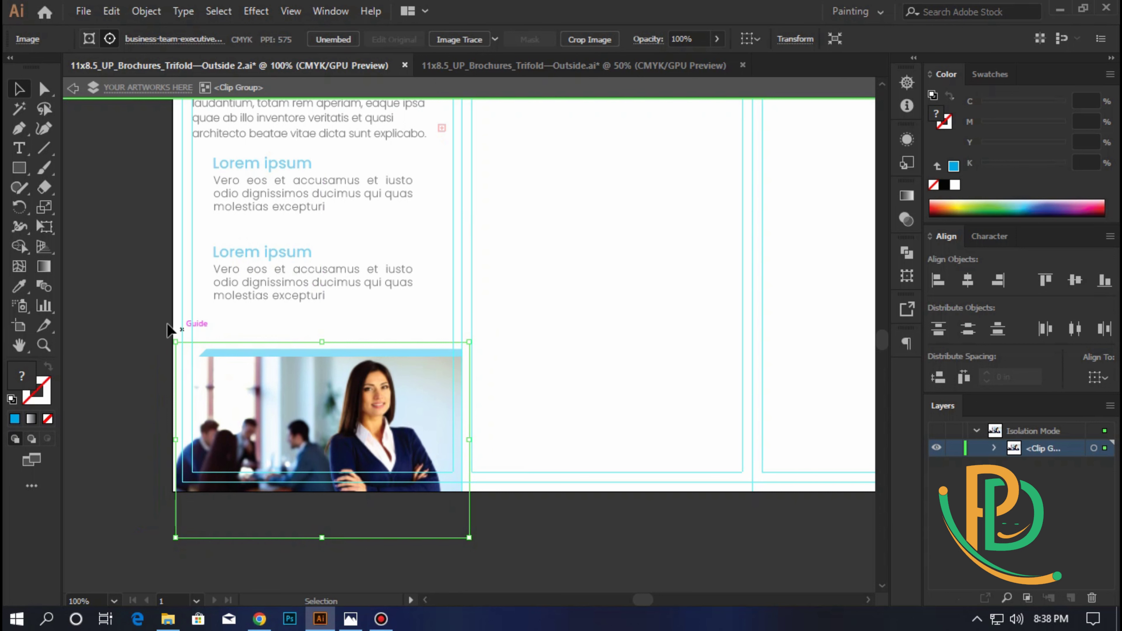
{"action": "double_click", "coordinate": [150, 321]}
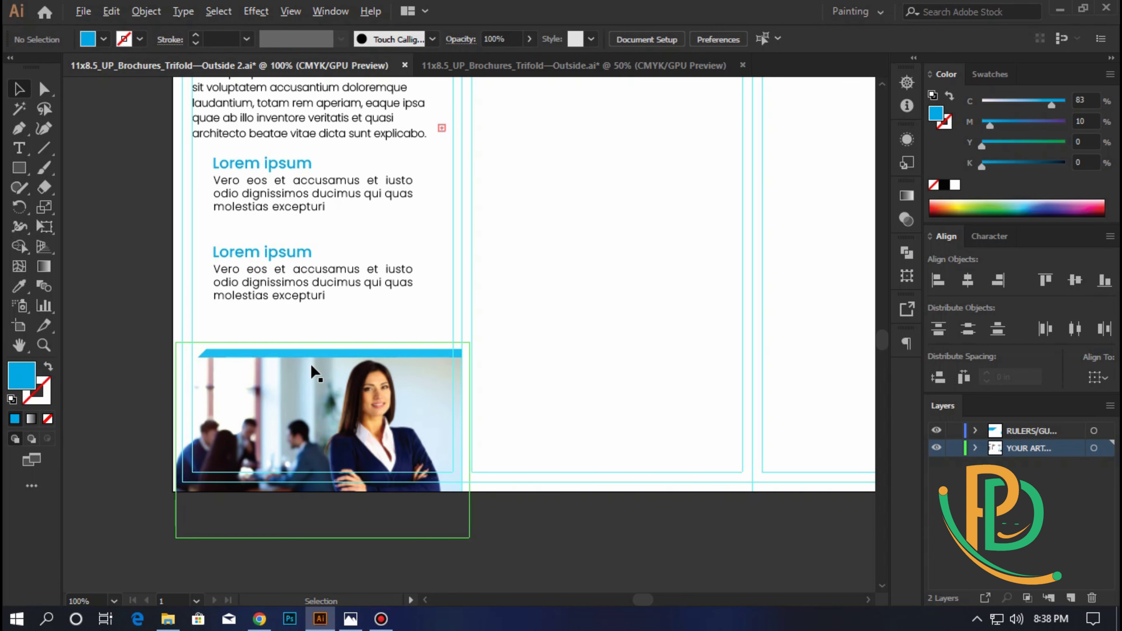
- Draw a thin rectangle across the photo's top edge, just under the solid blue bar
{"action": "scroll", "coordinate": [398, 362], "scroll_direction": "up", "scroll_amount": 1}
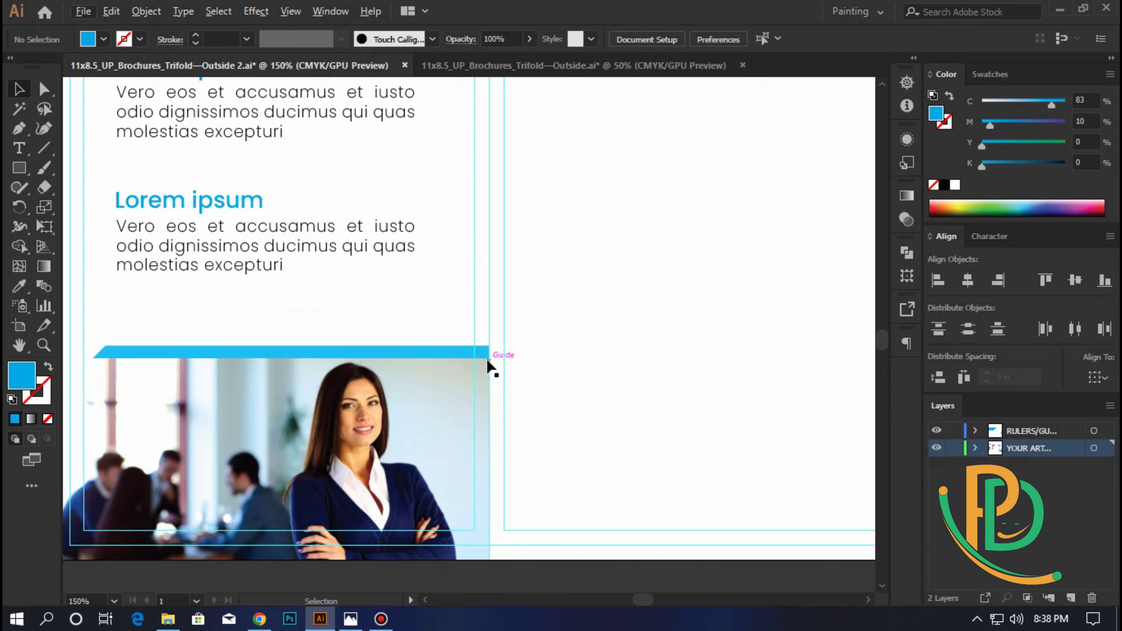
{"action": "left_click", "coordinate": [18, 169]}
{"action": "scroll", "coordinate": [186, 344], "scroll_direction": "left", "scroll_amount": 2}
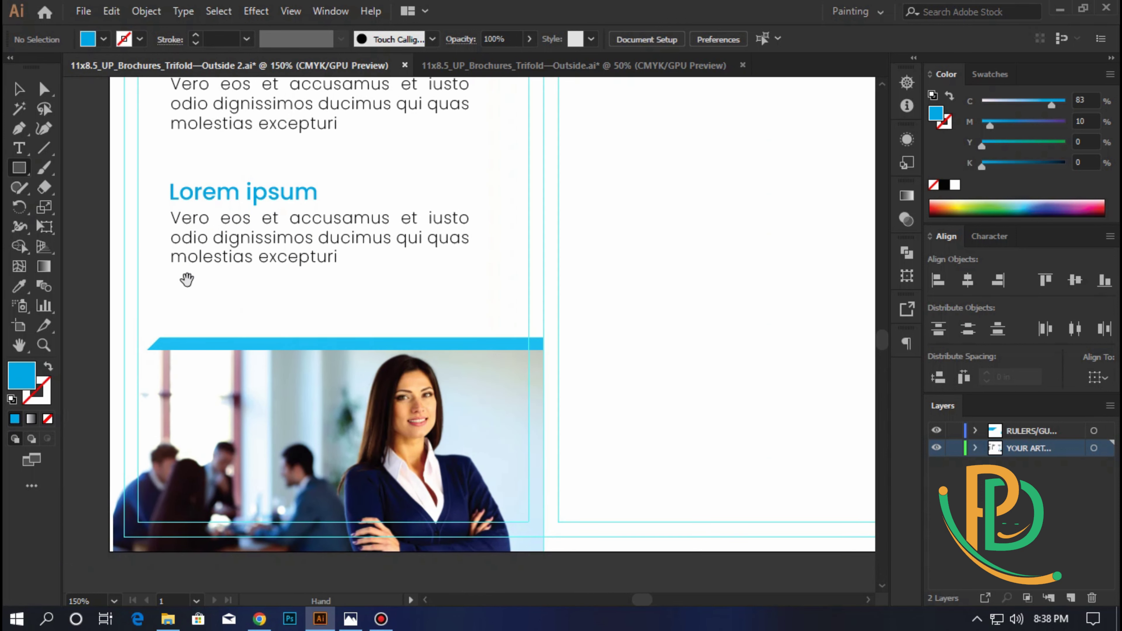
{"action": "mouse_move", "coordinate": [110, 350]}
{"action": "left_mouse_down"}
{"action": "mouse_move", "coordinate": [559, 412]}
{"action": "mouse_move", "coordinate": [543, 361]}
{"action": "left_mouse_up"}
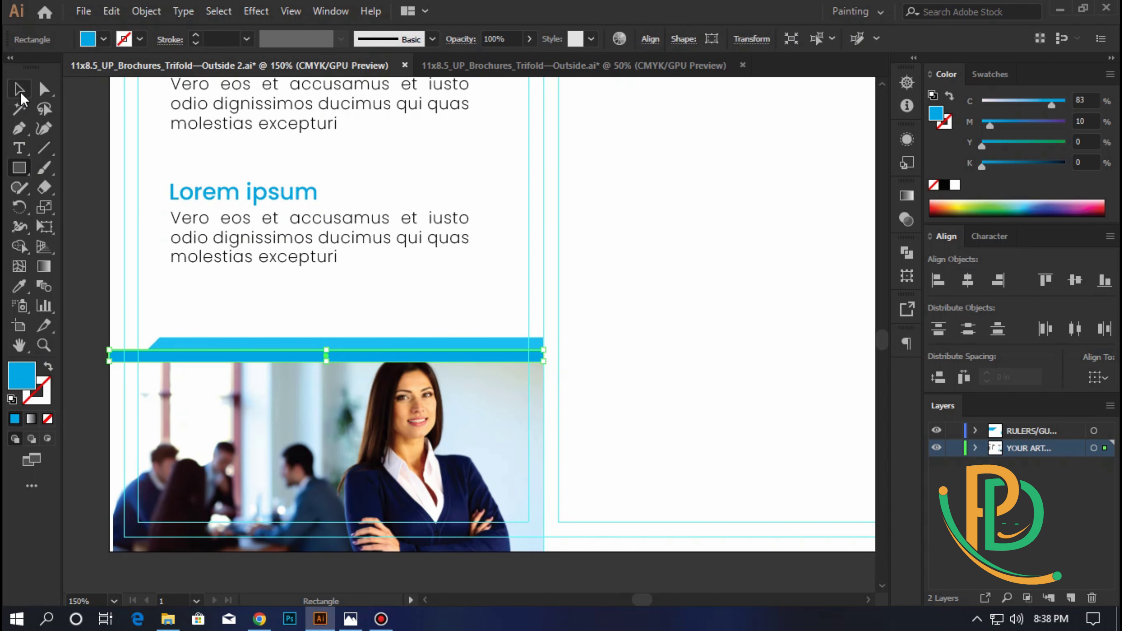
{"action": "left_click", "coordinate": [19, 91]}
{"action": "scroll", "coordinate": [88, 248], "scroll_direction": "down", "scroll_amount": 1}
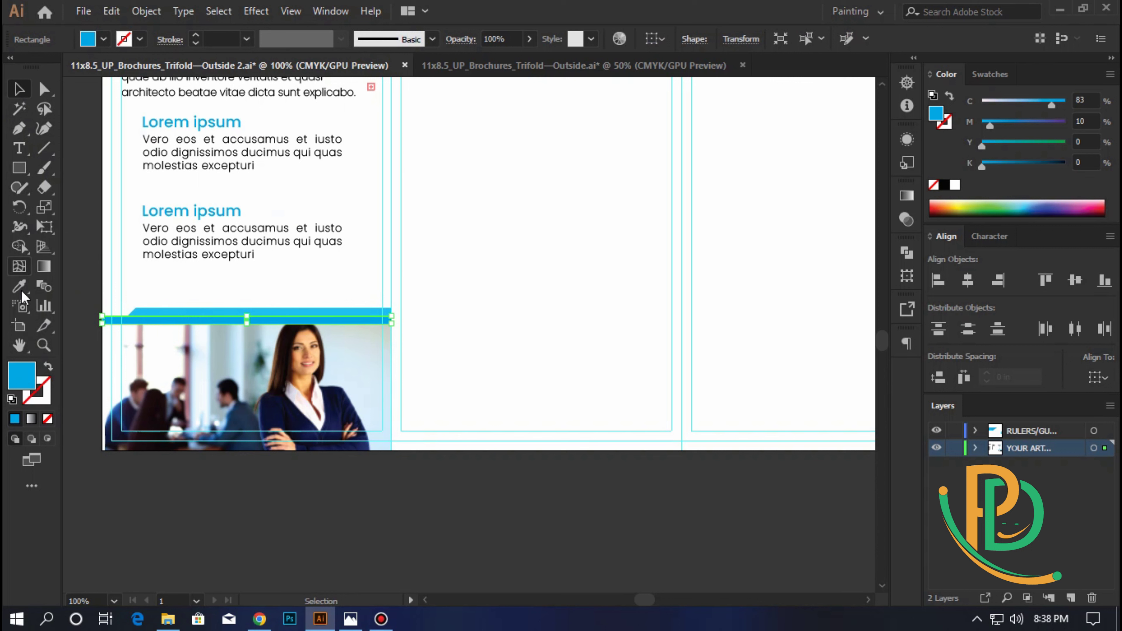
- Lower the strip's opacity to 36%
{"action": "left_click", "coordinate": [529, 39]}
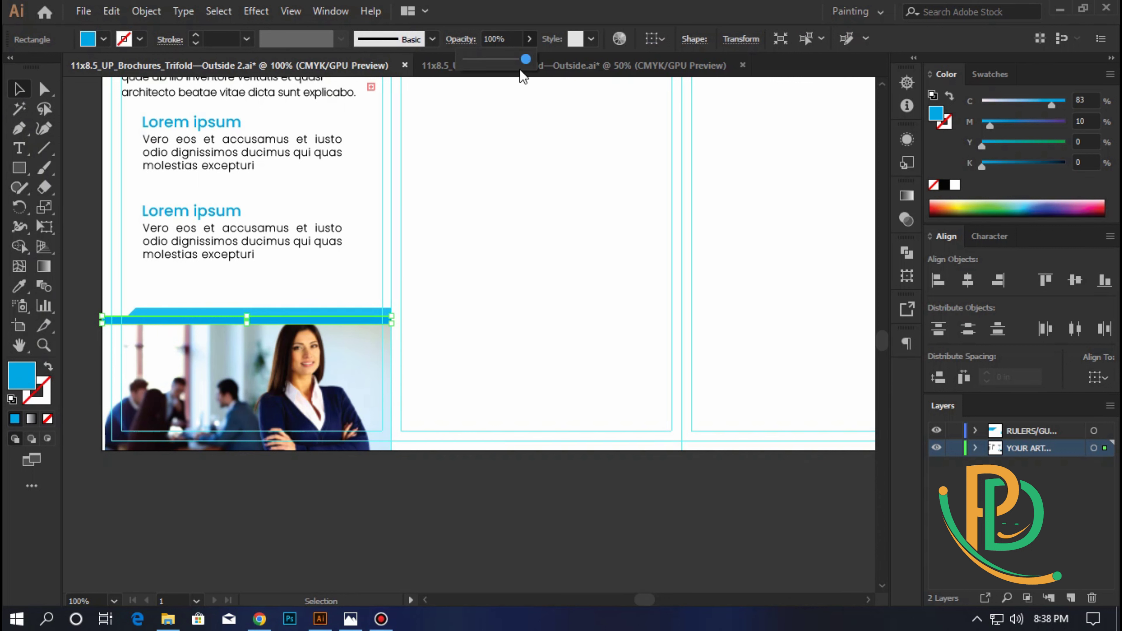
{"action": "left_click", "coordinate": [508, 39]}
{"action": "type", "text": "6"}
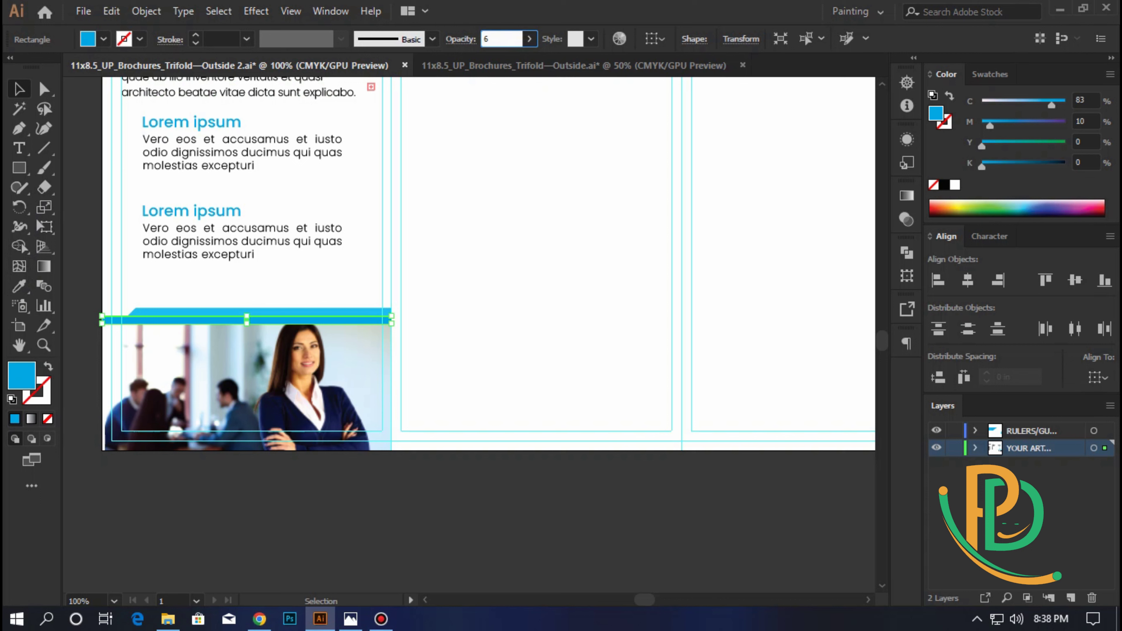
{"action": "key", "text": "Return"}
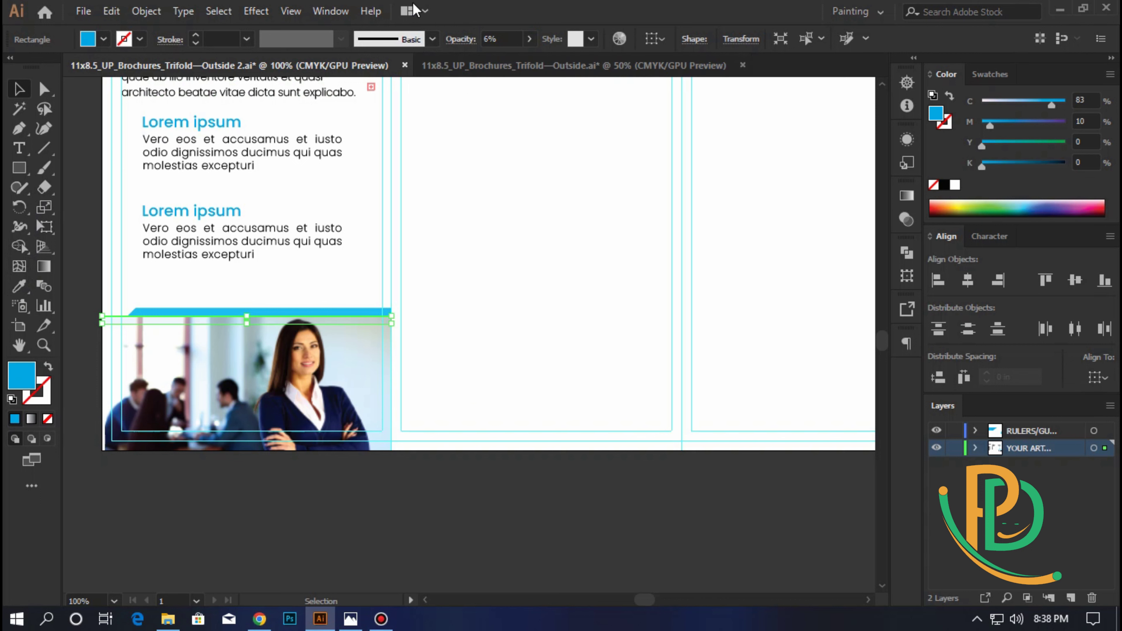
{"action": "scroll", "coordinate": [509, 32], "scroll_direction": "up", "scroll_amount": 7}
{"action": "type", "text": "36"}
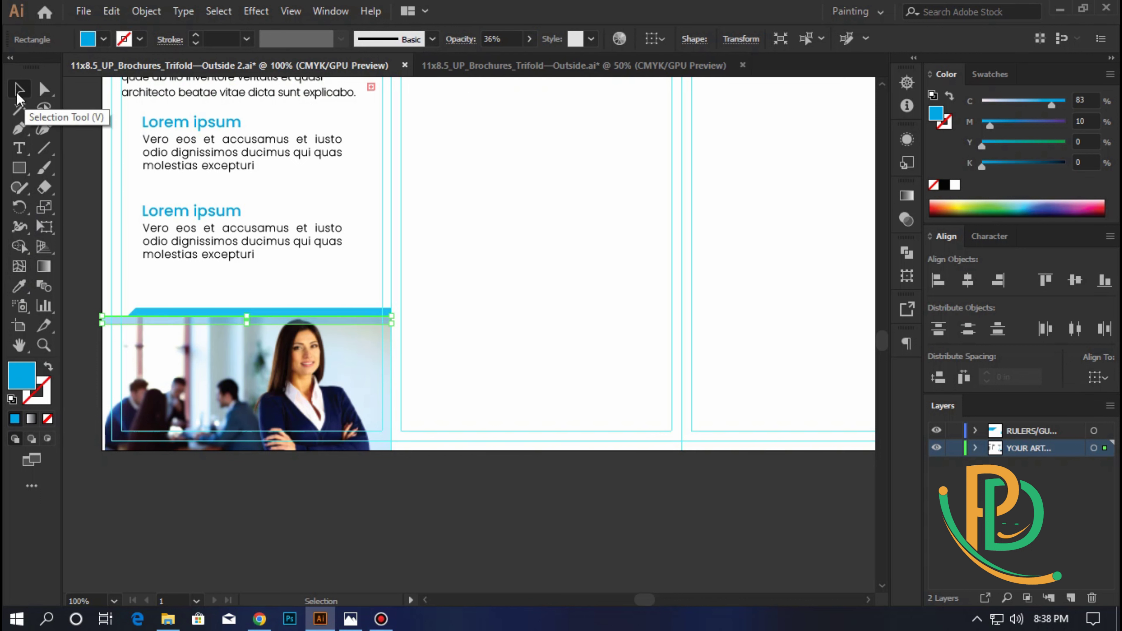
{"action": "left_click", "coordinate": [87, 208]}
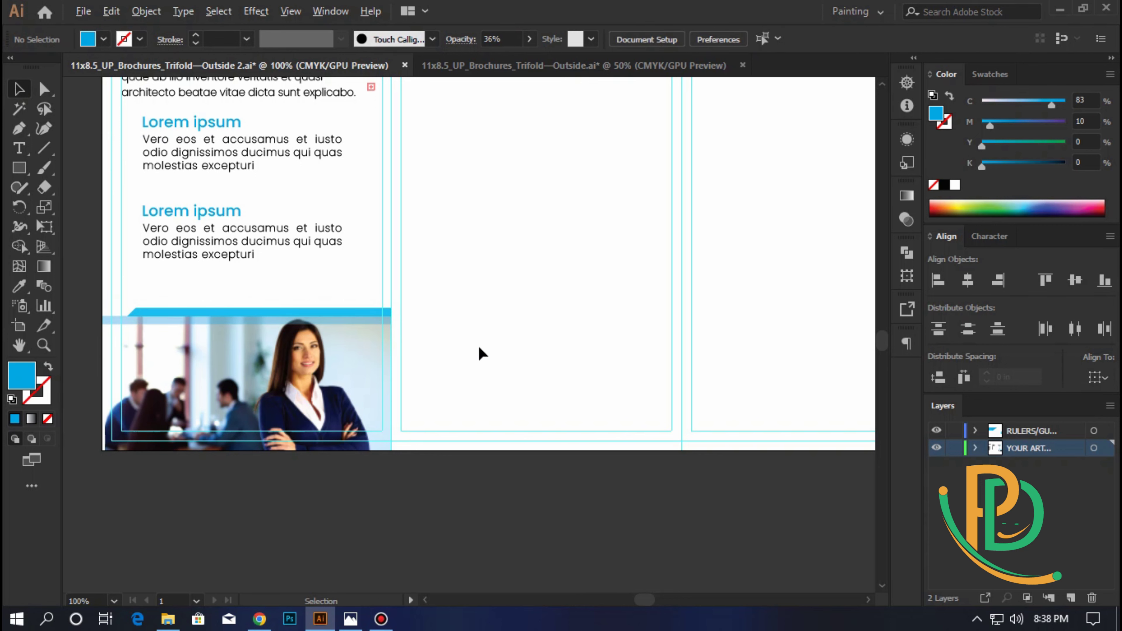
{"action": "key", "text": "ctrl+minus"}
{"action": "left_click_drag", "start_coordinate": [511, 270], "coordinate": [422, 382]}
{"action": "key", "text": "ctrl+plus"}
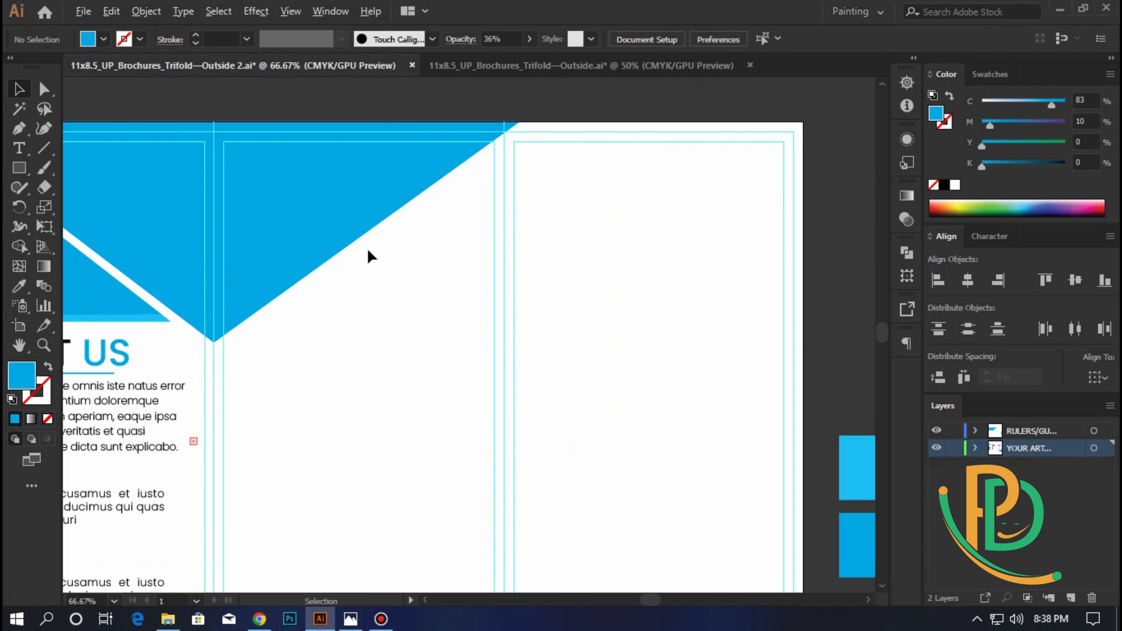
{"action": "scroll", "coordinate": [401, 280], "scroll_direction": "up", "scroll_amount": 2}
{"action": "left_click", "coordinate": [18, 129]}
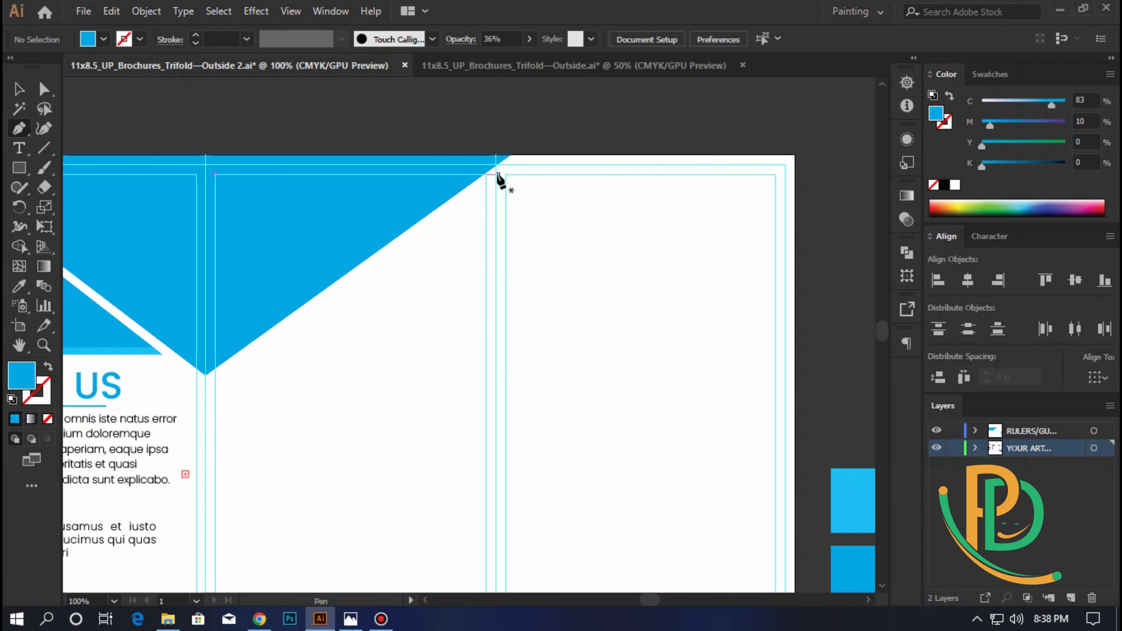
{"action": "left_click", "coordinate": [350, 619]}
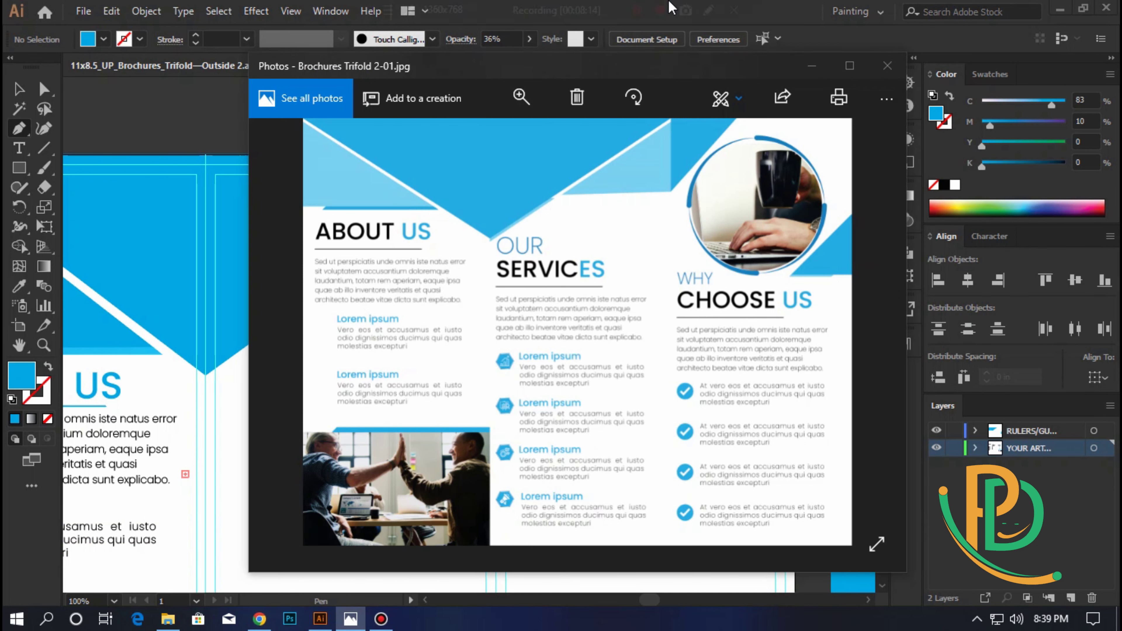
{"action": "key", "text": "v"}
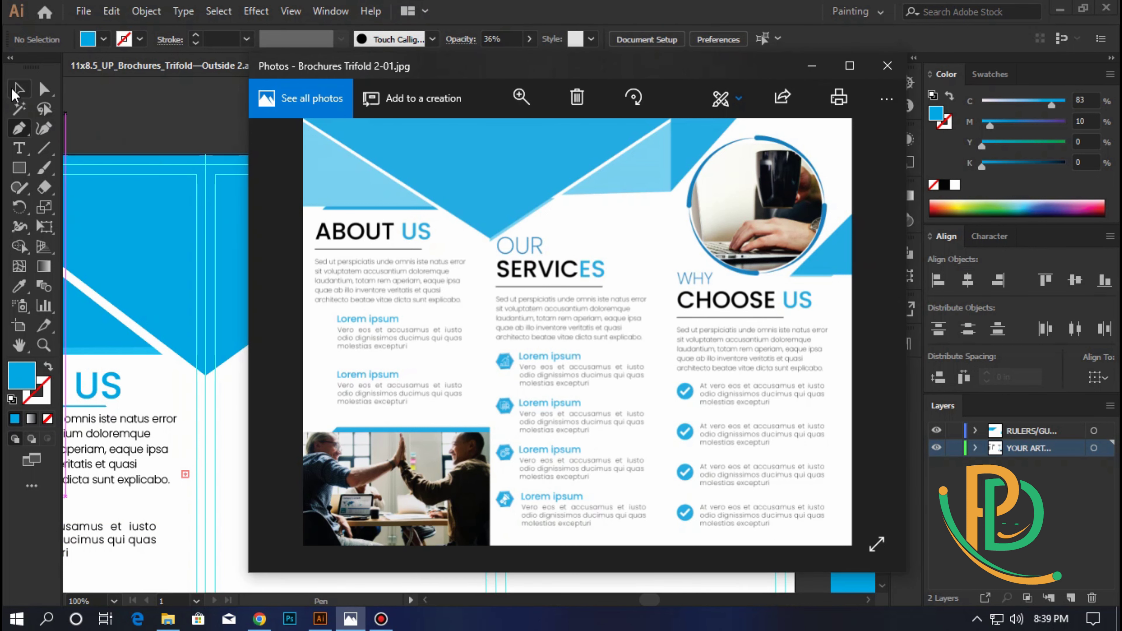
{"action": "left_click", "coordinate": [117, 110]}
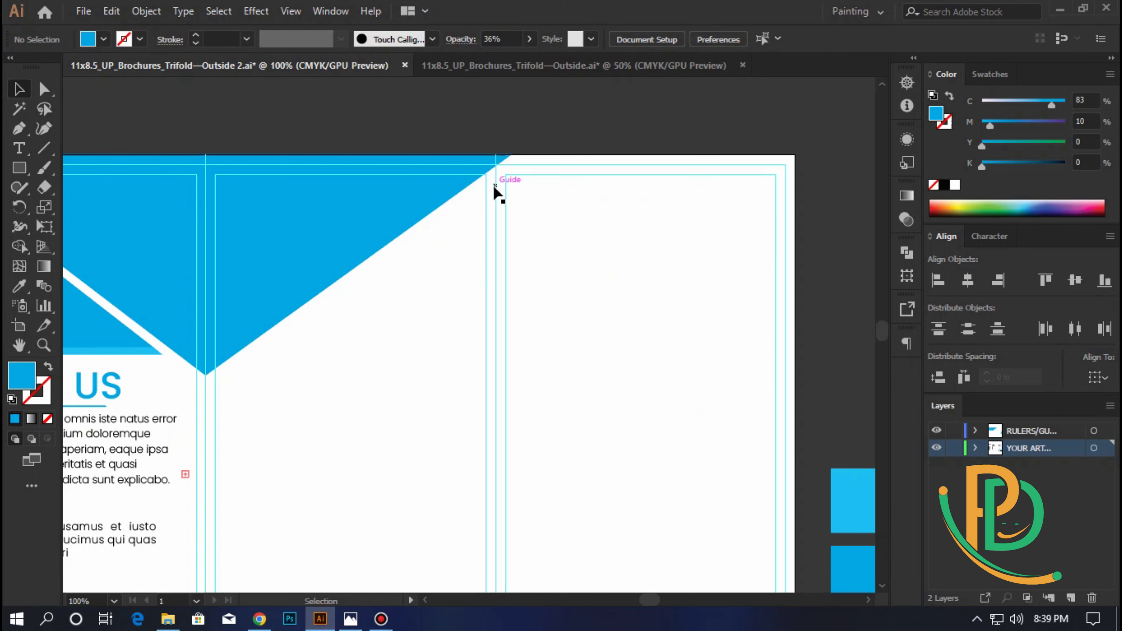
- Draw a new blue angled shape with the Pen tool from the diagonal edge to the fold
{"action": "left_click", "coordinate": [20, 130]}
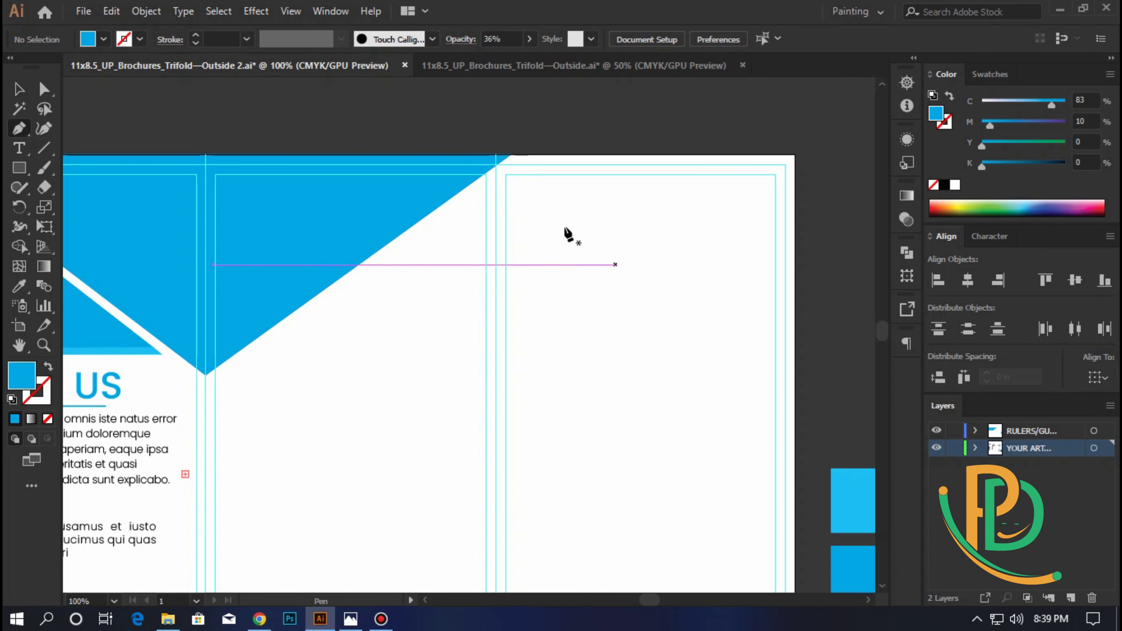
{"action": "left_click", "coordinate": [495, 174]}
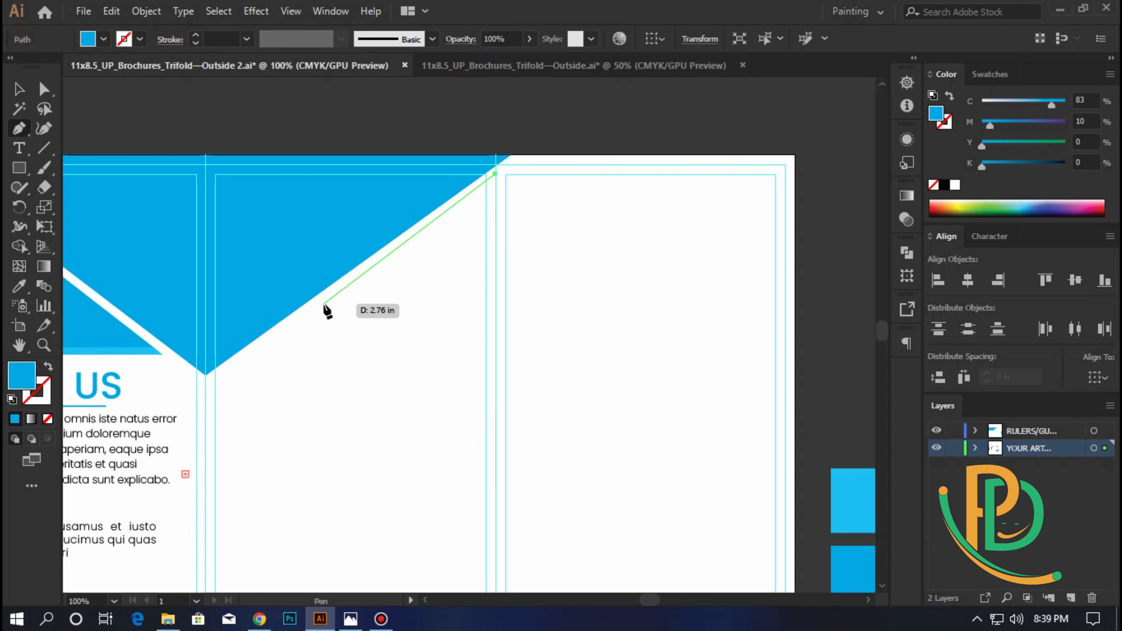
{"action": "key", "text": "Escape"}
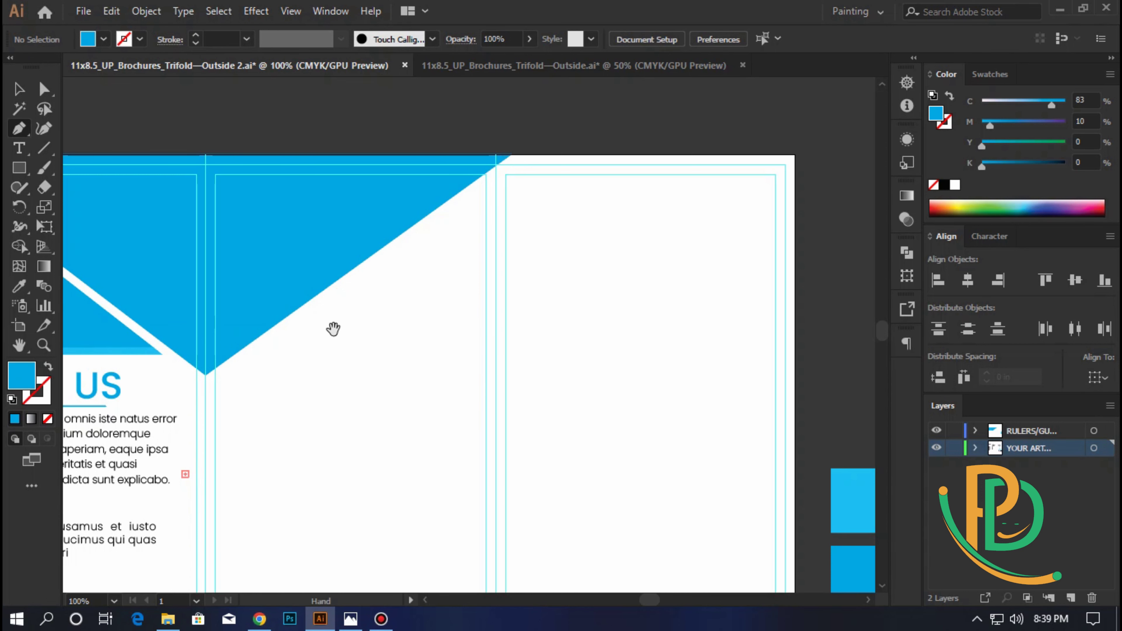
{"action": "left_click_drag", "start_coordinate": [331, 341], "coordinate": [394, 334]}
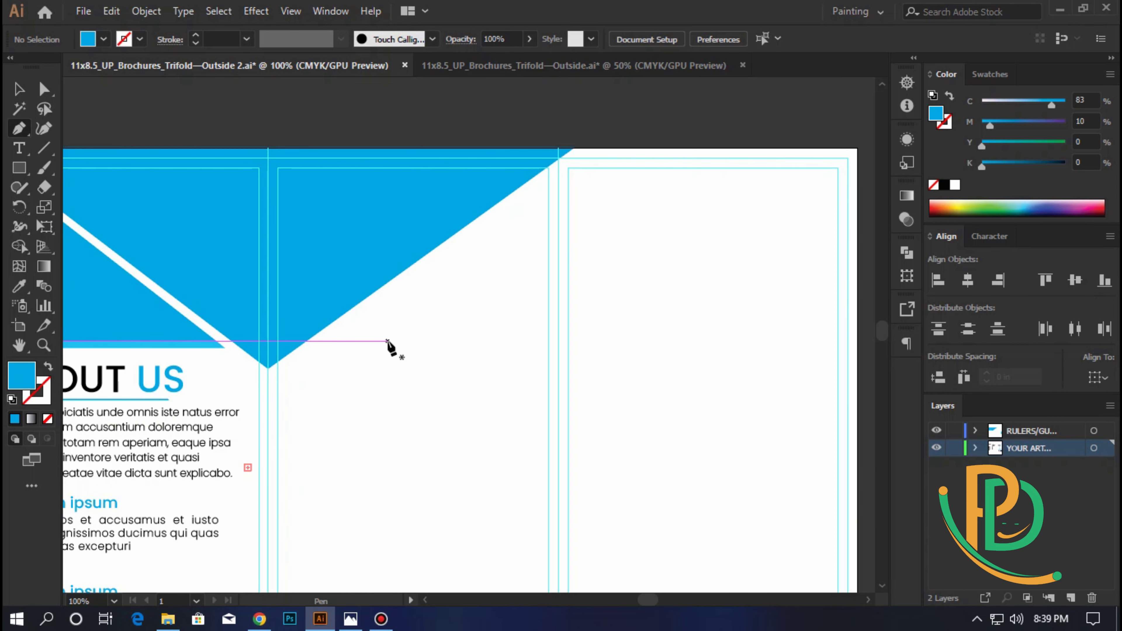
{"action": "left_click", "coordinate": [370, 307]}
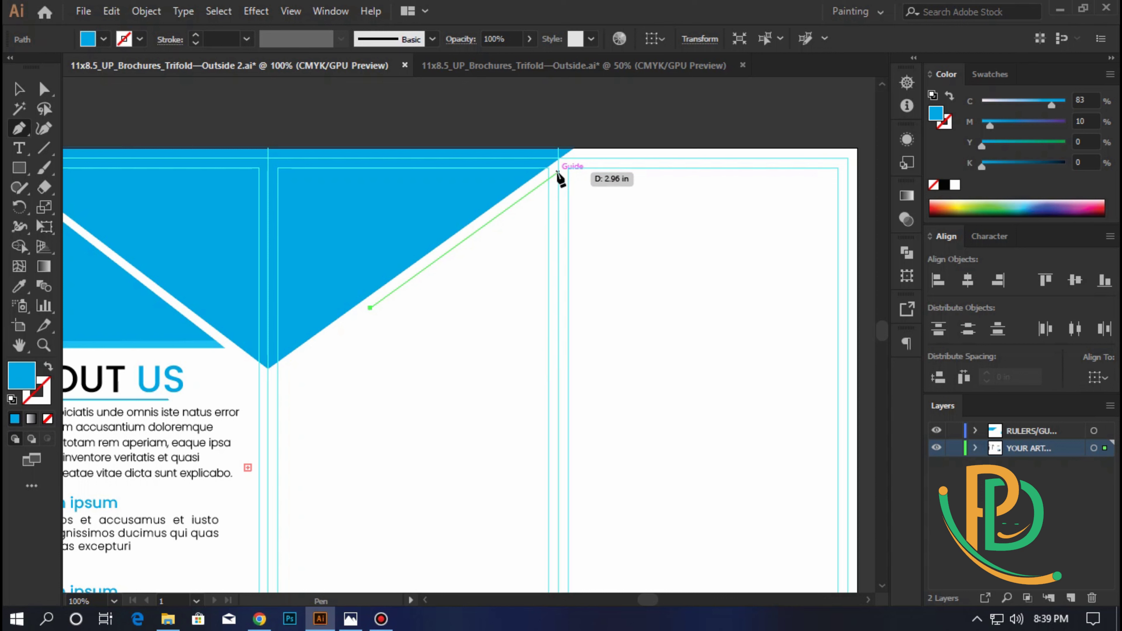
{"action": "left_click", "coordinate": [558, 173]}
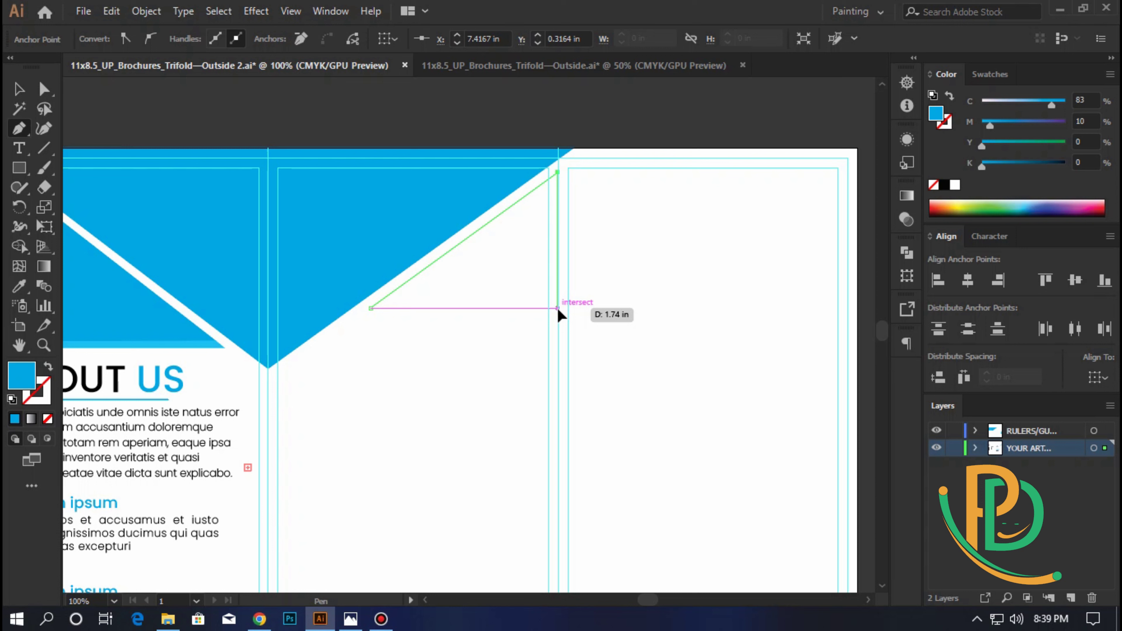
{"action": "left_click", "coordinate": [558, 309]}
{"action": "left_click", "coordinate": [371, 309]}
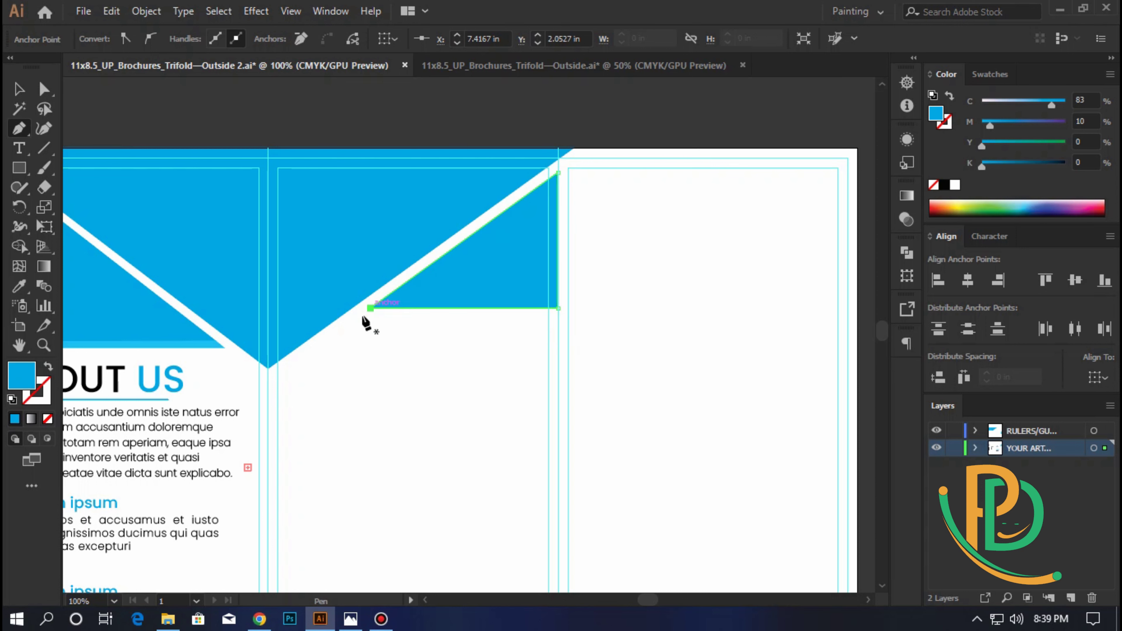
- Stretch the blue piece's bottom-left corner down-left and nudge it up against the white stripe
{"action": "key", "text": "v"}
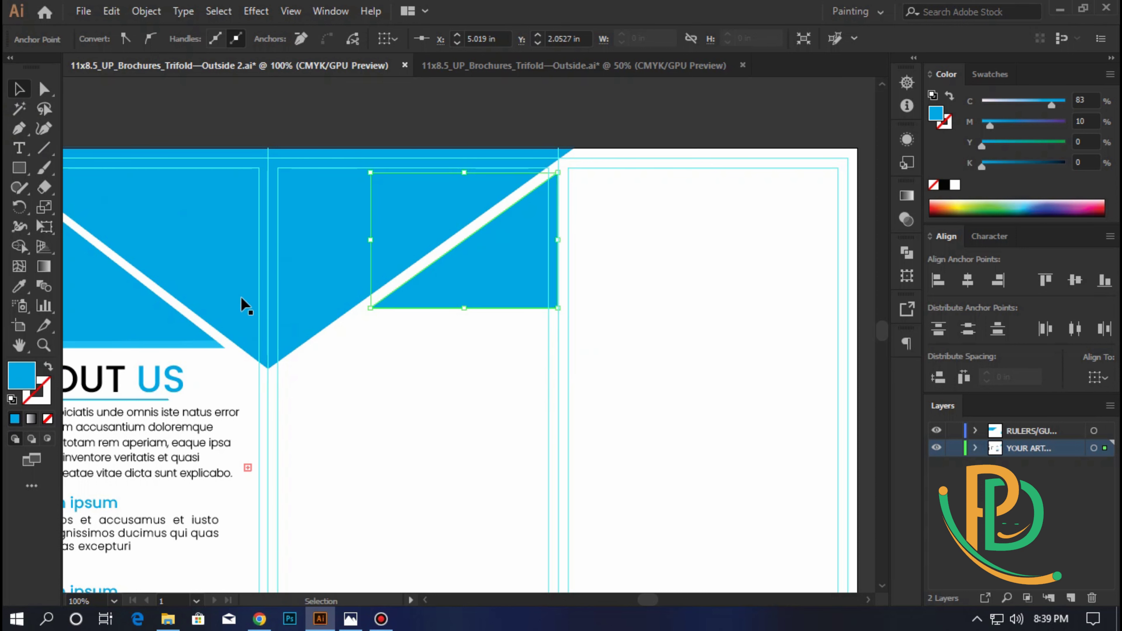
{"action": "left_click_drag", "start_coordinate": [370, 308], "coordinate": [353, 320]}
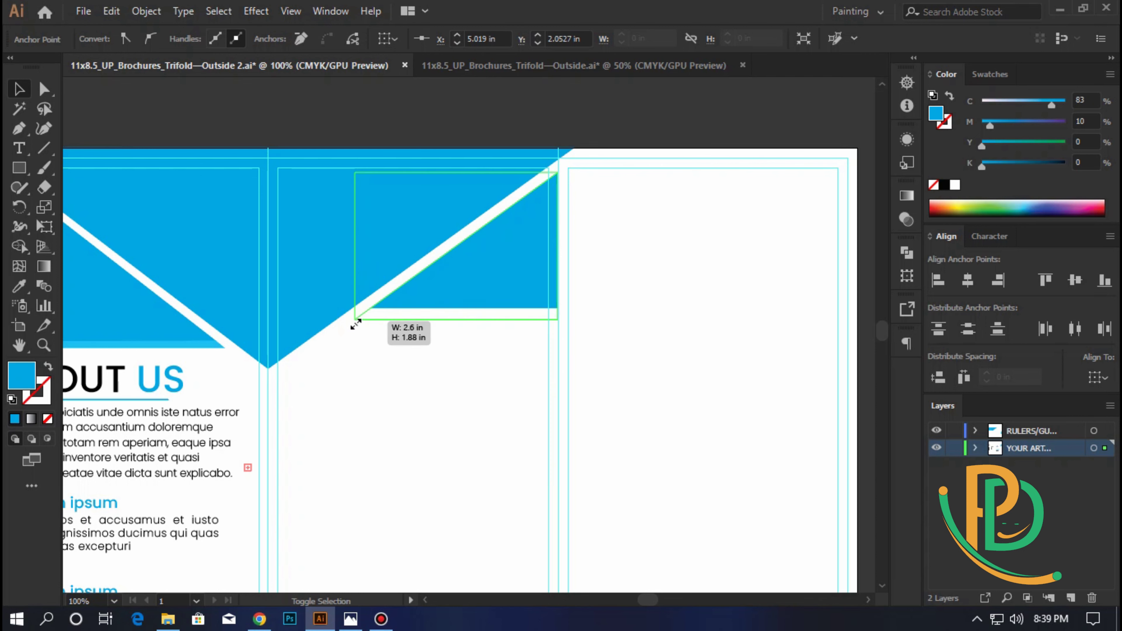
{"action": "key", "text": "Up"}
{"action": "key", "text": "Up"}
{"action": "key", "text": "Up"}
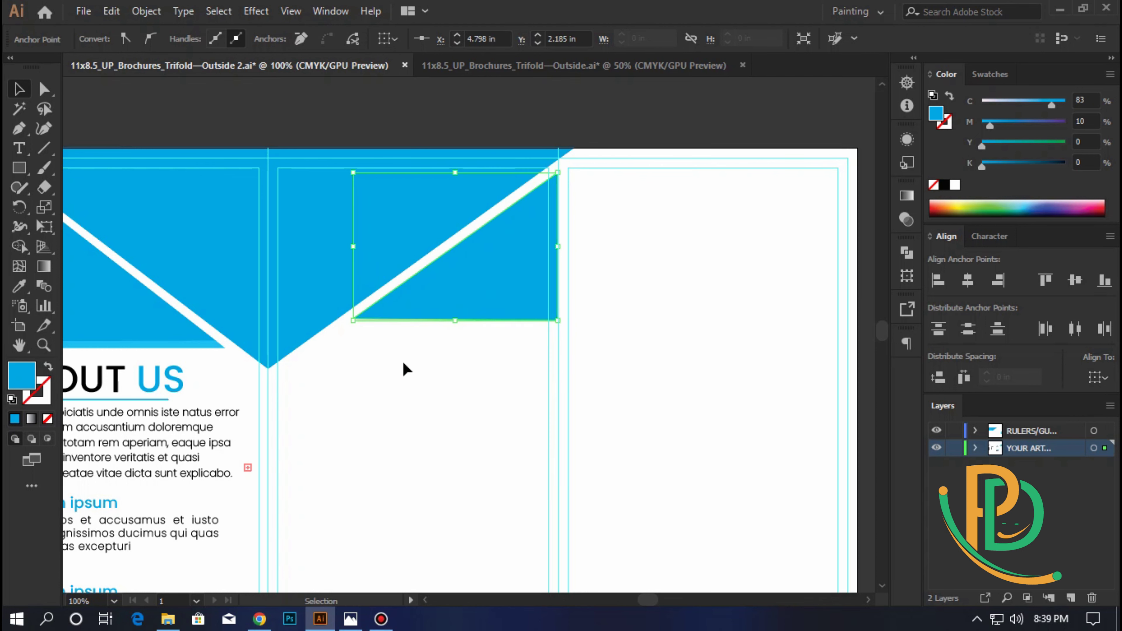
{"action": "key", "text": "ctrl+z"}
{"action": "key", "text": "ctrl+z"}
{"action": "key", "text": "ctrl+z"}
{"action": "key", "text": "ctrl+z"}
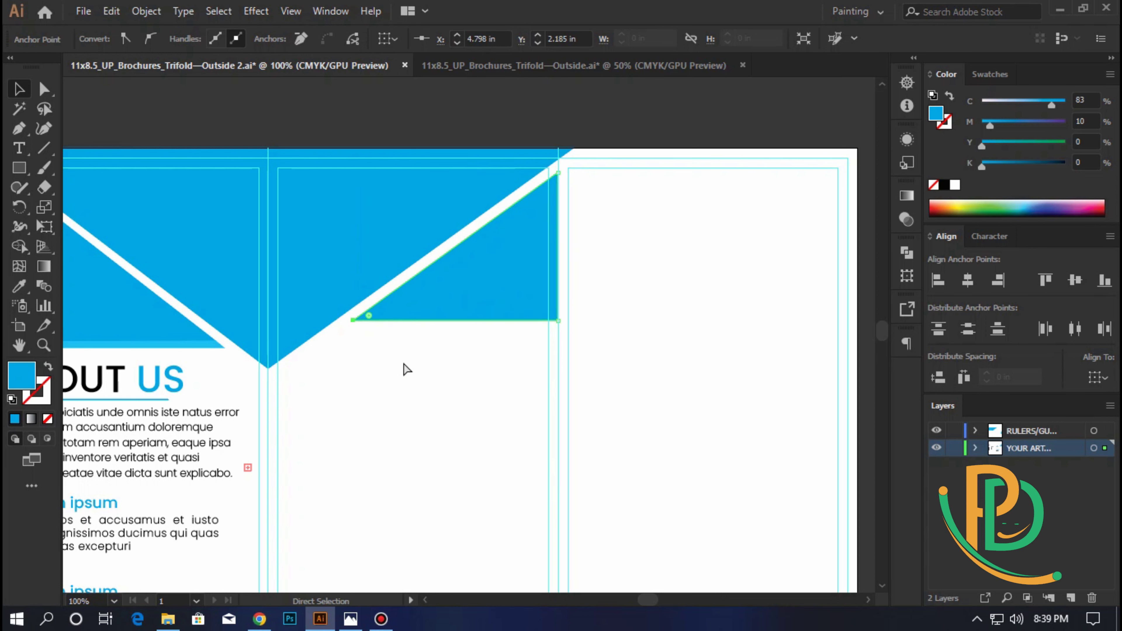
{"action": "key", "text": "ctrl+z"}
{"action": "key", "text": "v"}
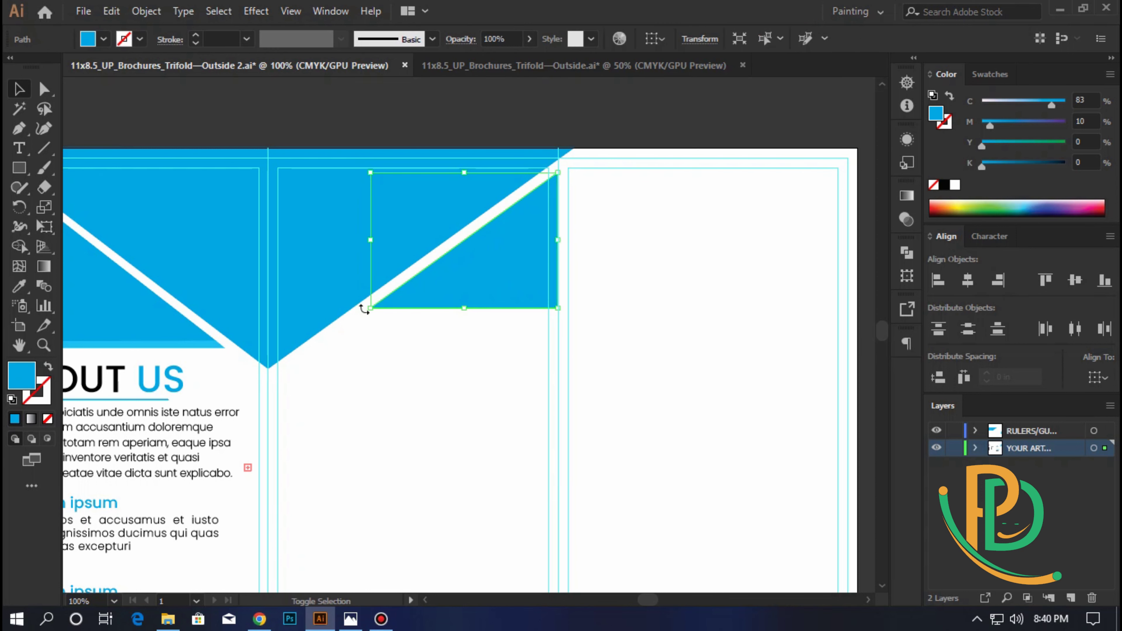
{"action": "left_click_drag", "start_coordinate": [371, 309], "coordinate": [359, 320]}
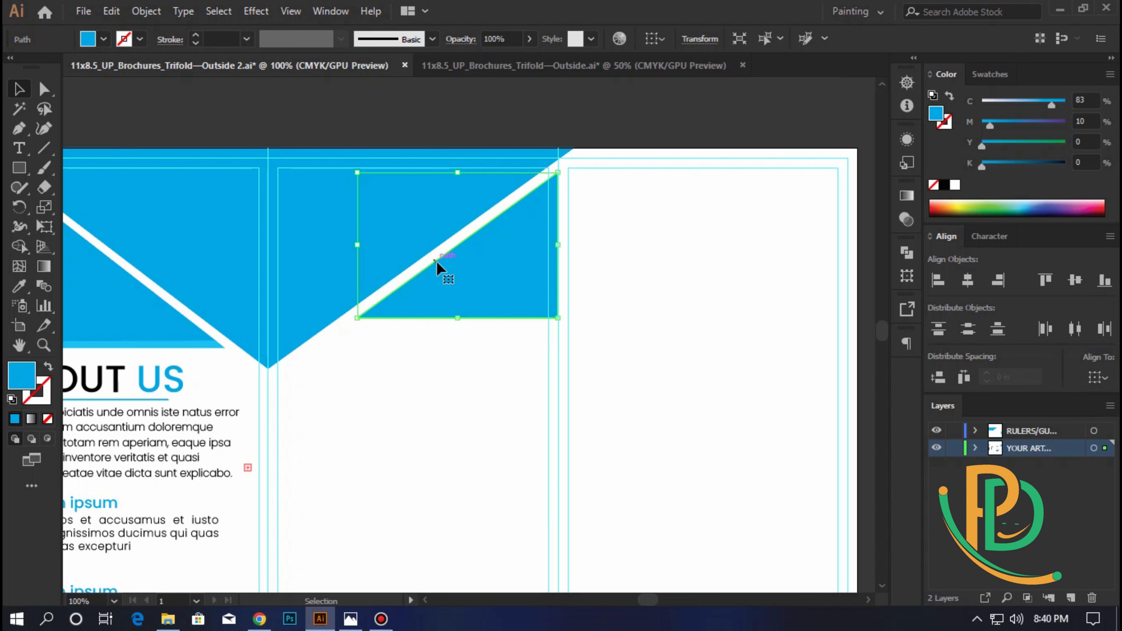
{"action": "key", "text": "Up"}
{"action": "key", "text": "Up"}
{"action": "key", "text": "Up"}
{"action": "key", "text": "Up"}
{"action": "key", "text": "Up"}
{"action": "key", "text": "Up"}
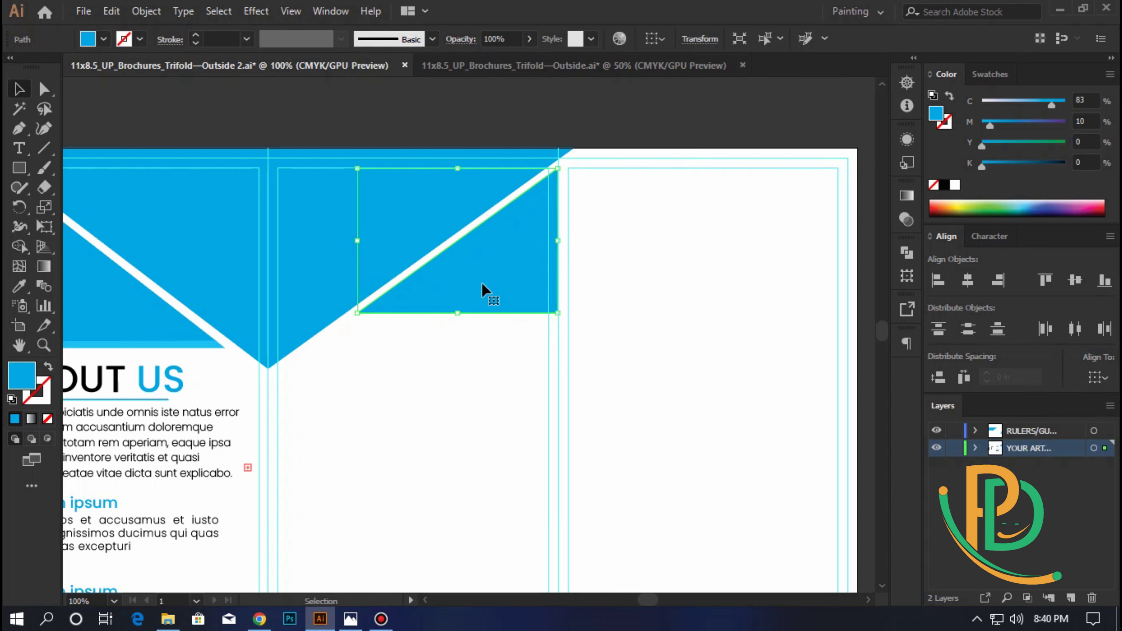
{"action": "left_click", "coordinate": [348, 484]}
{"action": "scroll", "coordinate": [330, 359], "scroll_direction": "up", "scroll_amount": 1}
- Trace a closed Pen path from the white stripe's edge down to the header's V point
{"action": "scroll", "coordinate": [330, 359], "scroll_direction": "up", "scroll_amount": 1}
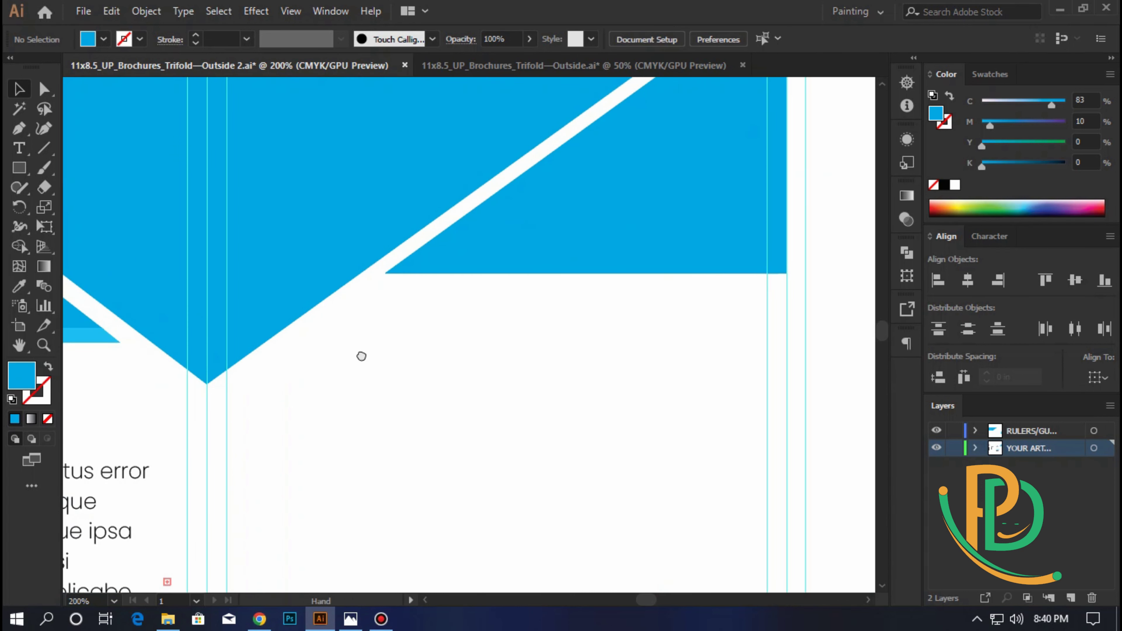
{"action": "left_click_drag", "start_coordinate": [362, 357], "coordinate": [466, 354]}
{"action": "left_click", "coordinate": [19, 128]}
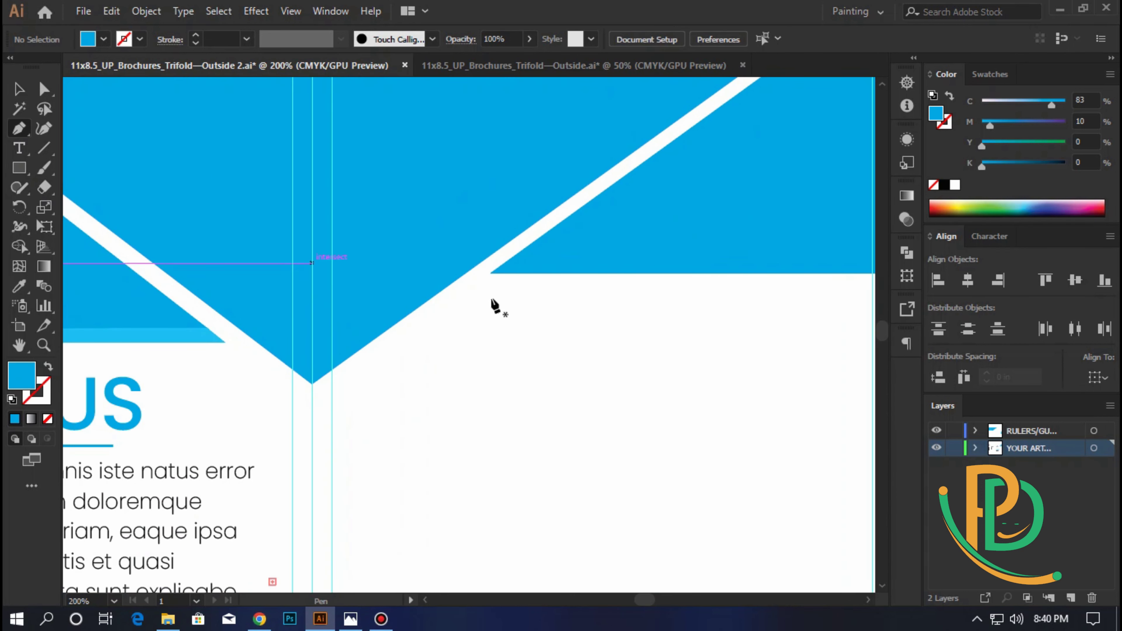
{"action": "left_click", "coordinate": [460, 275]}
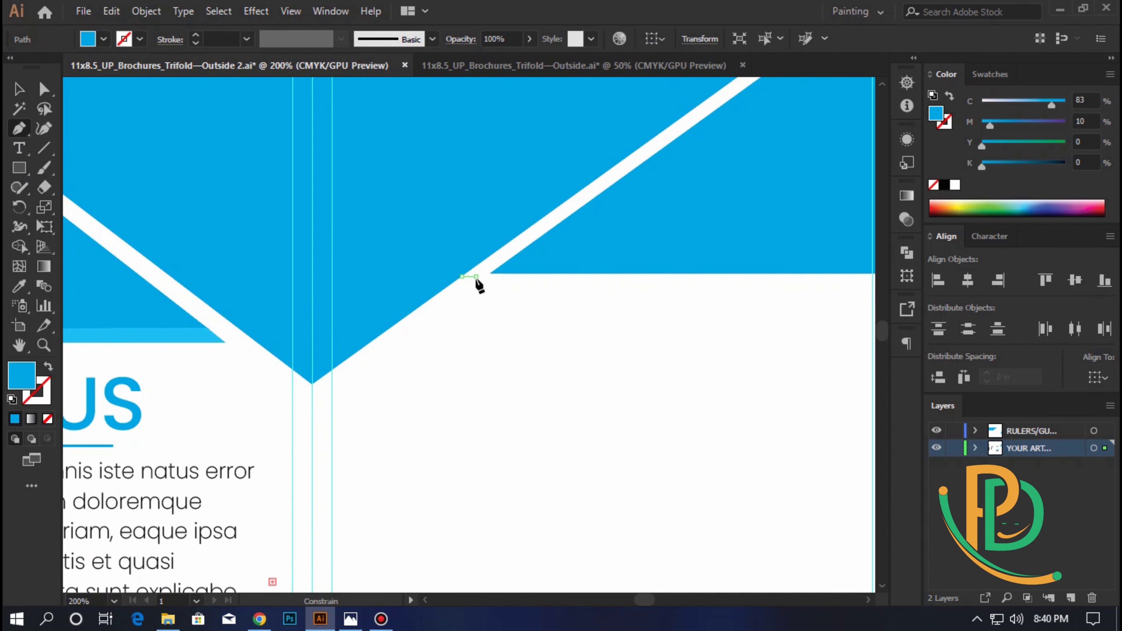
{"action": "left_click", "coordinate": [476, 276]}
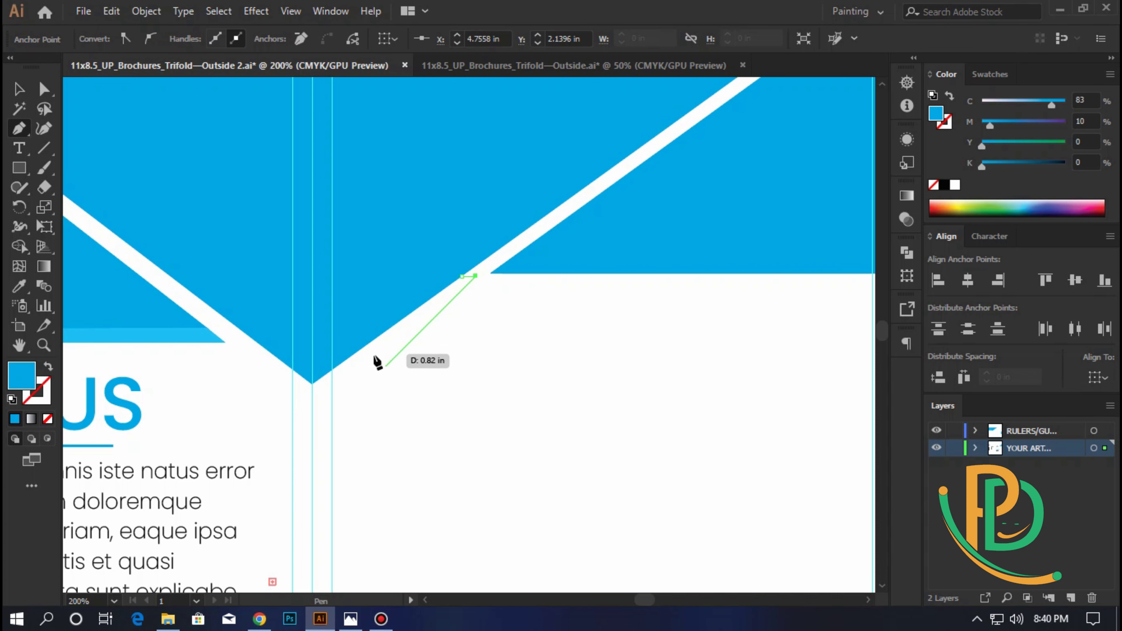
{"action": "left_click", "coordinate": [312, 393]}
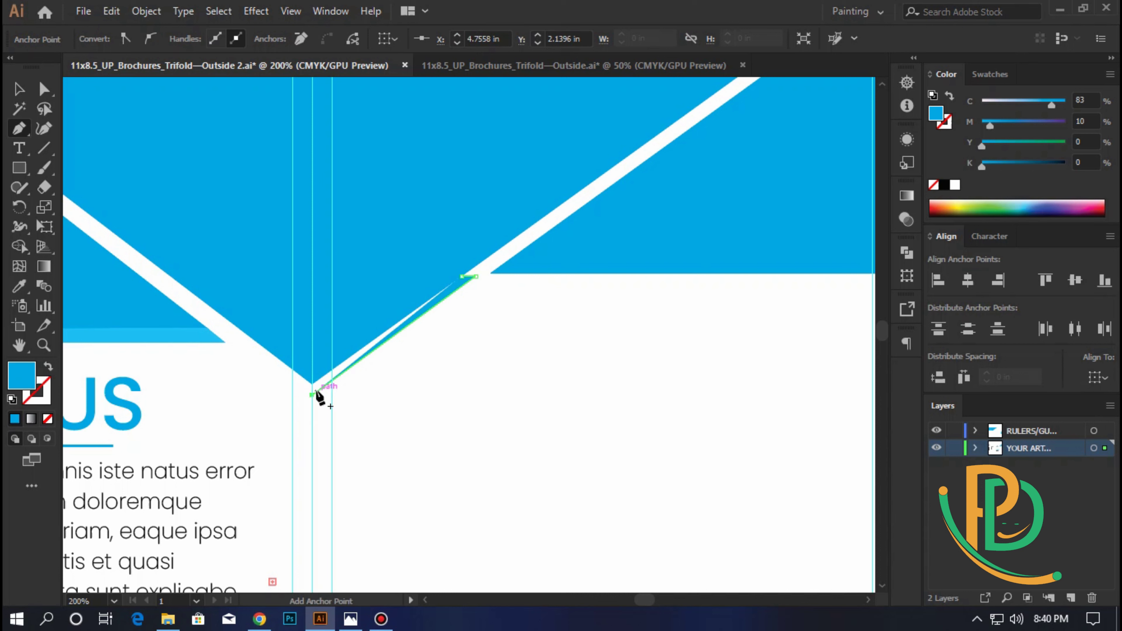
{"action": "left_click", "coordinate": [313, 384]}
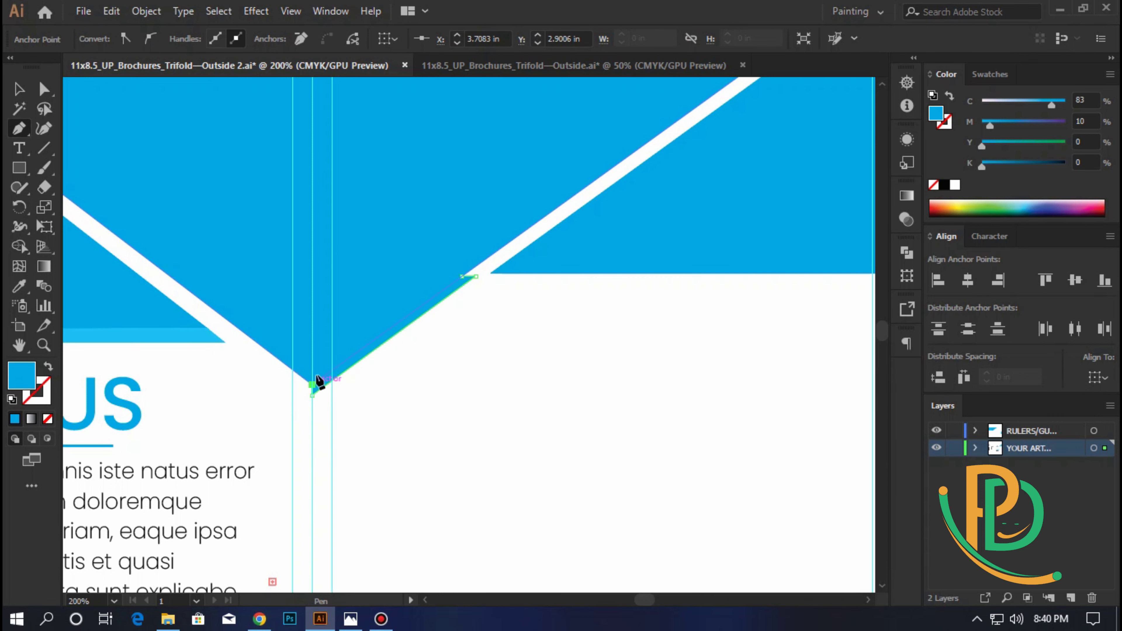
{"action": "left_click", "coordinate": [461, 276]}
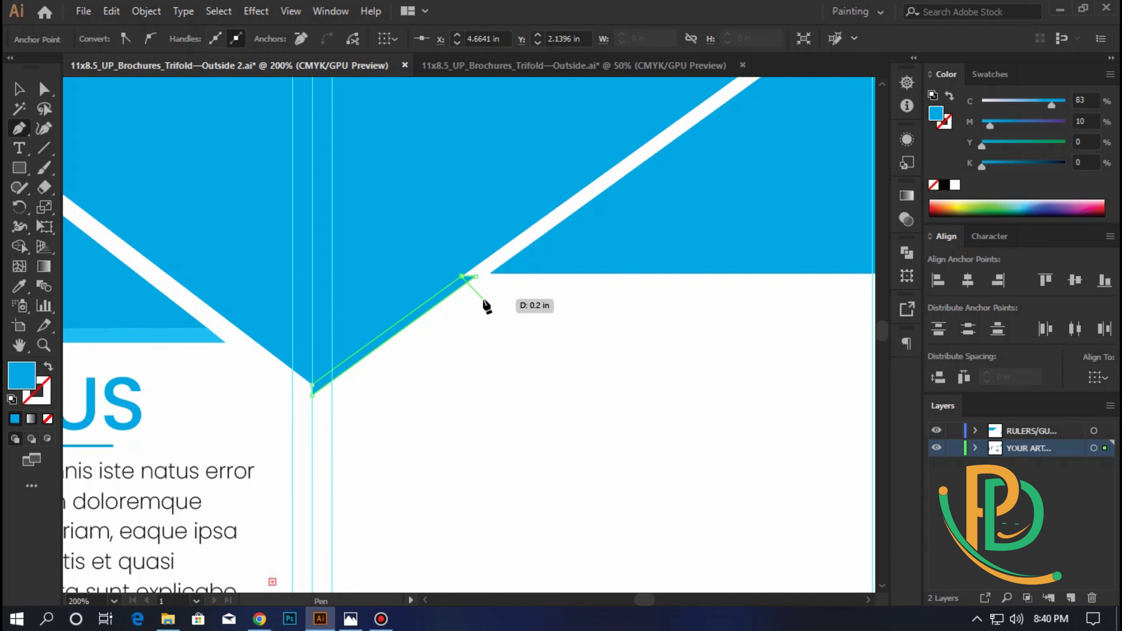
{"action": "key", "text": "Return"}
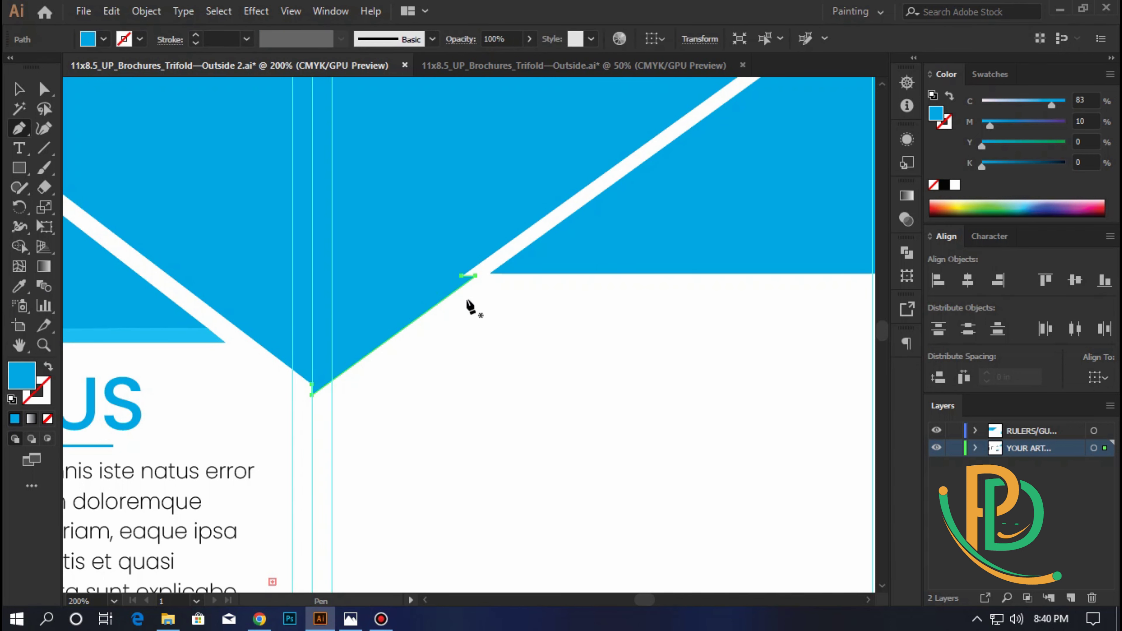
- Redraw the sliver from the V's bottom anchor to the stripe's upper corner and select it
{"action": "left_click", "coordinate": [311, 384]}
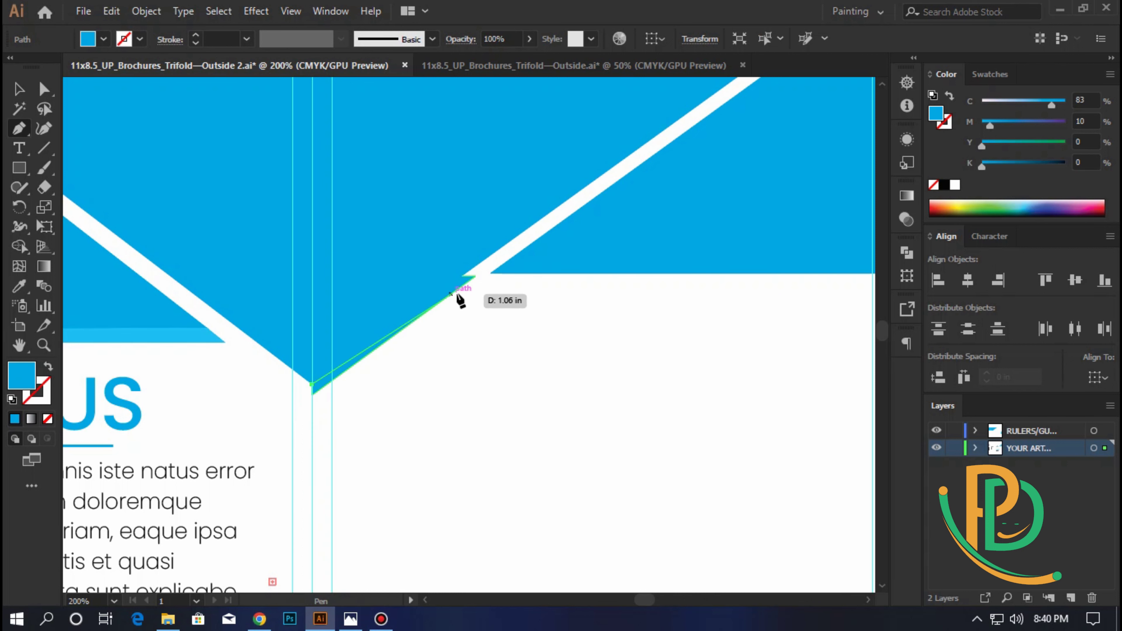
{"action": "left_click", "coordinate": [461, 275]}
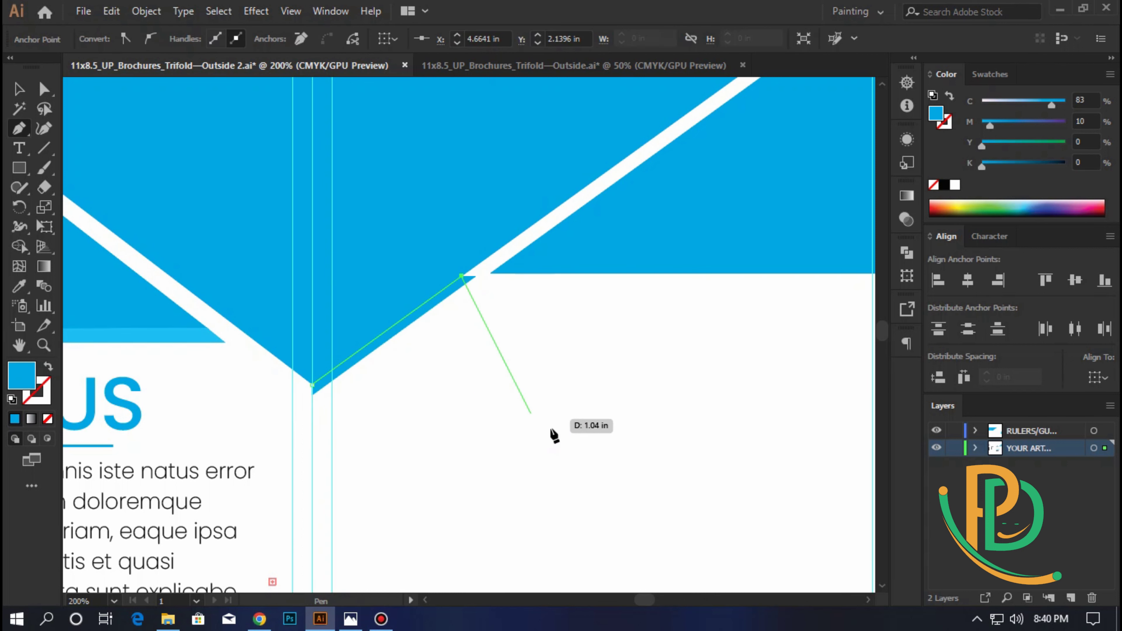
{"action": "left_click", "coordinate": [475, 276]}
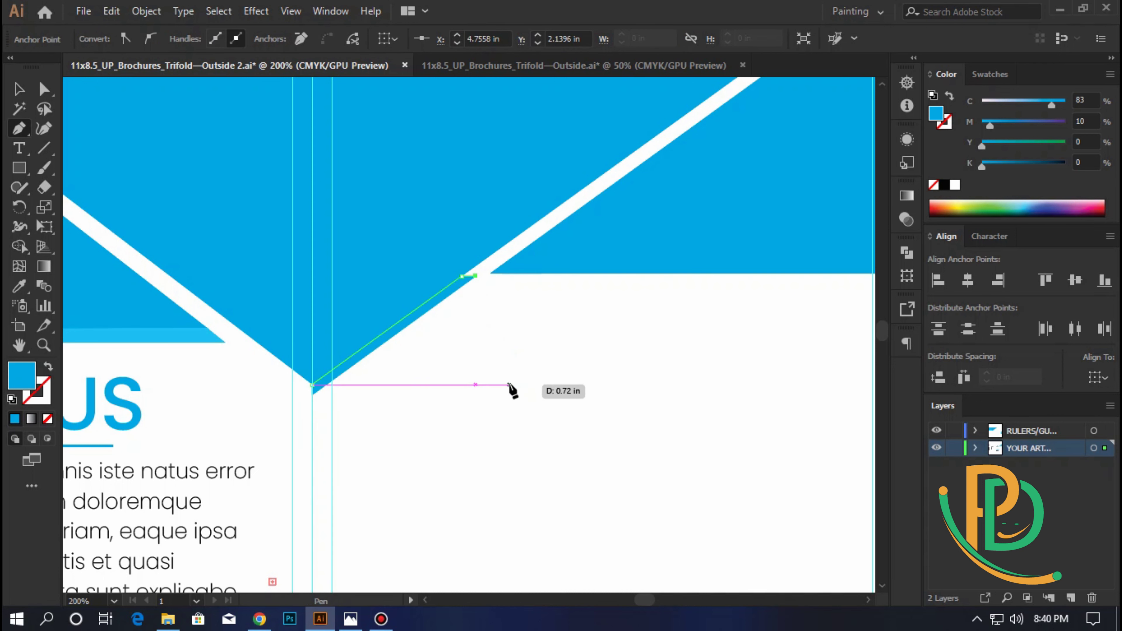
{"action": "left_click", "coordinate": [16, 90]}
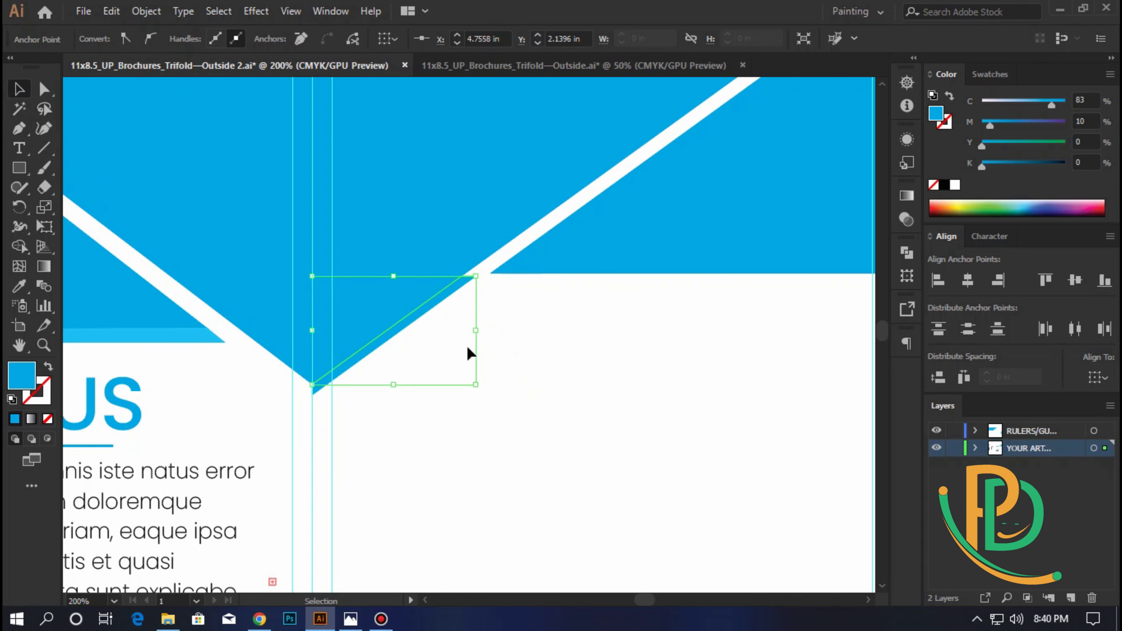
{"action": "left_click", "coordinate": [414, 321]}
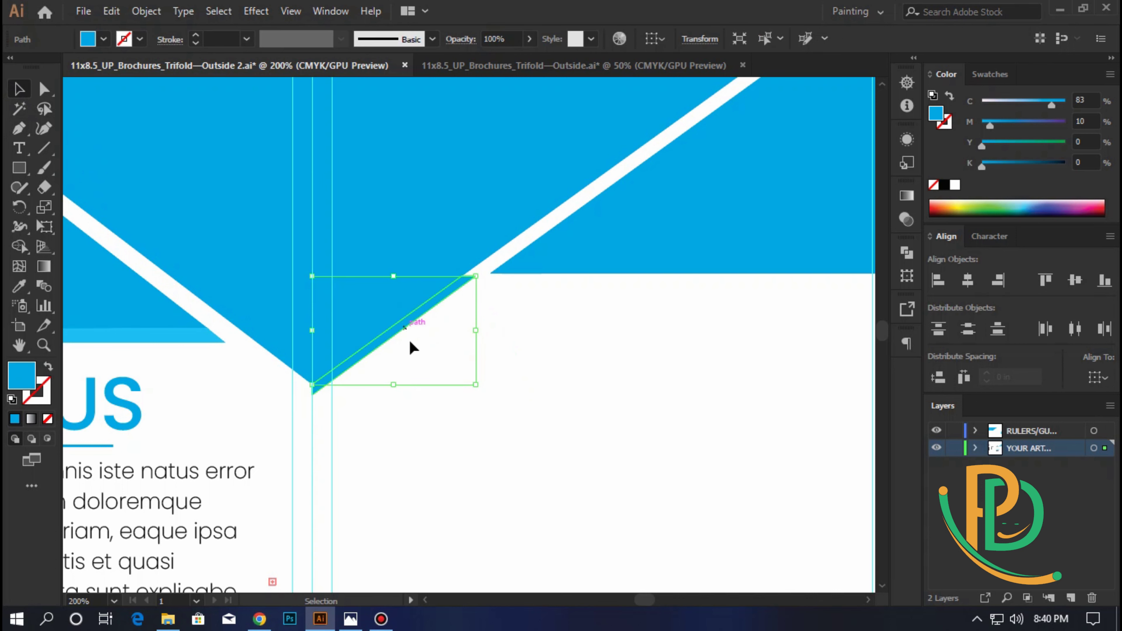
- Fill the sliver with the left panel band's light blue using the Eyedropper
{"action": "left_click", "coordinate": [19, 286]}
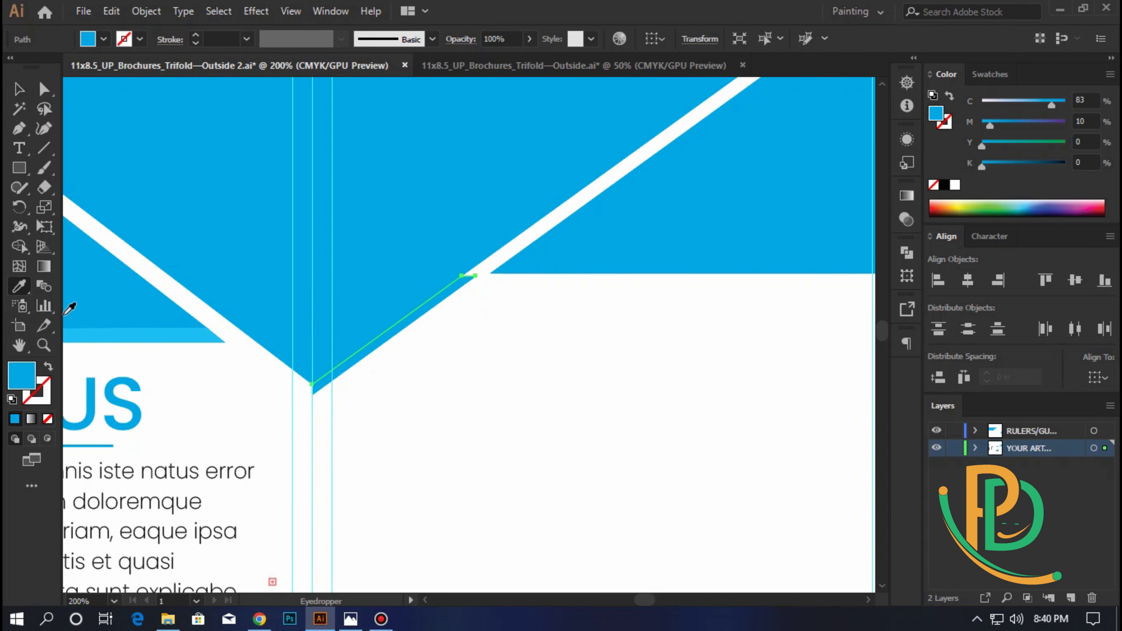
{"action": "left_click", "coordinate": [152, 336]}
{"action": "left_click", "coordinate": [120, 225]}
{"action": "left_click", "coordinate": [214, 335]}
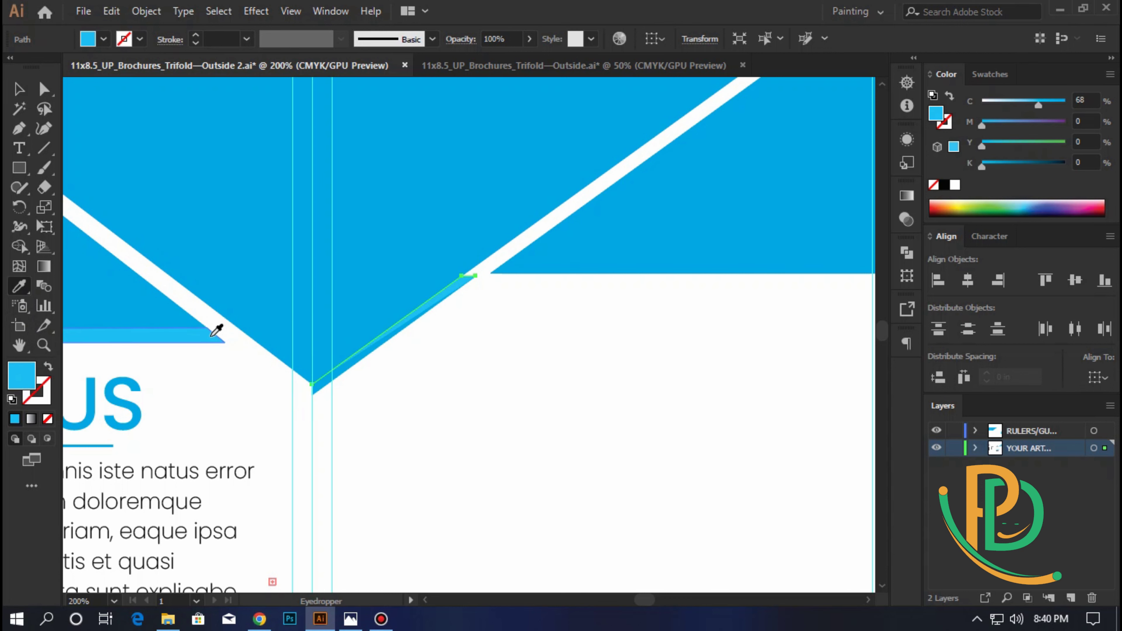
{"action": "key", "text": "ctrl+z"}
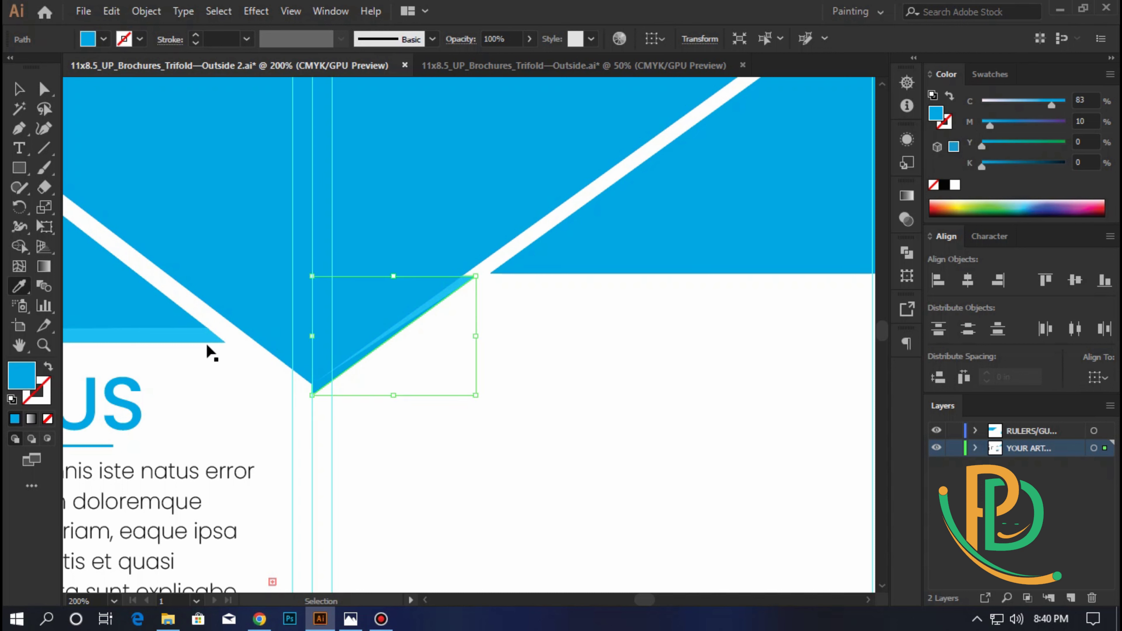
{"action": "left_click", "coordinate": [157, 334]}
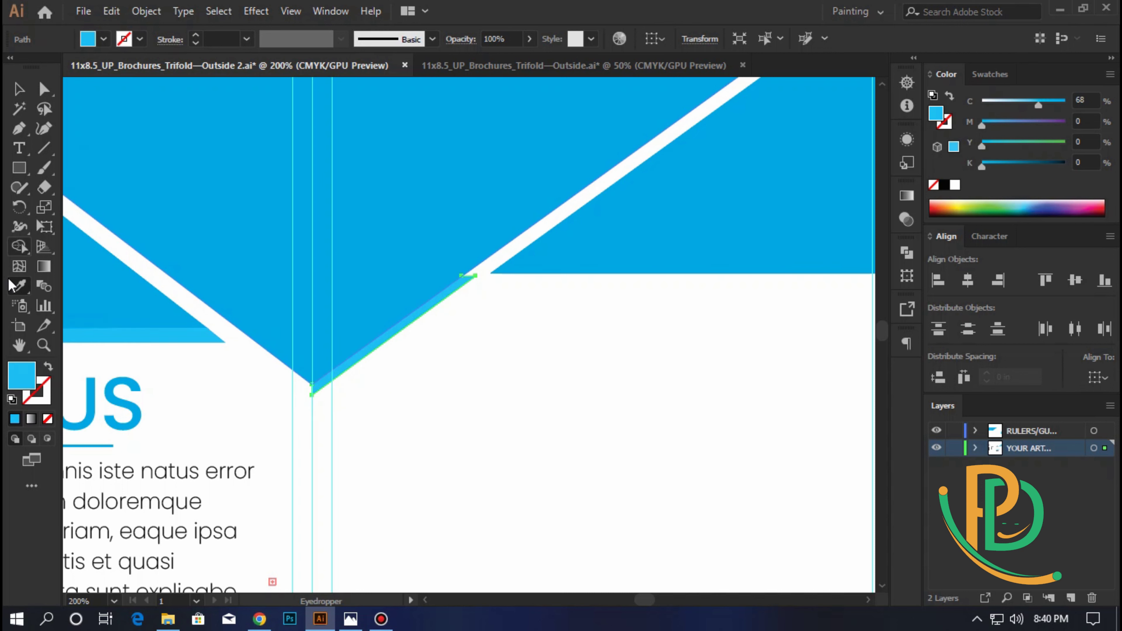
- Deselect the sliver and pan to view the whole ABOUT US panel
{"action": "left_click", "coordinate": [19, 248]}
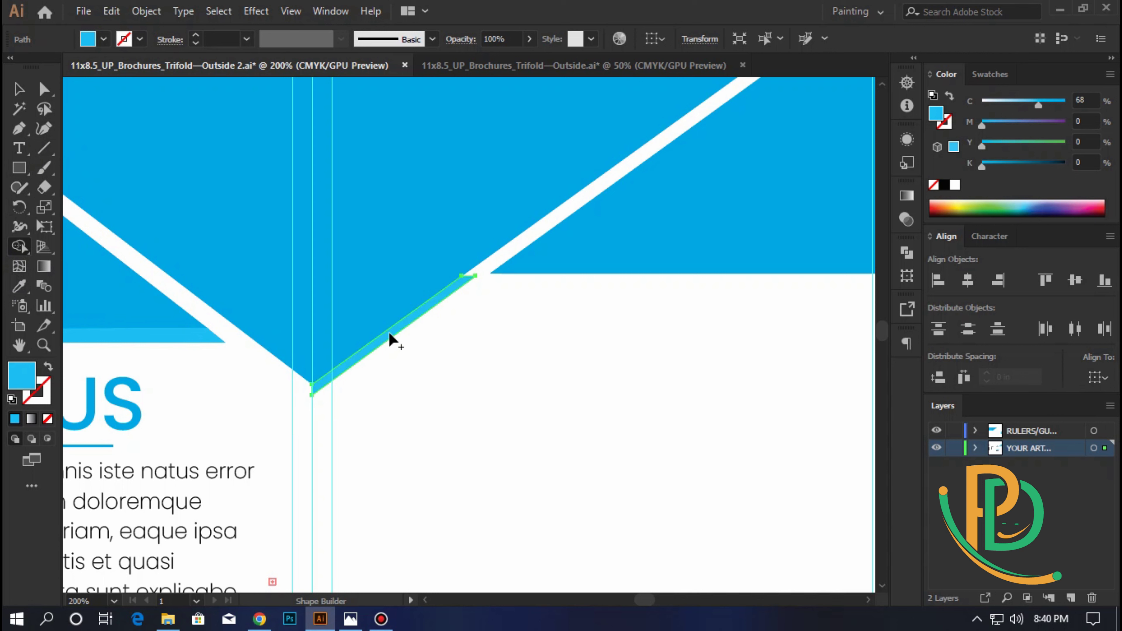
{"action": "left_click", "coordinate": [24, 85]}
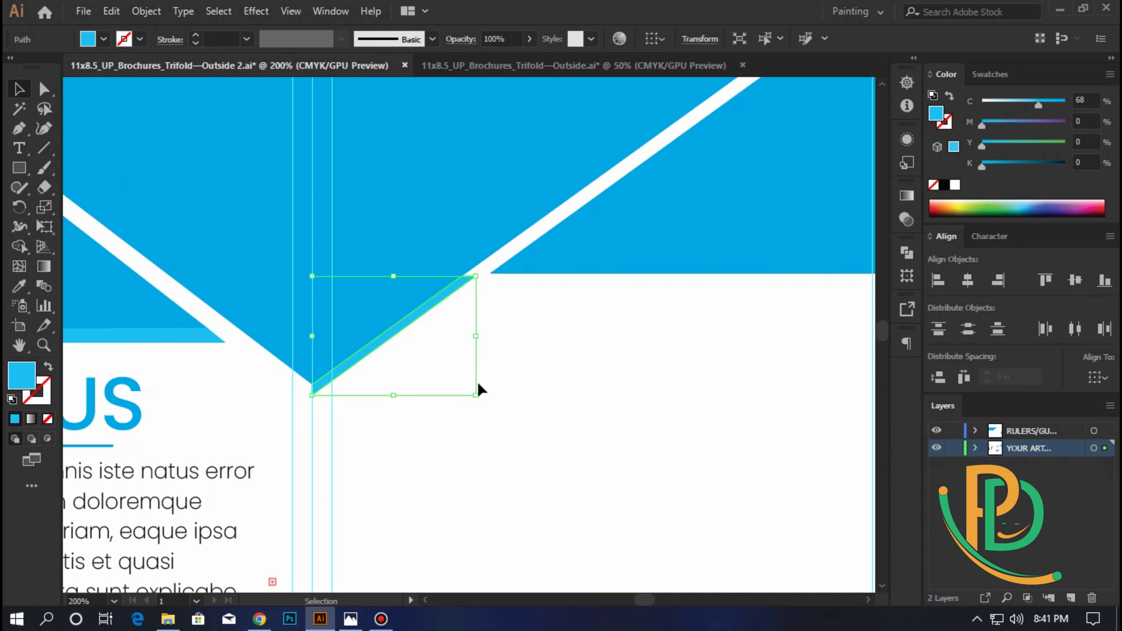
{"action": "left_click", "coordinate": [590, 458]}
{"action": "scroll", "coordinate": [488, 413], "scroll_direction": "down", "scroll_amount": 2}
{"action": "scroll", "coordinate": [468, 411], "scroll_direction": "down", "scroll_amount": 1}
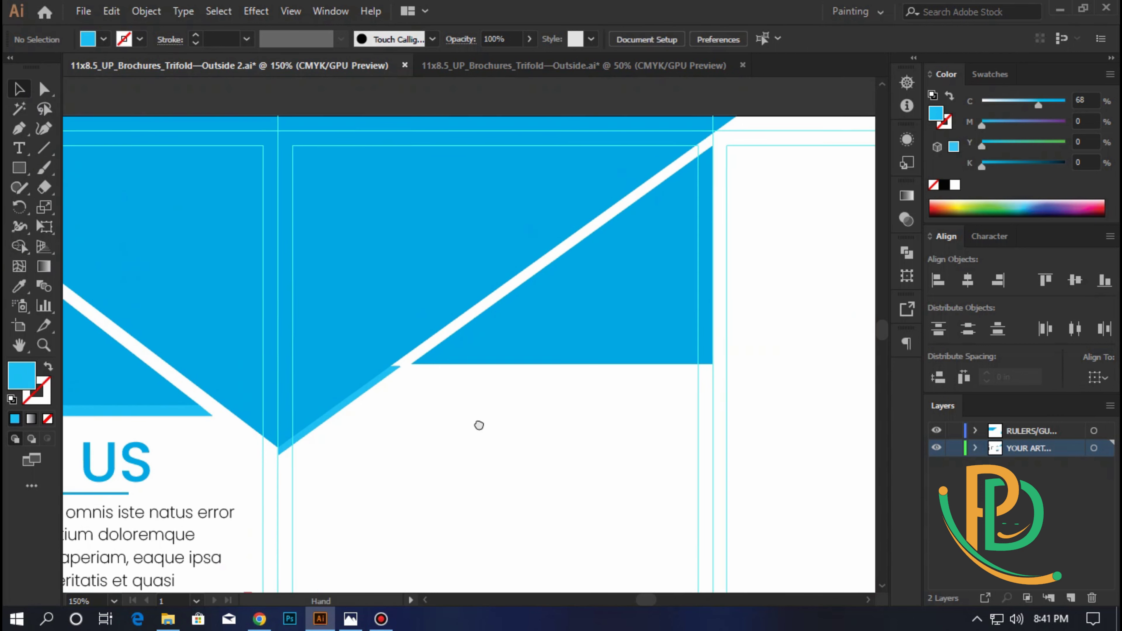
{"action": "scroll", "coordinate": [469, 424], "scroll_direction": "down", "scroll_amount": 2}
{"action": "left_click_drag", "start_coordinate": [677, 383], "coordinate": [598, 387]}
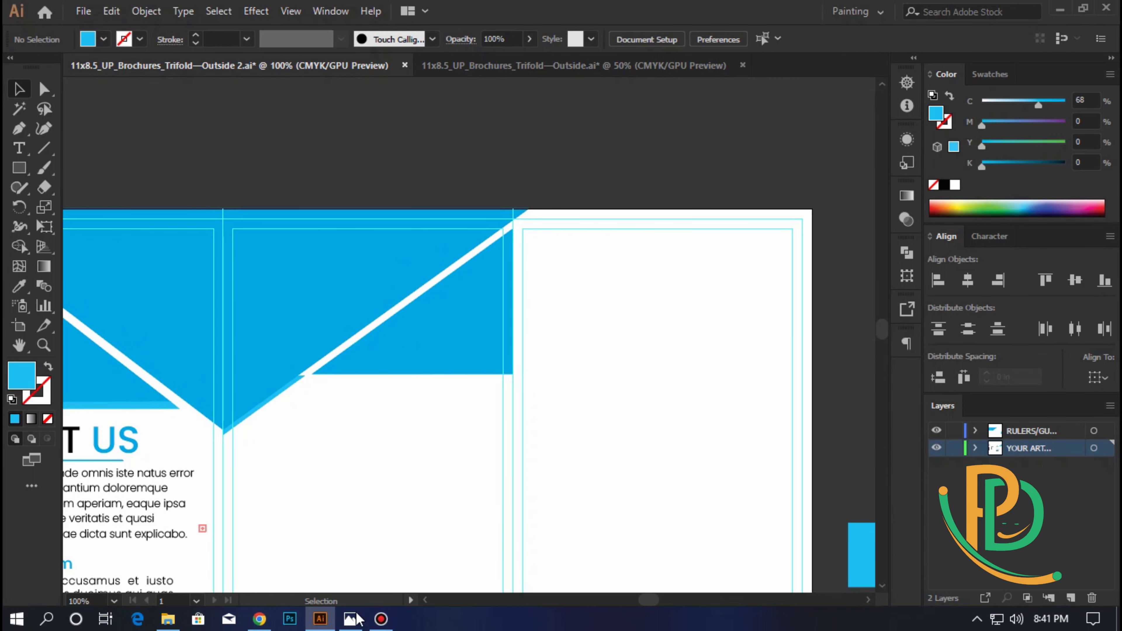
{"action": "left_click_drag", "start_coordinate": [365, 487], "coordinate": [406, 372]}
- Drag the spare OUR SERVICES column from beside the brochure onto the middle panel
{"action": "scroll", "coordinate": [405, 399], "scroll_direction": "down", "scroll_amount": 1}
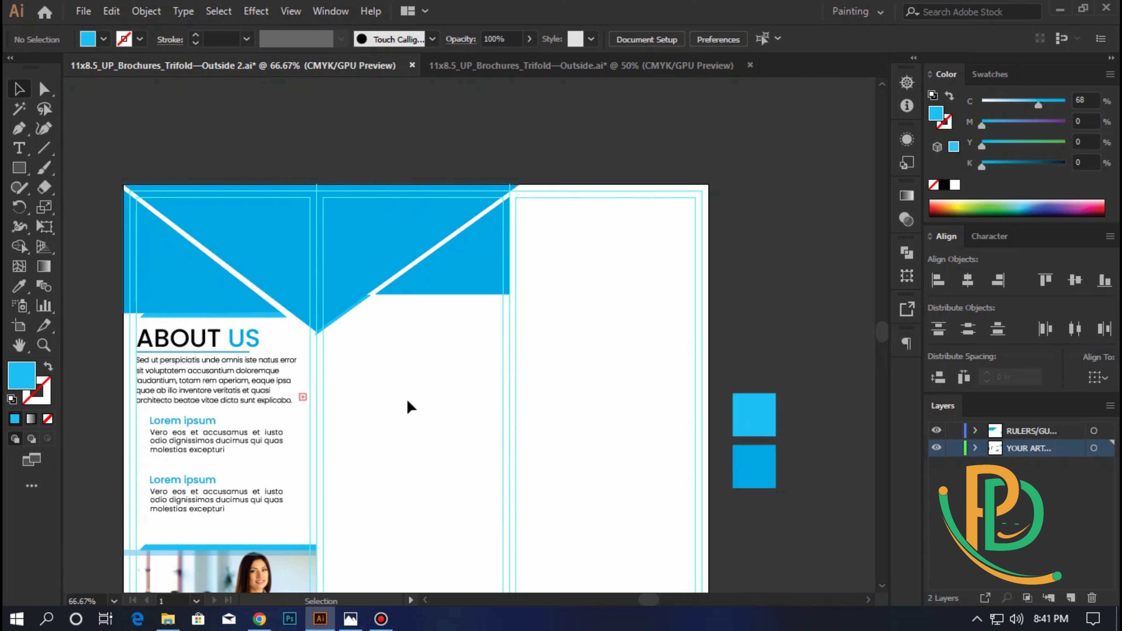
{"action": "left_click_drag", "start_coordinate": [422, 445], "coordinate": [522, 431]}
{"action": "scroll", "coordinate": [519, 438], "scroll_direction": "down", "scroll_amount": 1}
{"action": "left_click_drag", "start_coordinate": [414, 480], "coordinate": [548, 409]}
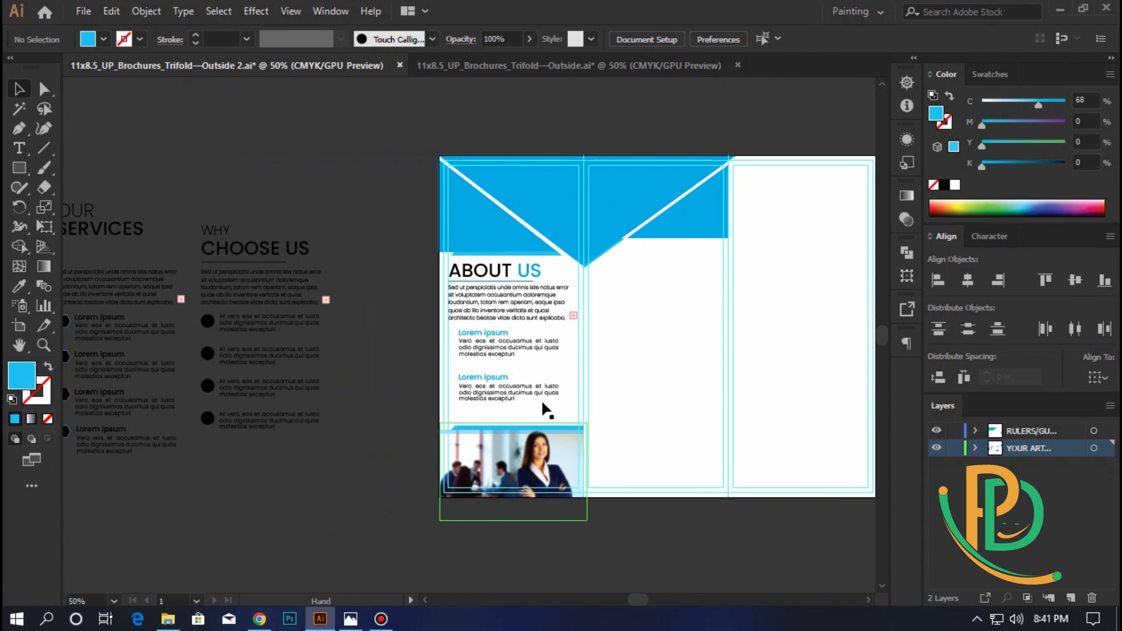
{"action": "scroll", "coordinate": [324, 441], "scroll_direction": "down", "scroll_amount": 1}
{"action": "left_click_drag", "start_coordinate": [351, 488], "coordinate": [385, 480]}
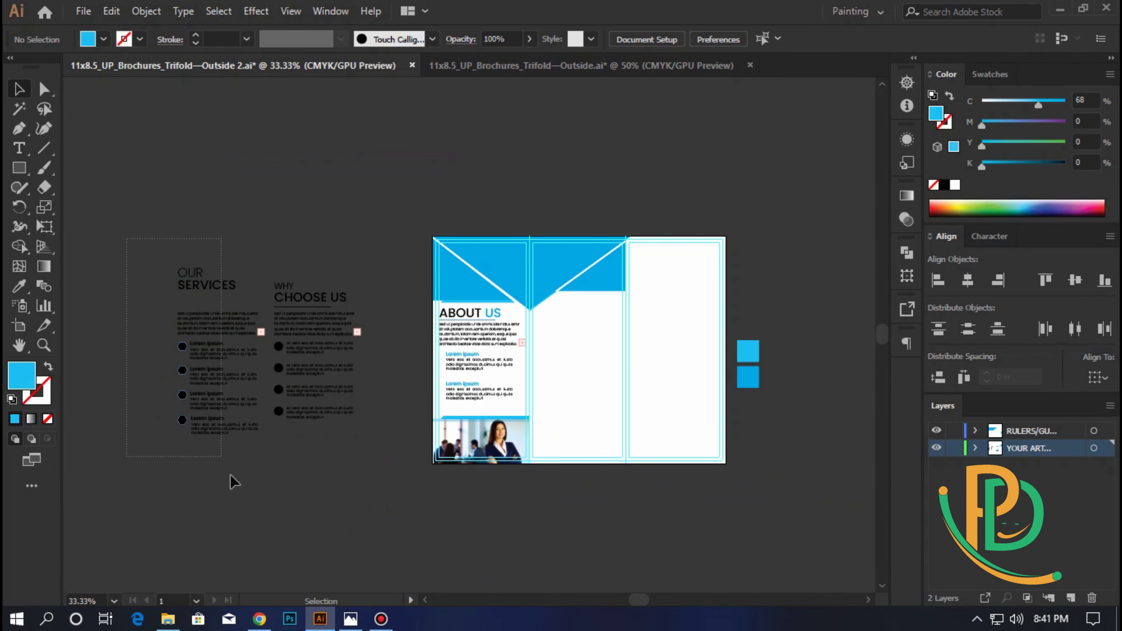
{"action": "left_click_drag", "start_coordinate": [233, 481], "coordinate": [185, 283]}
{"action": "mouse_move", "coordinate": [207, 359]}
{"action": "left_mouse_down"}
{"action": "mouse_move", "coordinate": [564, 375]}
{"action": "mouse_move", "coordinate": [576, 362]}
{"action": "left_mouse_up"}
- Zoom in to check the Services content in the middle panel, then deselect it
{"action": "scroll", "coordinate": [572, 361], "scroll_direction": "up", "scroll_amount": 2}
{"action": "left_click_drag", "start_coordinate": [699, 381], "coordinate": [600, 389]}
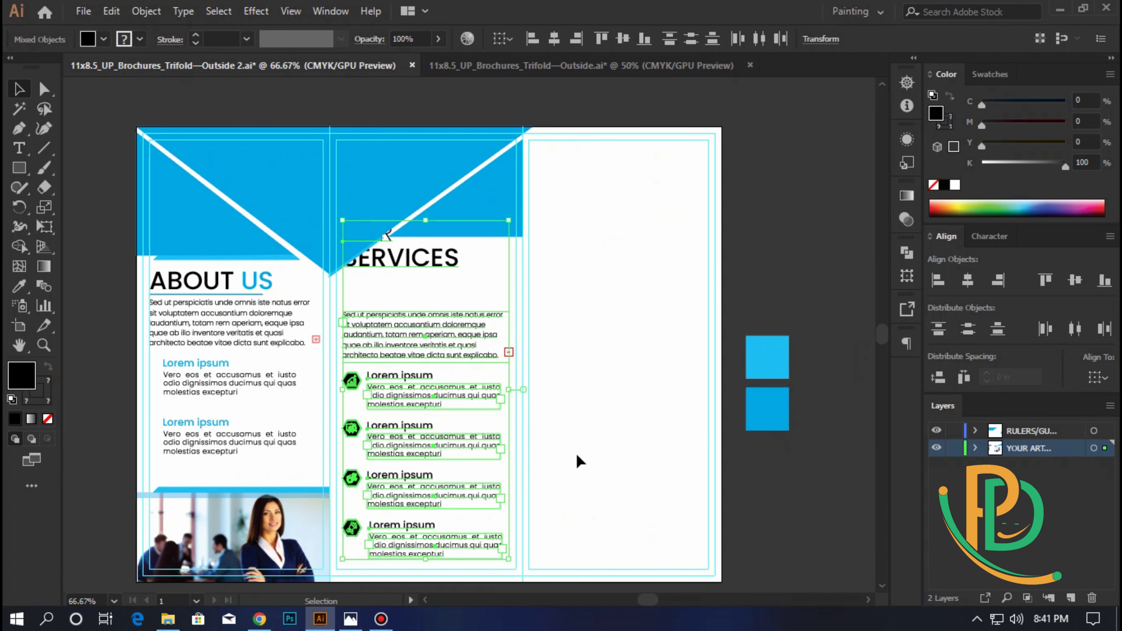
{"action": "scroll", "coordinate": [577, 446], "scroll_direction": "up", "scroll_amount": 2}
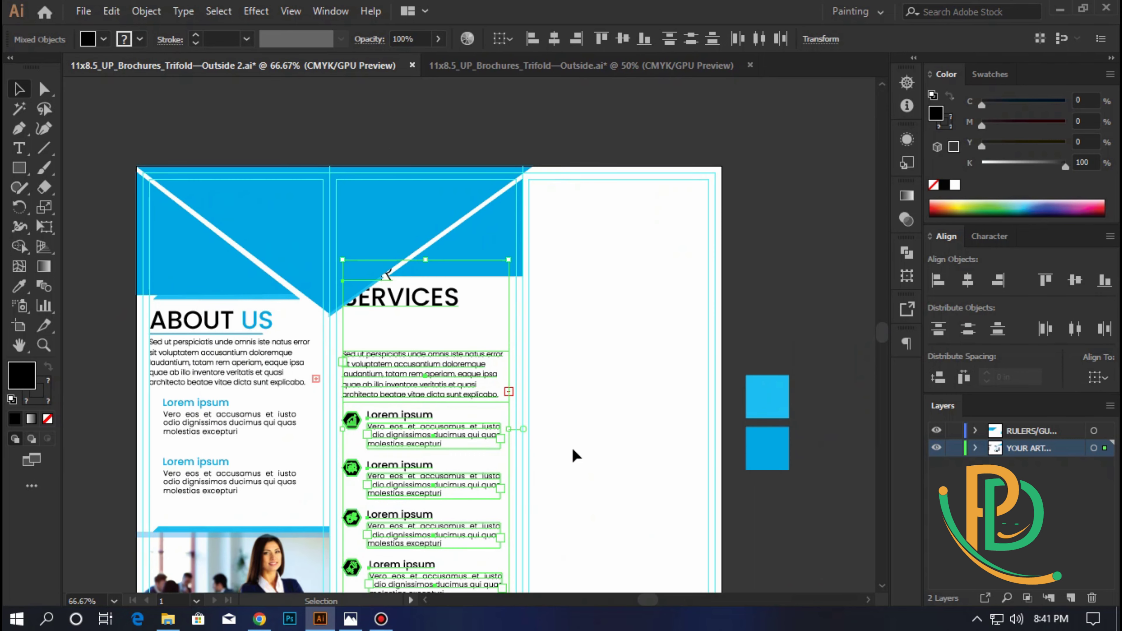
{"action": "scroll", "coordinate": [505, 354], "scroll_direction": "up", "scroll_amount": 1}
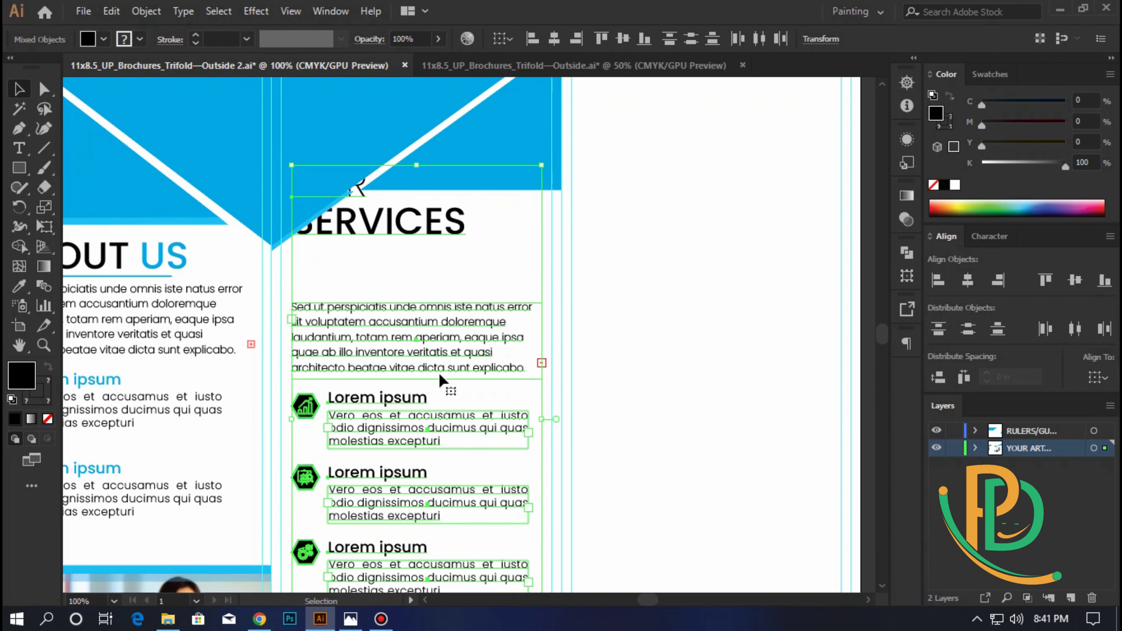
{"action": "scroll", "coordinate": [439, 379], "scroll_direction": "down", "scroll_amount": 1}
{"action": "scroll", "coordinate": [438, 380], "scroll_direction": "down", "scroll_amount": 2}
{"action": "scroll", "coordinate": [439, 380], "scroll_direction": "down", "scroll_amount": 2}
{"action": "scroll", "coordinate": [436, 380], "scroll_direction": "down", "scroll_amount": 2}
{"action": "scroll", "coordinate": [431, 376], "scroll_direction": "up", "scroll_amount": 3}
{"action": "left_click", "coordinate": [566, 371]}
{"action": "scroll", "coordinate": [415, 275], "scroll_direction": "up", "scroll_amount": 4}
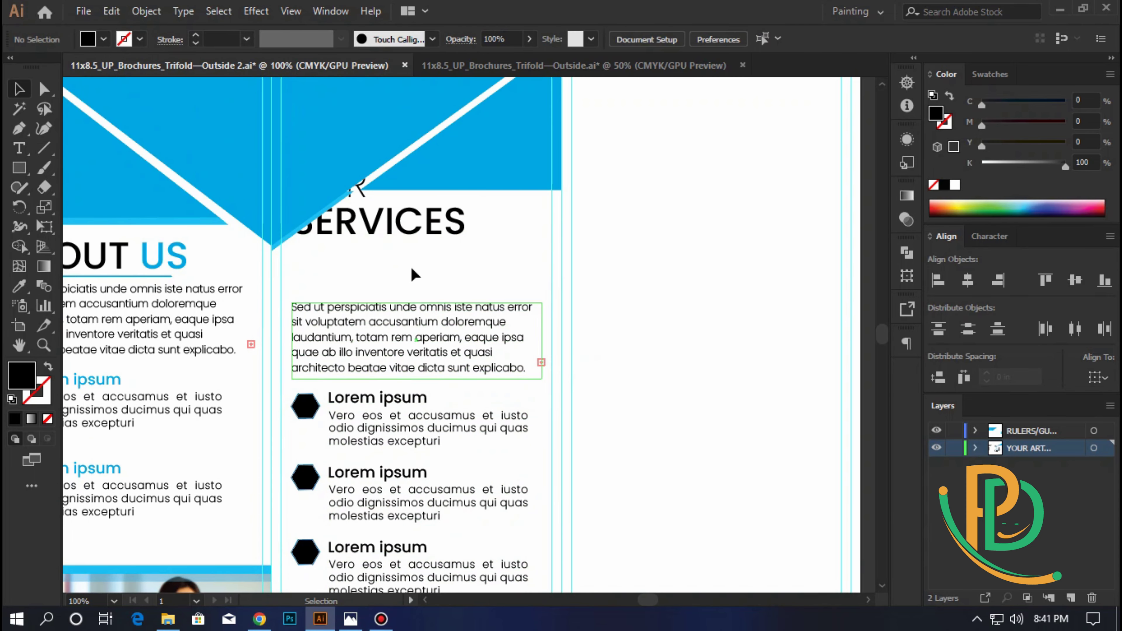
- Move the OUR SERVICES heading down above its paragraph and show the rulers
{"action": "left_click_drag", "start_coordinate": [365, 204], "coordinate": [350, 268]}
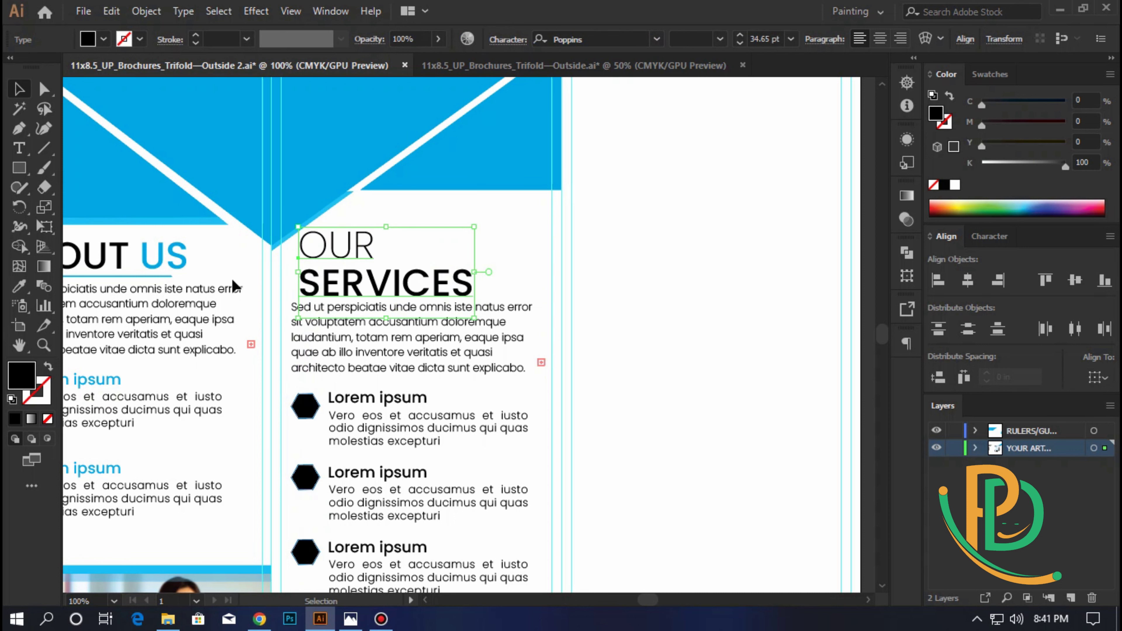
{"action": "key", "text": "a"}
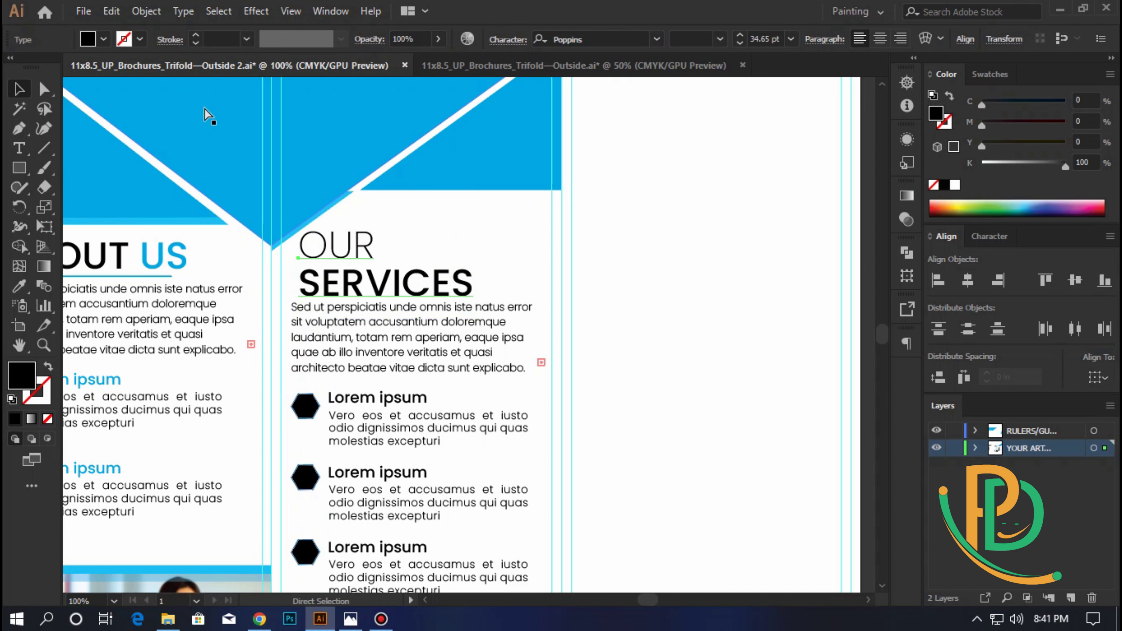
{"action": "key", "text": "ctrl+r"}
{"action": "key", "text": "v"}
- Pull a horizontal guide down onto the header's lower point
{"action": "left_click_drag", "start_coordinate": [263, 83], "coordinate": [273, 244]}
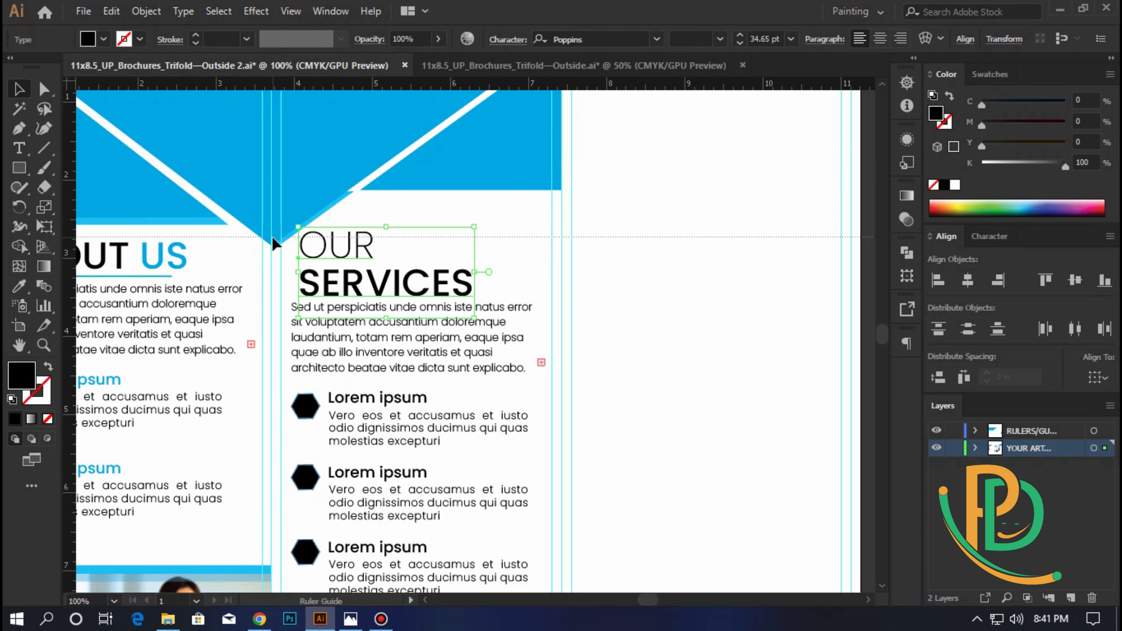
{"action": "scroll", "coordinate": [147, 253], "scroll_direction": "up", "scroll_amount": 5, "text": "alt"}
{"action": "left_click_drag", "start_coordinate": [188, 205], "coordinate": [196, 238]}
{"action": "scroll", "coordinate": [401, 288], "scroll_direction": "down", "scroll_amount": 3, "text": "alt"}
- Nudge the OUR SERVICES heading and its paragraph down to line up with the guide
{"action": "mouse_move", "coordinate": [493, 326]}
{"action": "left_mouse_down"}
{"action": "mouse_move", "coordinate": [289, 359]}
{"action": "mouse_move", "coordinate": [246, 349]}
{"action": "left_mouse_up"}
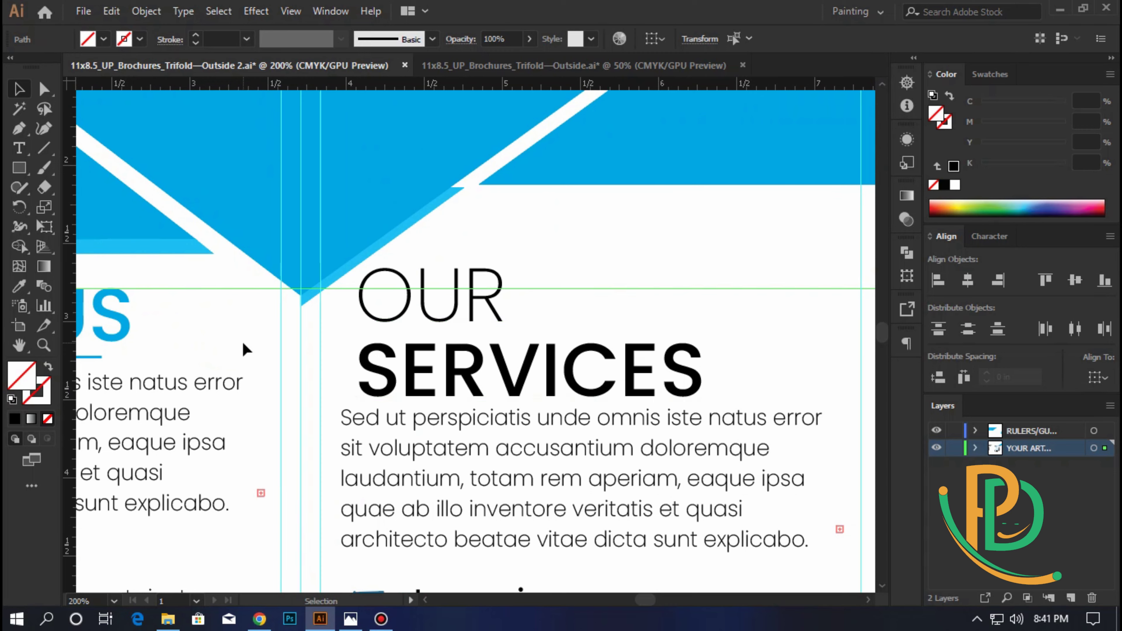
{"action": "scroll", "coordinate": [329, 354], "scroll_direction": "down", "scroll_amount": 1, "text": "alt"}
{"action": "scroll", "coordinate": [329, 353], "scroll_direction": "down", "scroll_amount": 1, "text": "alt"}
{"action": "left_click_drag", "start_coordinate": [499, 331], "coordinate": [469, 321]}
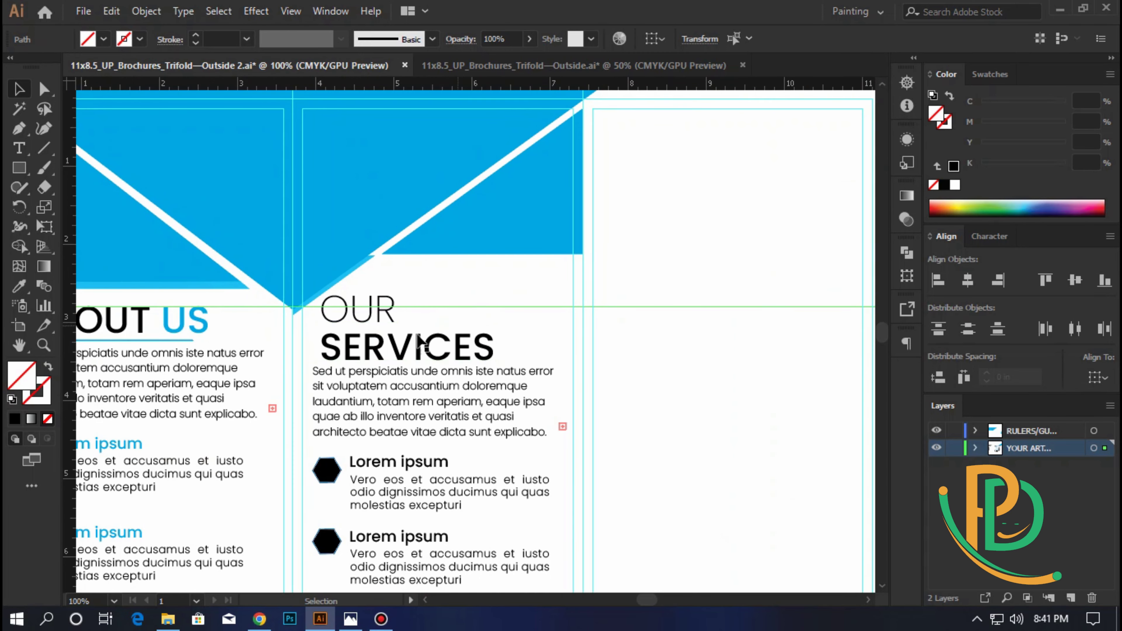
{"action": "scroll", "coordinate": [360, 347], "scroll_direction": "down", "scroll_amount": 2}
{"action": "scroll", "coordinate": [360, 347], "scroll_direction": "down", "scroll_amount": 1}
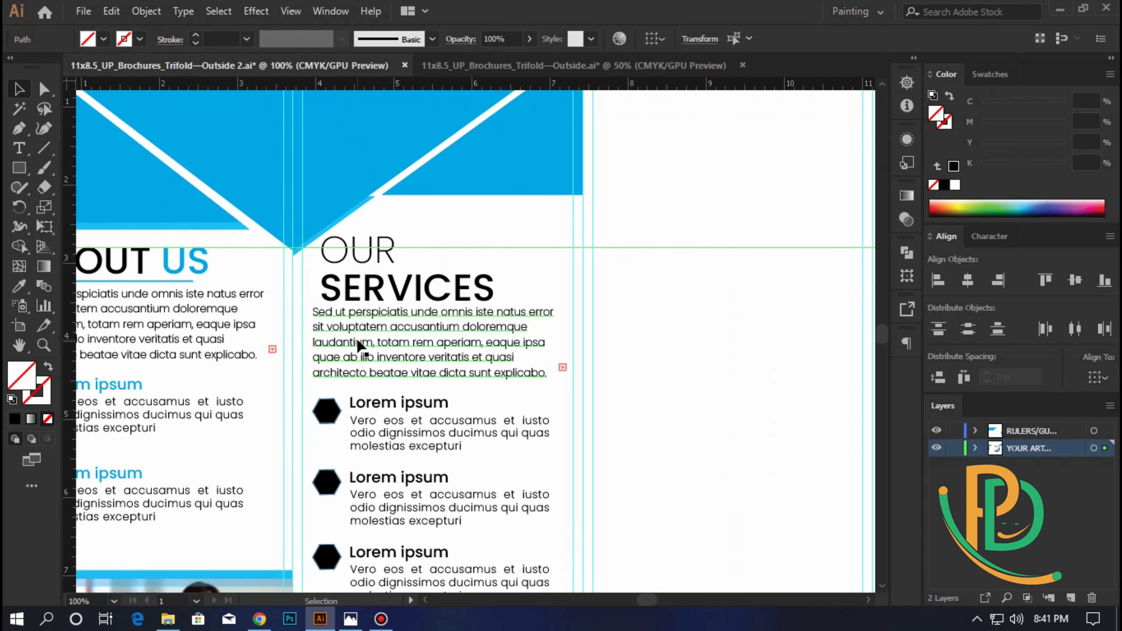
{"action": "scroll", "coordinate": [356, 346], "scroll_direction": "down", "scroll_amount": 1, "text": "alt"}
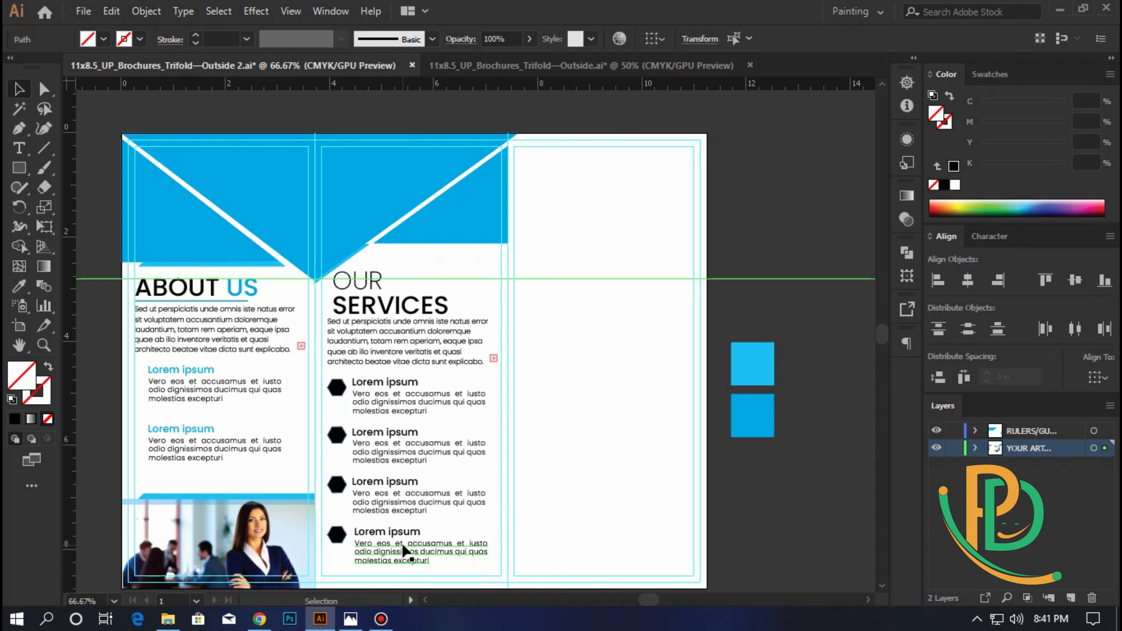
{"action": "scroll", "coordinate": [417, 314], "scroll_direction": "up", "scroll_amount": 1, "text": "alt"}
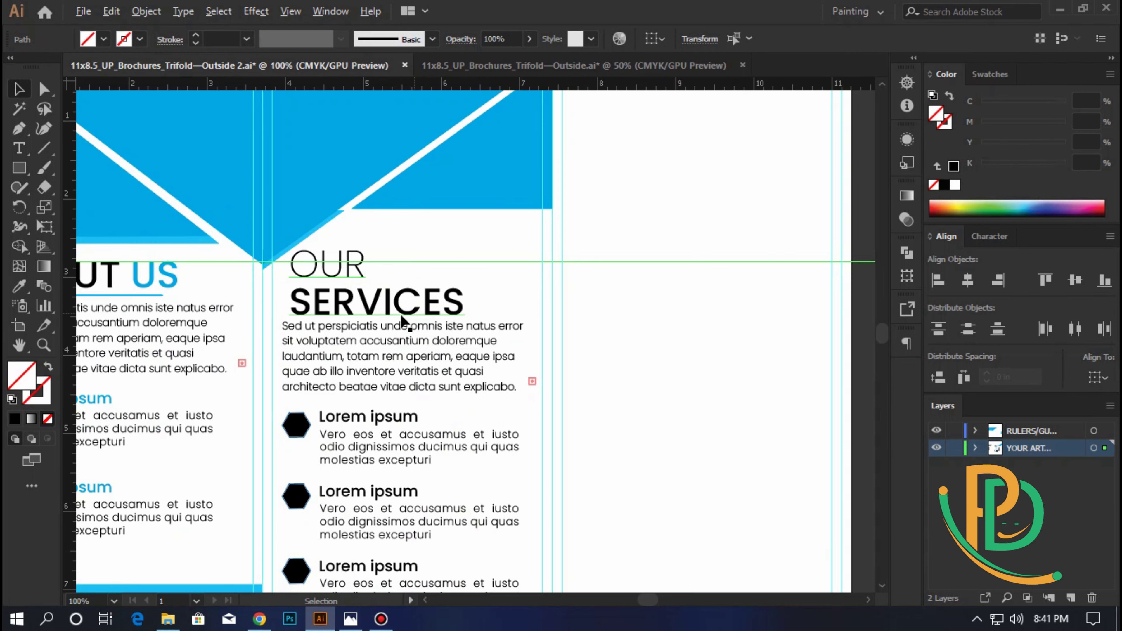
{"action": "left_click", "coordinate": [367, 317]}
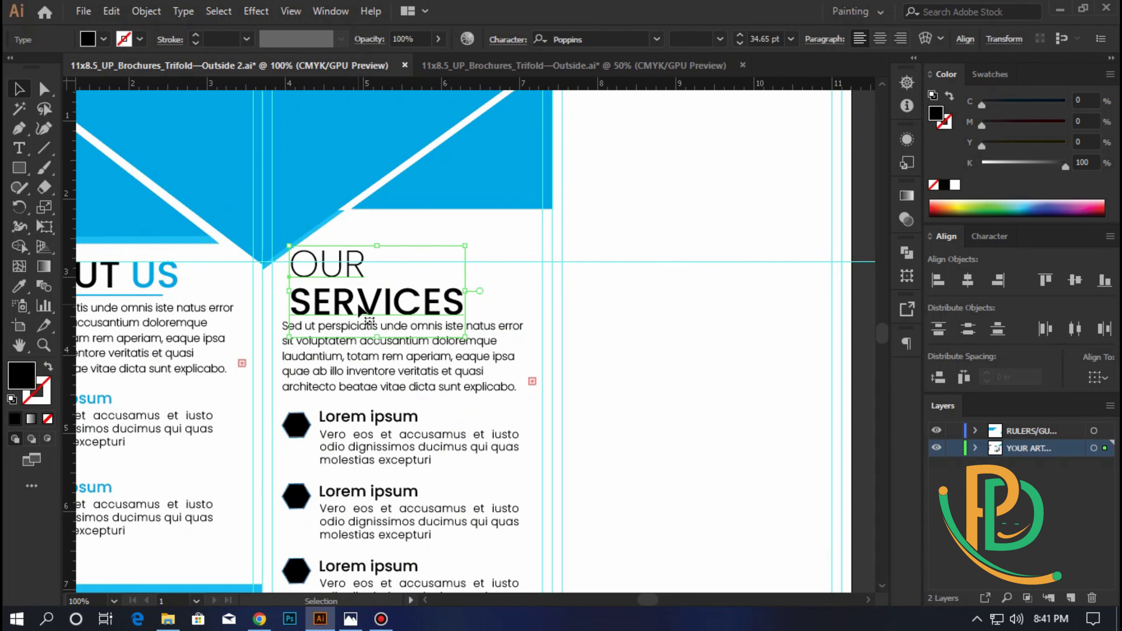
{"action": "key", "text": "Down"}
{"action": "key", "text": "Down"}
{"action": "key", "text": "Down"}
{"action": "key", "text": "Down"}
{"action": "key", "text": "Down"}
{"action": "key", "text": "Down"}
{"action": "key", "text": "Down"}
{"action": "key", "text": "Down"}
{"action": "key", "text": "Down"}
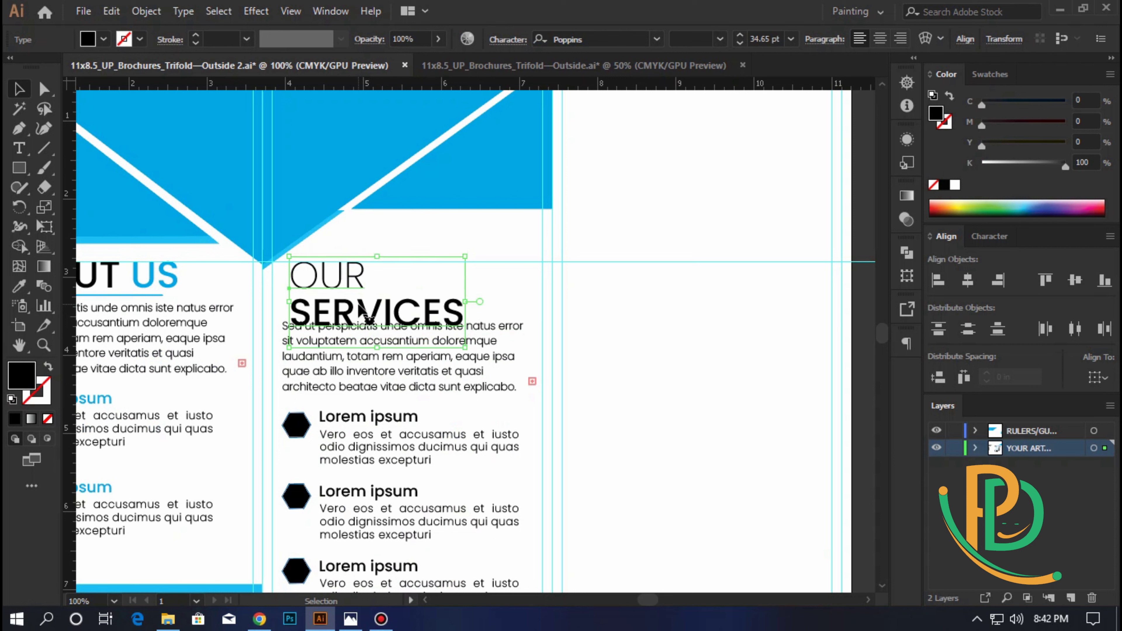
{"action": "left_click", "coordinate": [378, 366]}
{"action": "key", "text": "Down"}
{"action": "key", "text": "Down"}
{"action": "key", "text": "Down"}
{"action": "key", "text": "Down"}
{"action": "key", "text": "Down"}
{"action": "key", "text": "Down"}
{"action": "key", "text": "Down"}
{"action": "key", "text": "Down"}
{"action": "key", "text": "Down"}
{"action": "key", "text": "Down"}
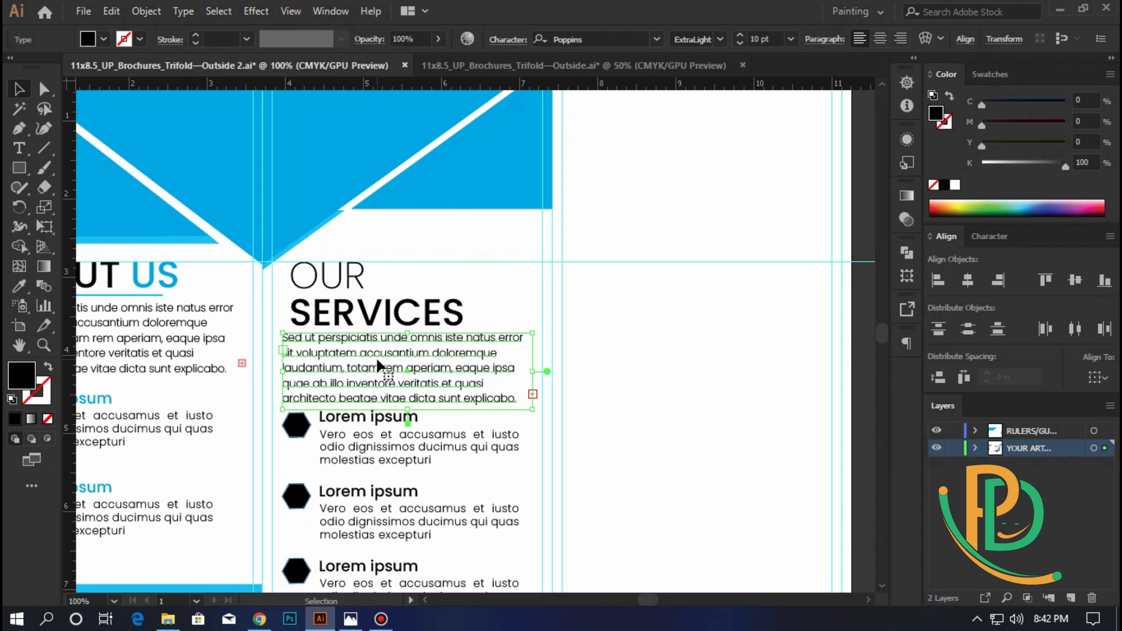
- Try nudging the first Lorem ipsum item up, then undo the move
{"action": "left_click", "coordinate": [390, 451]}
{"action": "key", "text": "Up"}
{"action": "key", "text": "Up"}
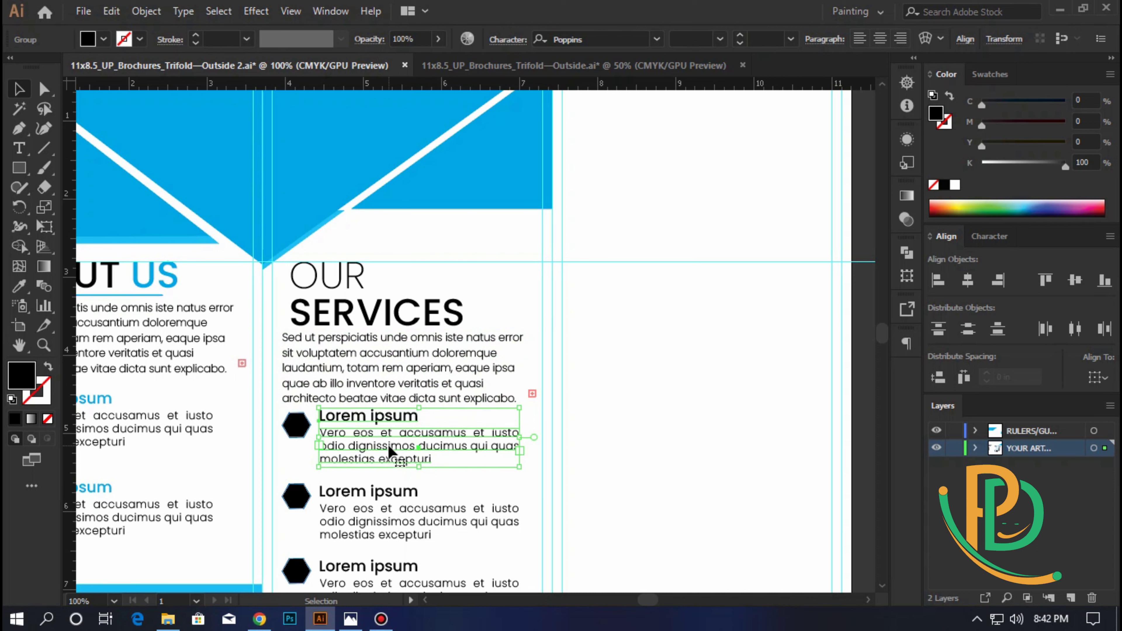
{"action": "key", "text": "ctrl+z"}
{"action": "key", "text": "ctrl+z"}
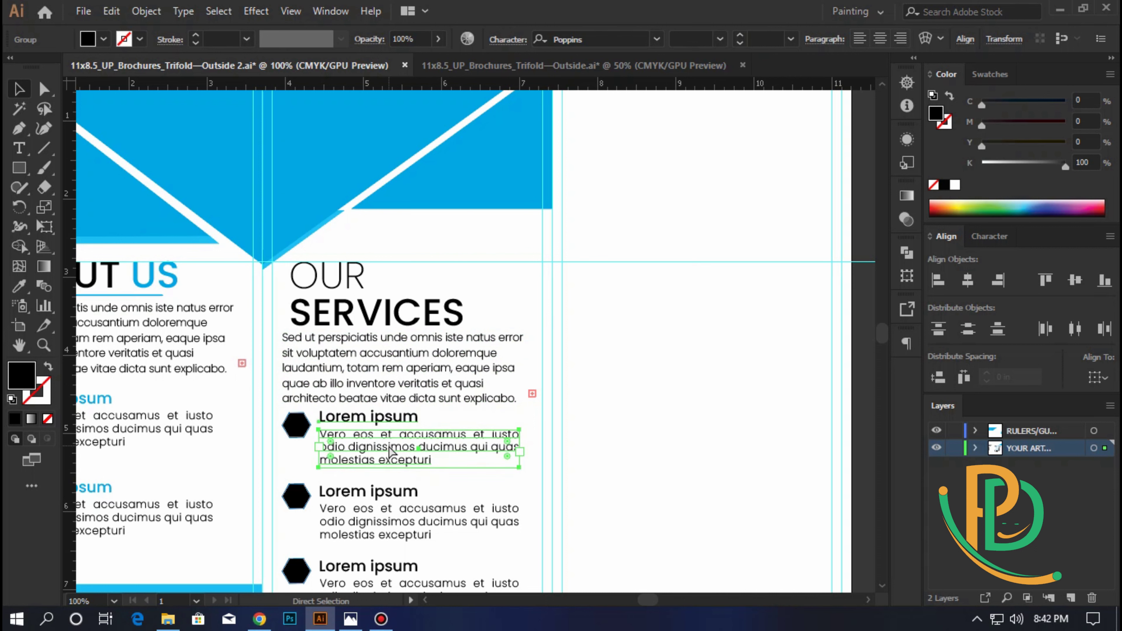
{"action": "key", "text": "ctrl+z"}
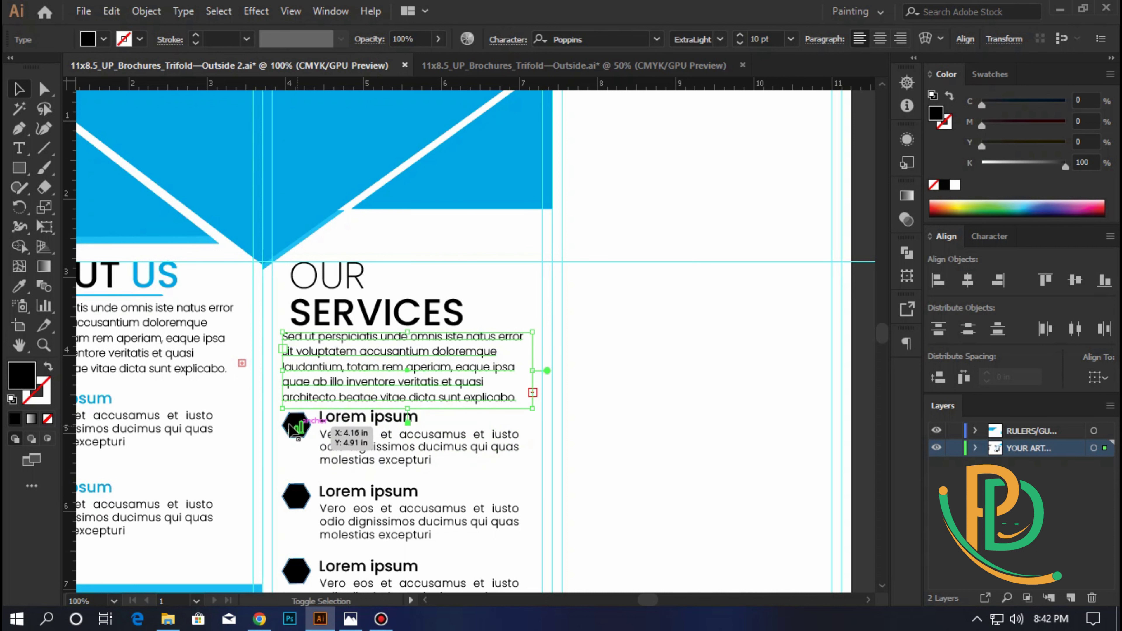
- Recolour the first hexagon icon with the header's blue using the Eyedropper
{"action": "left_click", "coordinate": [300, 431]}
{"action": "key", "text": "i"}
{"action": "left_click", "coordinate": [327, 168]}
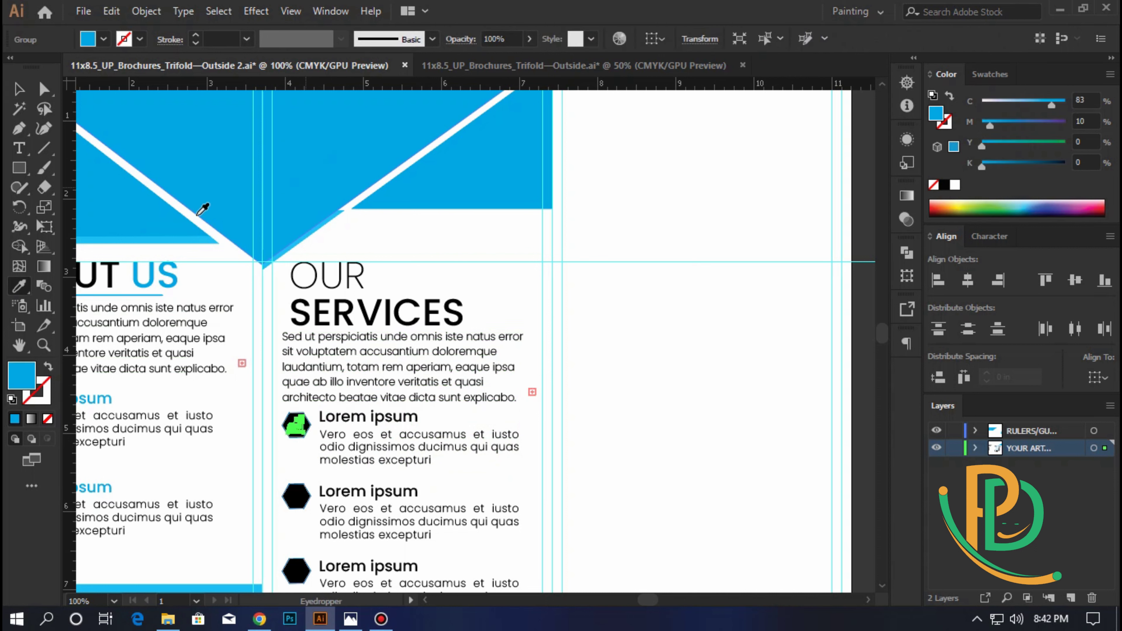
{"action": "key", "text": "v"}
{"action": "left_click", "coordinate": [231, 284]}
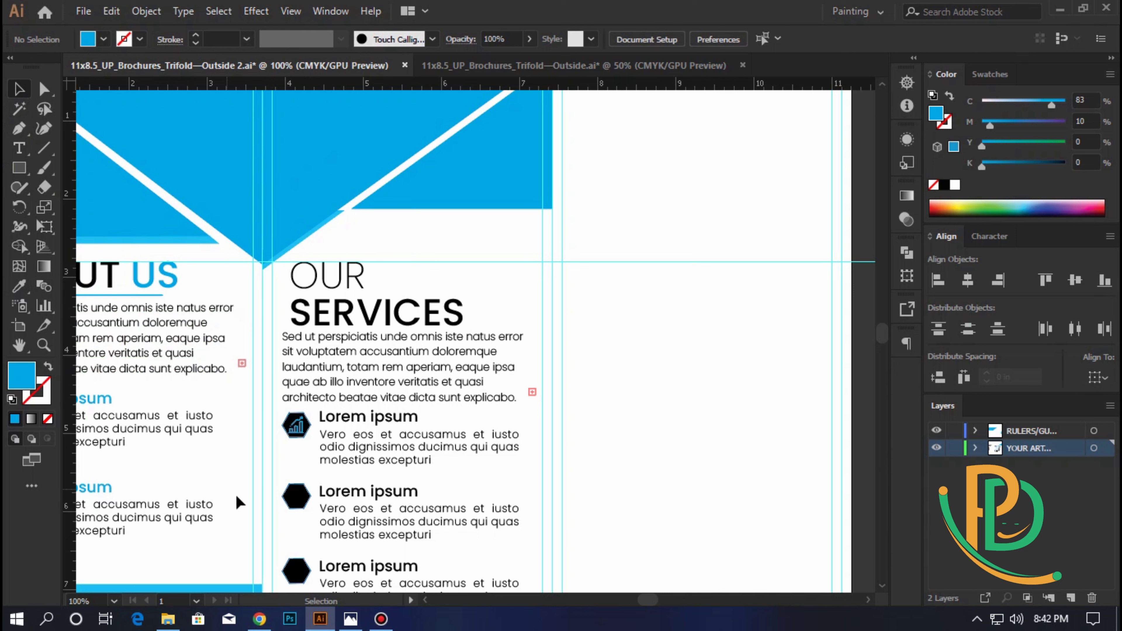
- Isolate the second hexagon group and give its icon the header's blue
{"action": "left_click", "coordinate": [303, 504]}
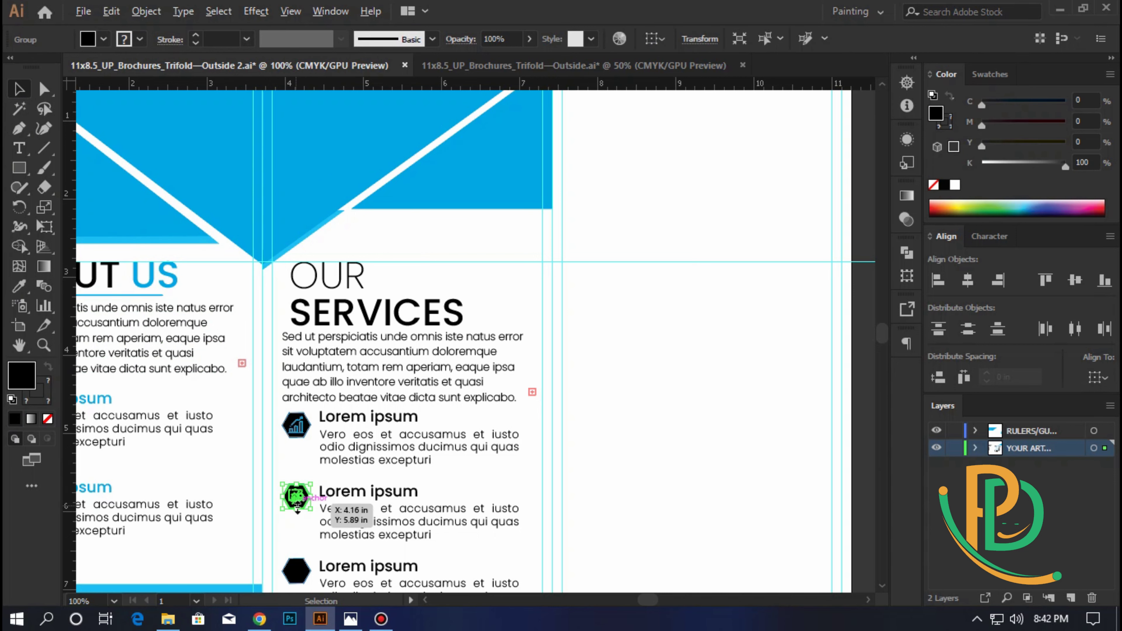
{"action": "scroll", "coordinate": [300, 506], "scroll_direction": "up", "scroll_amount": 3}
{"action": "double_click", "coordinate": [309, 500]}
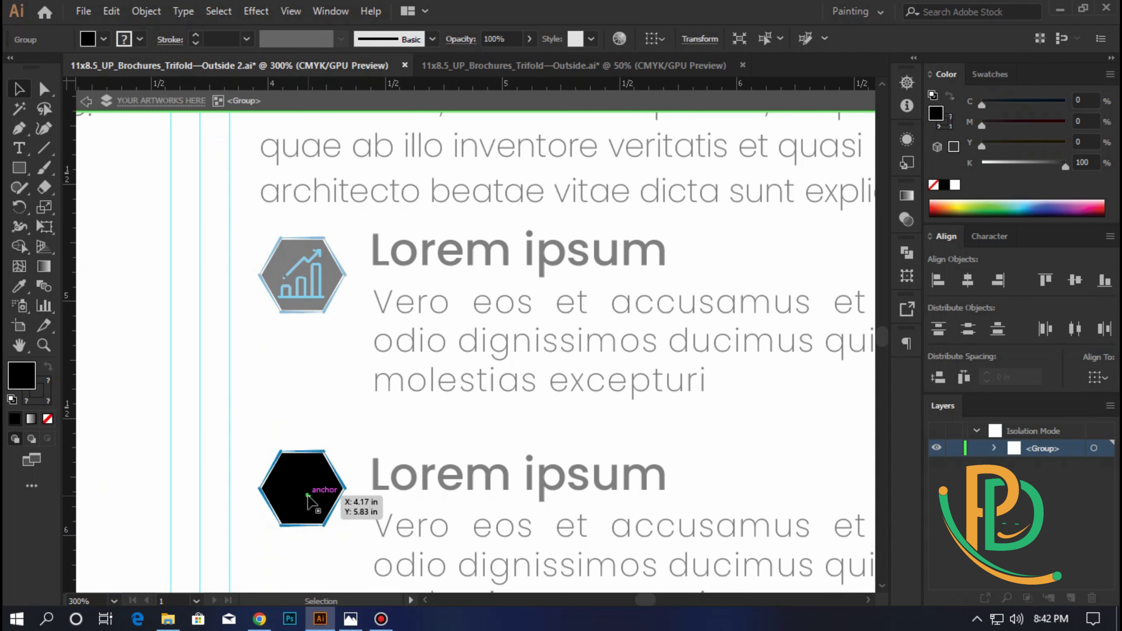
{"action": "left_click", "coordinate": [306, 497]}
{"action": "scroll", "coordinate": [297, 475], "scroll_direction": "down", "scroll_amount": 2}
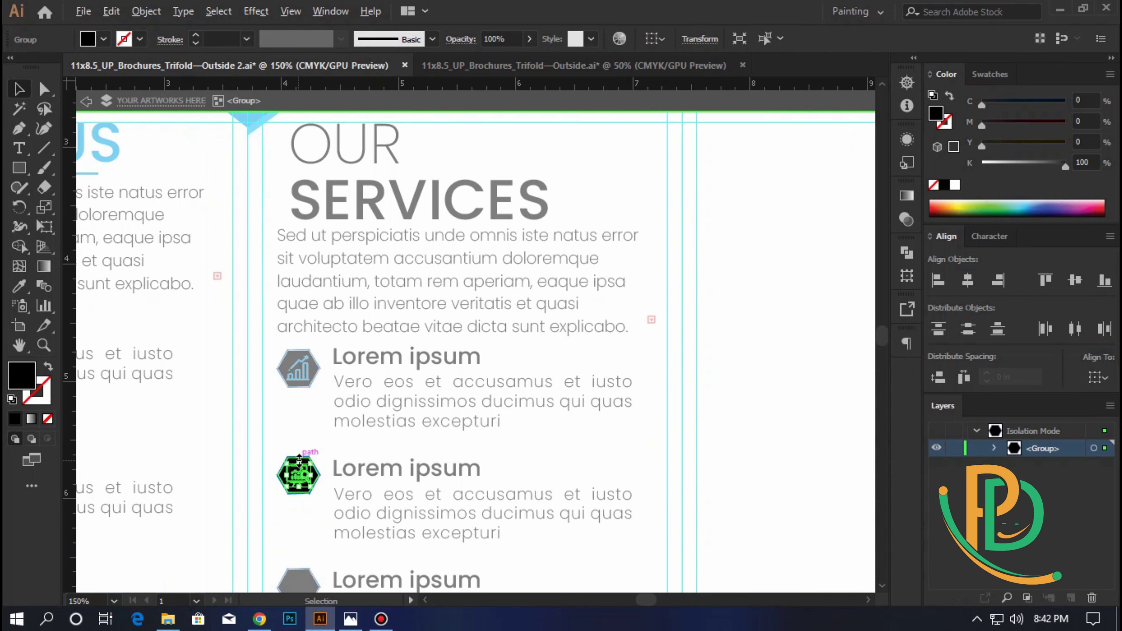
{"action": "left_click", "coordinate": [18, 288]}
{"action": "scroll", "coordinate": [265, 221], "scroll_direction": "up", "scroll_amount": 3}
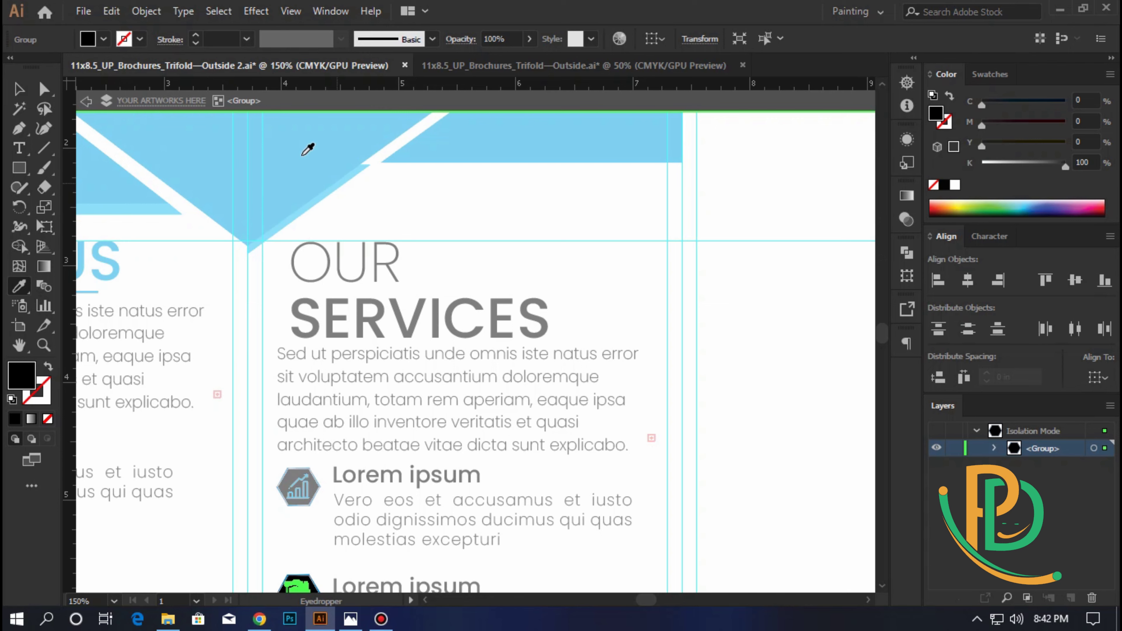
{"action": "left_click", "coordinate": [306, 153]}
{"action": "scroll", "coordinate": [306, 153], "scroll_direction": "up", "scroll_amount": 1}
{"action": "left_click", "coordinate": [20, 90]}
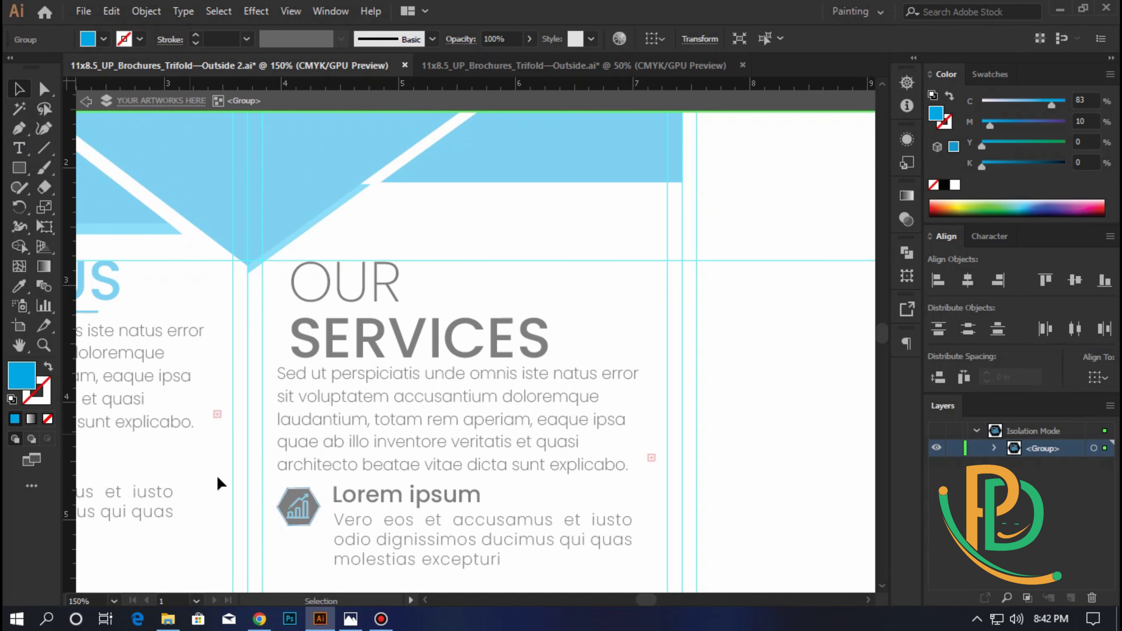
{"action": "double_click", "coordinate": [214, 479]}
- Give the third hexagon's icon the blue bar's colour inside isolation mode
{"action": "scroll", "coordinate": [214, 482], "scroll_direction": "down", "scroll_amount": 3}
{"action": "scroll", "coordinate": [251, 479], "scroll_direction": "down", "scroll_amount": 3}
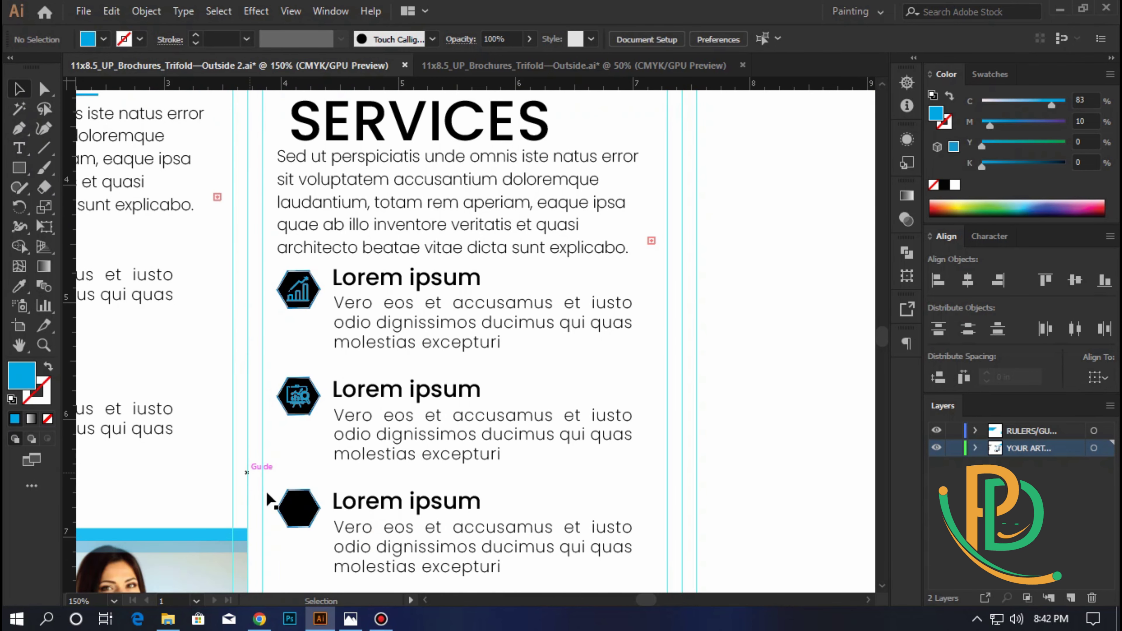
{"action": "left_click", "coordinate": [295, 516]}
{"action": "double_click", "coordinate": [295, 517]}
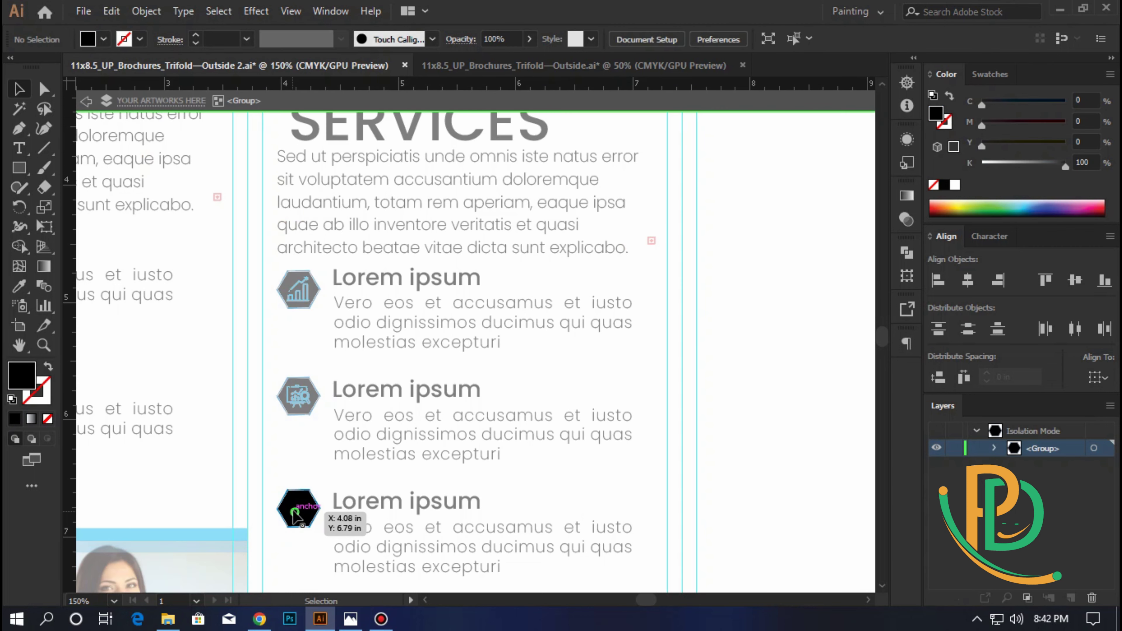
{"action": "left_click", "coordinate": [20, 286]}
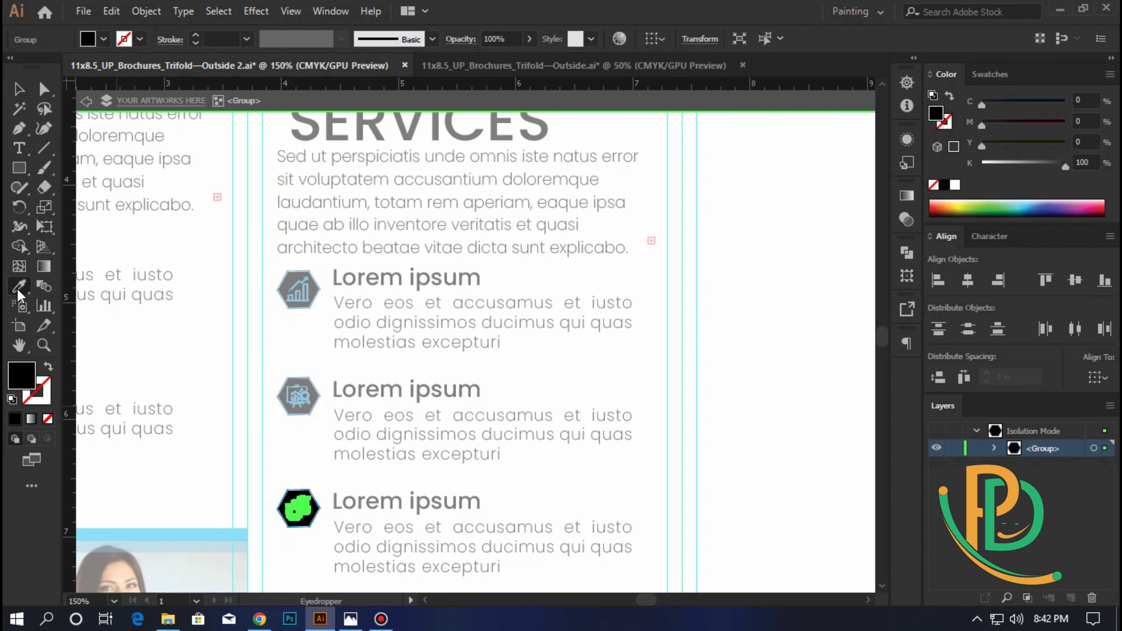
{"action": "left_click", "coordinate": [190, 532]}
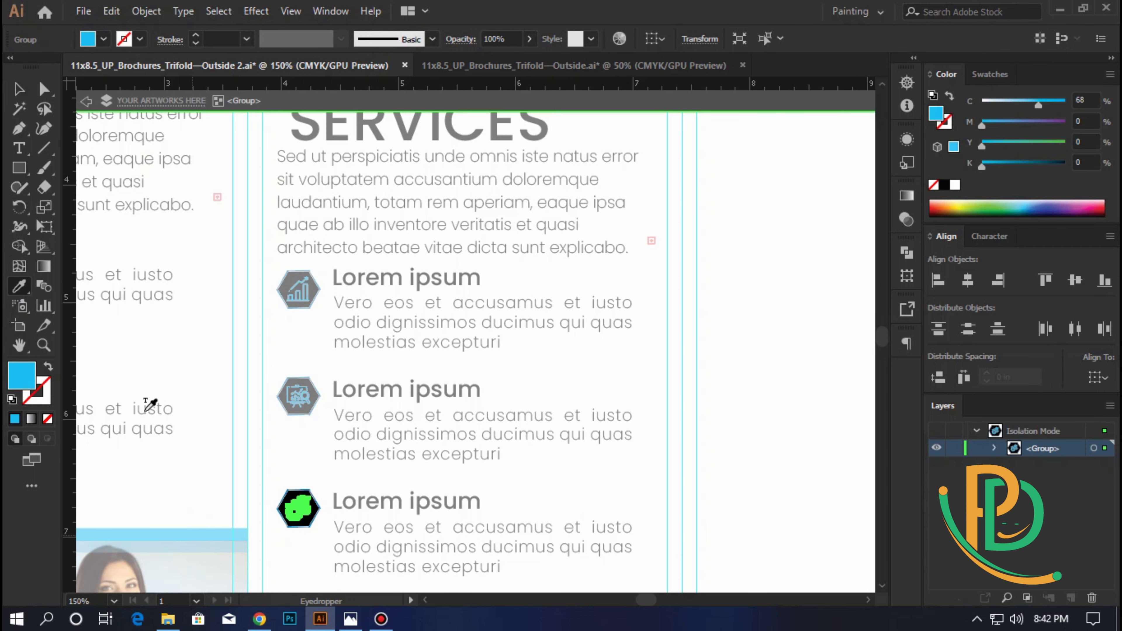
{"action": "left_click", "coordinate": [14, 88]}
{"action": "left_click", "coordinate": [234, 391]}
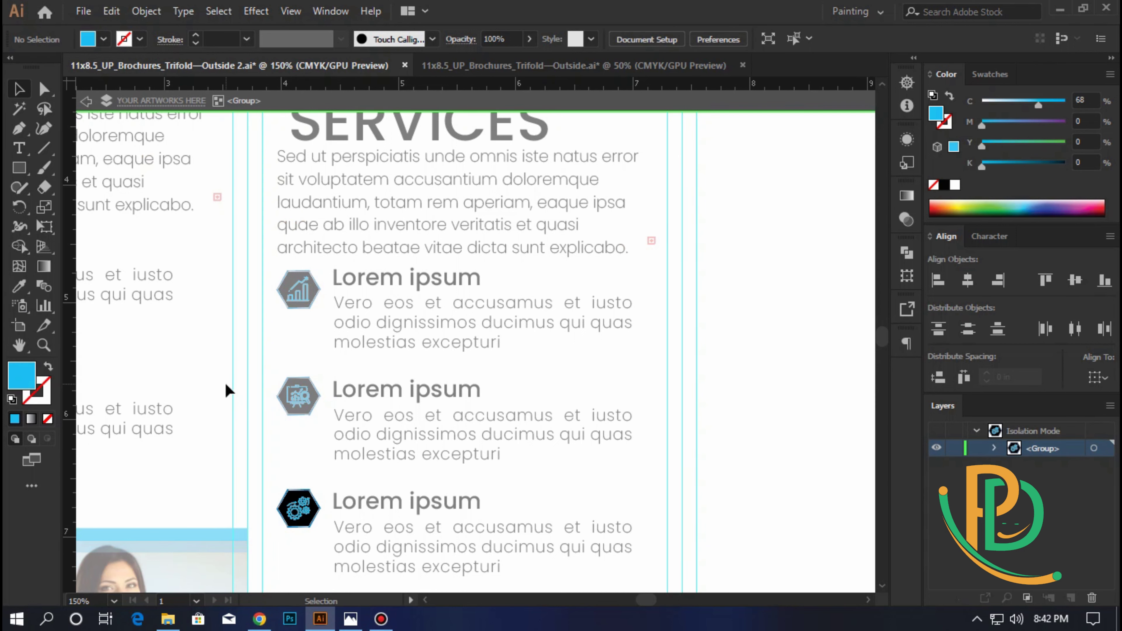
{"action": "double_click", "coordinate": [225, 381]}
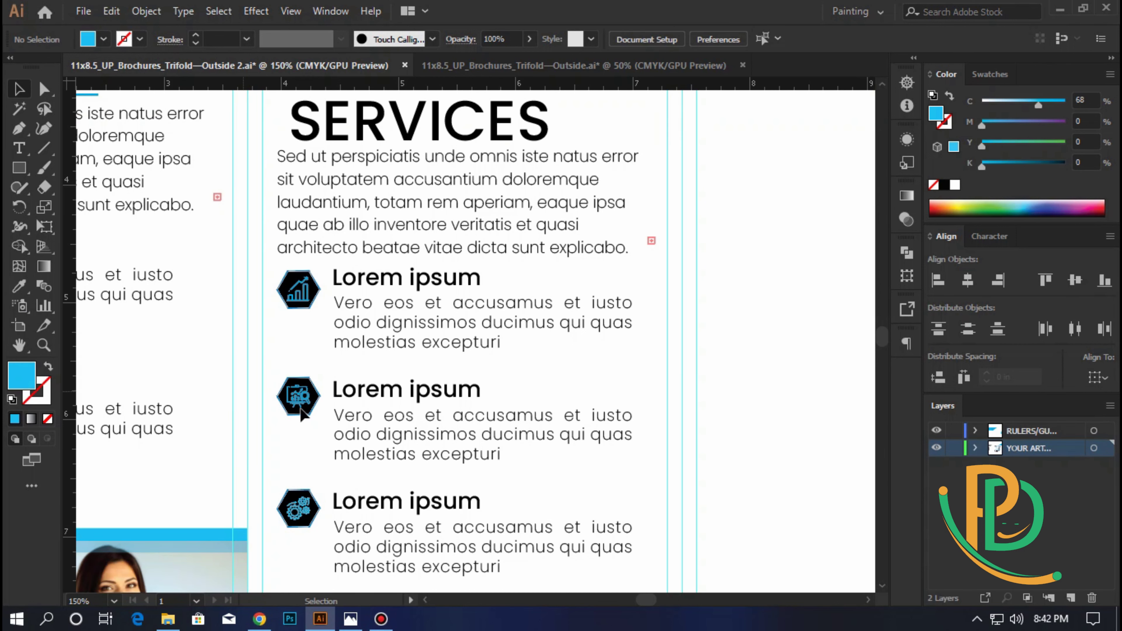
- Give the fourth hexagon's icon the same blue inside isolation mode
{"action": "scroll", "coordinate": [300, 415], "scroll_direction": "down", "scroll_amount": 3}
{"action": "left_click_drag", "start_coordinate": [298, 504], "coordinate": [303, 507]}
{"action": "double_click", "coordinate": [303, 506]}
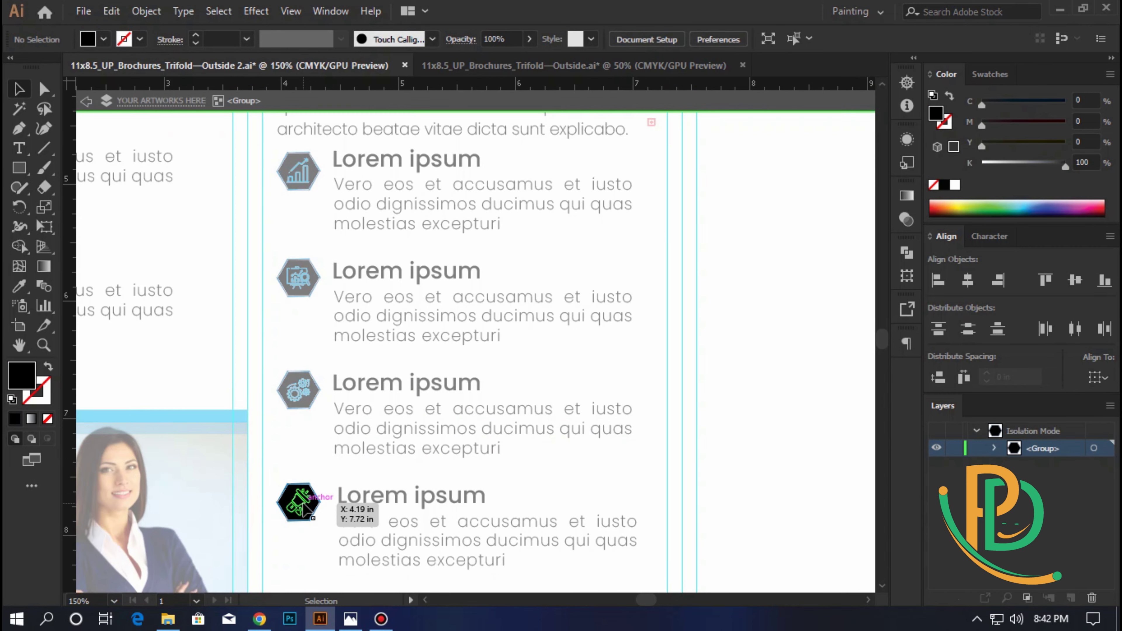
{"action": "left_click", "coordinate": [18, 288]}
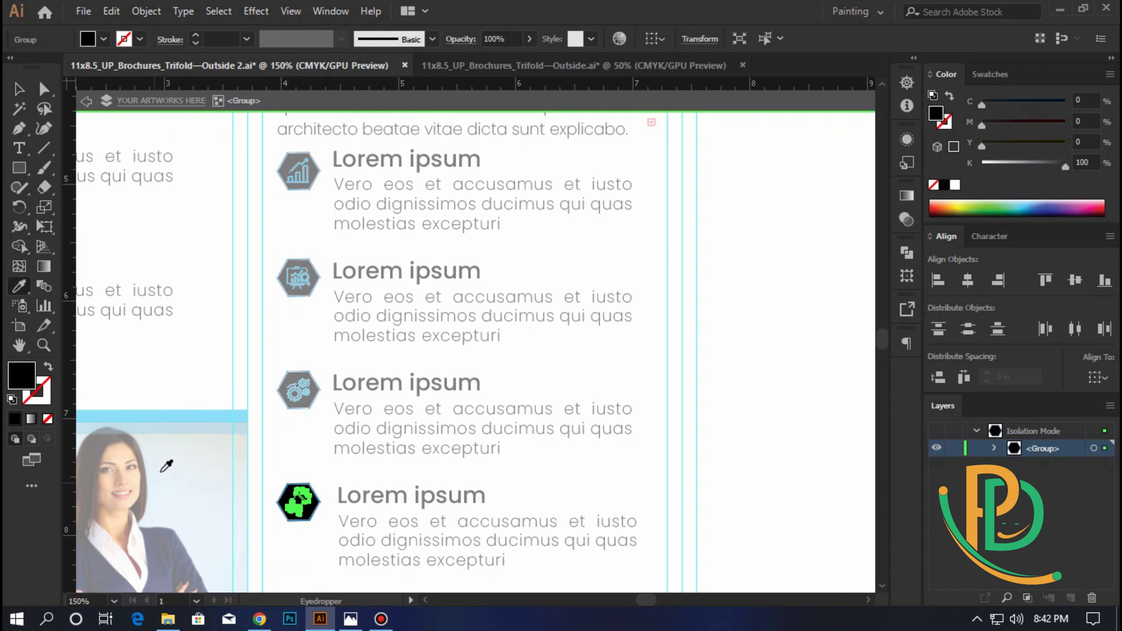
{"action": "left_click", "coordinate": [176, 413]}
{"action": "left_click", "coordinate": [18, 88]}
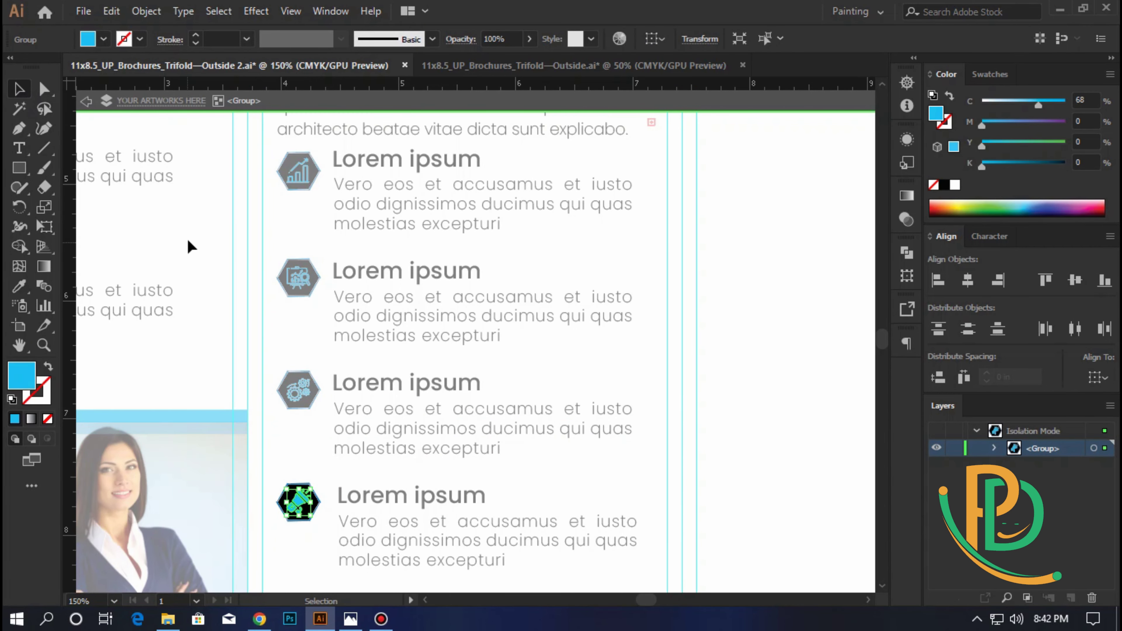
{"action": "double_click", "coordinate": [186, 230]}
{"action": "scroll", "coordinate": [238, 378], "scroll_direction": "down", "scroll_amount": 3}
- Eyedropper the header's light blue onto the black hexagon behind the second OUR SERVICES icon
{"action": "scroll", "coordinate": [243, 376], "scroll_direction": "up", "scroll_amount": 4}
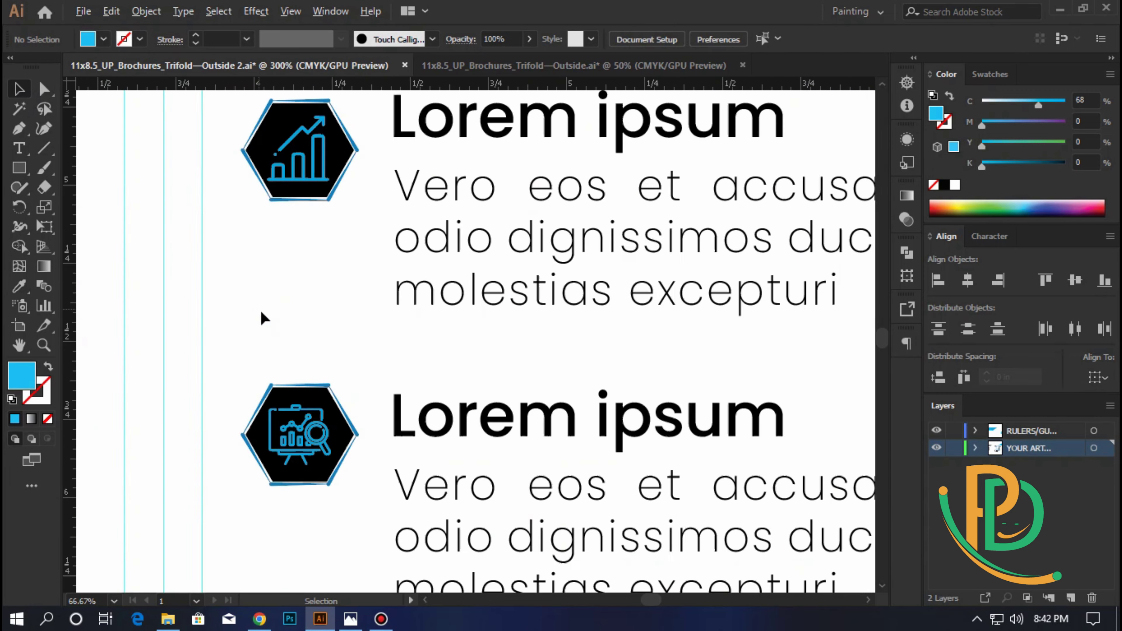
{"action": "scroll", "coordinate": [261, 318], "scroll_direction": "up", "scroll_amount": 2}
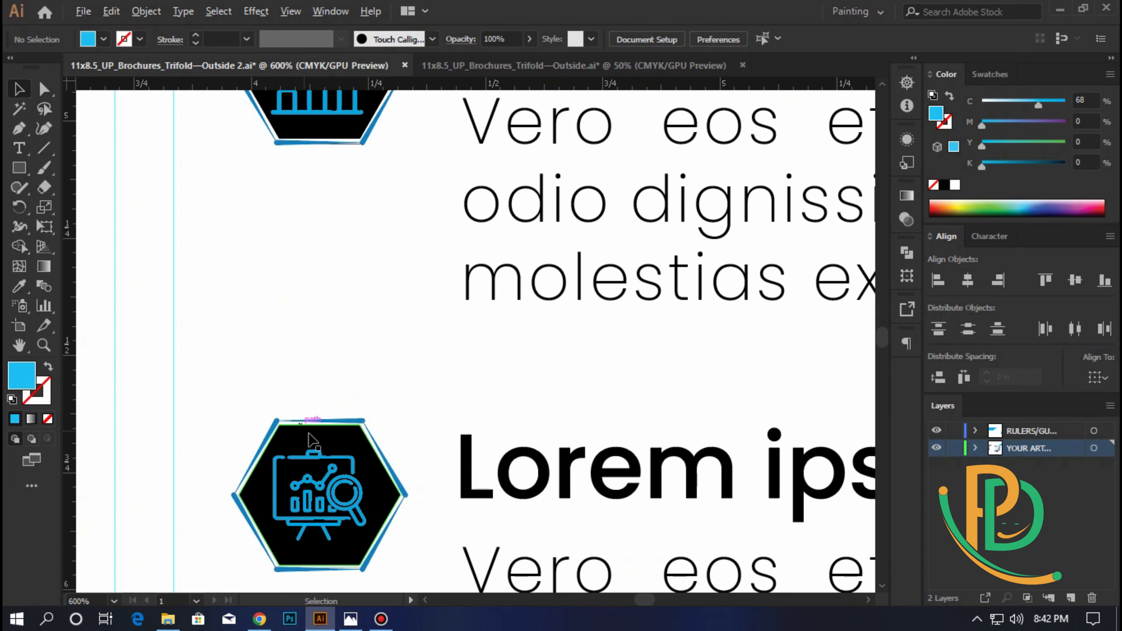
{"action": "double_click", "coordinate": [367, 459]}
{"action": "left_click", "coordinate": [366, 460]}
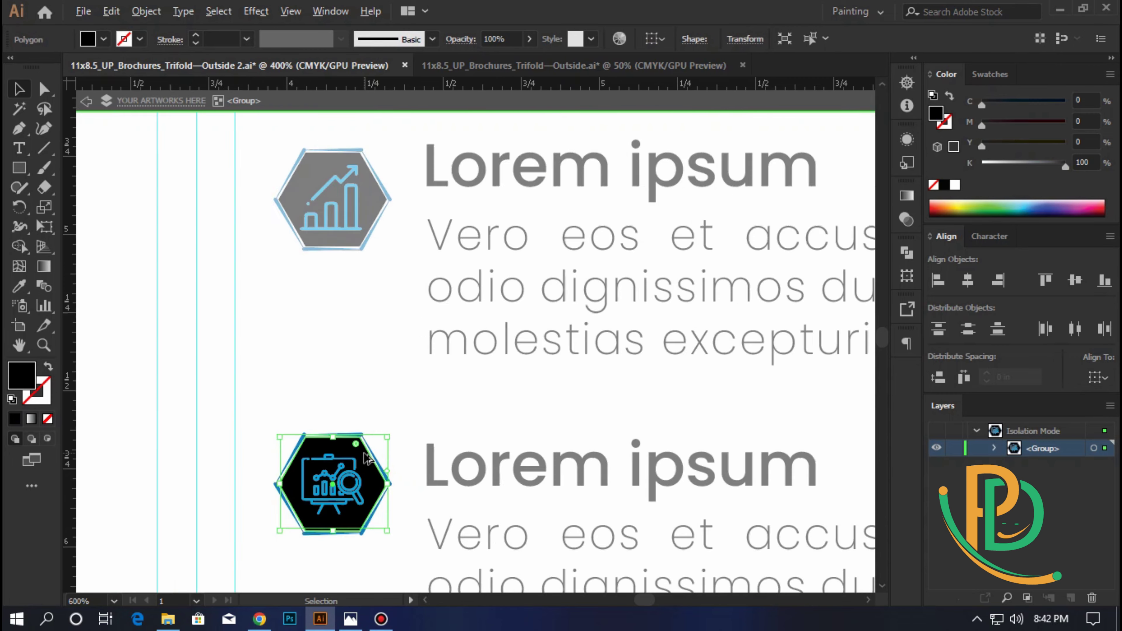
{"action": "scroll", "coordinate": [366, 460], "scroll_direction": "down", "scroll_amount": 2}
{"action": "scroll", "coordinate": [367, 460], "scroll_direction": "up", "scroll_amount": 2}
{"action": "scroll", "coordinate": [367, 460], "scroll_direction": "up", "scroll_amount": 5}
{"action": "scroll", "coordinate": [366, 458], "scroll_direction": "up", "scroll_amount": 3}
{"action": "scroll", "coordinate": [366, 459], "scroll_direction": "down", "scroll_amount": 4}
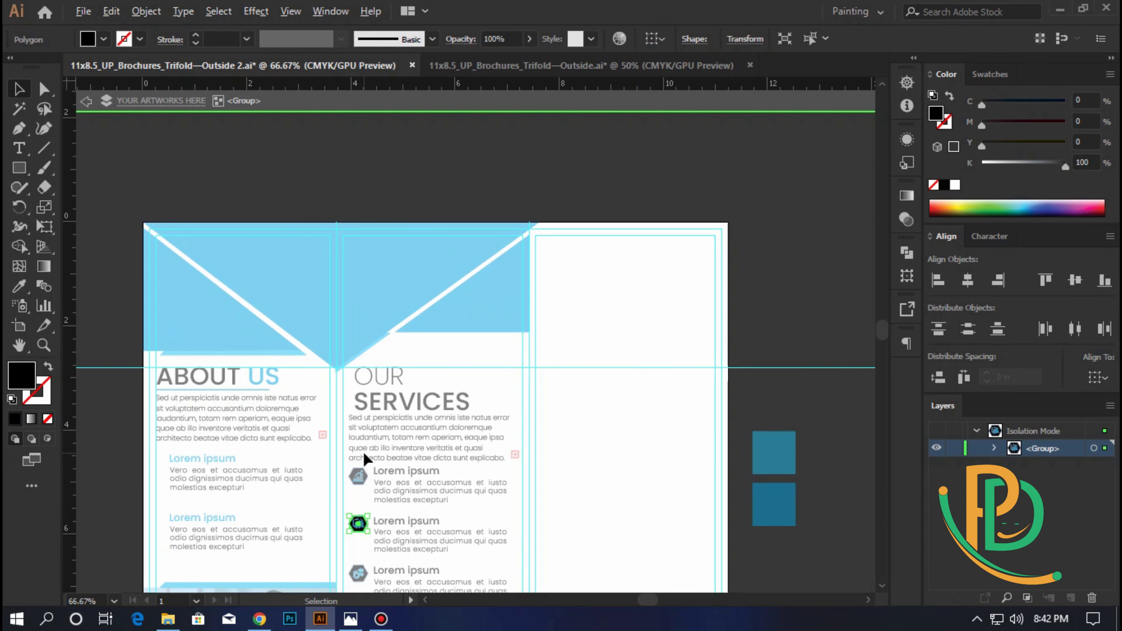
{"action": "left_click", "coordinate": [18, 294]}
{"action": "left_click", "coordinate": [218, 354]}
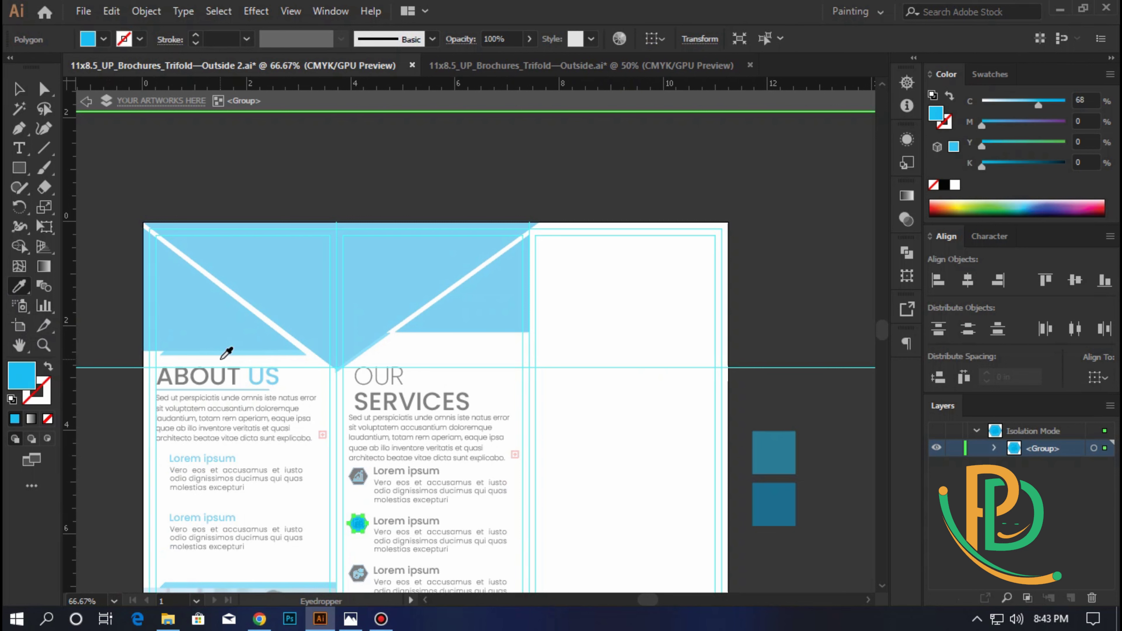
{"action": "key", "text": "v"}
{"action": "double_click", "coordinate": [108, 327]}
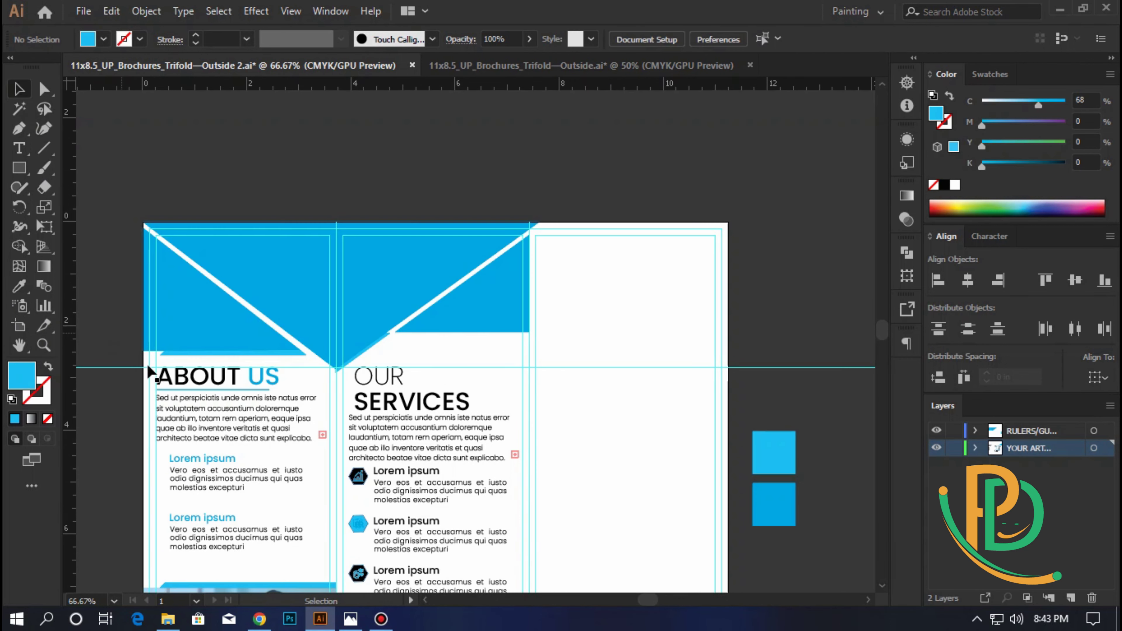
{"action": "scroll", "coordinate": [389, 523], "scroll_direction": "up", "scroll_amount": 2}
{"action": "scroll", "coordinate": [389, 523], "scroll_direction": "up", "scroll_amount": 3}
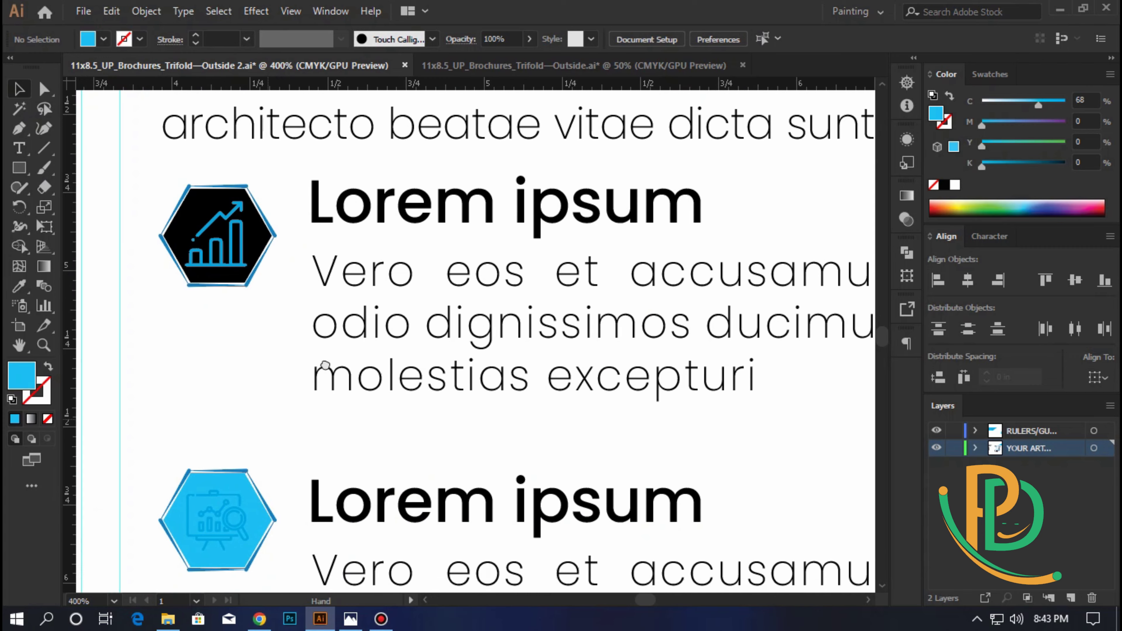
- Turn the presentation symbol in the second hexagon white
{"action": "left_click_drag", "start_coordinate": [372, 363], "coordinate": [453, 268]}
{"action": "double_click", "coordinate": [296, 450]}
{"action": "key", "text": "i"}
{"action": "left_click", "coordinate": [260, 329]}
{"action": "key", "text": "v"}
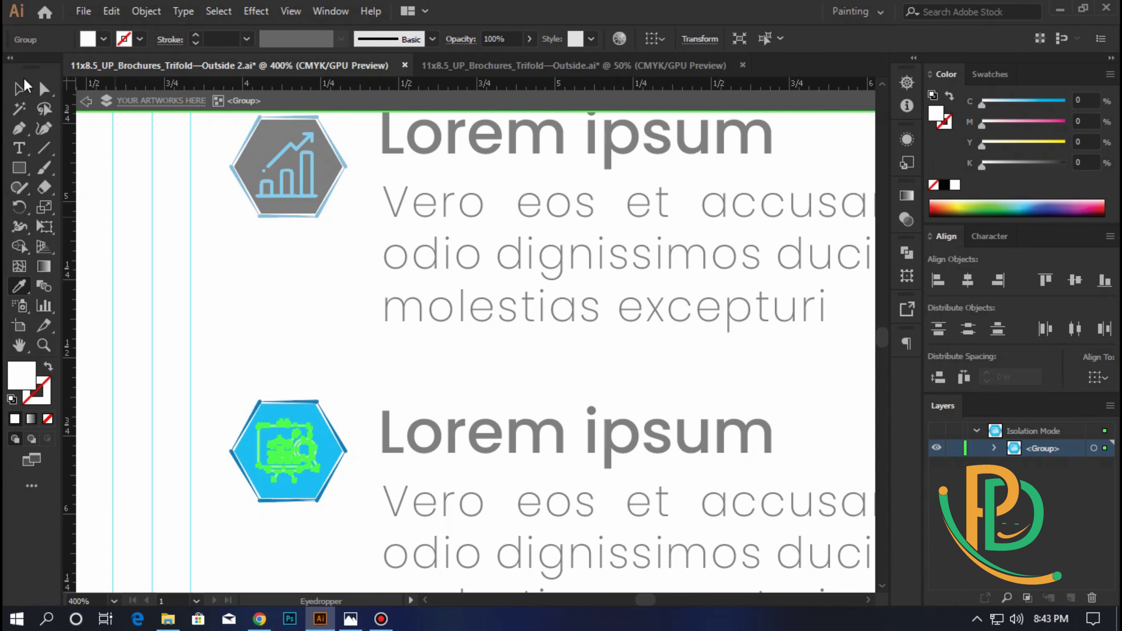
{"action": "left_click", "coordinate": [316, 295]}
{"action": "scroll", "coordinate": [308, 397], "scroll_direction": "up", "scroll_amount": 2}
{"action": "scroll", "coordinate": [308, 396], "scroll_direction": "up", "scroll_amount": 2}
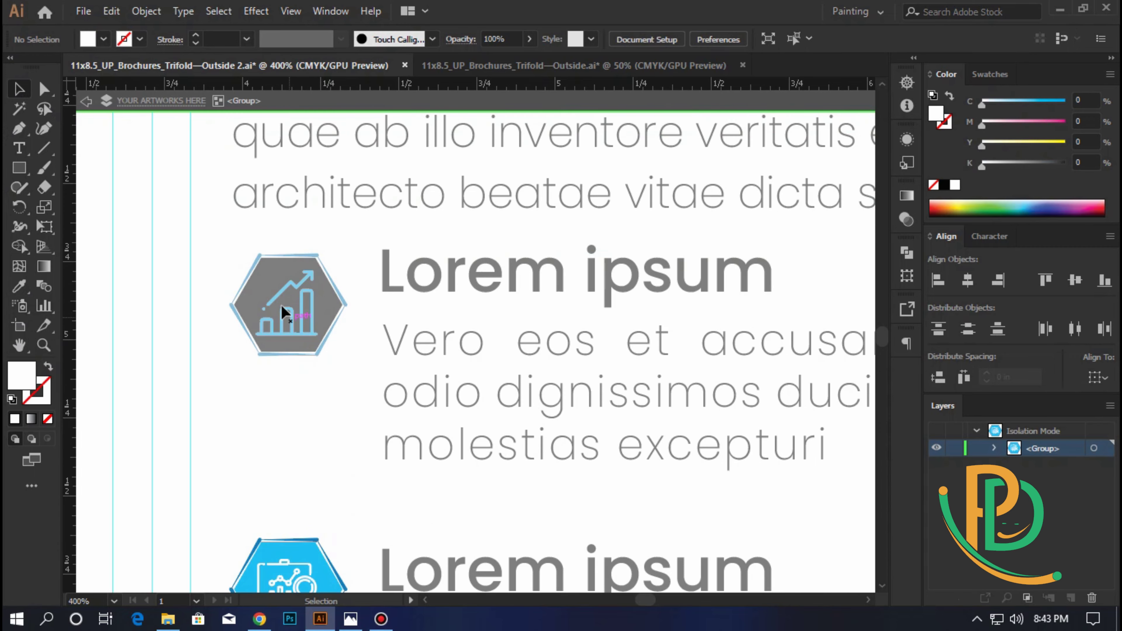
{"action": "key", "text": "Escape"}
- Fill the chart icon's hexagon with cyan sampled from the lower icon
{"action": "left_click", "coordinate": [267, 287]}
{"action": "double_click", "coordinate": [268, 287]}
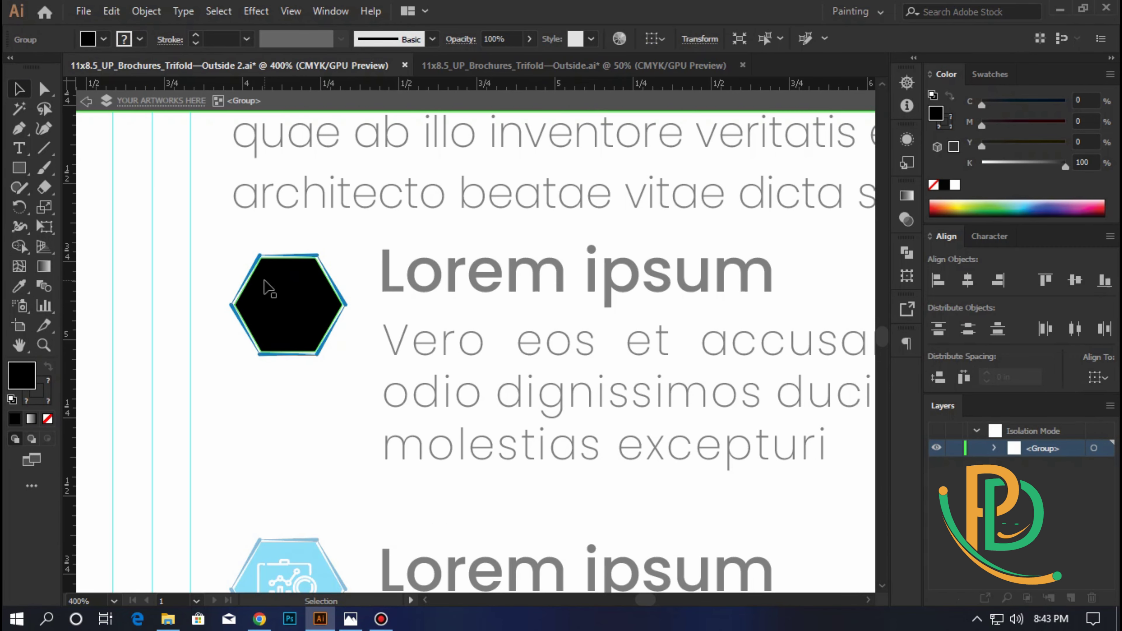
{"action": "left_click", "coordinate": [266, 289]}
{"action": "scroll", "coordinate": [255, 303], "scroll_direction": "down", "scroll_amount": 1}
{"action": "key", "text": "i"}
{"action": "left_click", "coordinate": [261, 491]}
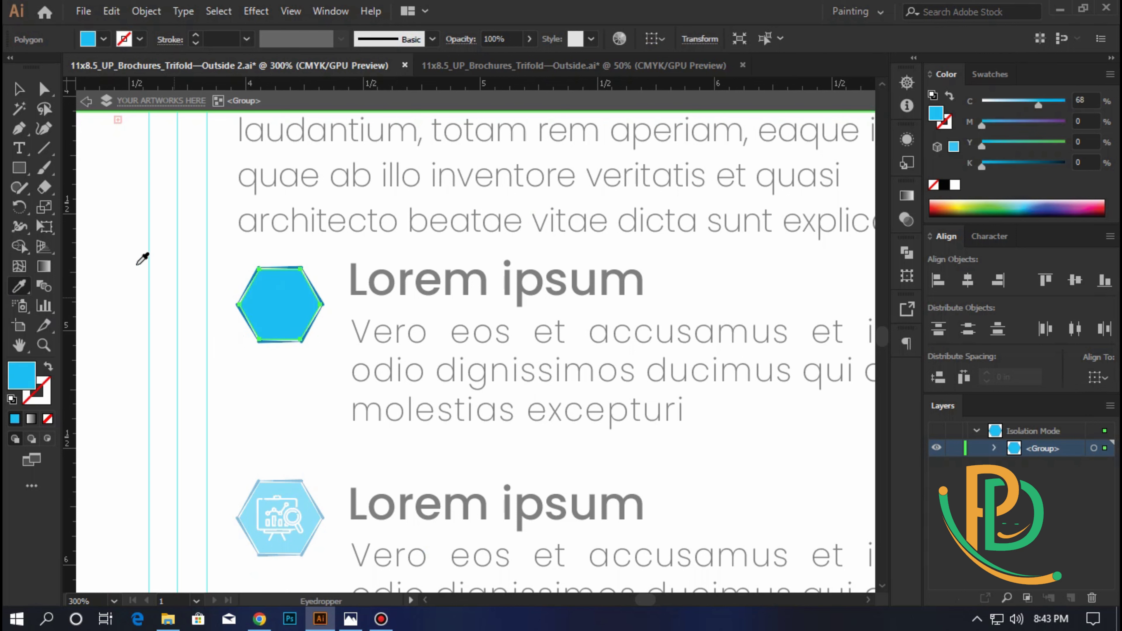
{"action": "left_click", "coordinate": [86, 106]}
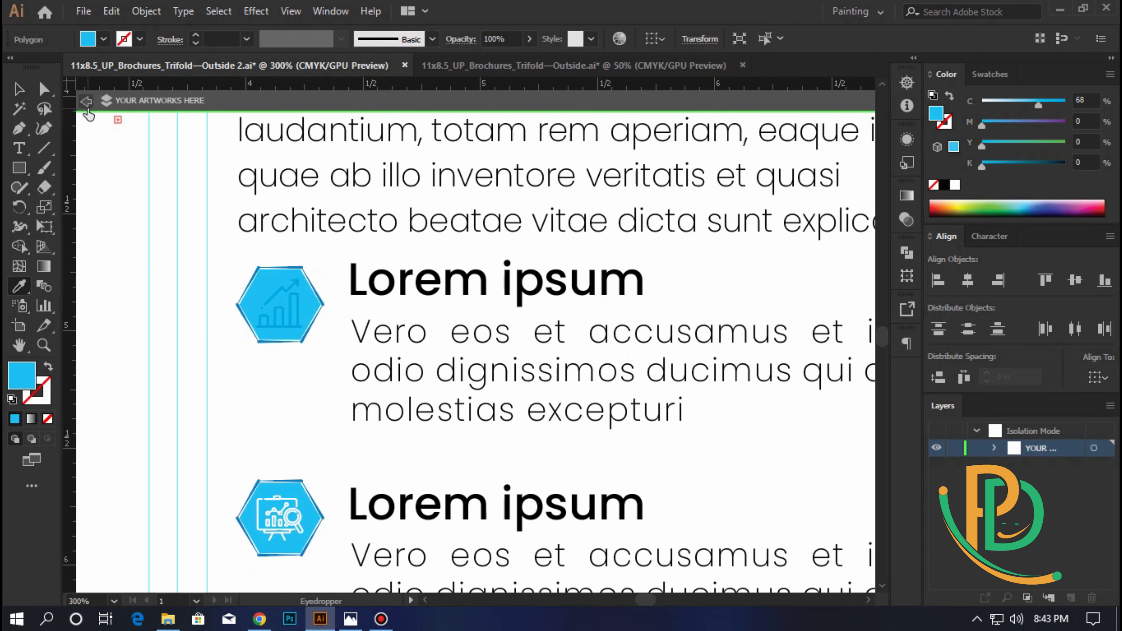
- Select and adjust the chart symbol inside its hexagon, then exit the group
{"action": "double_click", "coordinate": [293, 314]}
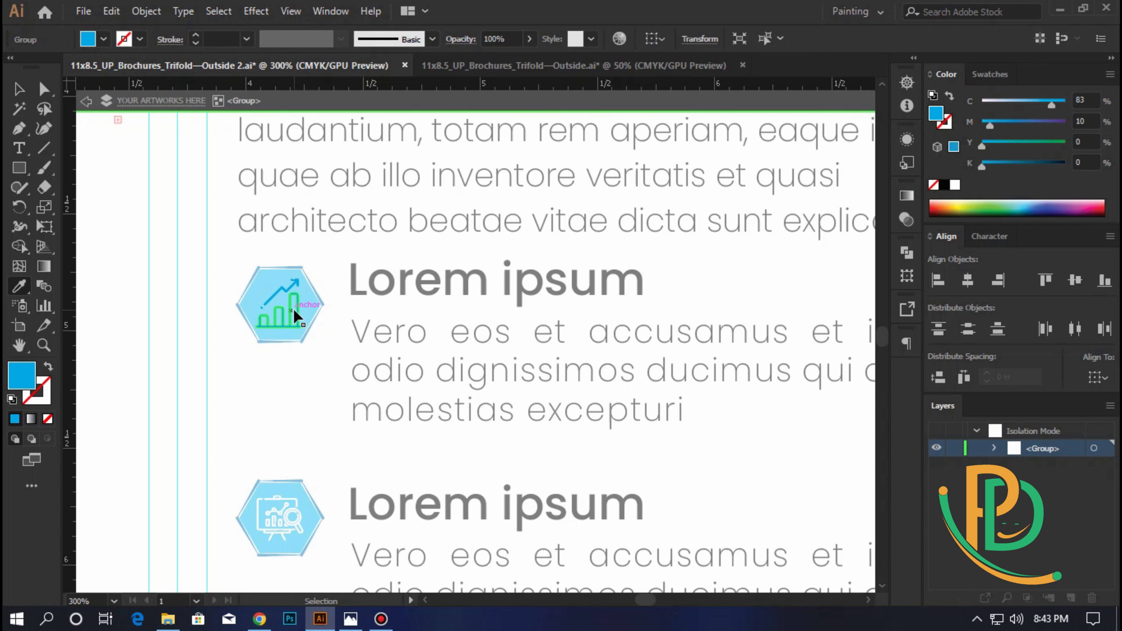
{"action": "left_click", "coordinate": [288, 388], "text": "ctrl"}
{"action": "left_click", "coordinate": [286, 295], "text": "ctrl"}
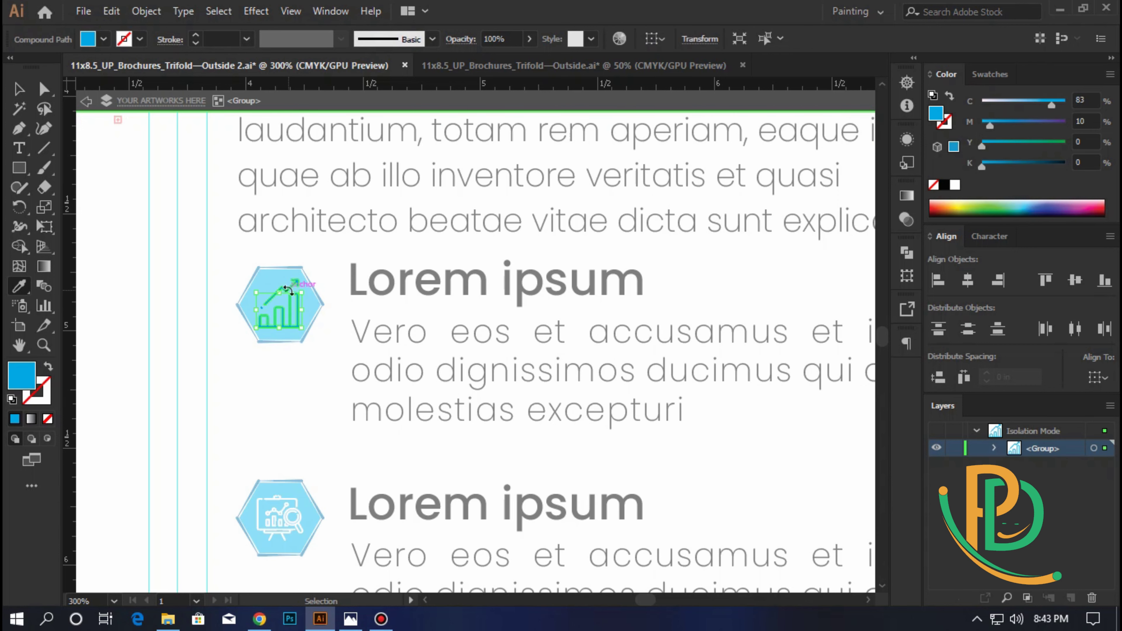
{"action": "left_click", "coordinate": [19, 89]}
{"action": "double_click", "coordinate": [269, 428]}
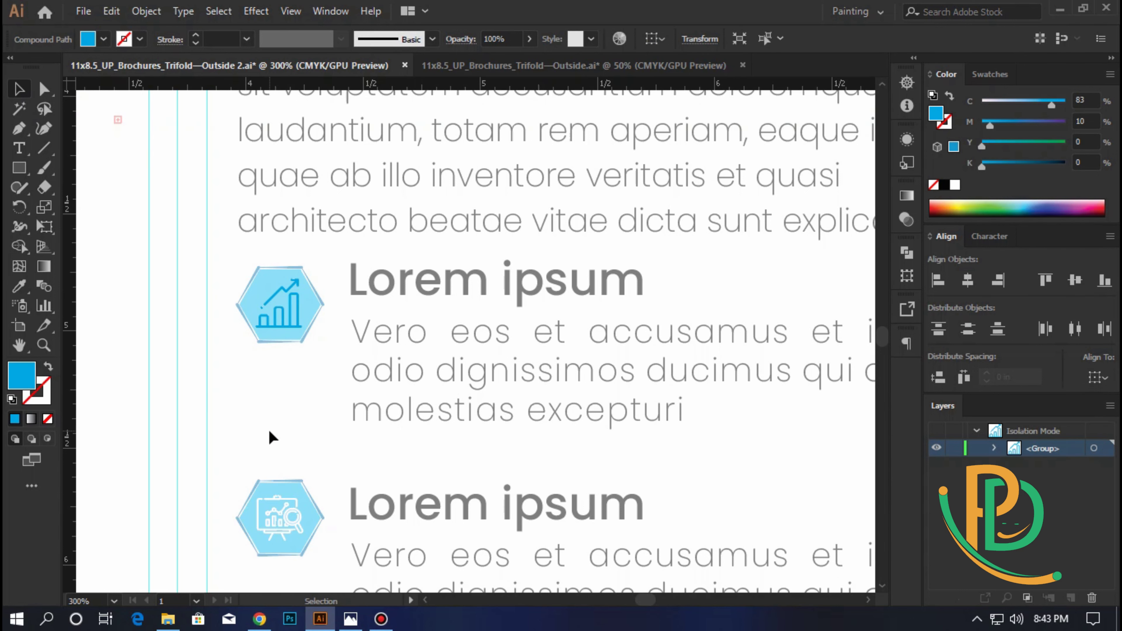
{"action": "left_click", "coordinate": [281, 326]}
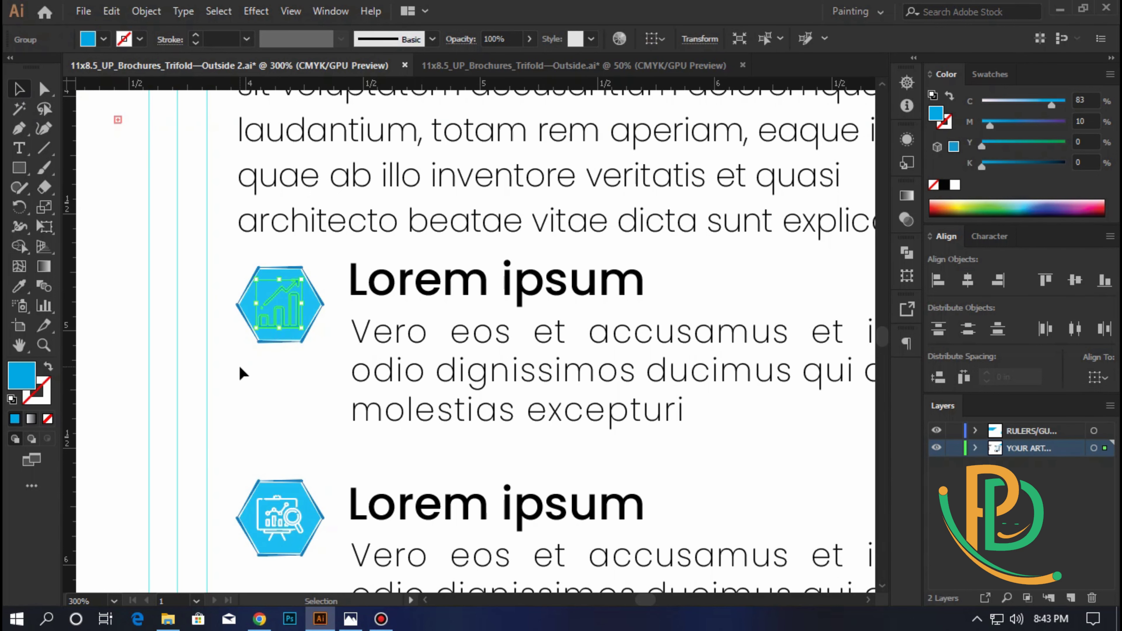
{"action": "scroll", "coordinate": [313, 401], "scroll_direction": "down", "scroll_amount": 3}
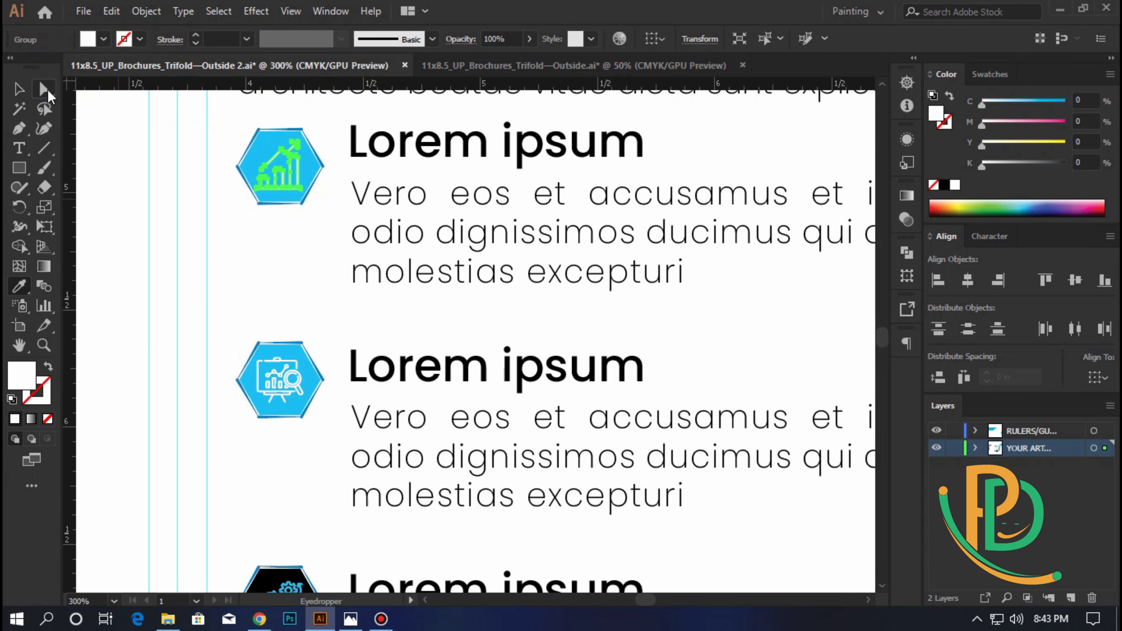
{"action": "left_click", "coordinate": [287, 302]}
{"action": "scroll", "coordinate": [283, 327], "scroll_direction": "down", "scroll_amount": 2}
{"action": "scroll", "coordinate": [273, 371], "scroll_direction": "down", "scroll_amount": 2}
- Fill the gear icon's black hexagon with cyan from the icon above
{"action": "left_click", "coordinate": [269, 403]}
{"action": "double_click", "coordinate": [270, 405]}
{"action": "left_click", "coordinate": [270, 405]}
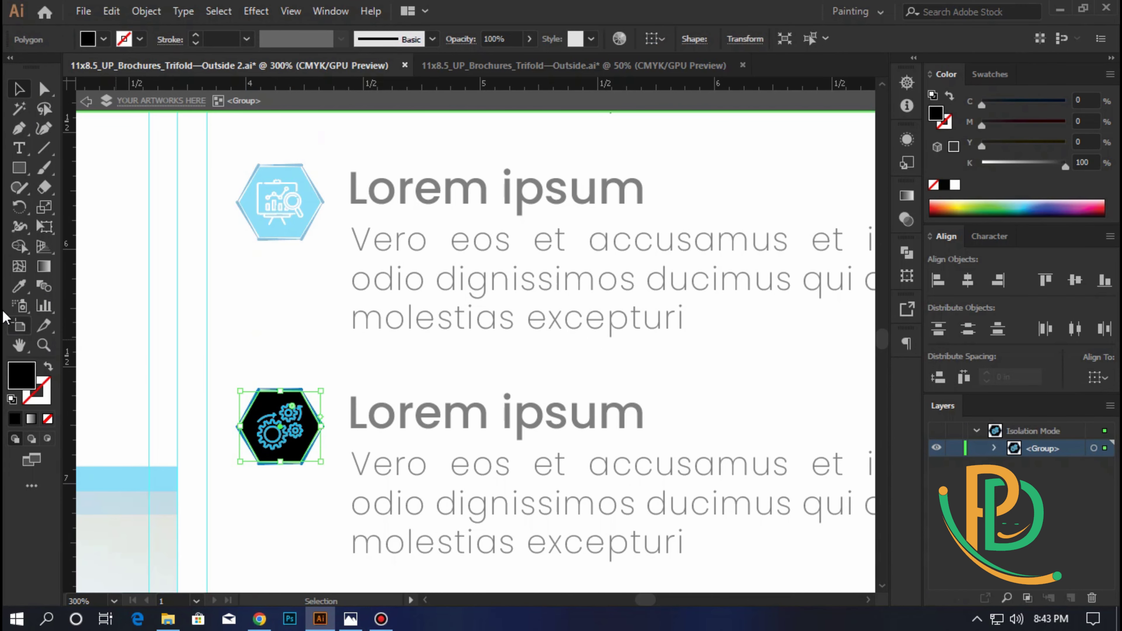
{"action": "left_click", "coordinate": [18, 287]}
{"action": "left_click", "coordinate": [285, 233]}
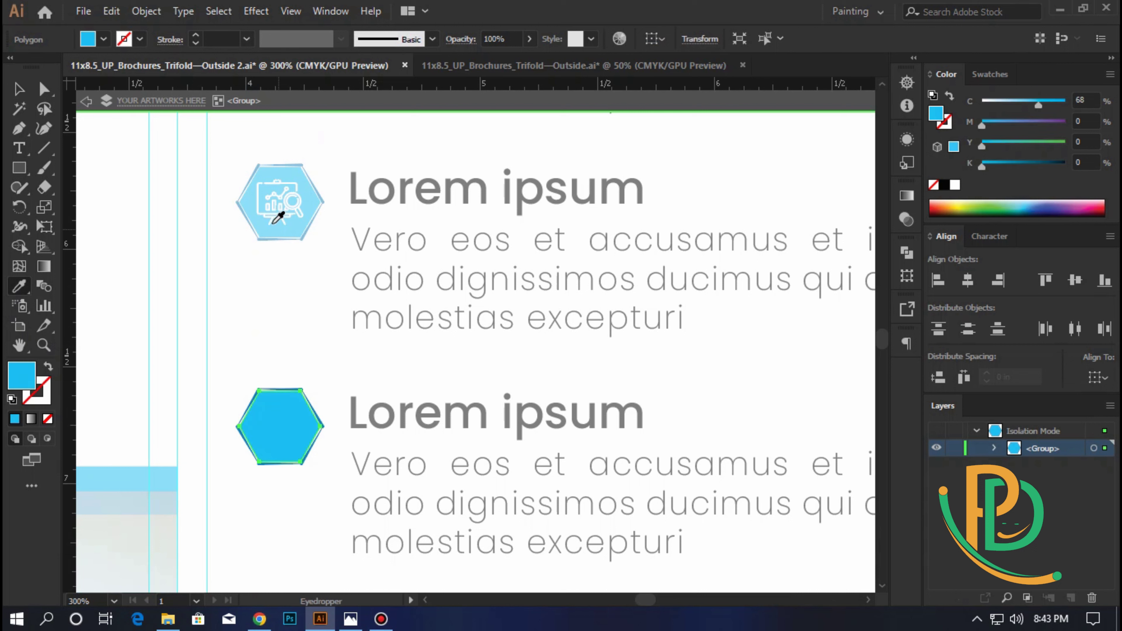
{"action": "left_click", "coordinate": [19, 93]}
{"action": "left_click", "coordinate": [282, 312]}
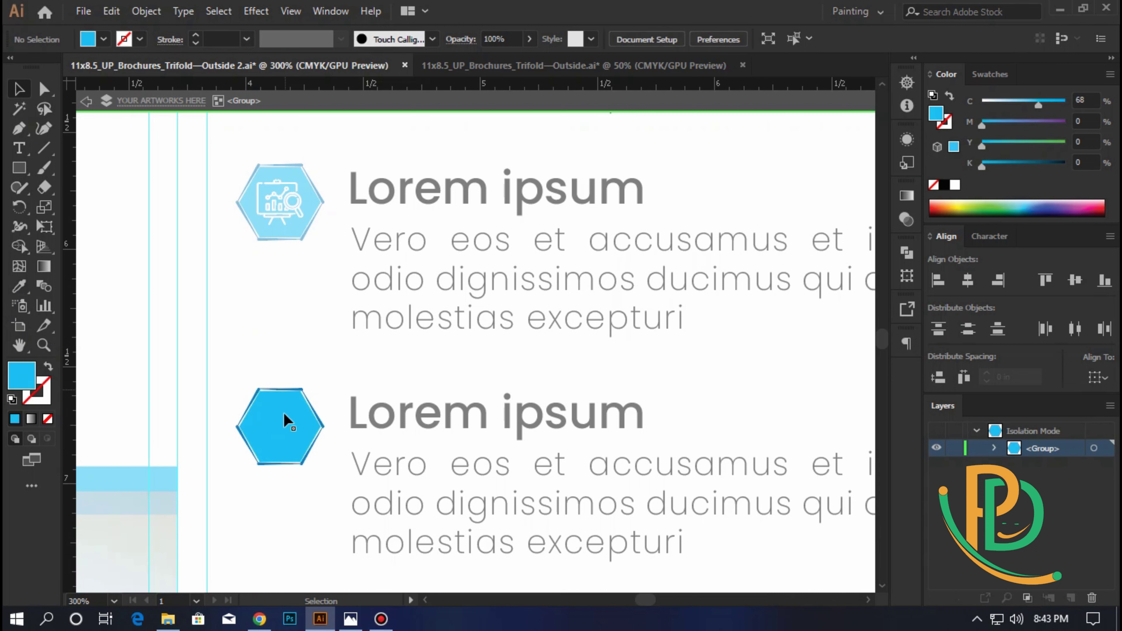
- Make the gear symbol inside its hexagon white
{"action": "left_click", "coordinate": [281, 425]}
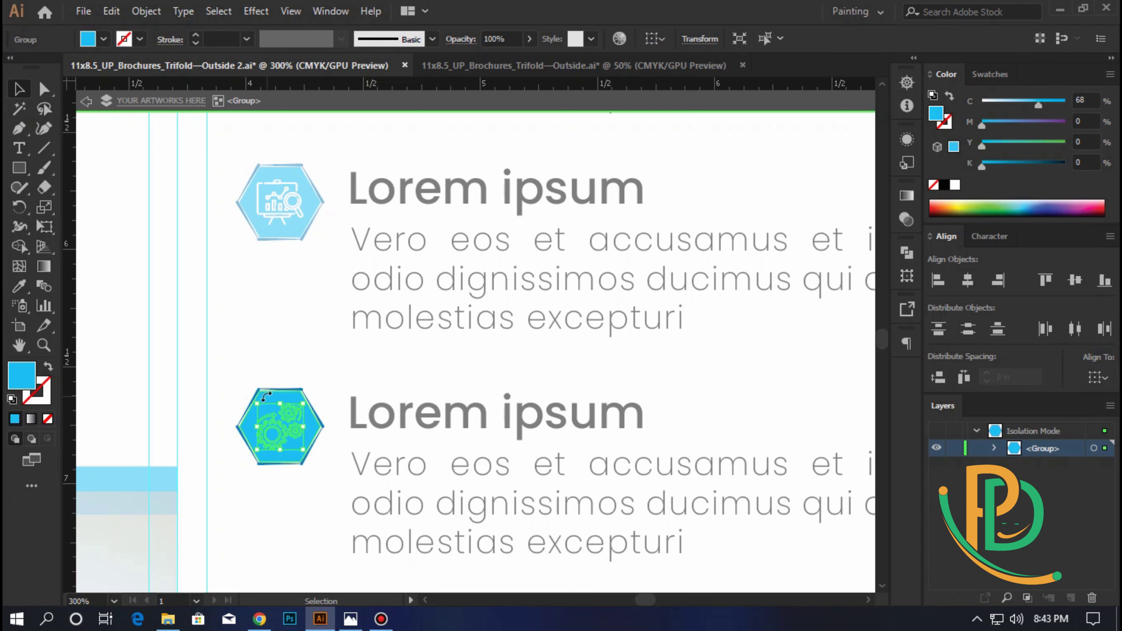
{"action": "left_click", "coordinate": [19, 286]}
{"action": "left_click", "coordinate": [242, 314]}
{"action": "scroll", "coordinate": [242, 354], "scroll_direction": "down", "scroll_amount": 3}
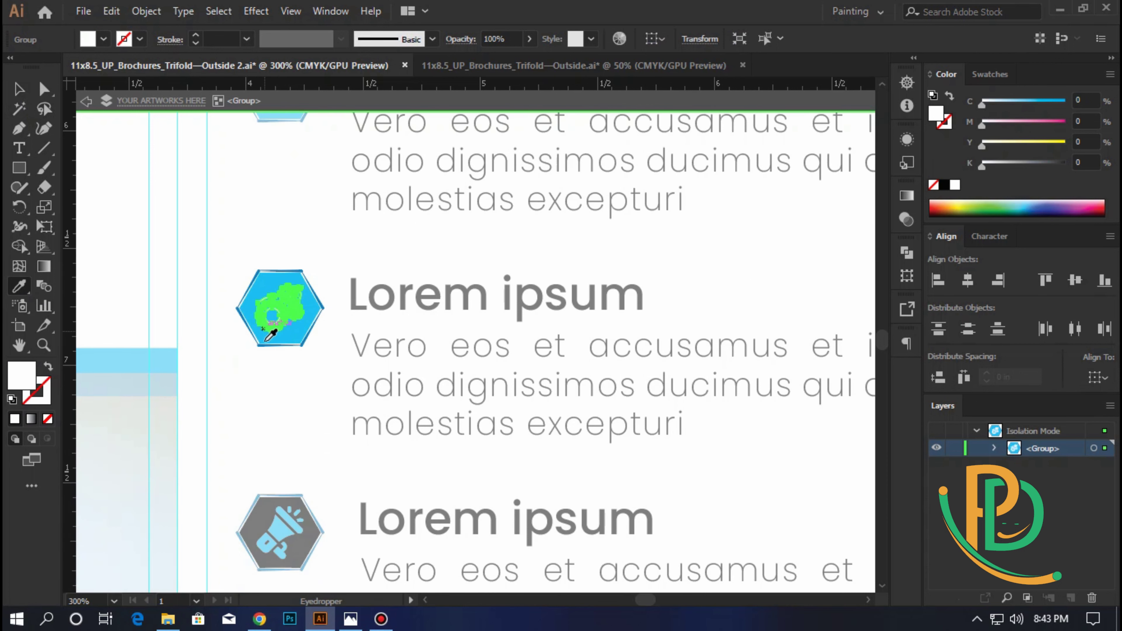
{"action": "scroll", "coordinate": [242, 389], "scroll_direction": "down", "scroll_amount": 2}
{"action": "left_click", "coordinate": [264, 393], "text": "ctrl"}
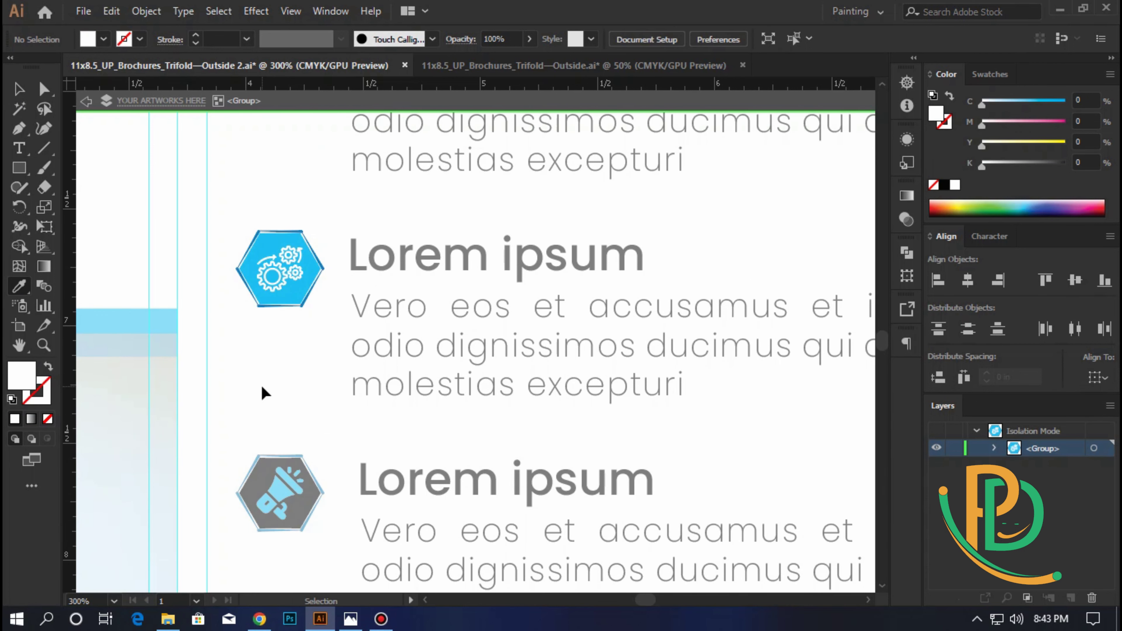
- Give the megaphone icon a cyan hexagon and a white symbol
{"action": "left_click", "coordinate": [267, 480], "text": "ctrl"}
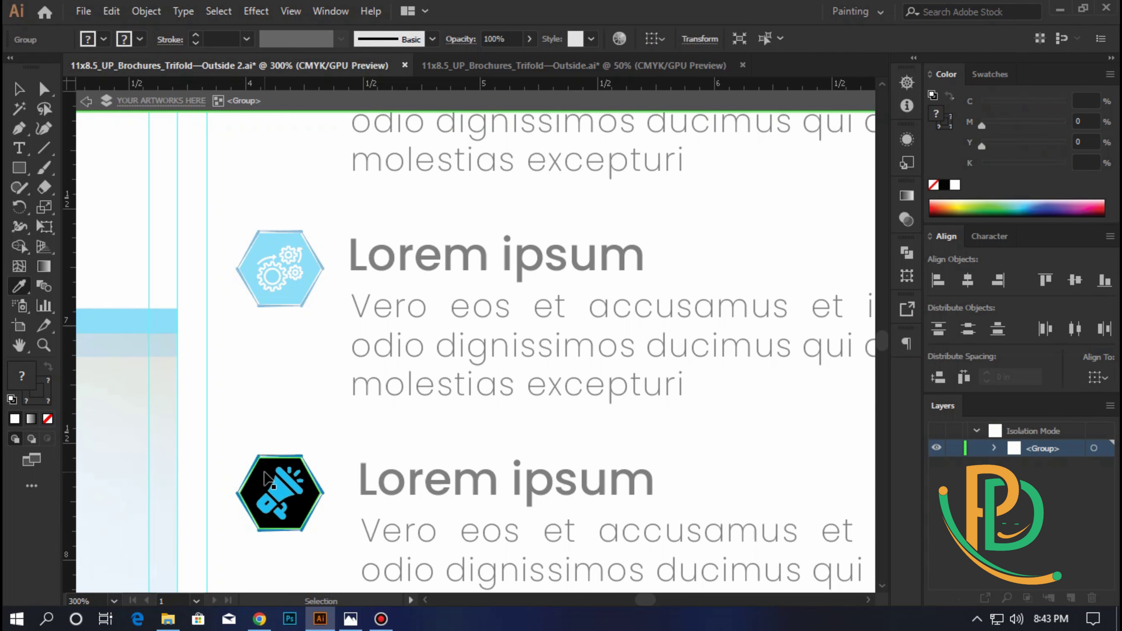
{"action": "left_click", "coordinate": [267, 479], "text": "ctrl"}
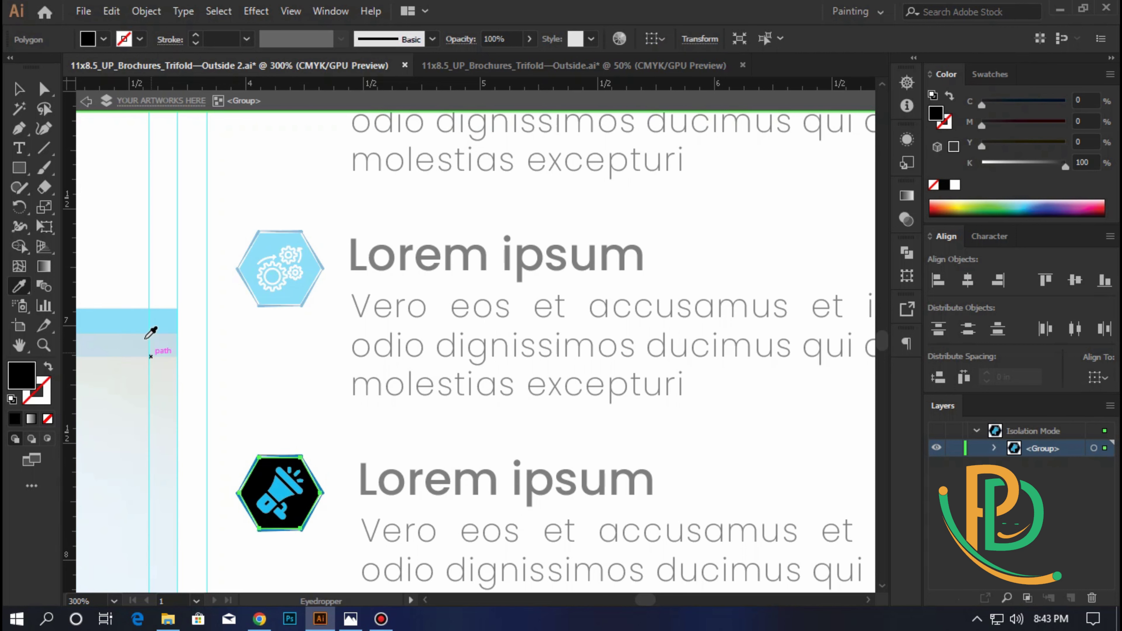
{"action": "left_click", "coordinate": [308, 278]}
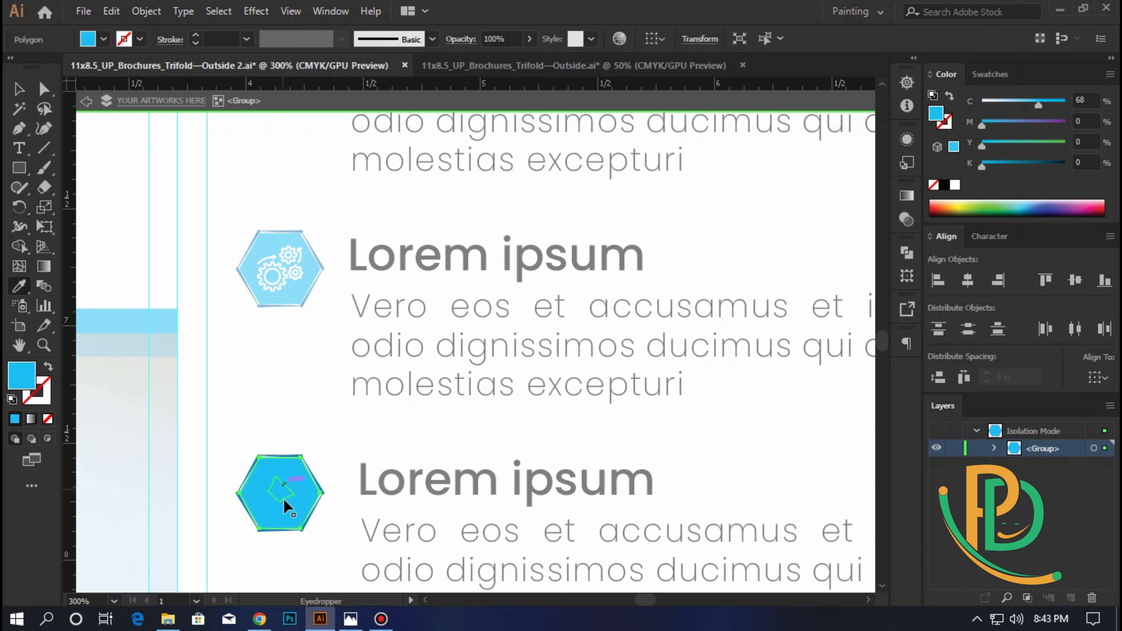
{"action": "left_click", "coordinate": [285, 482], "text": "ctrl"}
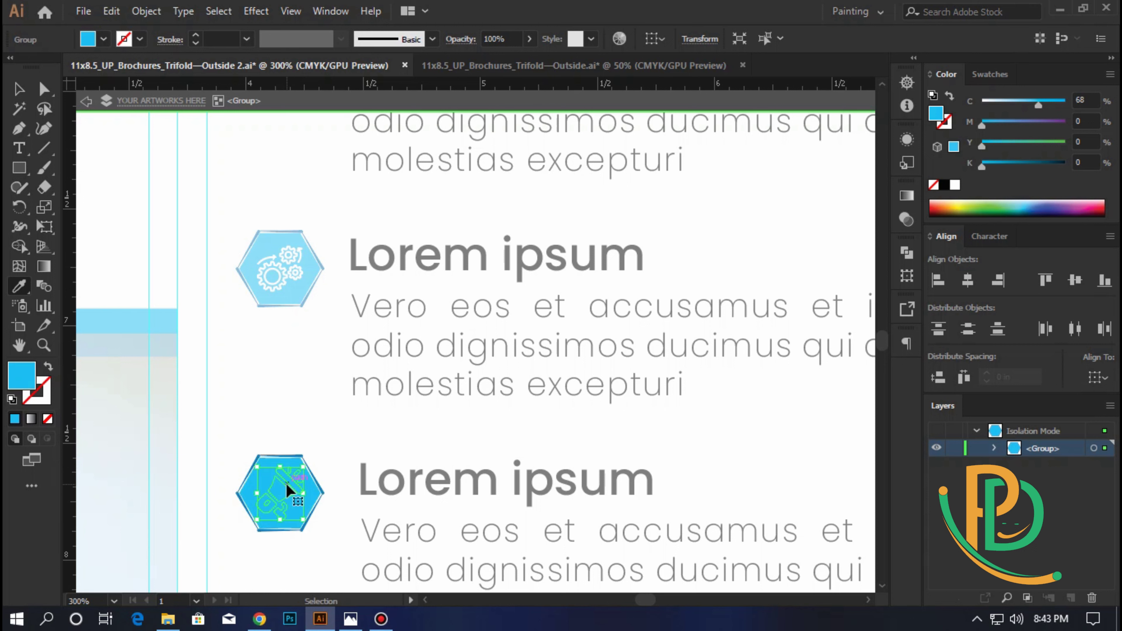
{"action": "left_click", "coordinate": [309, 395]}
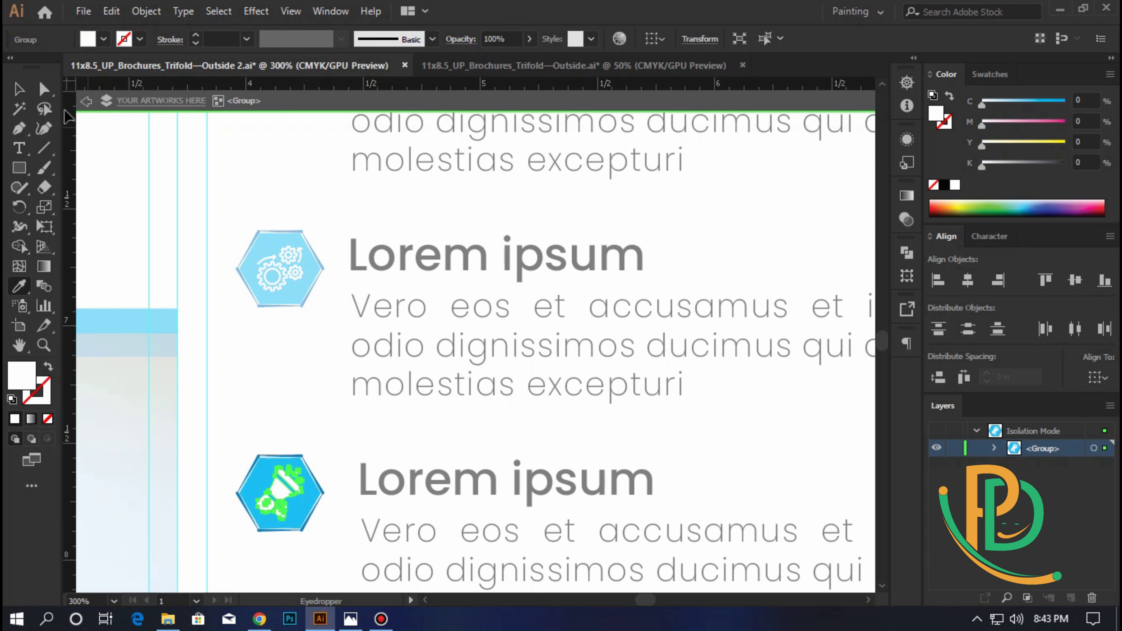
{"action": "key", "text": "v"}
{"action": "key", "text": "Escape"}
- Select the first service item and nudge it down slightly
{"action": "scroll", "coordinate": [312, 426], "scroll_direction": "down", "scroll_amount": 4}
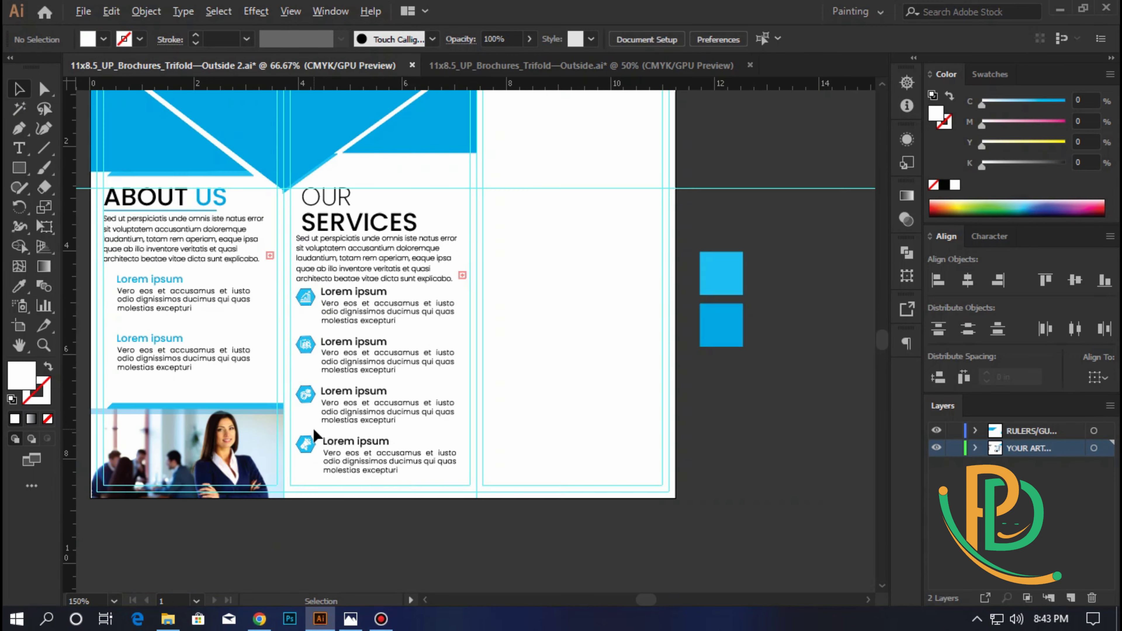
{"action": "scroll", "coordinate": [312, 302], "scroll_direction": "up", "scroll_amount": 1}
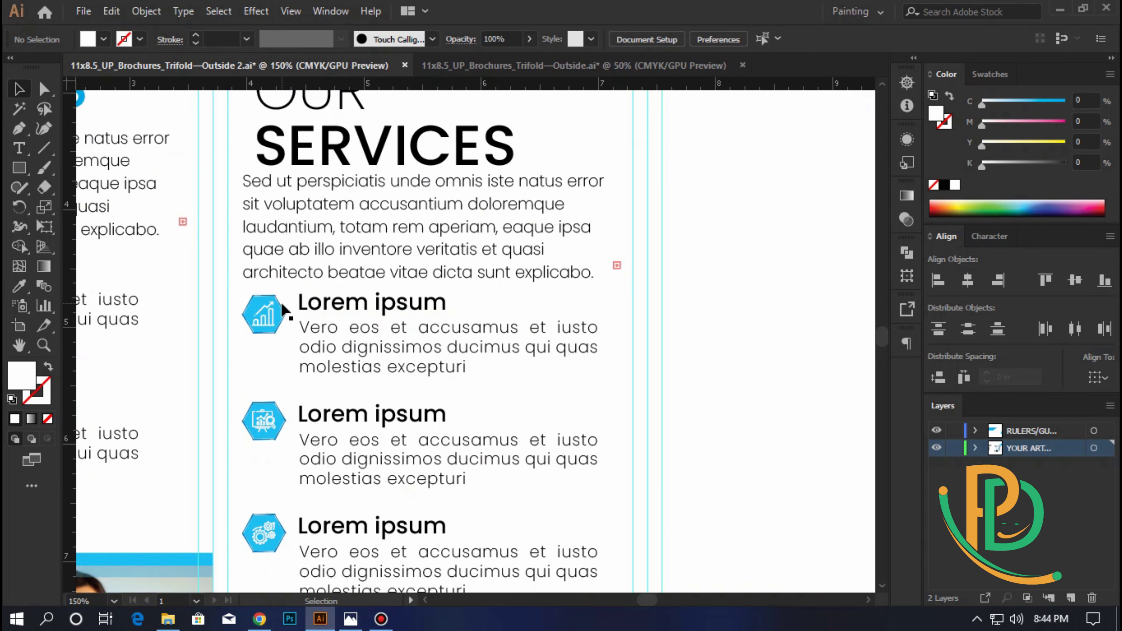
{"action": "left_click", "coordinate": [283, 316]}
{"action": "left_click", "coordinate": [351, 315], "text": "shift"}
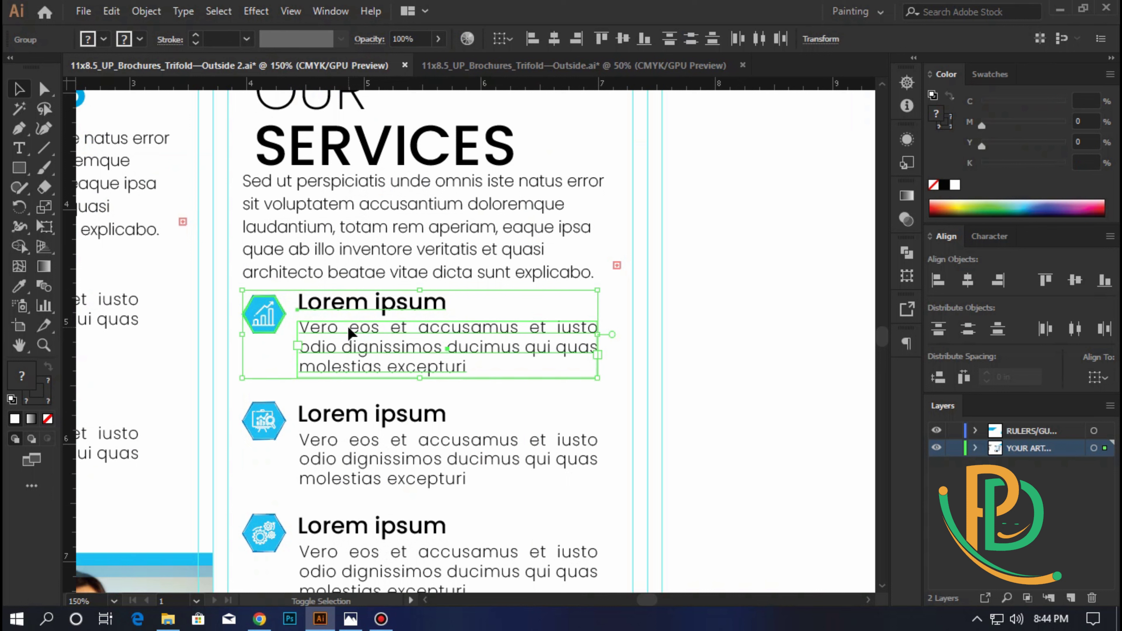
{"action": "key", "text": "a"}
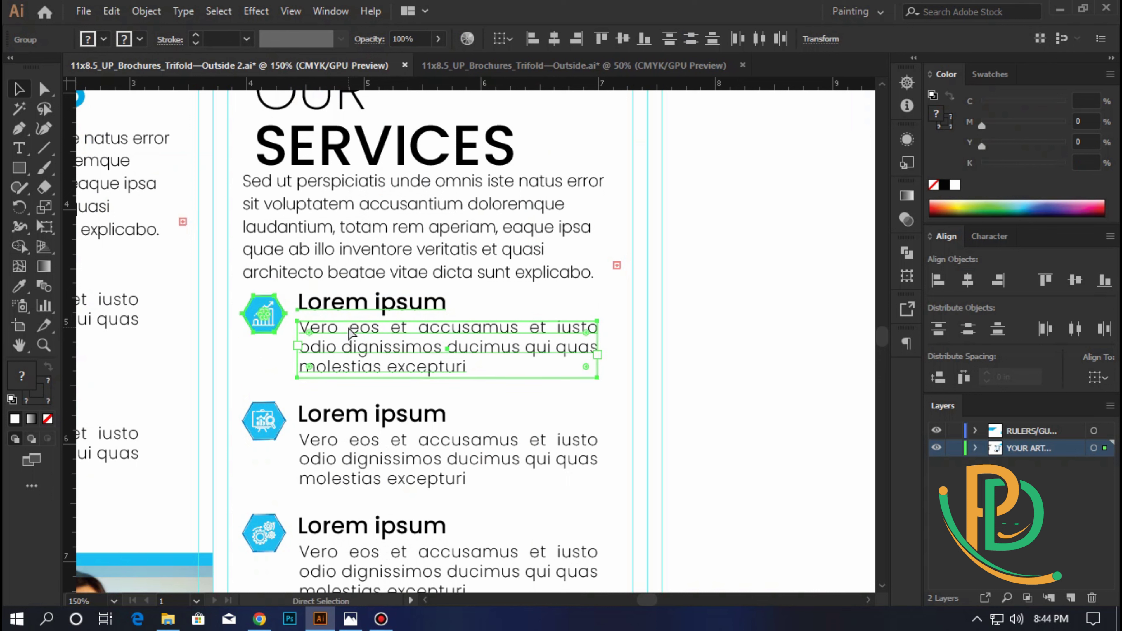
{"action": "key", "text": "v"}
{"action": "key", "text": "Down"}
{"action": "key", "text": "Down"}
{"action": "key", "text": "Down"}
{"action": "key", "text": "Down"}
{"action": "key", "text": "Down"}
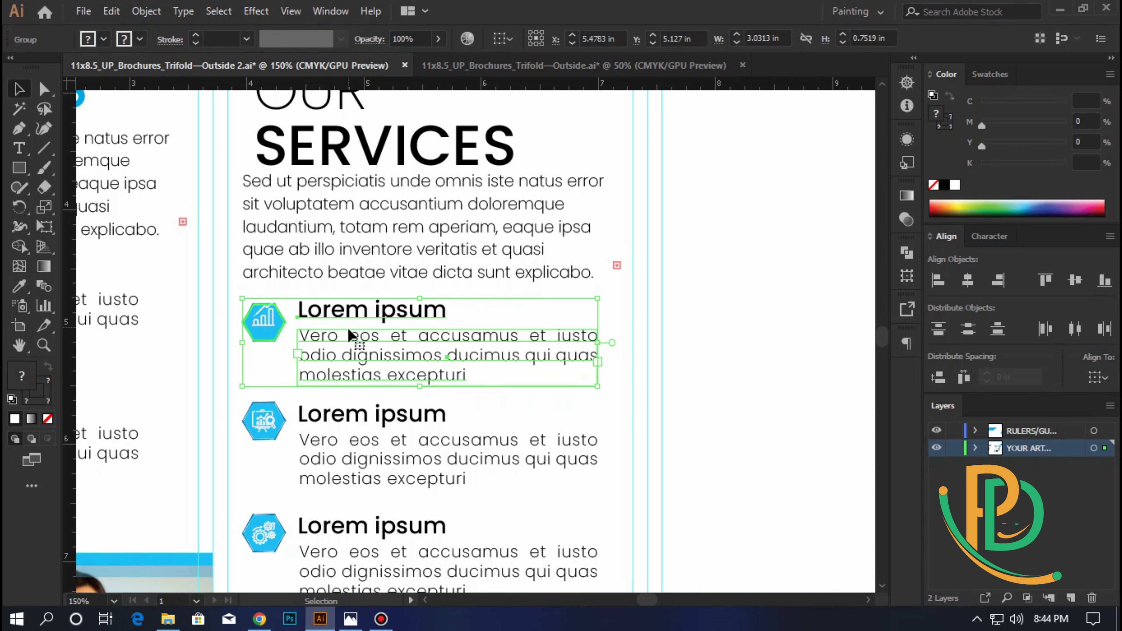
- Select the bottom service item's icon and text and nudge it further down
{"action": "scroll", "coordinate": [349, 337], "scroll_direction": "down", "scroll_amount": 3}
{"action": "scroll", "coordinate": [358, 353], "scroll_direction": "down", "scroll_amount": 4}
{"action": "left_click", "coordinate": [349, 367]}
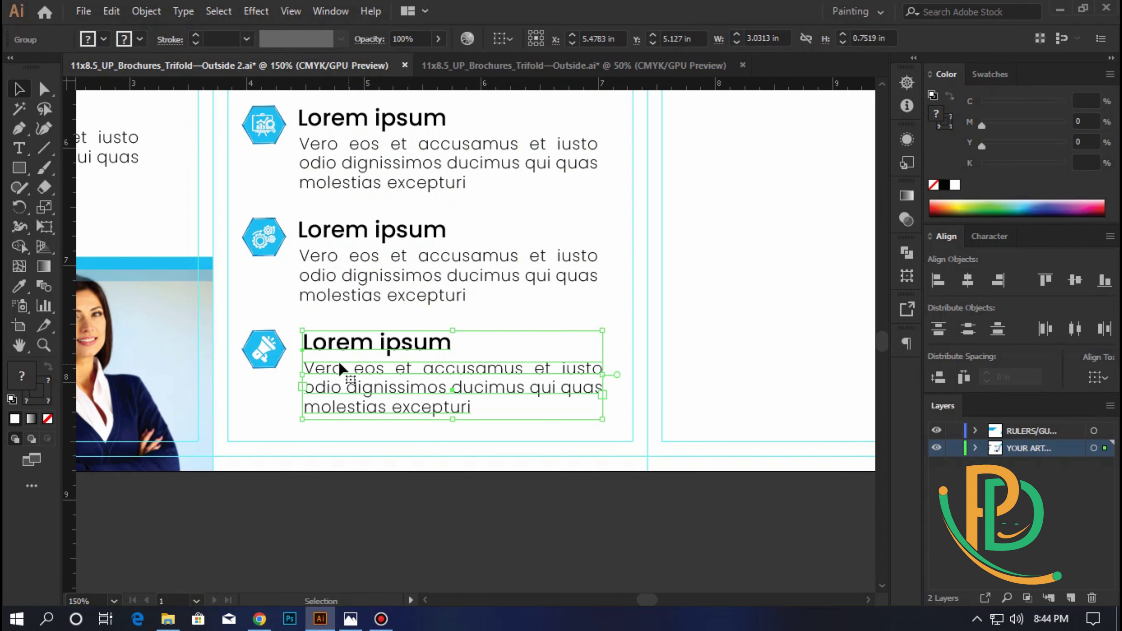
{"action": "key", "text": "a"}
{"action": "left_click", "coordinate": [274, 349], "text": "shift"}
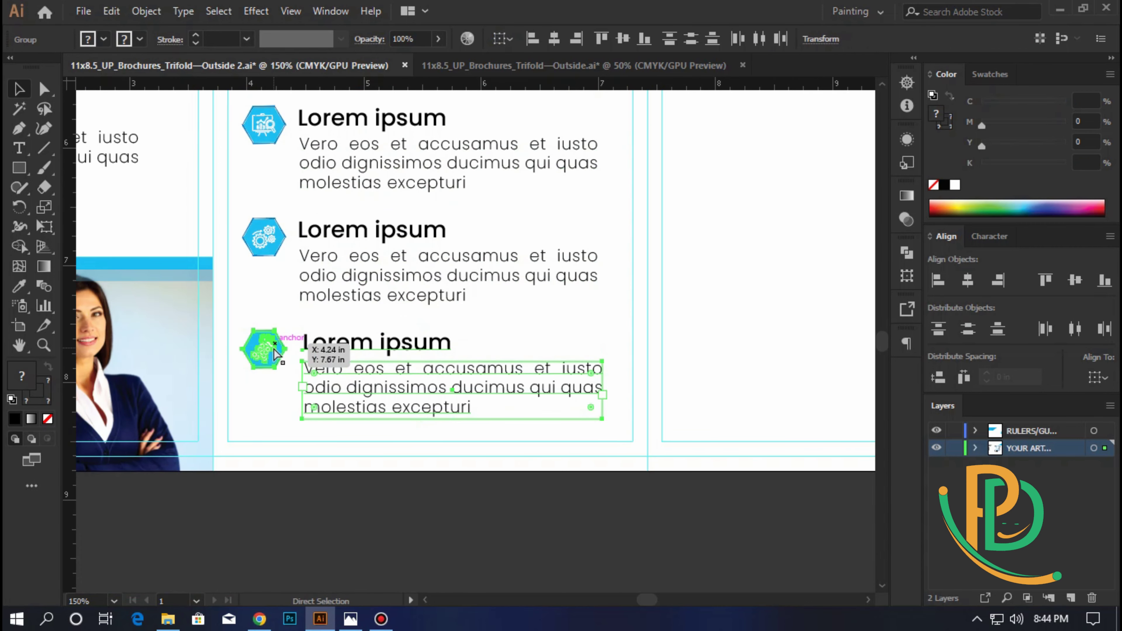
{"action": "key", "text": "v"}
{"action": "key", "text": "Down"}
{"action": "key", "text": "Down"}
{"action": "key", "text": "Down"}
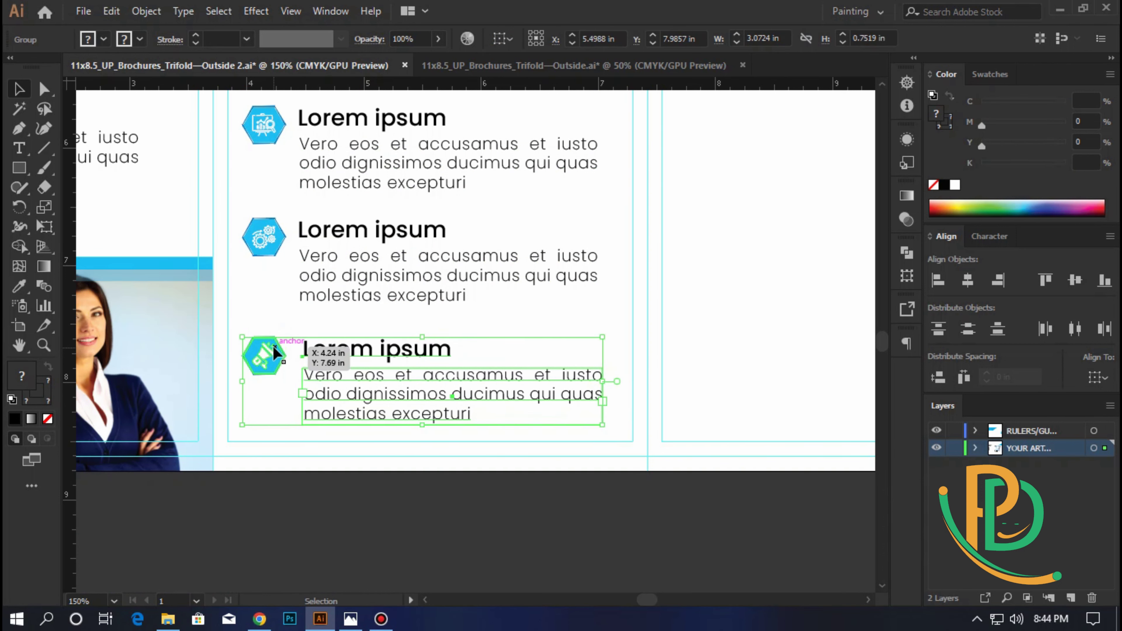
{"action": "key", "text": "ctrl+minus"}
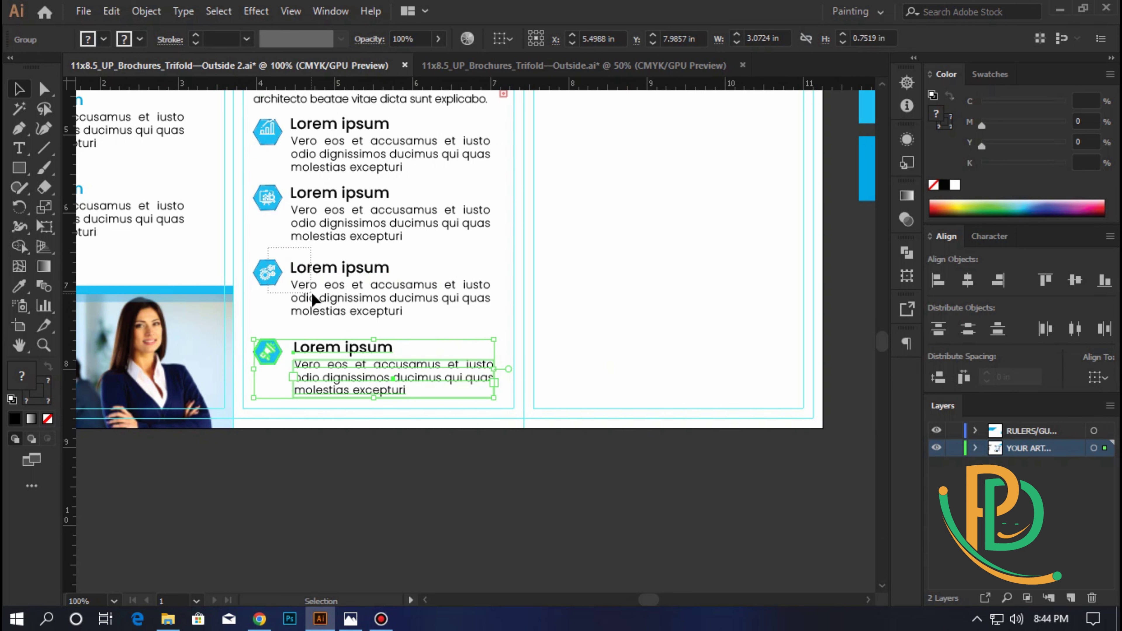
- Group the second service item's hexagon icon with its Lorem ipsum text
{"action": "left_click", "coordinate": [313, 299]}
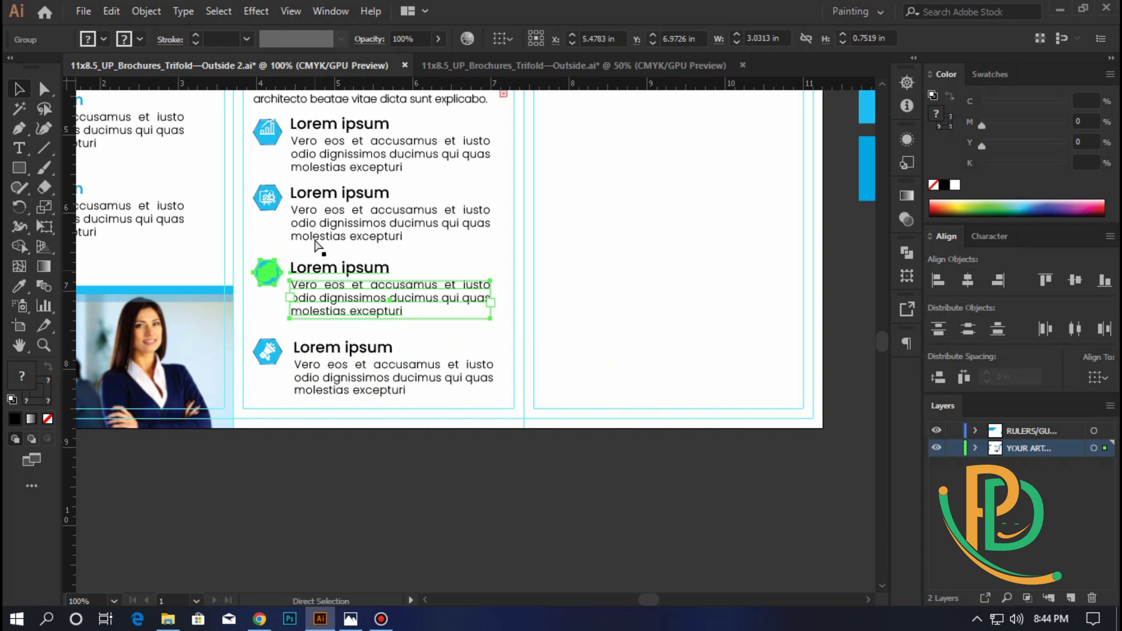
{"action": "left_click", "coordinate": [312, 223]}
{"action": "left_click", "coordinate": [306, 211]}
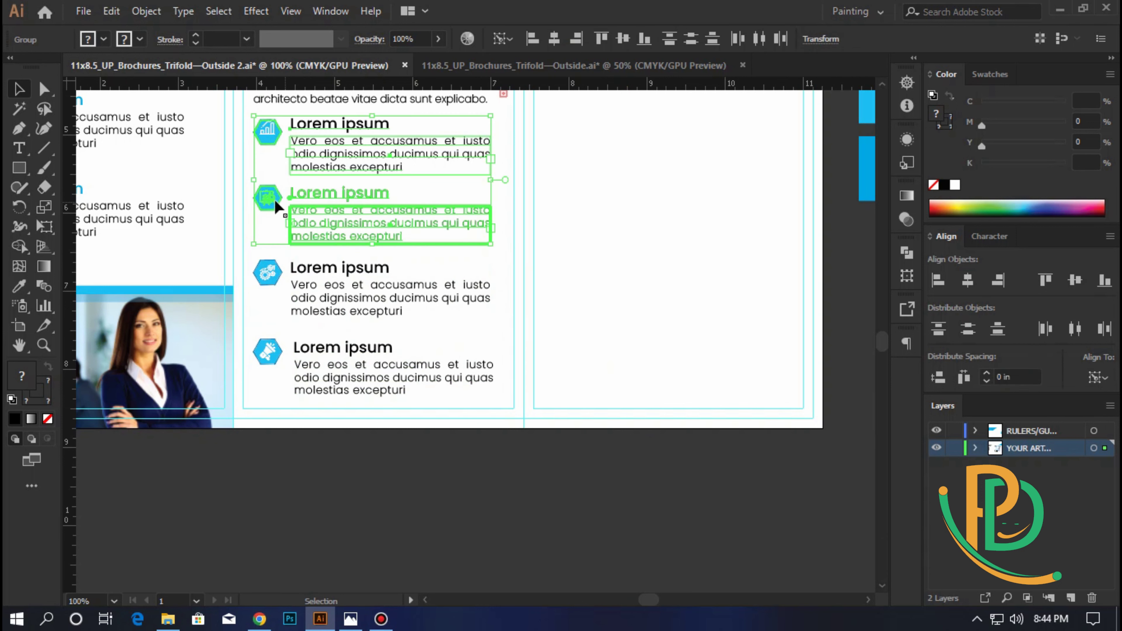
{"action": "left_click", "coordinate": [261, 181]}
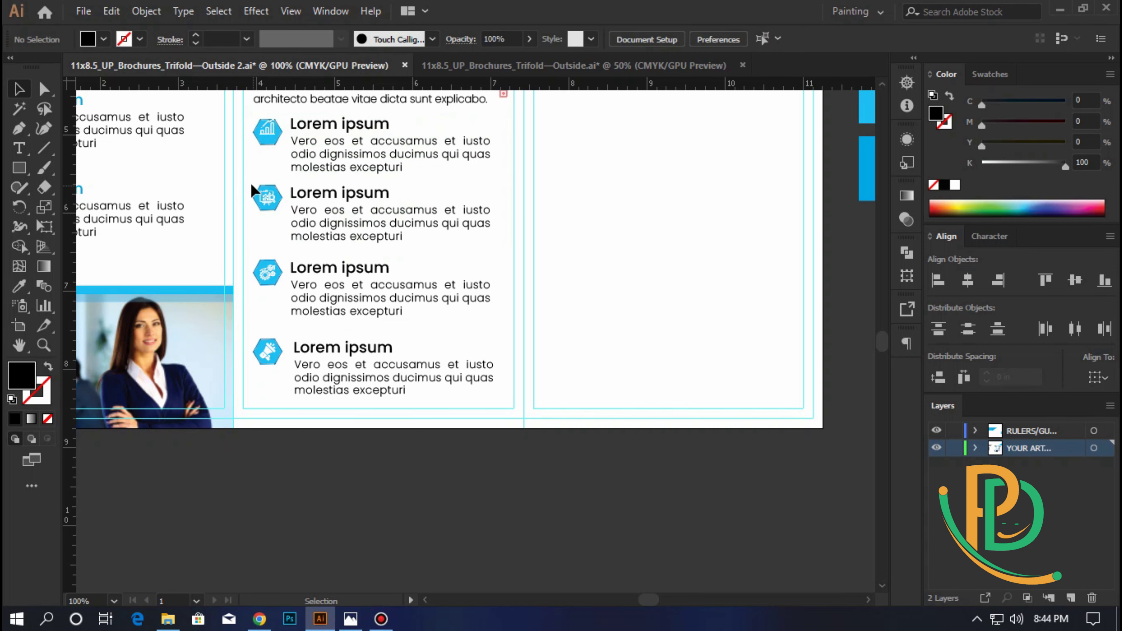
{"action": "right_click", "coordinate": [309, 203]}
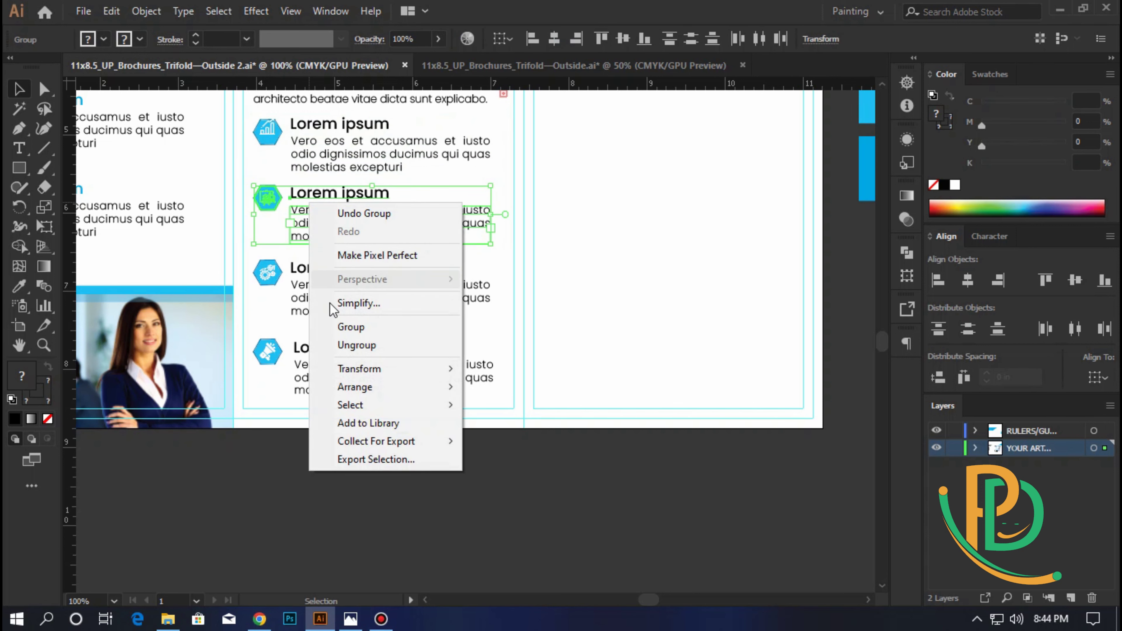
{"action": "left_click", "coordinate": [344, 327]}
{"action": "scroll", "coordinate": [369, 375], "scroll_direction": "up", "scroll_amount": 3}
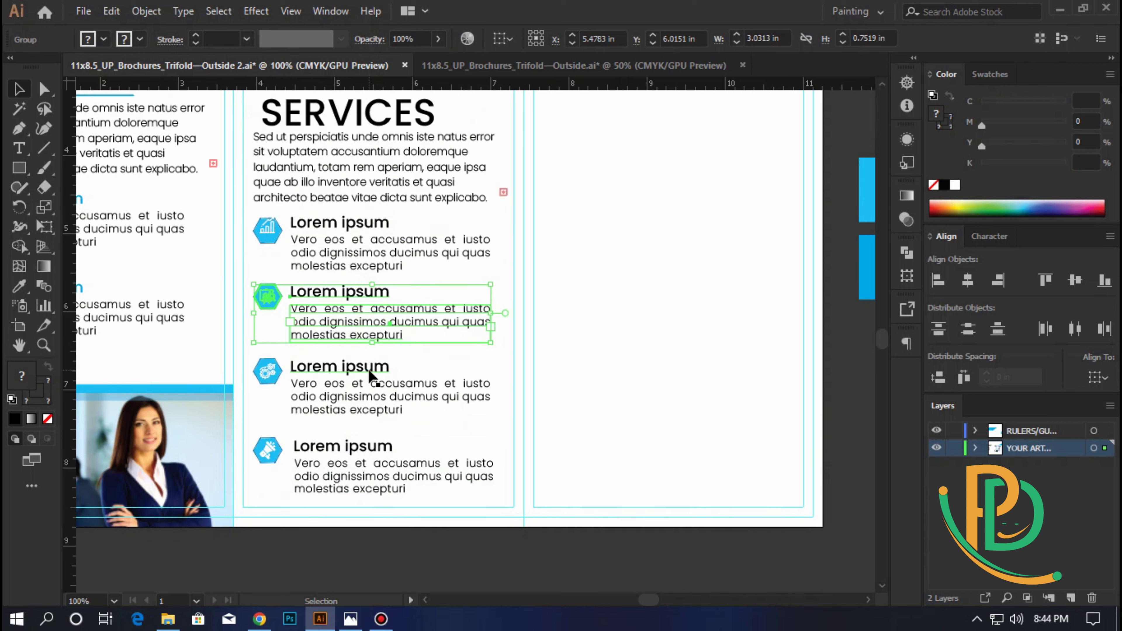
{"action": "key", "text": "ctrl+shift+a"}
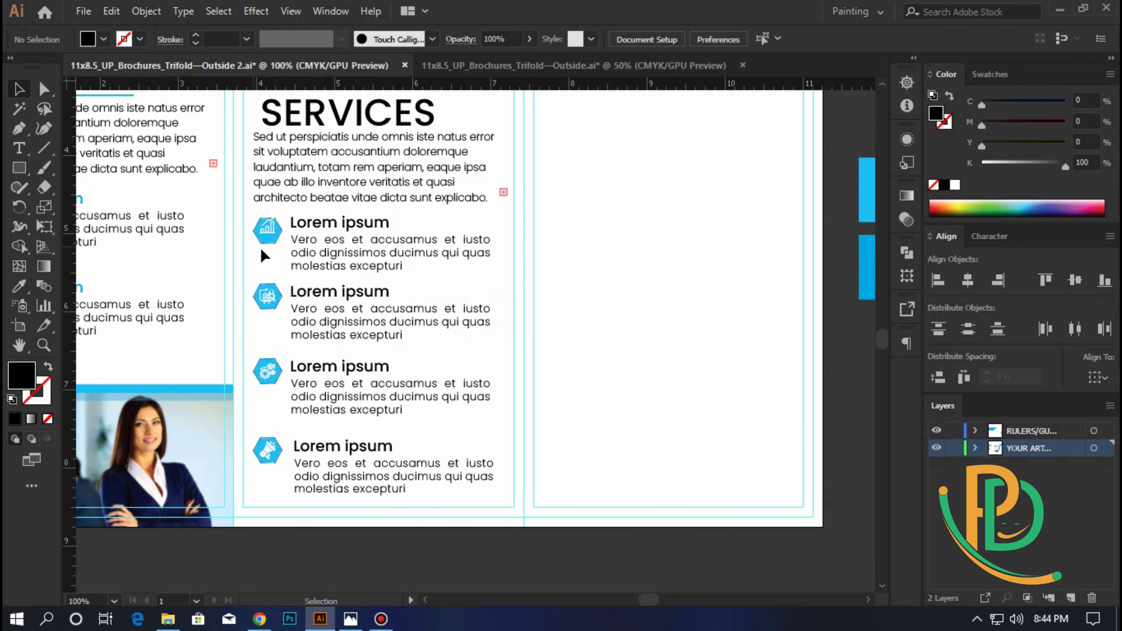
- Select all four service items and distribute them by vertical centres, with Align To set
{"action": "left_click", "coordinate": [375, 482]}
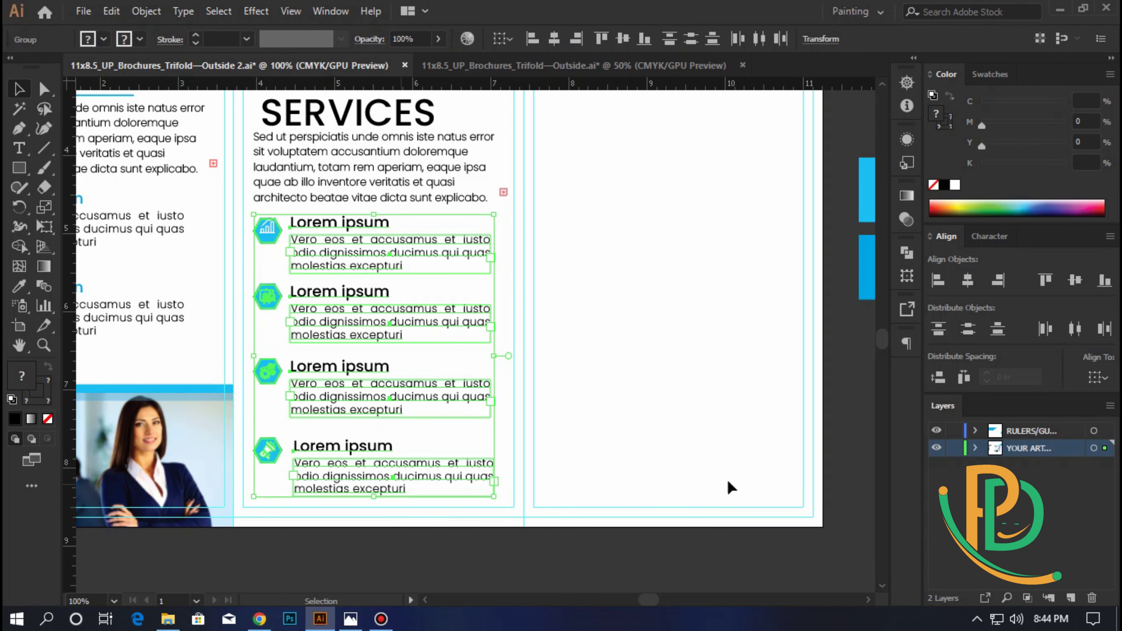
{"action": "left_click", "coordinate": [1083, 386]}
{"action": "left_click", "coordinate": [1051, 401]}
{"action": "left_click", "coordinate": [976, 334]}
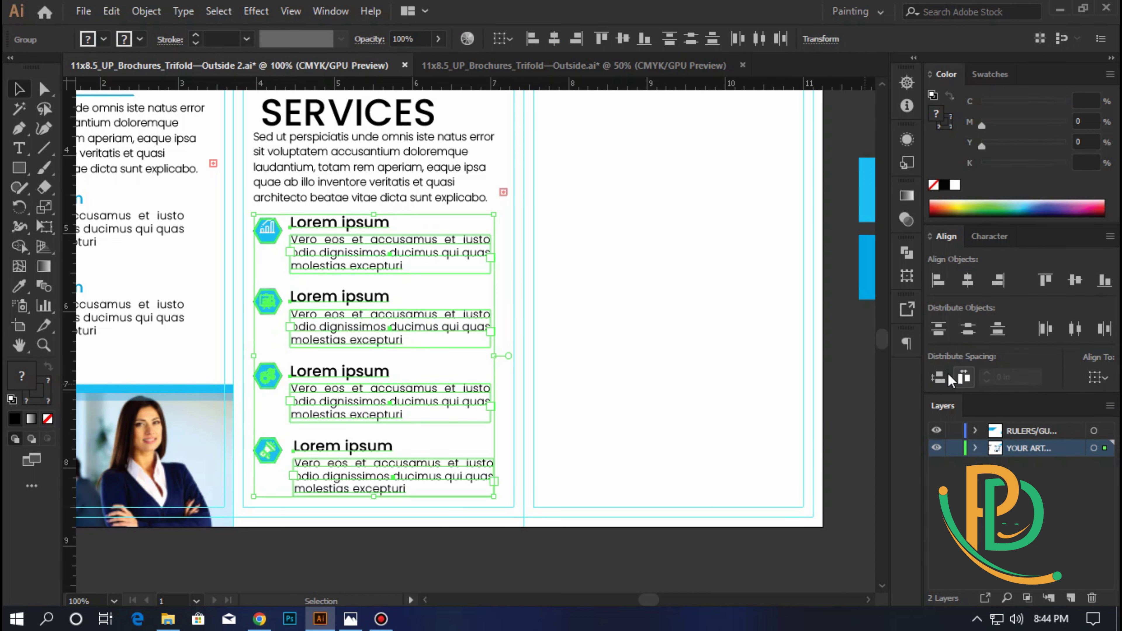
{"action": "left_click", "coordinate": [694, 388]}
{"action": "scroll", "coordinate": [614, 389], "scroll_direction": "up", "scroll_amount": 2}
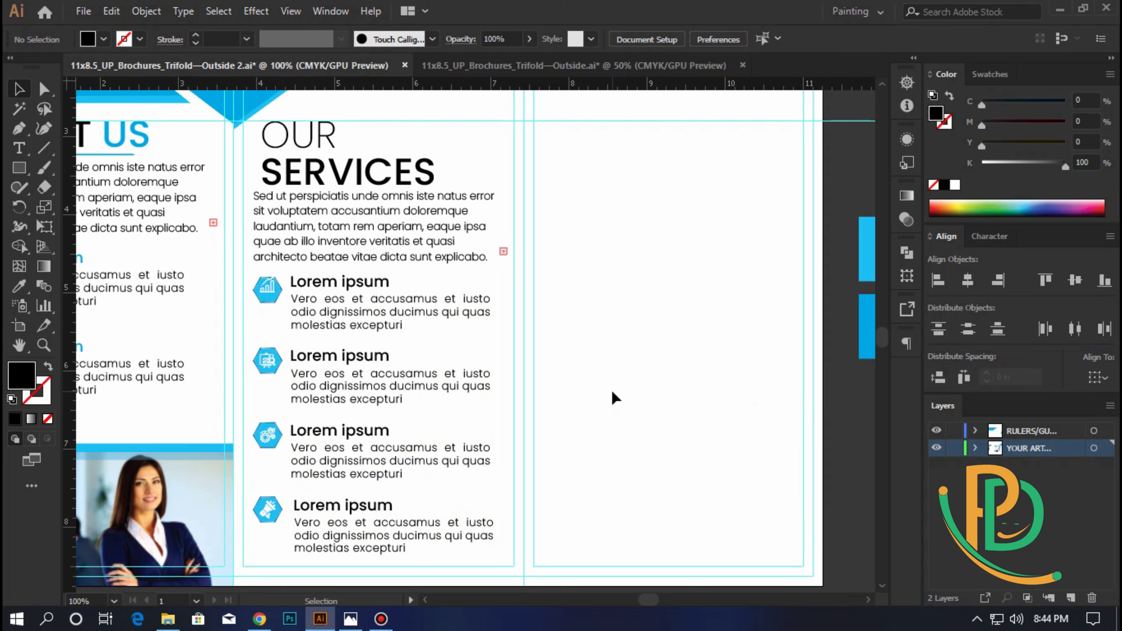
- Select the OUR SERVICES heading text
{"action": "scroll", "coordinate": [611, 389], "scroll_direction": "up", "scroll_amount": 2}
{"action": "scroll", "coordinate": [611, 389], "scroll_direction": "down", "scroll_amount": 1}
{"action": "scroll", "coordinate": [611, 389], "scroll_direction": "down", "scroll_amount": 1}
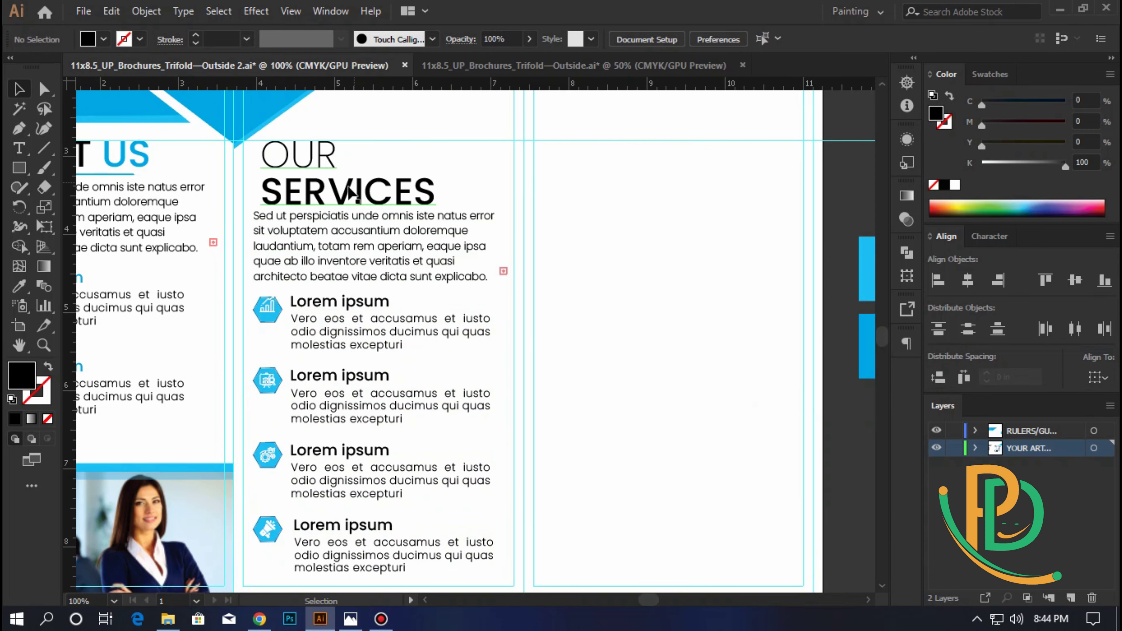
{"action": "left_click", "coordinate": [349, 203]}
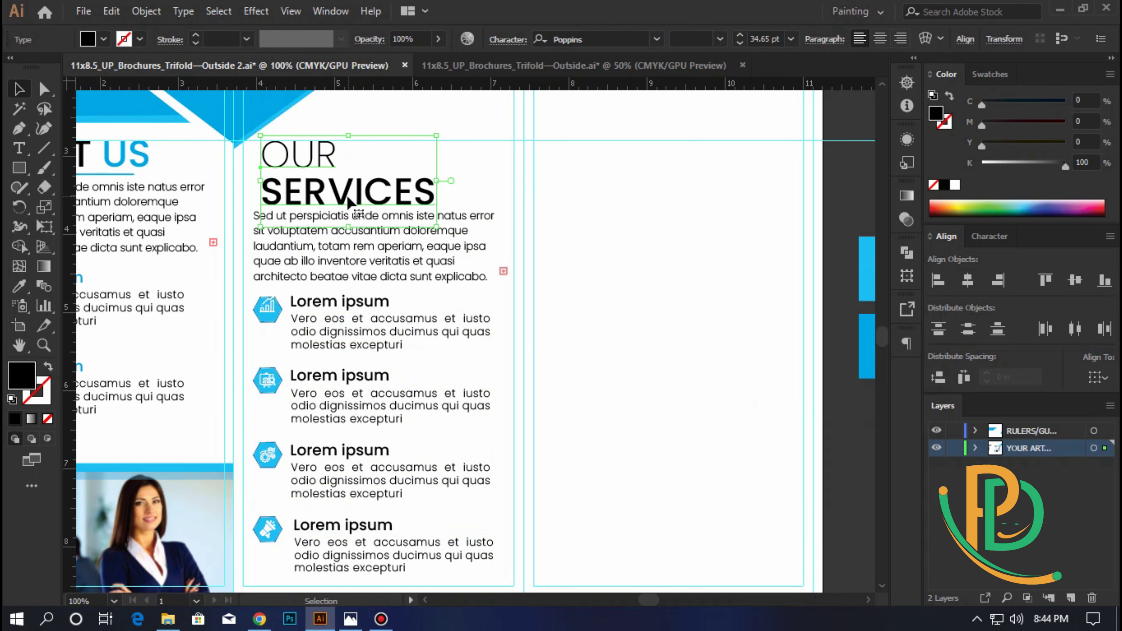
{"action": "scroll", "coordinate": [346, 196], "scroll_direction": "down", "scroll_amount": 1}
{"action": "scroll", "coordinate": [362, 186], "scroll_direction": "up", "scroll_amount": 1}
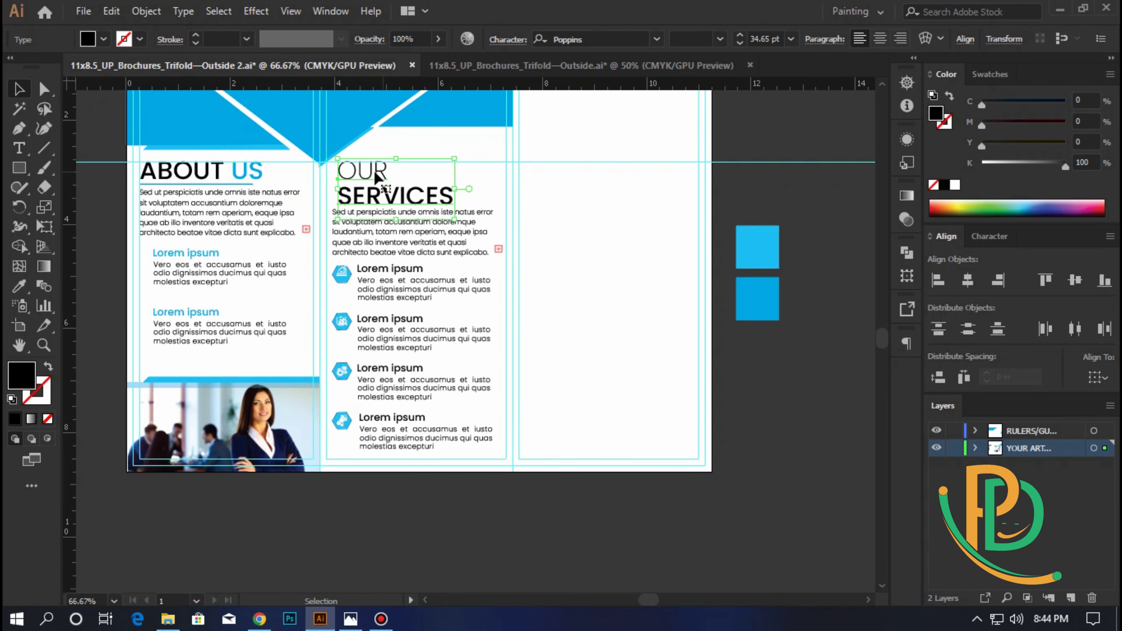
{"action": "scroll", "coordinate": [378, 178], "scroll_direction": "up", "scroll_amount": 2}
{"action": "scroll", "coordinate": [358, 176], "scroll_direction": "down", "scroll_amount": 1}
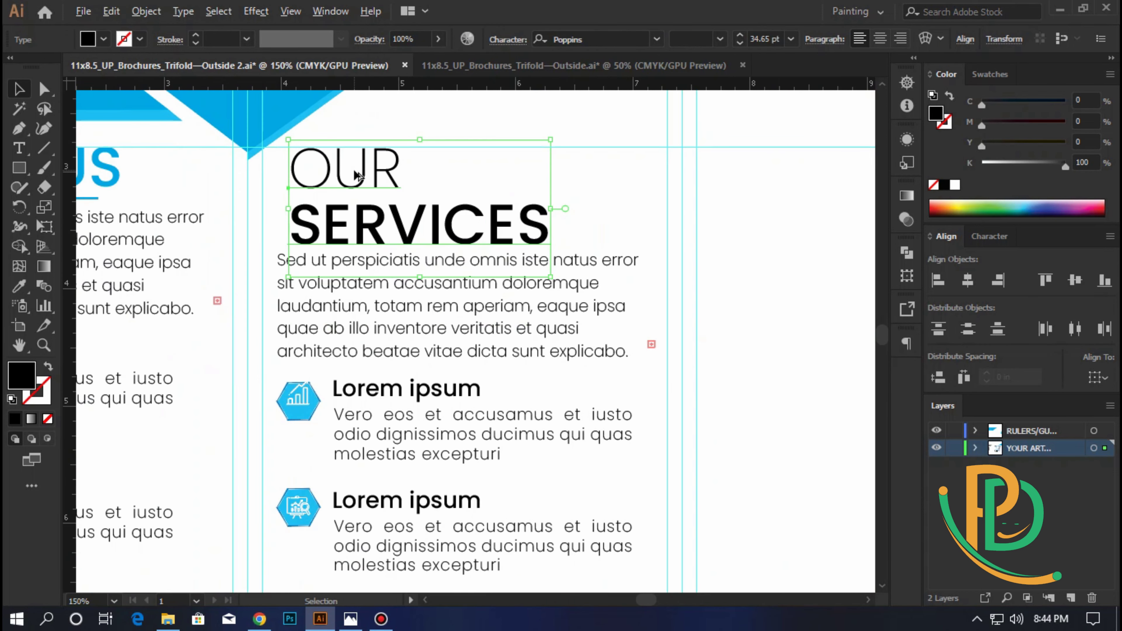
{"action": "scroll", "coordinate": [358, 176], "scroll_direction": "down", "scroll_amount": 1}
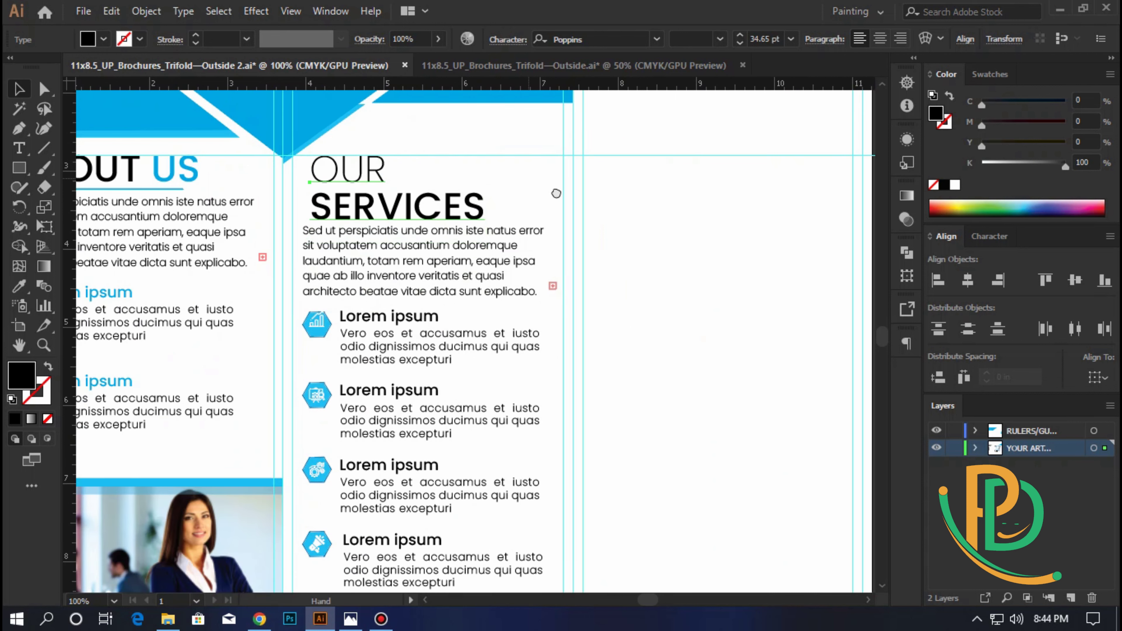
{"action": "scroll", "coordinate": [408, 168], "scroll_direction": "up", "scroll_amount": 1}
{"action": "scroll", "coordinate": [408, 168], "scroll_direction": "left", "scroll_amount": 2}
- Eyedrop the header triangle's light blue onto the word OUR
{"action": "triple_click", "coordinate": [451, 204]}
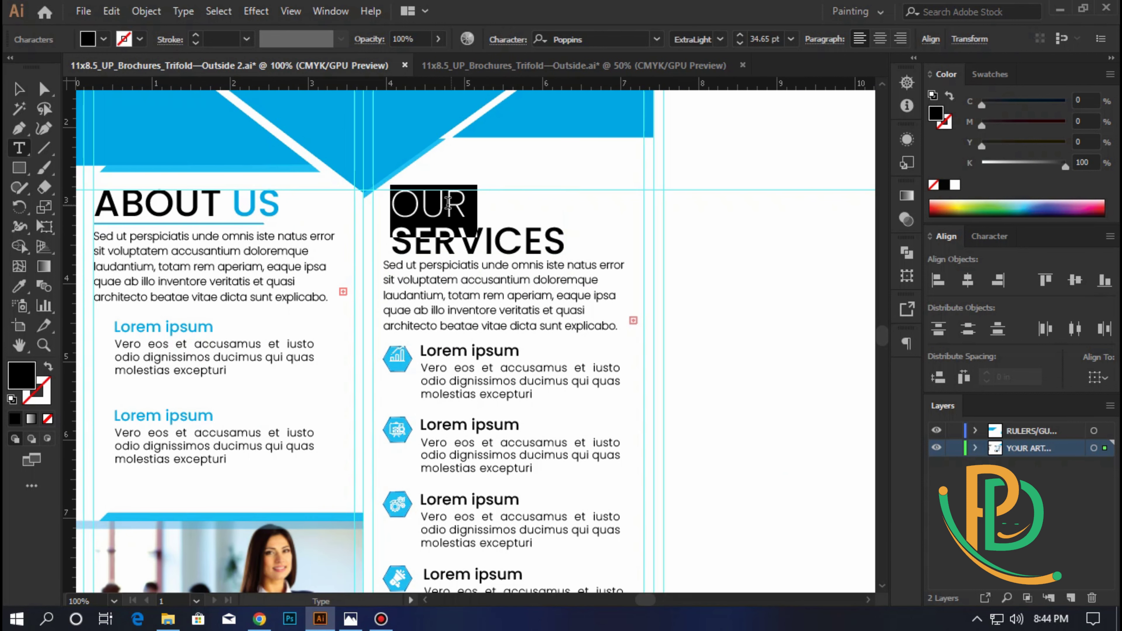
{"action": "left_click", "coordinate": [19, 286]}
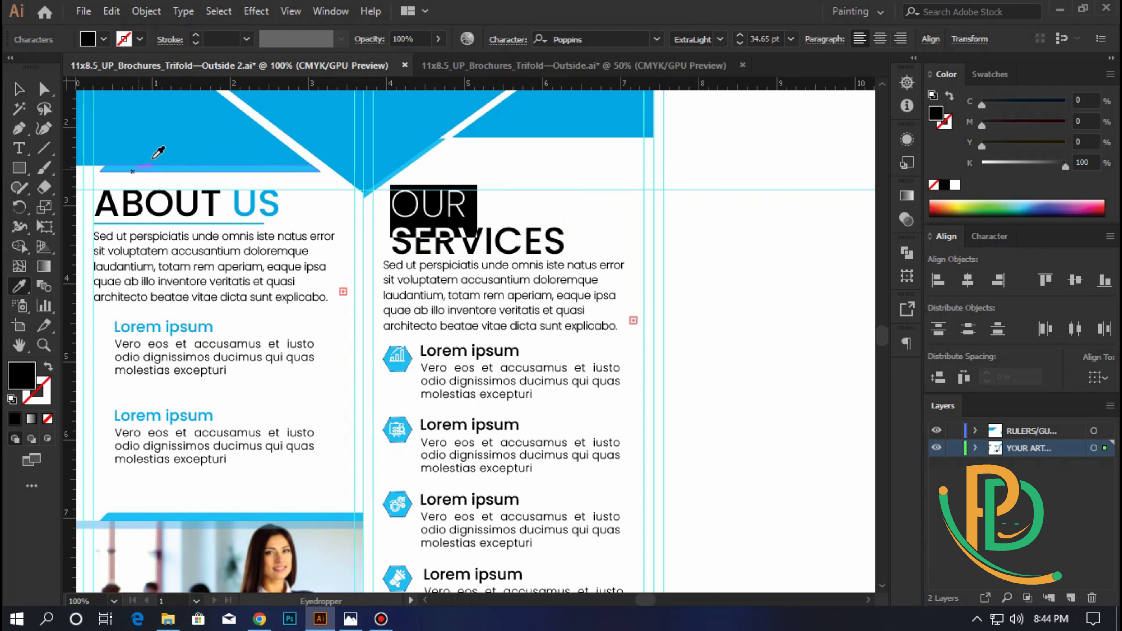
{"action": "left_click", "coordinate": [169, 131]}
{"action": "left_click", "coordinate": [18, 90]}
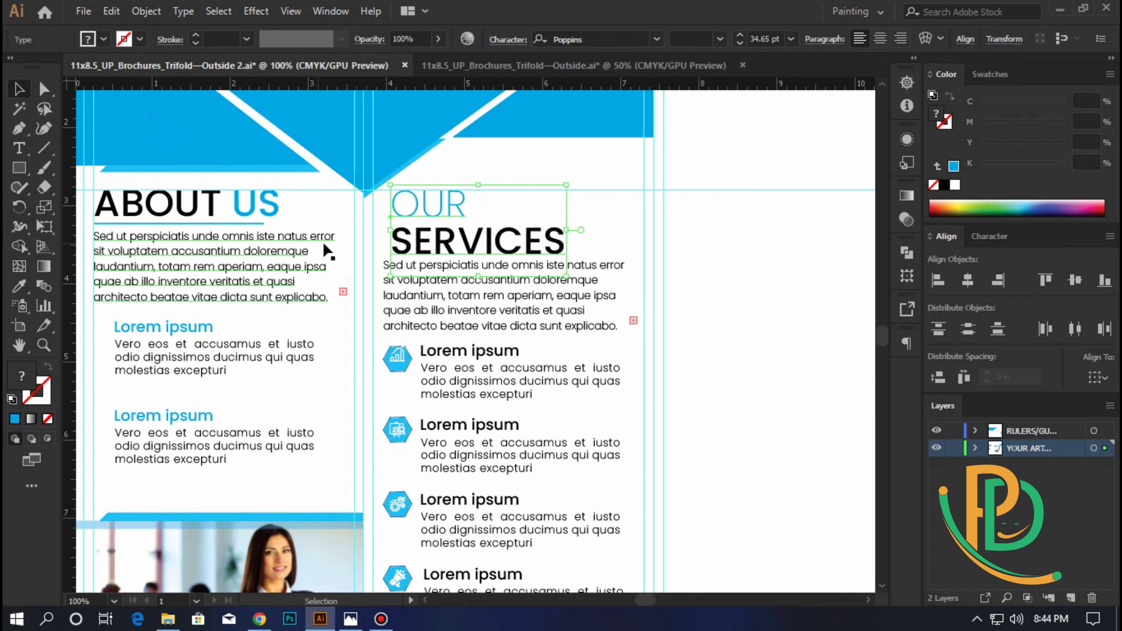
{"action": "left_click", "coordinate": [321, 200]}
{"action": "key", "text": "ctrl+minus"}
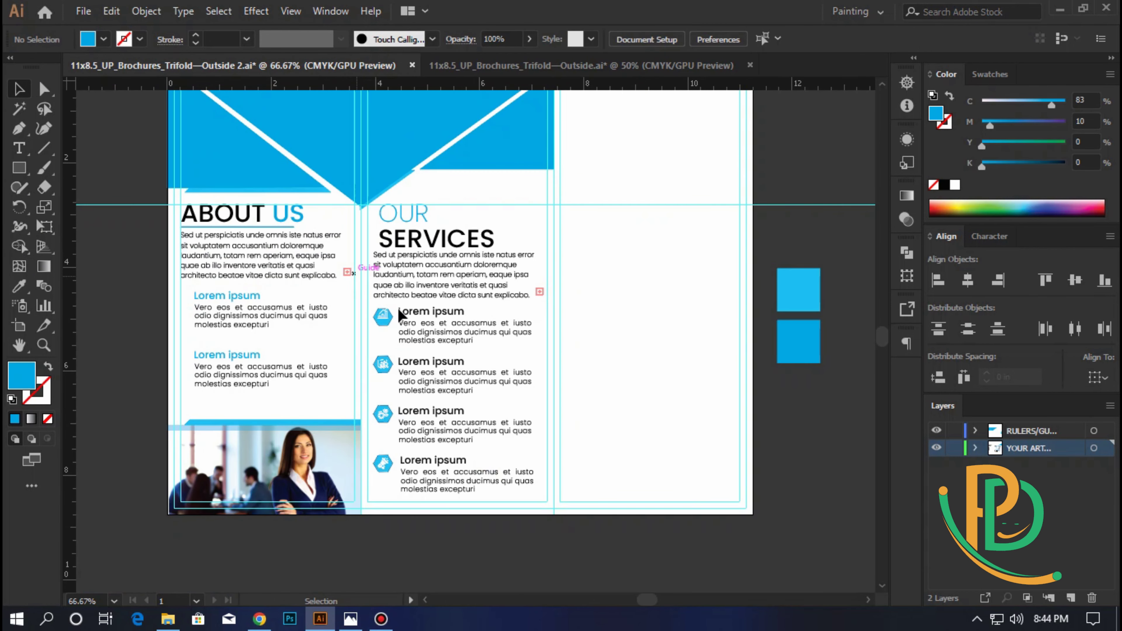
- With fill set to None, start a Pen path at the middle header shape's lower-right corner
{"action": "mouse_move", "coordinate": [634, 346]}
{"action": "left_mouse_down"}
{"action": "mouse_move", "coordinate": [533, 385]}
{"action": "mouse_move", "coordinate": [512, 373]}
{"action": "left_mouse_up"}
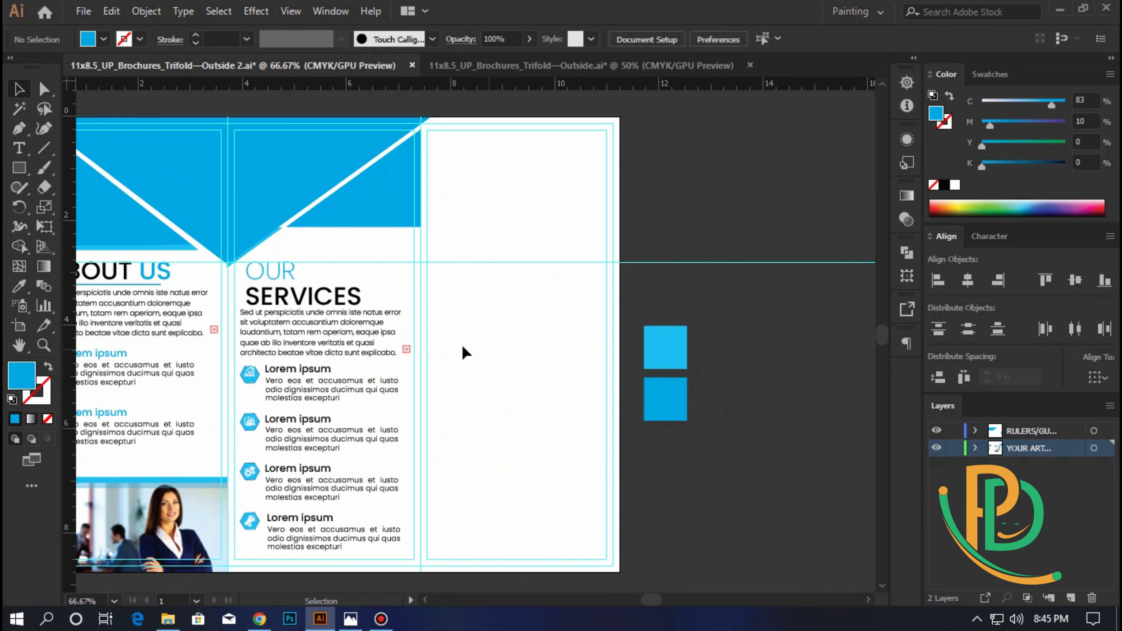
{"action": "key", "text": "slash"}
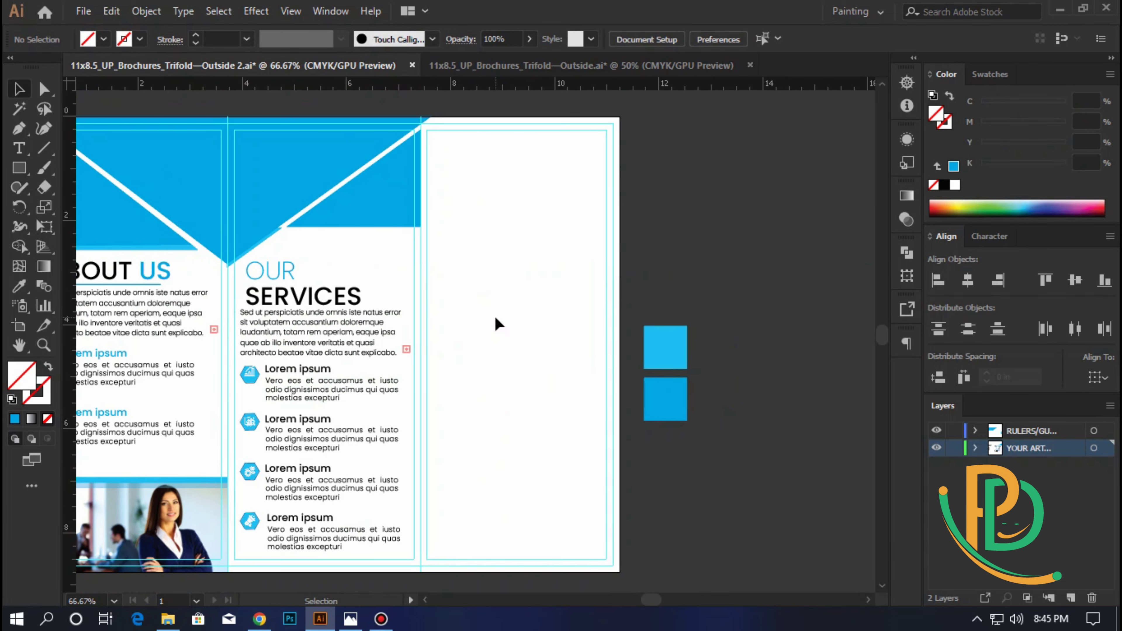
{"action": "scroll", "coordinate": [421, 158], "scroll_direction": "up", "scroll_amount": 1}
{"action": "scroll", "coordinate": [421, 163], "scroll_direction": "up", "scroll_amount": 1}
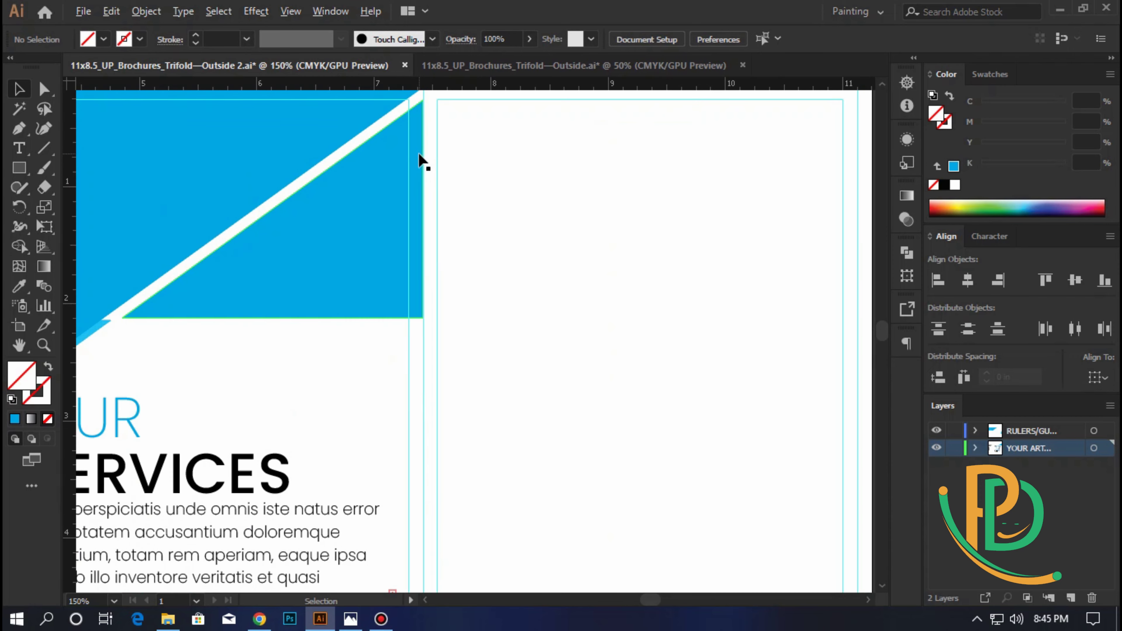
{"action": "scroll", "coordinate": [441, 526], "scroll_direction": "down", "scroll_amount": 1}
{"action": "mouse_move", "coordinate": [576, 409]}
{"action": "left_mouse_down"}
{"action": "mouse_move", "coordinate": [521, 356]}
{"action": "mouse_move", "coordinate": [546, 307]}
{"action": "left_mouse_up"}
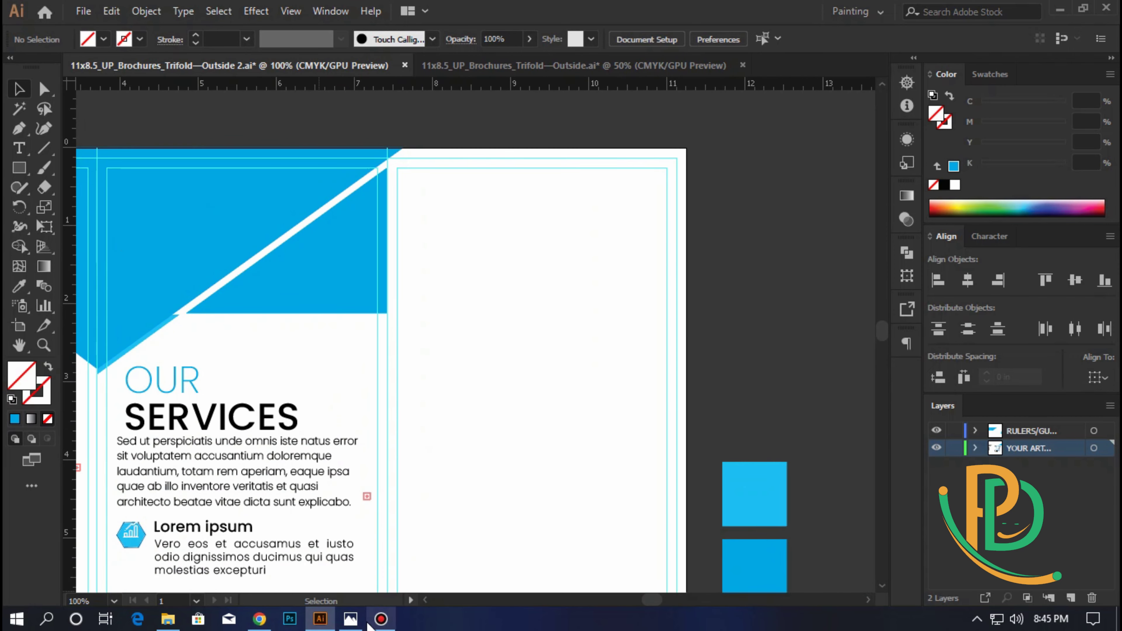
{"action": "left_click", "coordinate": [19, 129]}
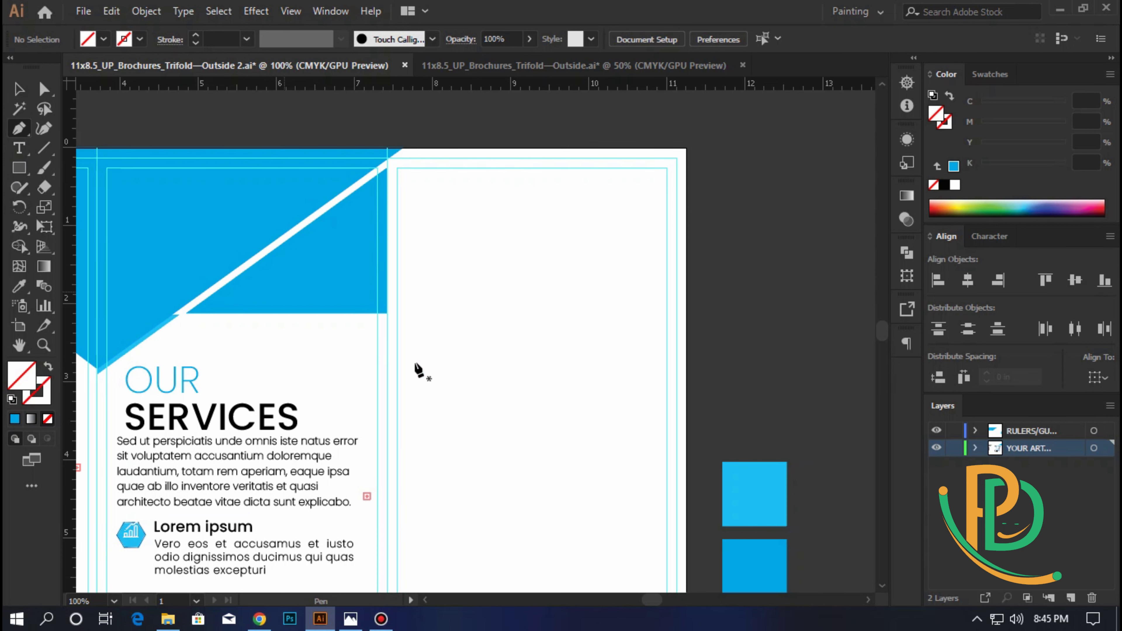
{"action": "left_click", "coordinate": [387, 313]}
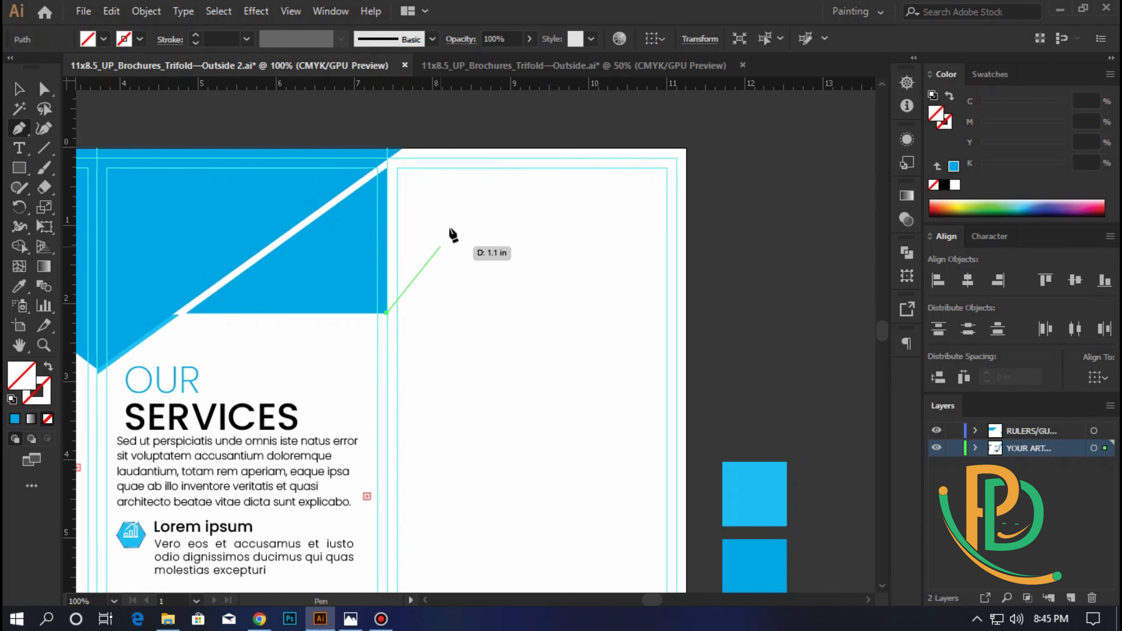
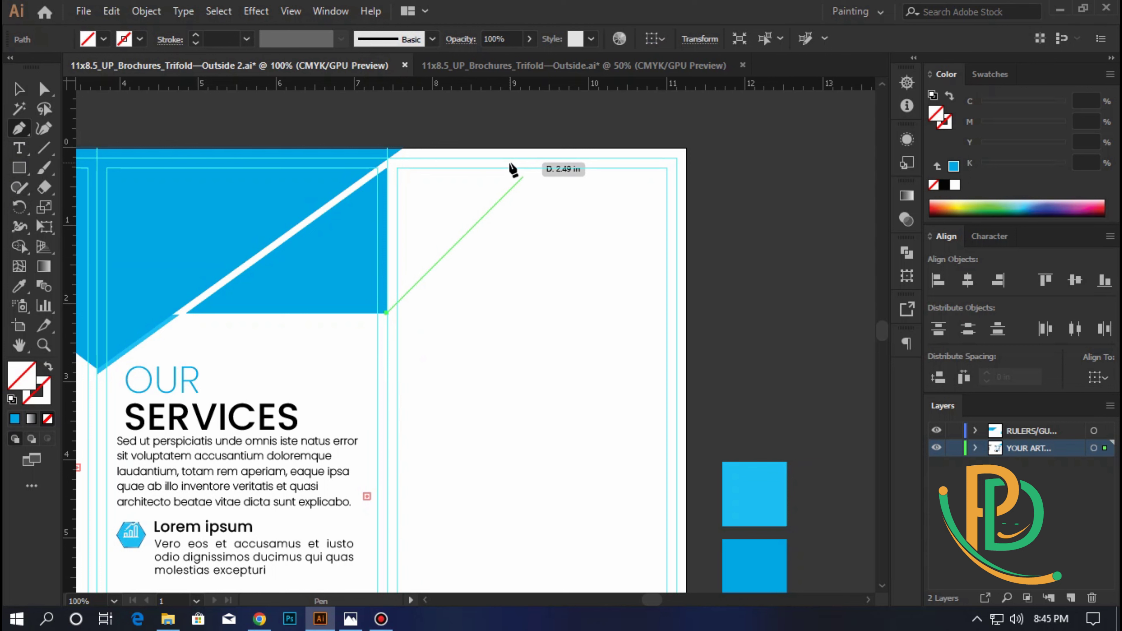
- Draw a light cyan angled shape across the middle panel's top, its diagonal meeting the blue band
{"action": "left_click", "coordinate": [532, 151]}
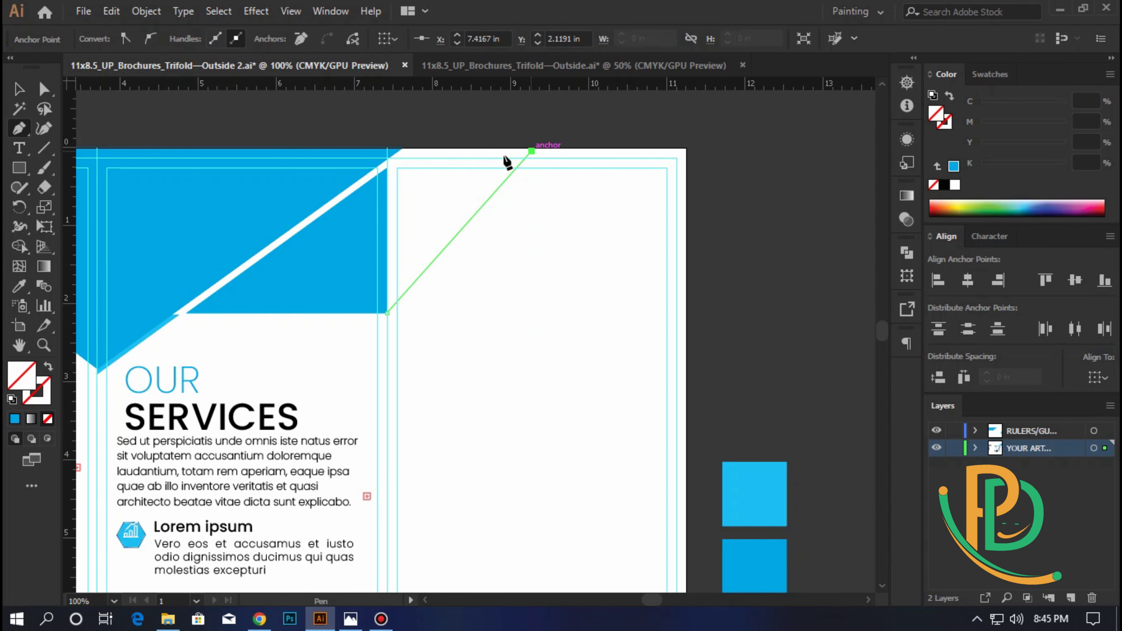
{"action": "left_click", "coordinate": [387, 151]}
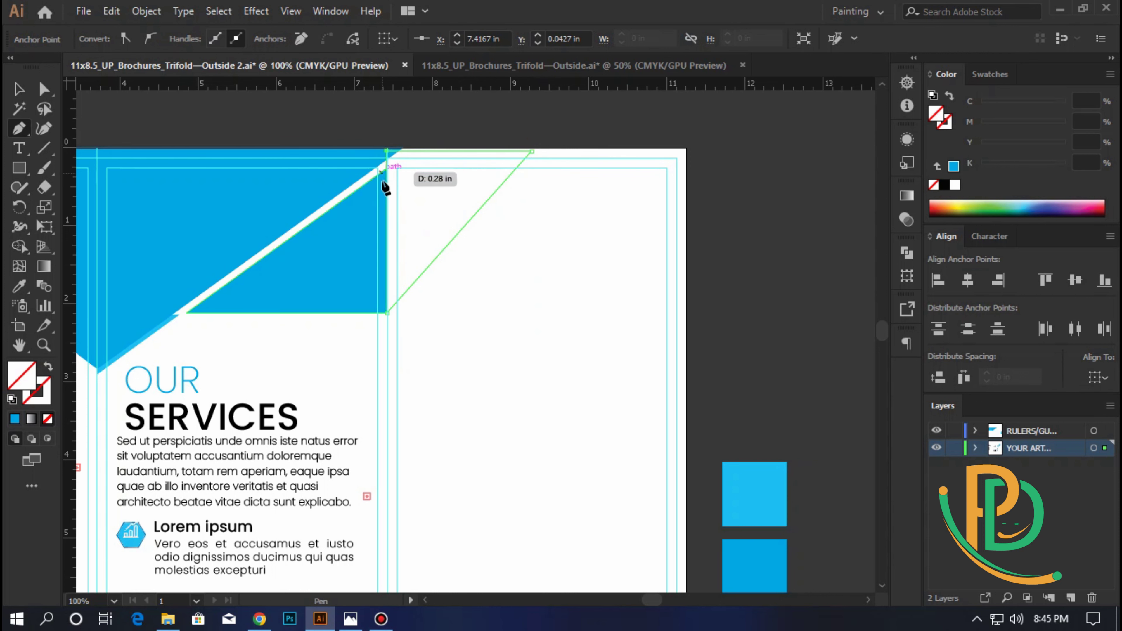
{"action": "left_click", "coordinate": [387, 313]}
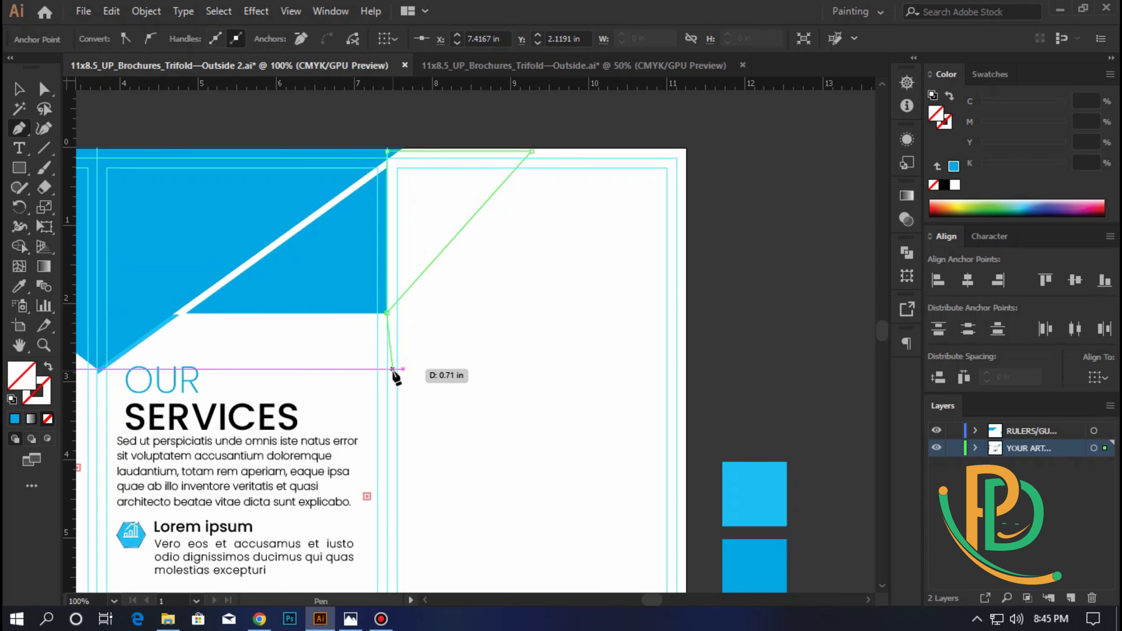
{"action": "scroll", "coordinate": [383, 310], "scroll_direction": "up", "scroll_amount": 7}
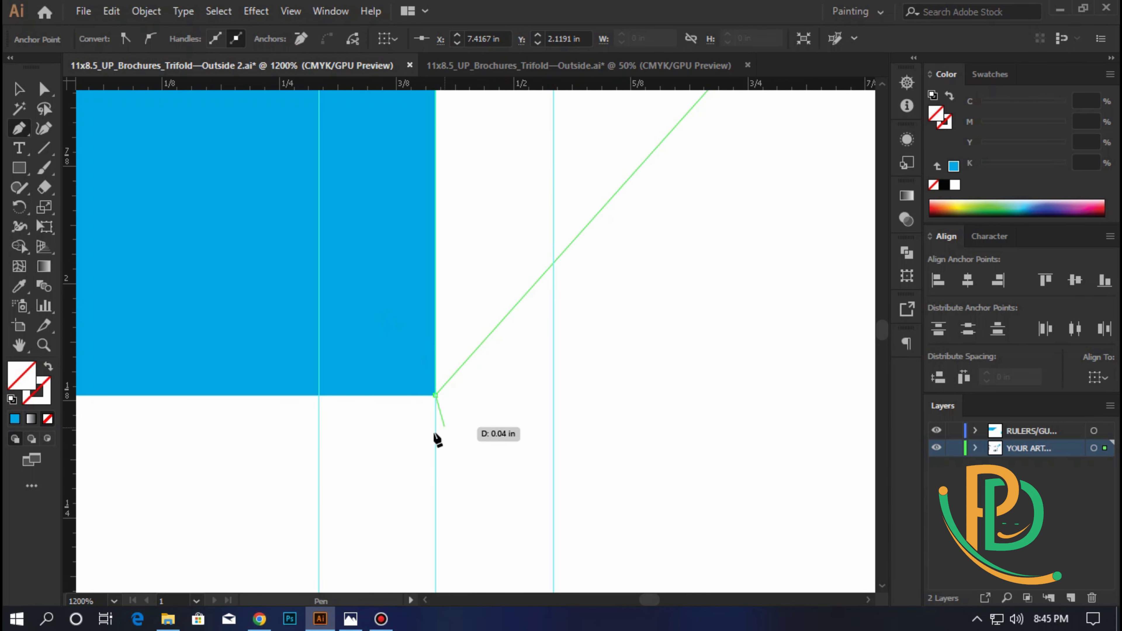
{"action": "left_click", "coordinate": [426, 446]}
{"action": "key", "text": "ctrl+minus"}
{"action": "key", "text": "ctrl+minus"}
- Pan the view to the brochure's top corner and switch to the Ellipse tool
{"action": "scroll", "coordinate": [461, 221], "scroll_direction": "down", "scroll_amount": 2}
{"action": "scroll", "coordinate": [461, 220], "scroll_direction": "down", "scroll_amount": 3}
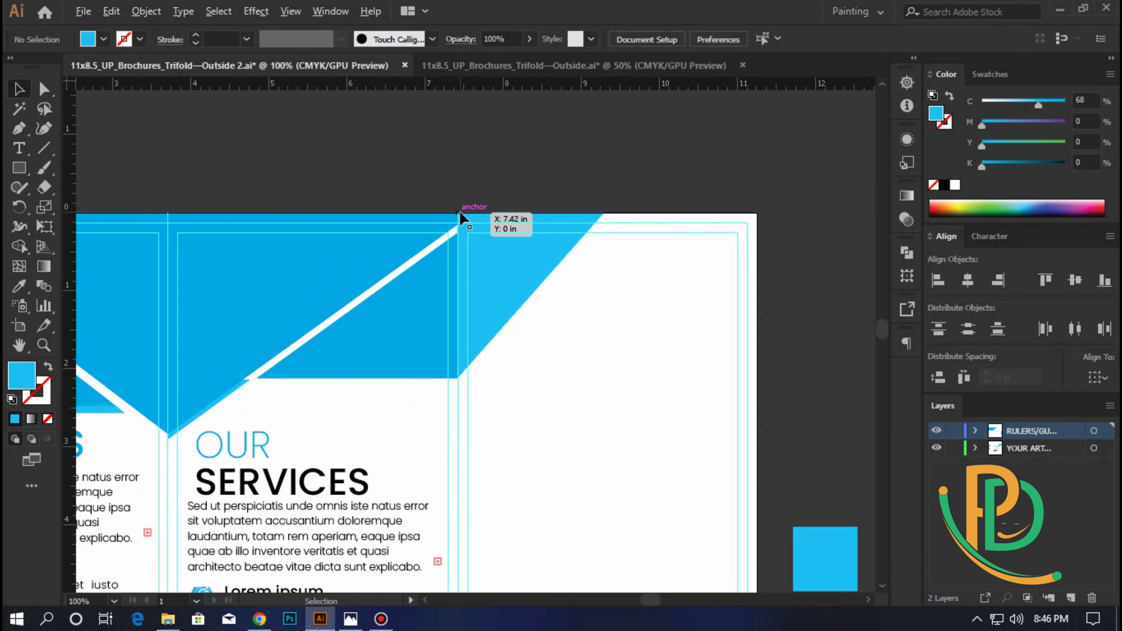
{"action": "left_click_drag", "start_coordinate": [564, 359], "coordinate": [565, 373]}
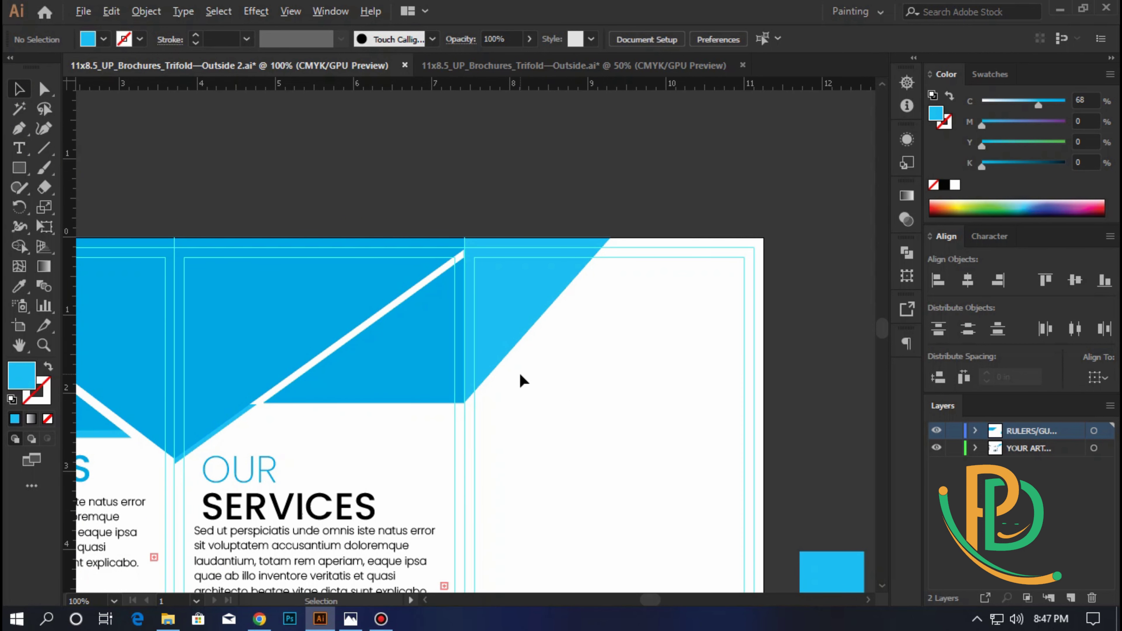
{"action": "scroll", "coordinate": [519, 372], "scroll_direction": "up", "scroll_amount": 1}
{"action": "scroll", "coordinate": [448, 446], "scroll_direction": "up", "scroll_amount": 1}
{"action": "scroll", "coordinate": [400, 432], "scroll_direction": "up", "scroll_amount": 1}
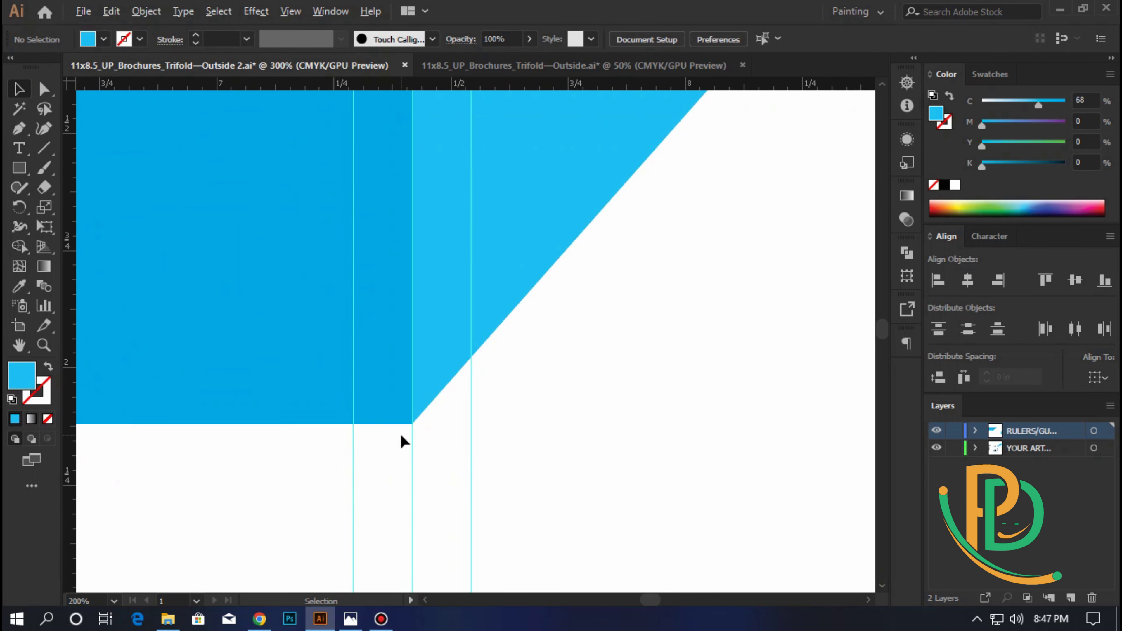
{"action": "scroll", "coordinate": [400, 432], "scroll_direction": "down", "scroll_amount": 1}
{"action": "scroll", "coordinate": [426, 431], "scroll_direction": "down", "scroll_amount": 1}
{"action": "scroll", "coordinate": [441, 413], "scroll_direction": "down", "scroll_amount": 1}
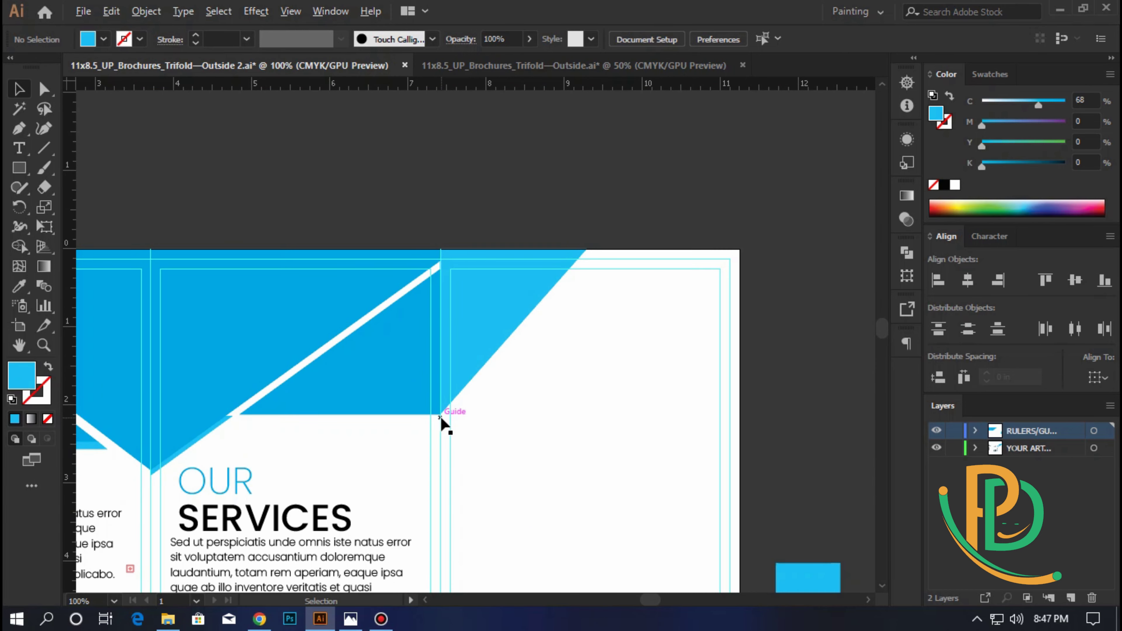
{"action": "left_click_drag", "start_coordinate": [533, 439], "coordinate": [542, 410]}
{"action": "left_click_drag", "start_coordinate": [19, 168], "coordinate": [88, 210]}
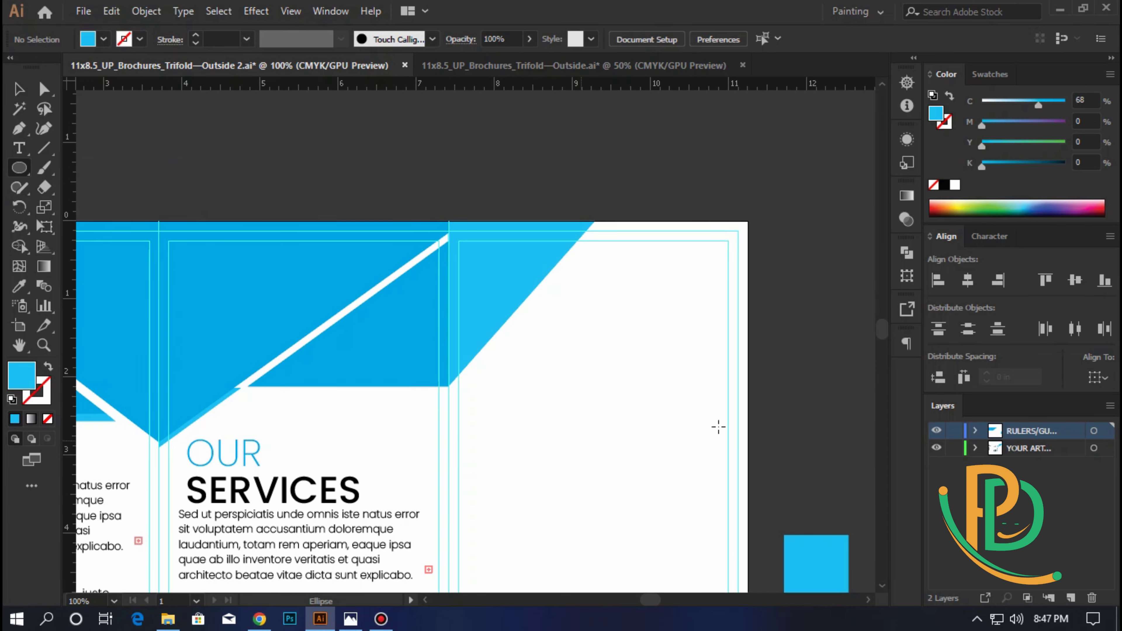
- Draw a 2.33-inch circle in the right panel with no fill and a 5 pt cyan round-capped stroke
{"action": "left_click_drag", "start_coordinate": [629, 338], "coordinate": [697, 454]}
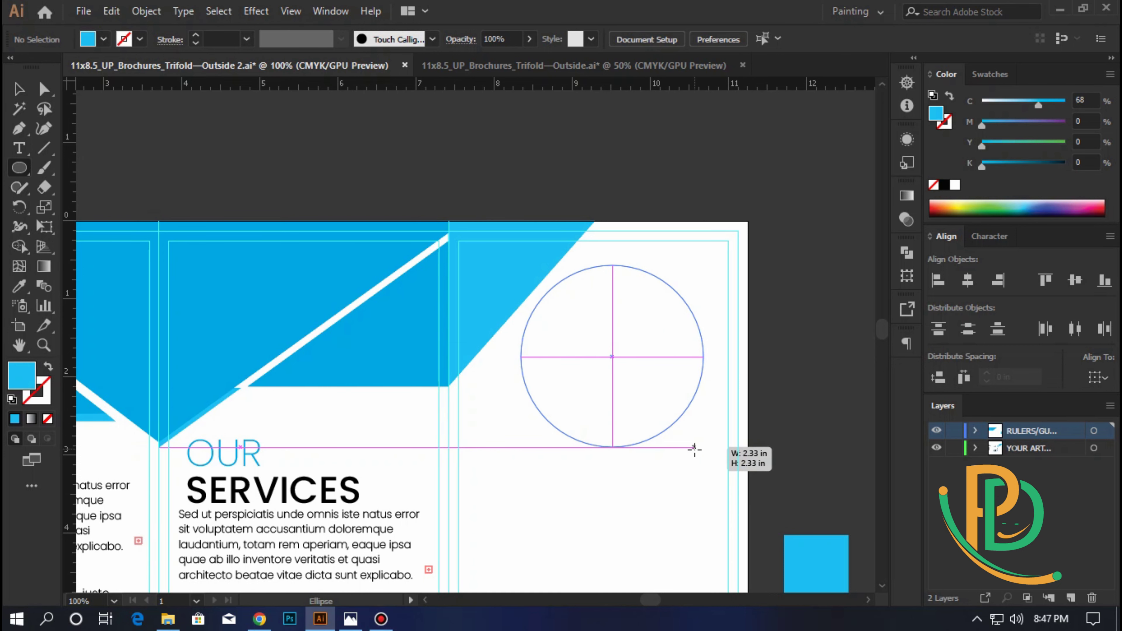
{"action": "left_click_drag", "start_coordinate": [697, 455], "coordinate": [689, 448]}
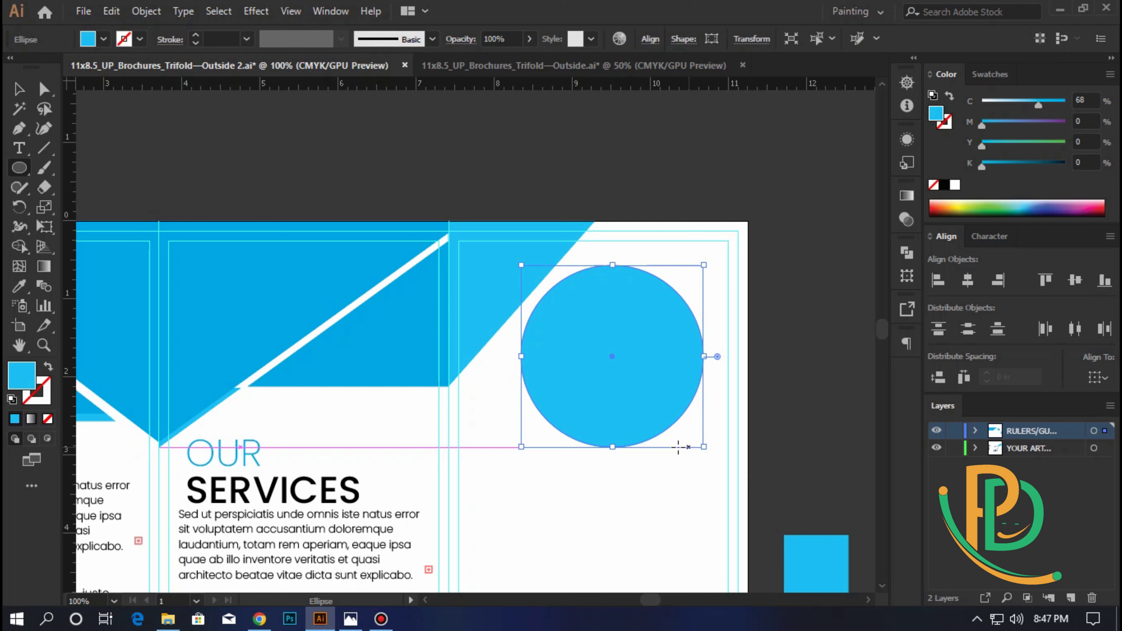
{"action": "left_click", "coordinate": [47, 367]}
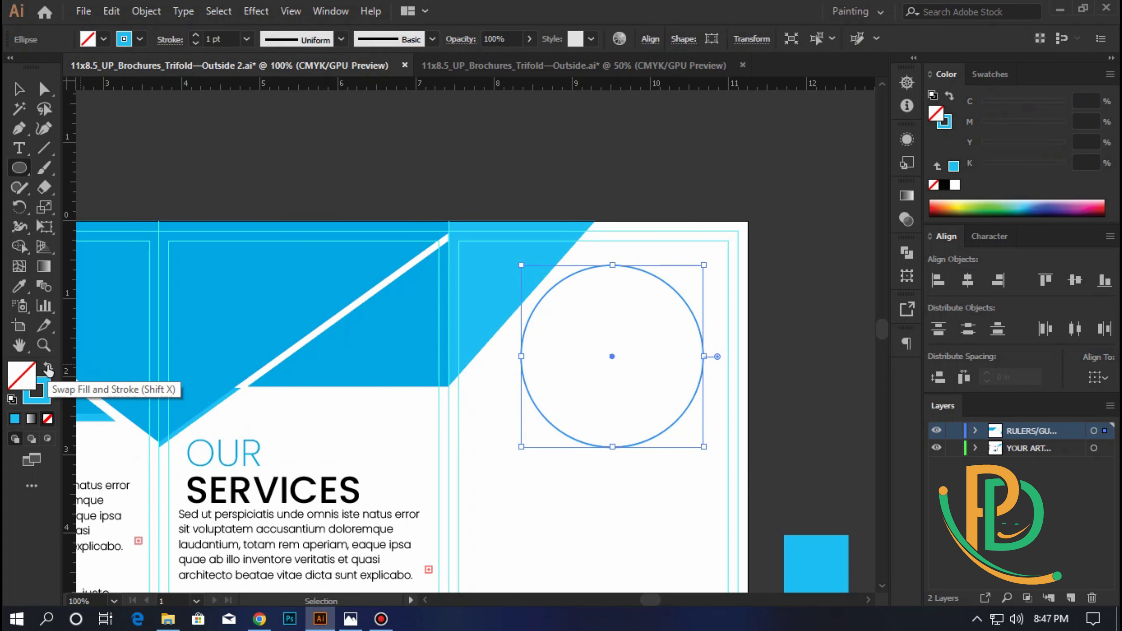
{"action": "left_click", "coordinate": [48, 368]}
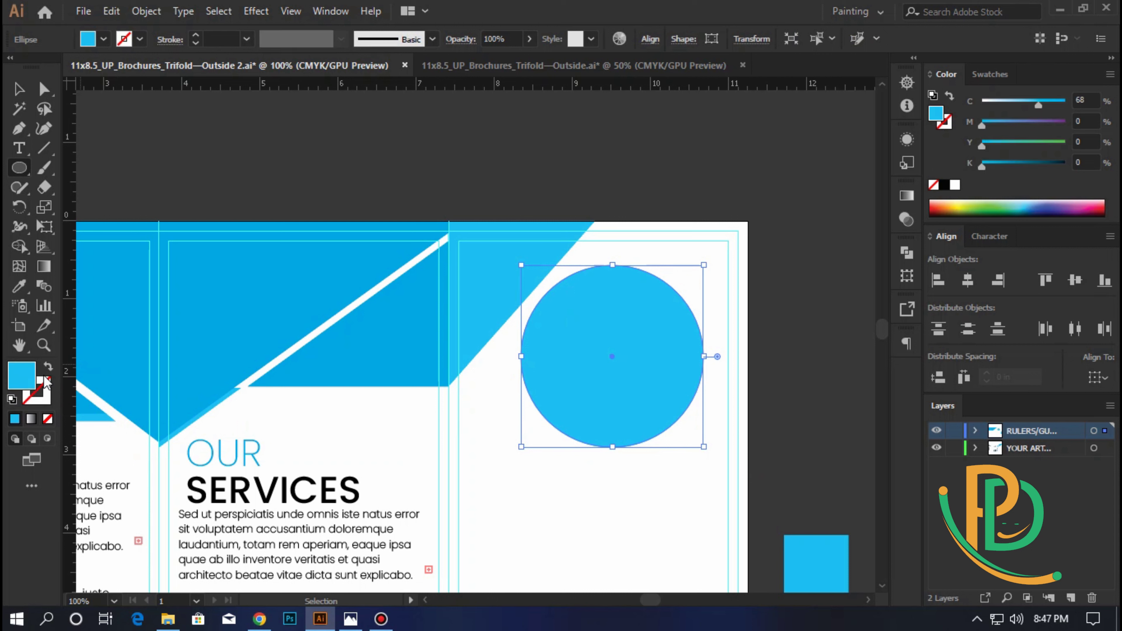
{"action": "left_click", "coordinate": [47, 367]}
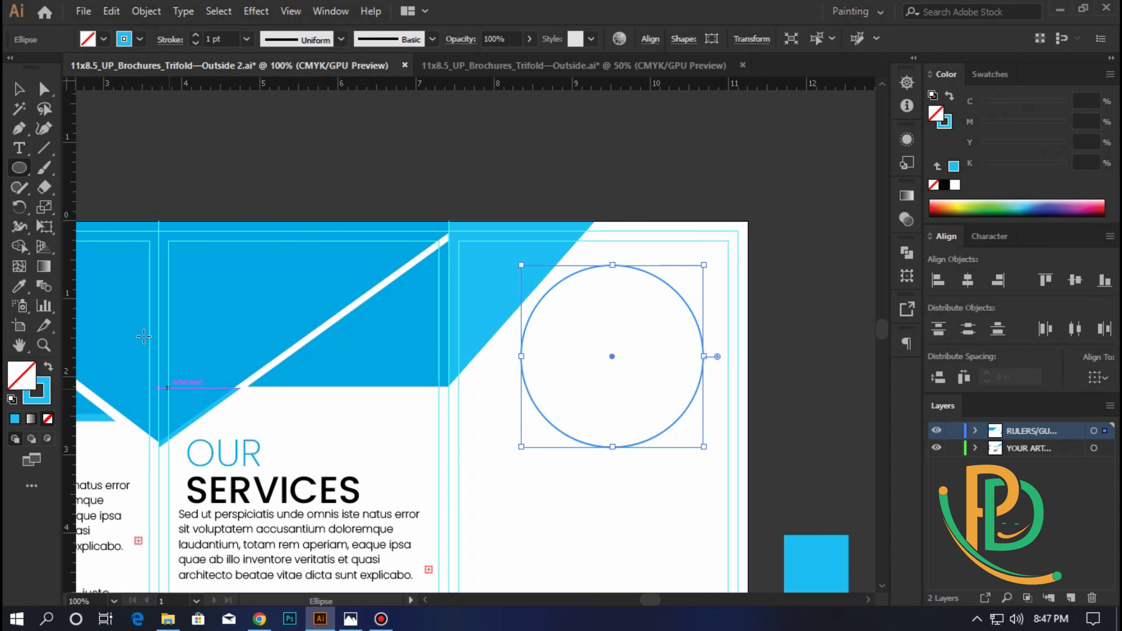
{"action": "scroll", "coordinate": [229, 35], "scroll_direction": "up", "scroll_amount": 2}
{"action": "scroll", "coordinate": [227, 36], "scroll_direction": "up", "scroll_amount": 2}
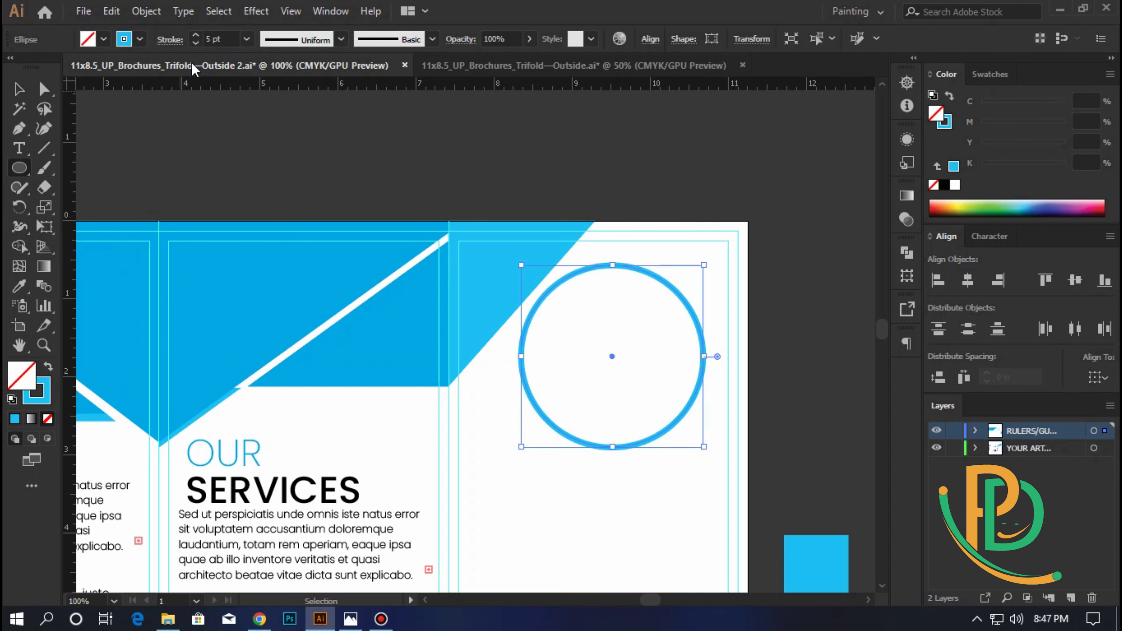
{"action": "left_click", "coordinate": [171, 41]}
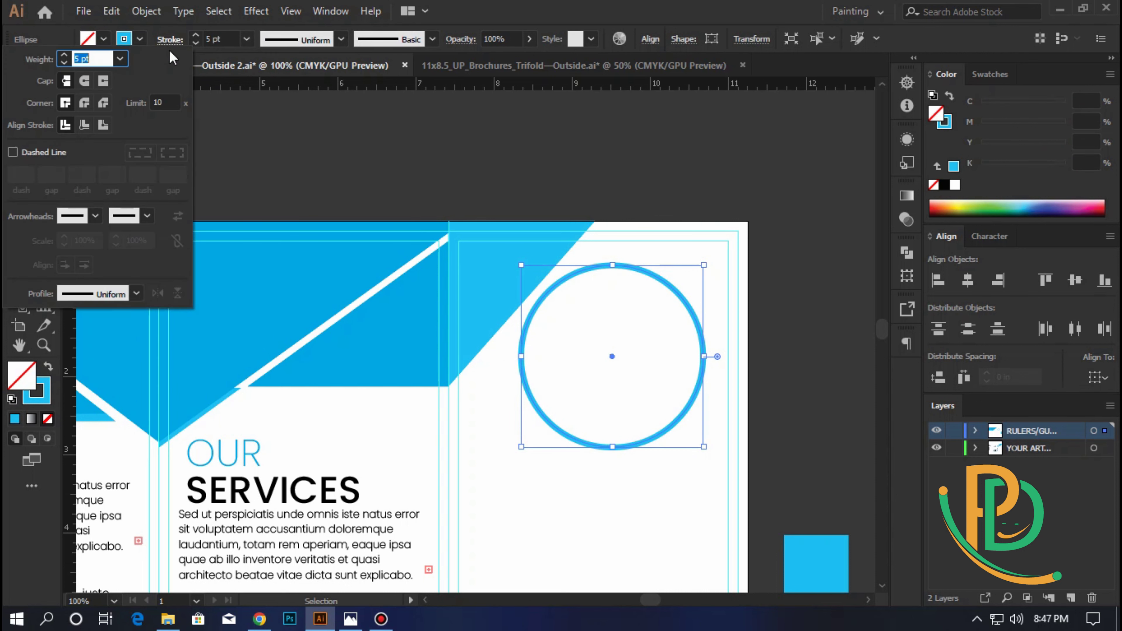
{"action": "left_click", "coordinate": [86, 81]}
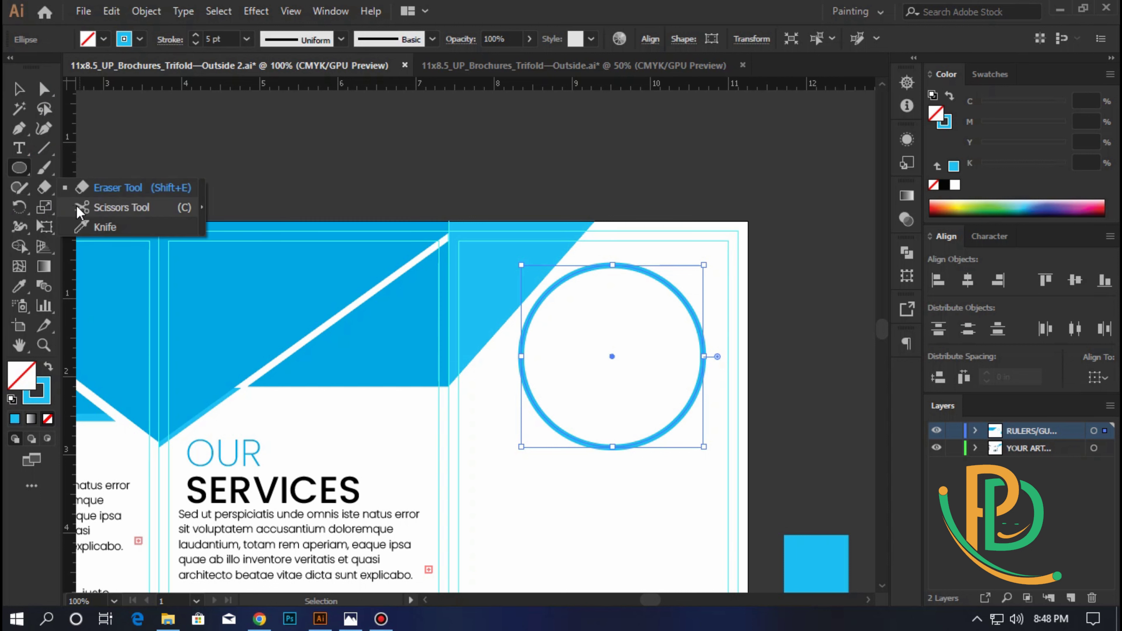
- Give the circle's outline a tapered variable width profile
{"action": "left_click_drag", "start_coordinate": [51, 193], "coordinate": [119, 208]}
{"action": "key", "text": "v"}
{"action": "left_click", "coordinate": [341, 39]}
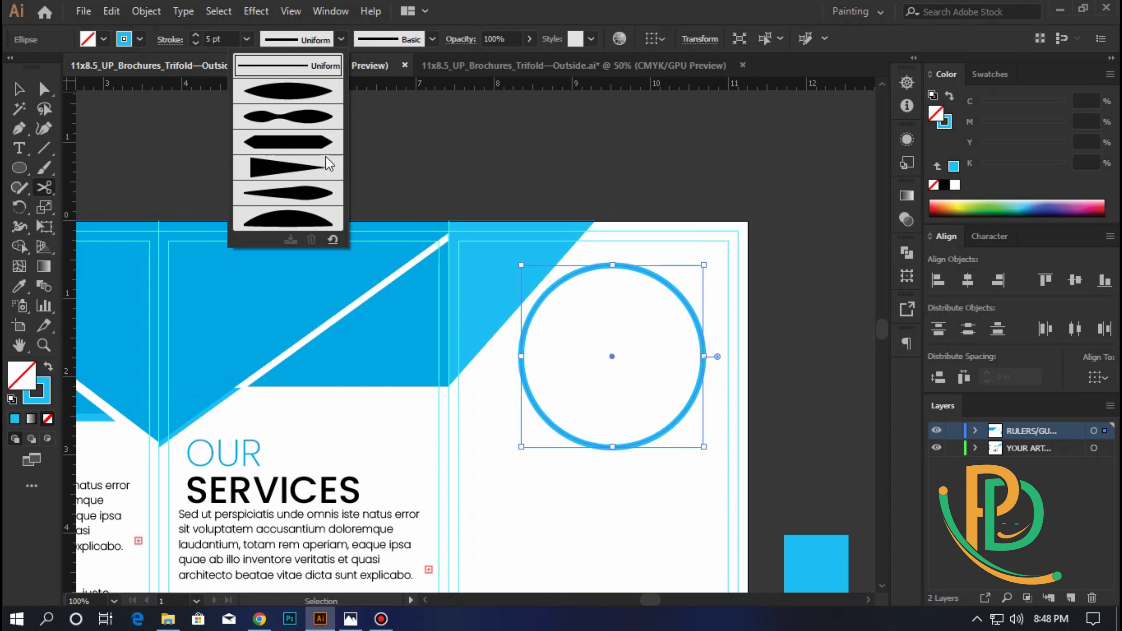
{"action": "left_click", "coordinate": [309, 175]}
- Cut the circle at its top, left, bottom and right points, then select all four arcs
{"action": "key", "text": "c"}
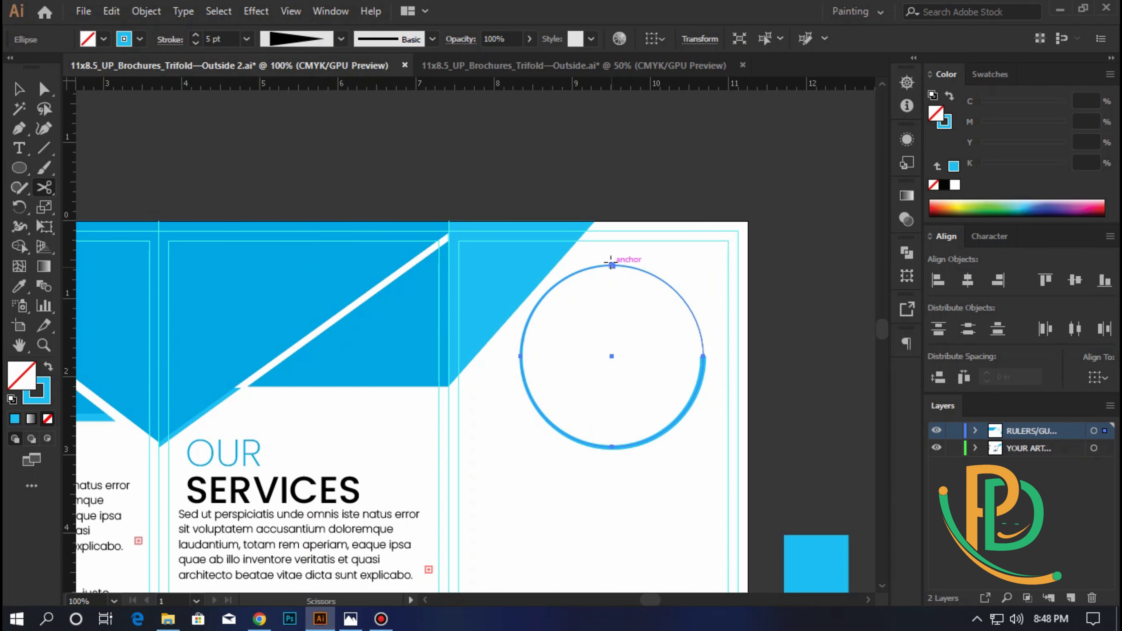
{"action": "left_click", "coordinate": [611, 266]}
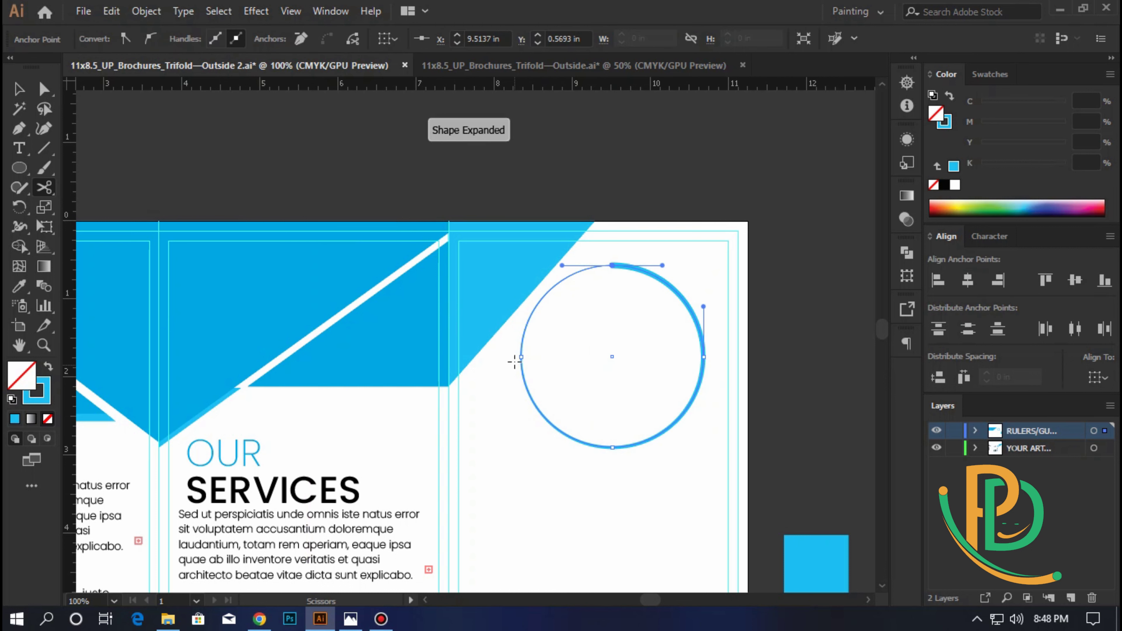
{"action": "left_click", "coordinate": [522, 357]}
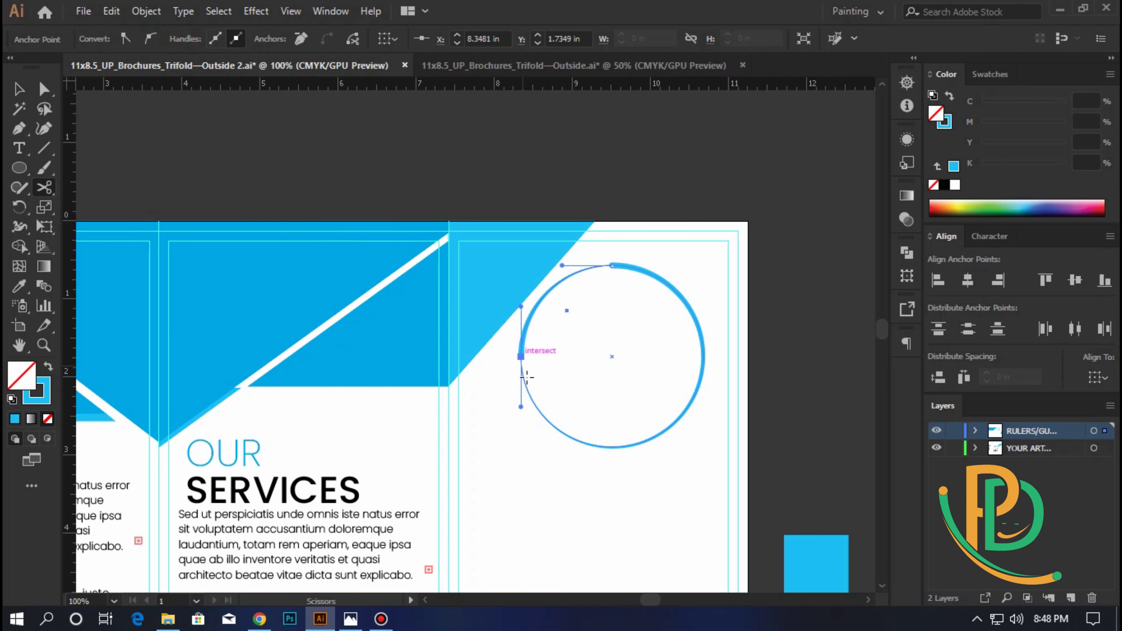
{"action": "left_click", "coordinate": [612, 446]}
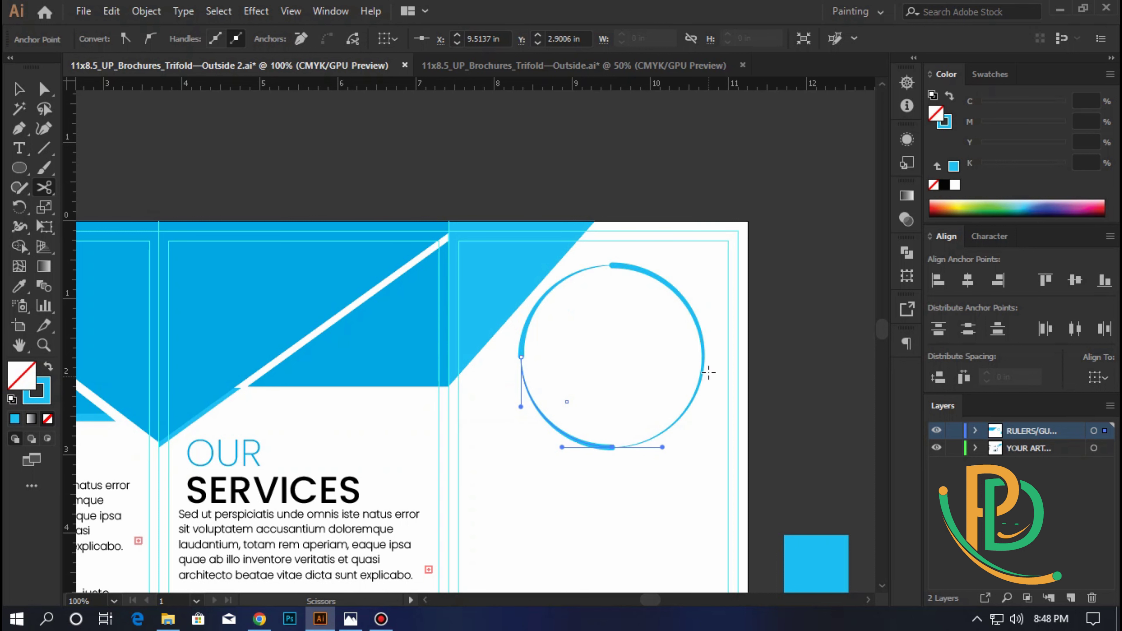
{"action": "left_click", "coordinate": [703, 356]}
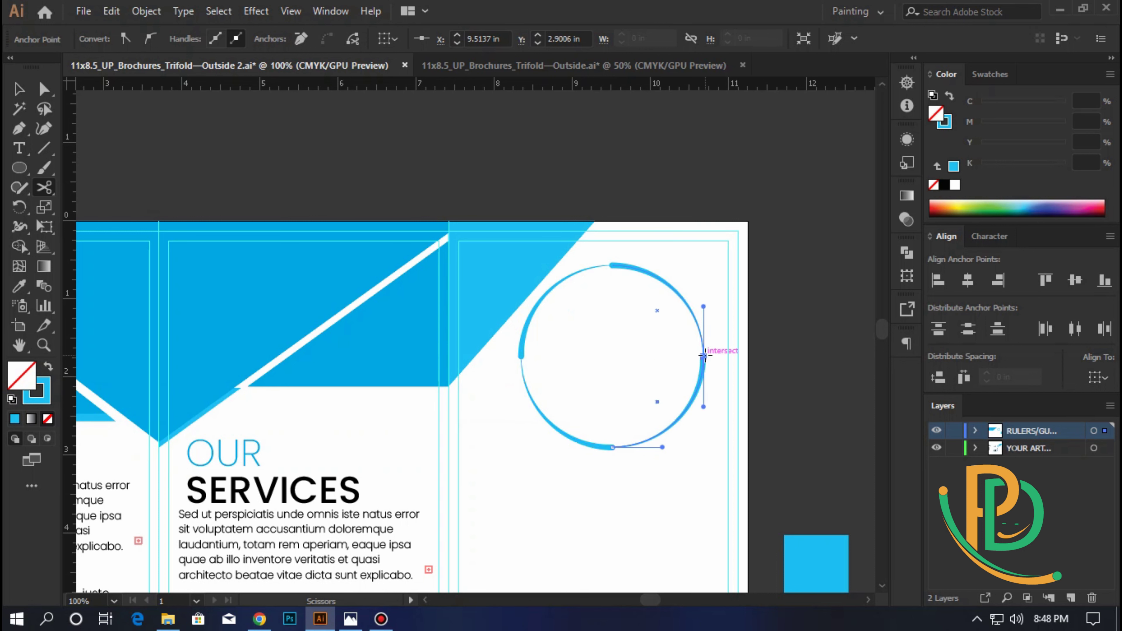
{"action": "left_click", "coordinate": [26, 89]}
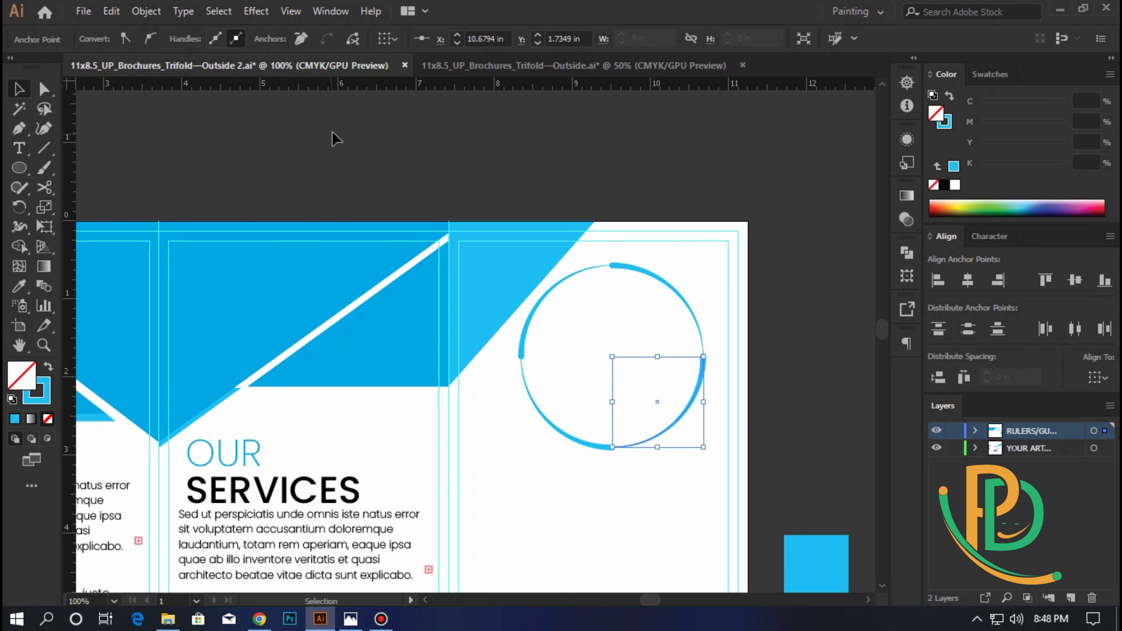
{"action": "left_click", "coordinate": [339, 157]}
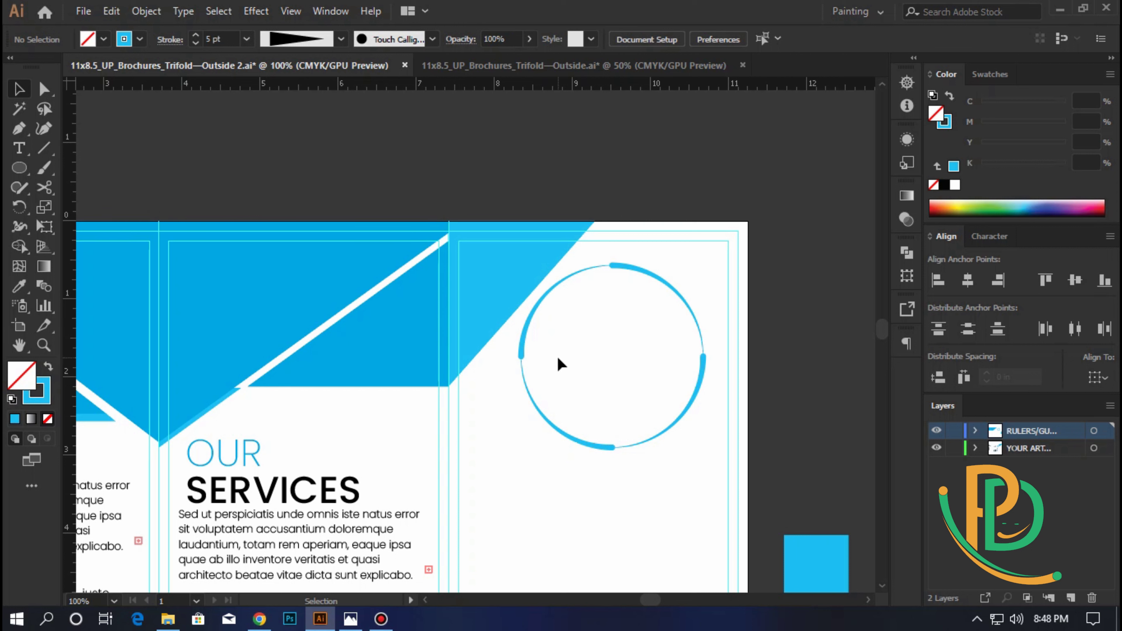
{"action": "left_click", "coordinate": [535, 314]}
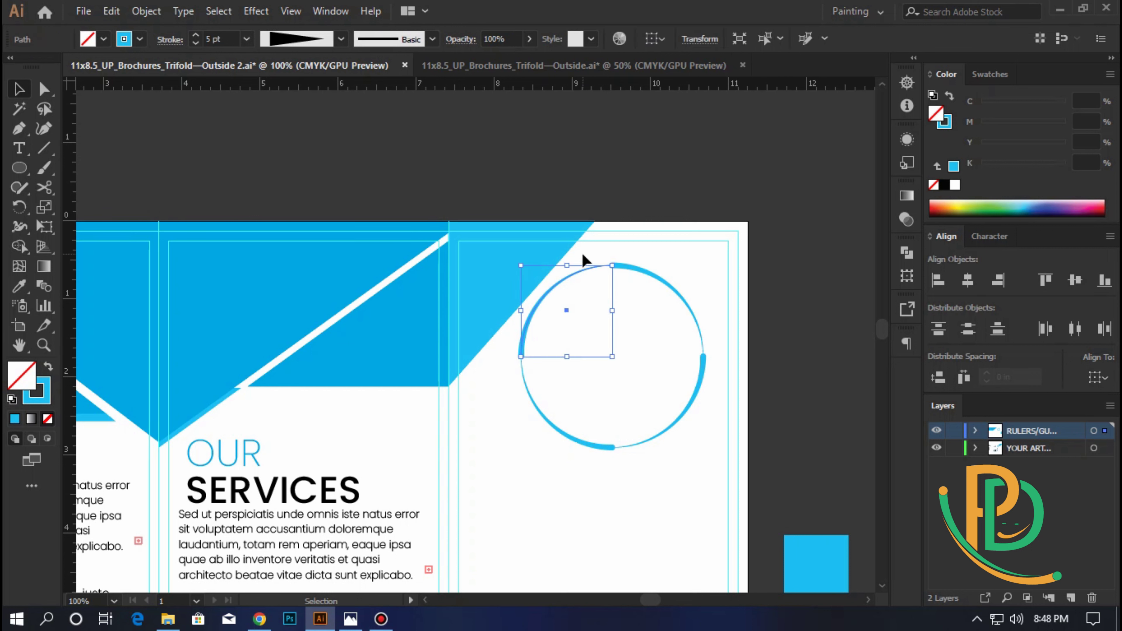
{"action": "left_click", "coordinate": [571, 270]}
{"action": "left_click_drag", "start_coordinate": [679, 456], "coordinate": [679, 452]}
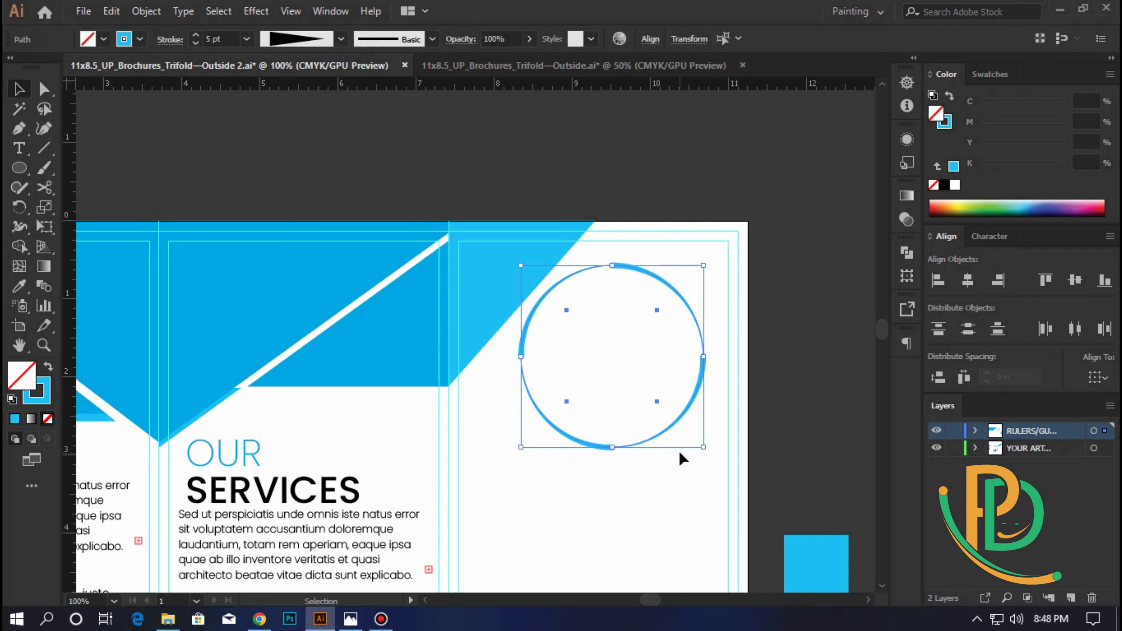
- Undo back to the solid cyan-filled circle and dismiss the input language notification
{"action": "key", "text": "ctrl+z"}
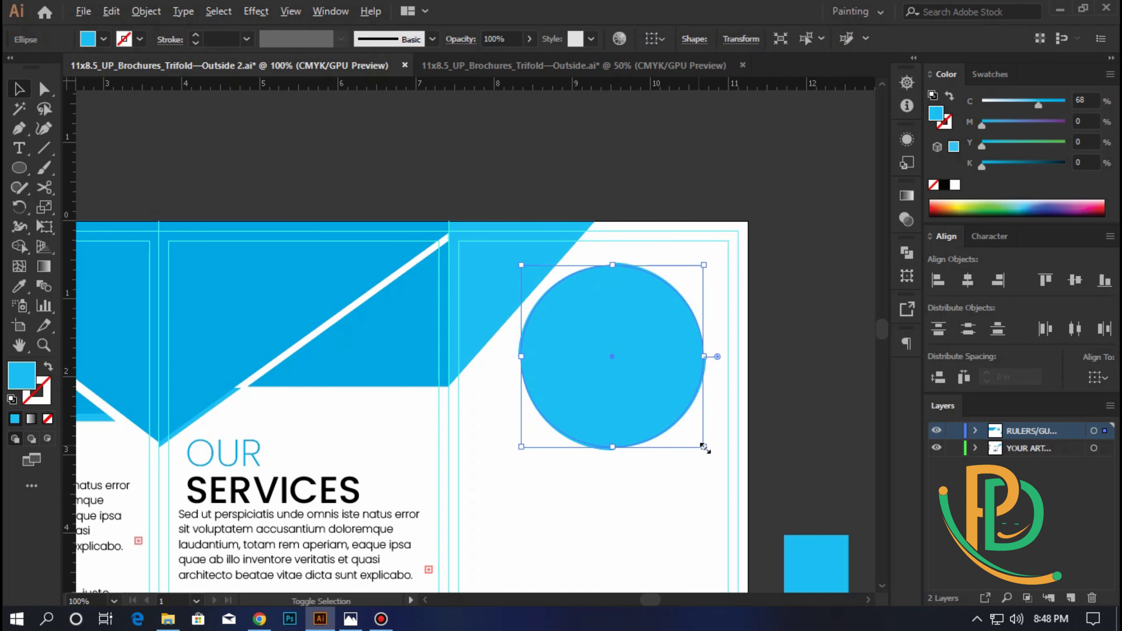
{"action": "key", "text": "alt+shift"}
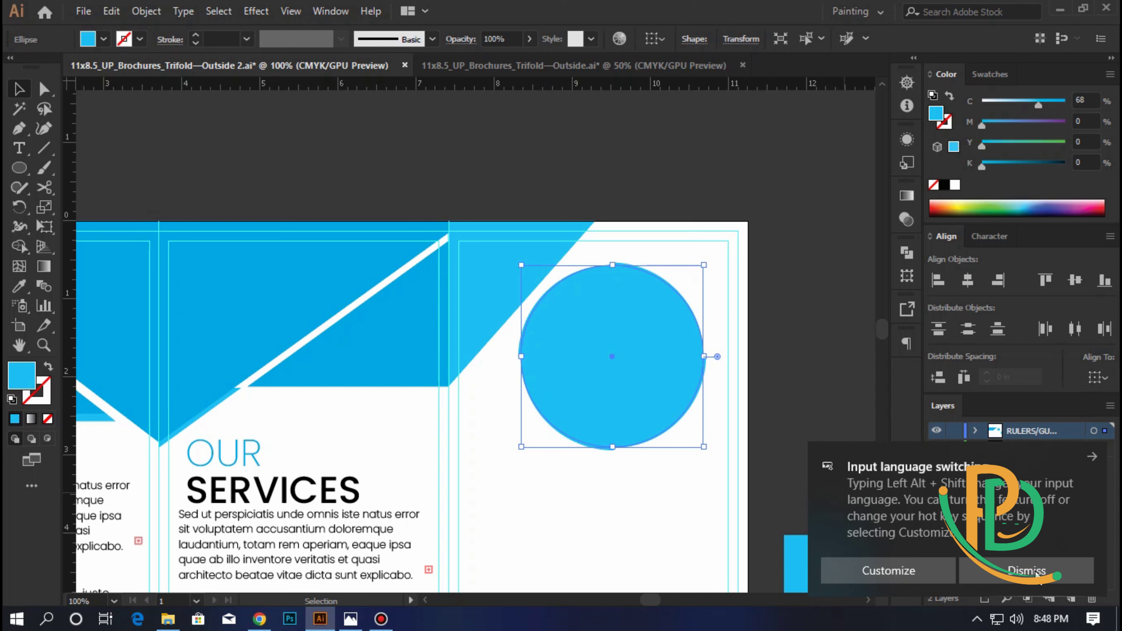
{"action": "left_click", "coordinate": [1095, 459]}
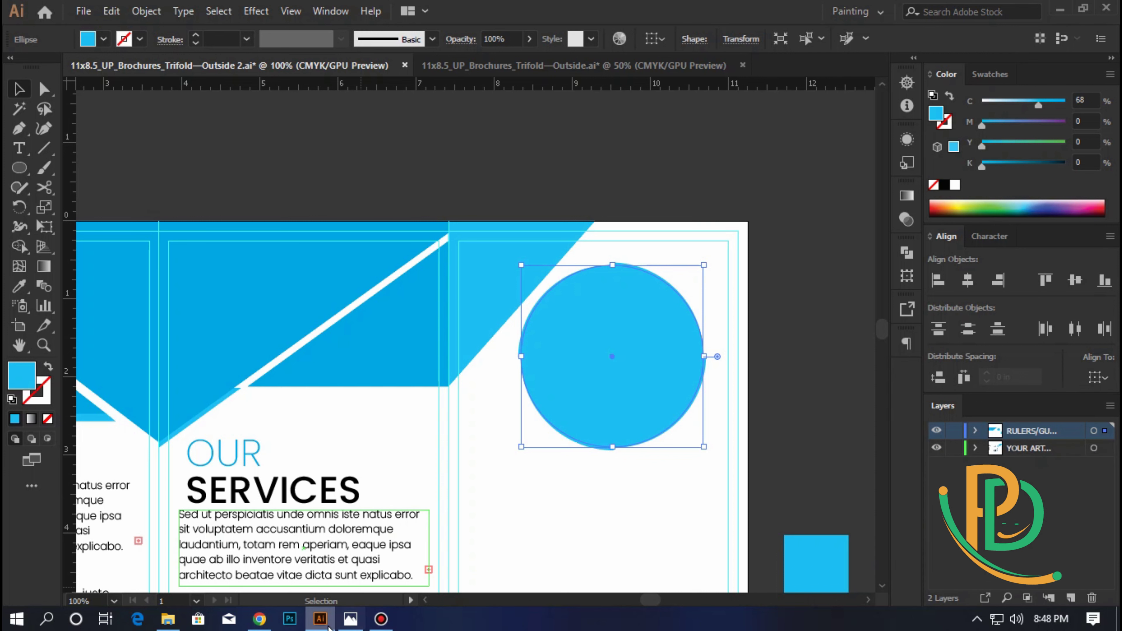
- Place and embed the laptop business photo over the circle, sent behind it
{"action": "left_click", "coordinate": [84, 11]}
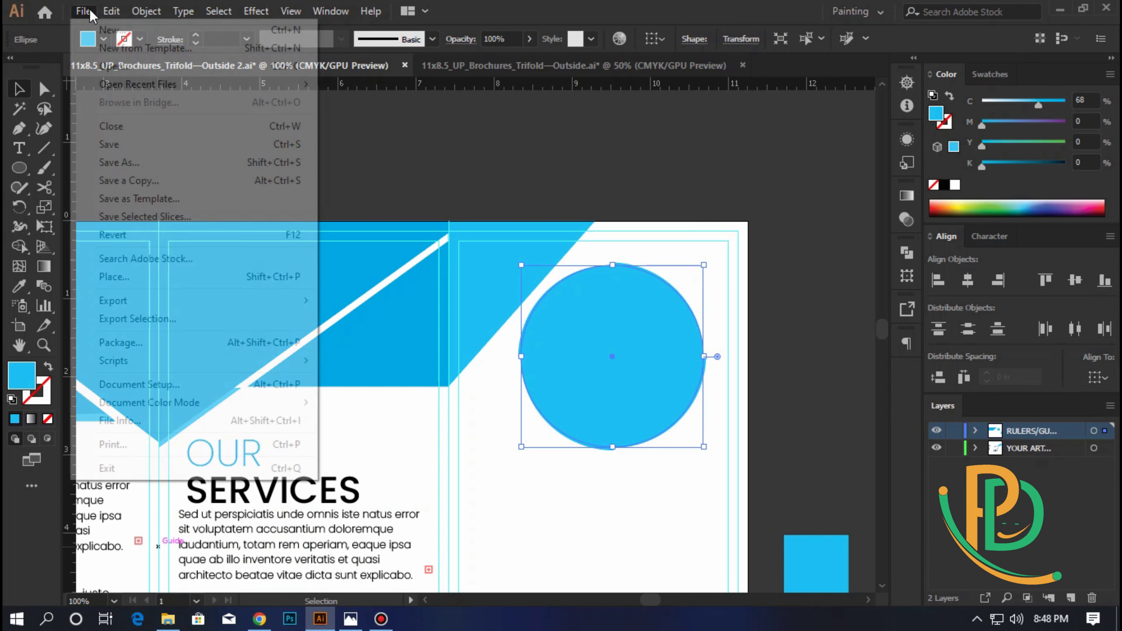
{"action": "left_click", "coordinate": [141, 277]}
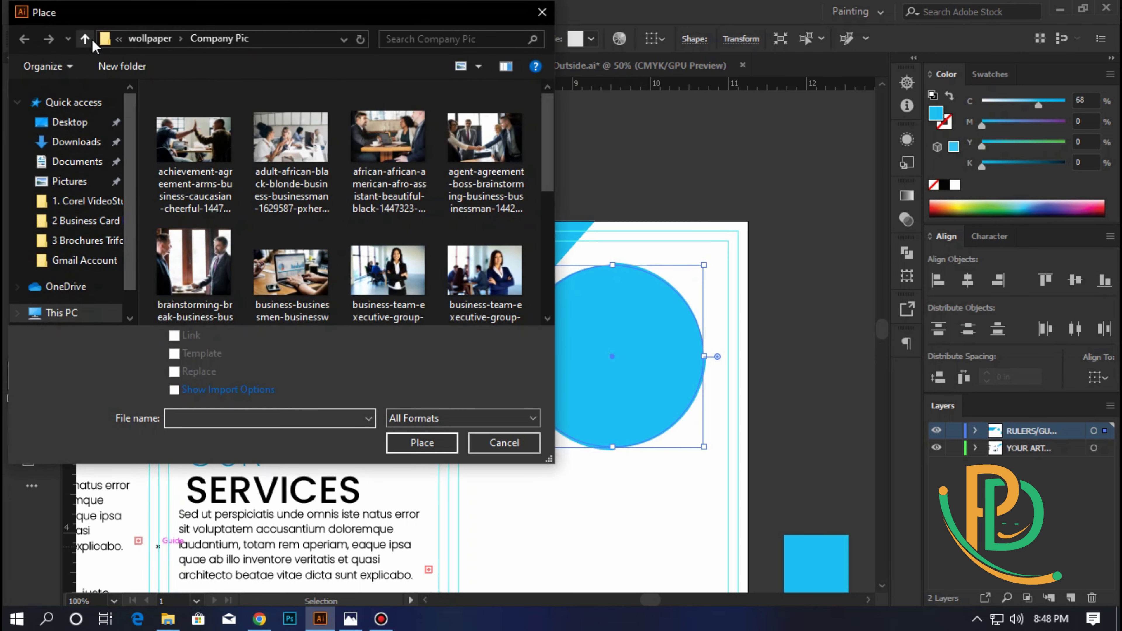
{"action": "scroll", "coordinate": [265, 177], "scroll_direction": "down", "scroll_amount": 1}
{"action": "left_click", "coordinate": [283, 239]}
{"action": "left_click", "coordinate": [437, 451]}
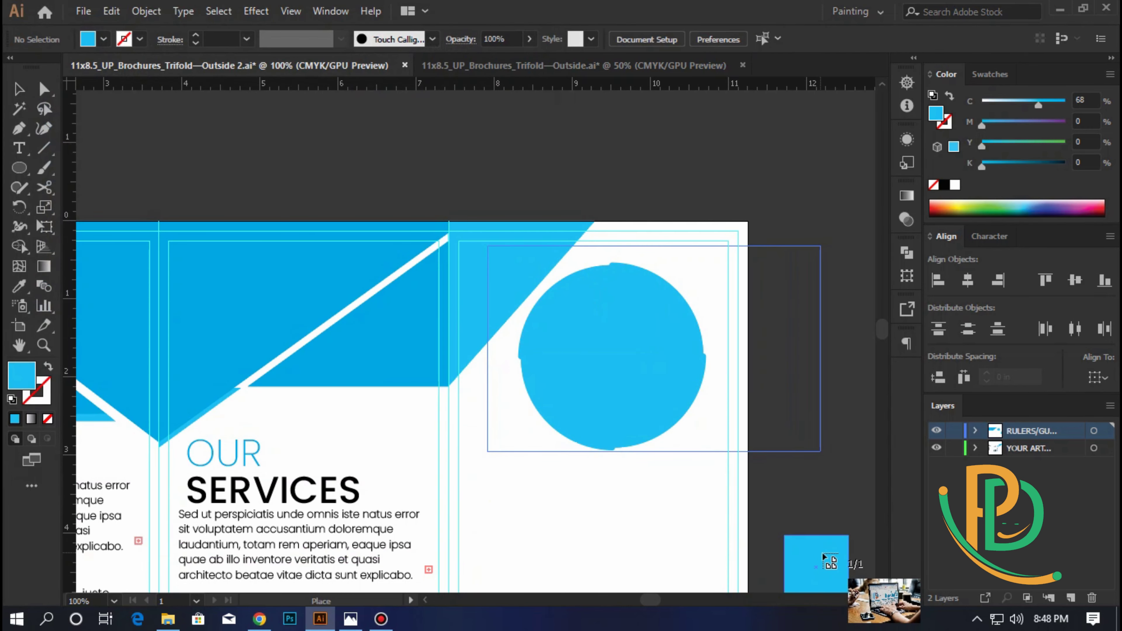
{"action": "left_click", "coordinate": [486, 244]}
{"action": "left_click_drag", "start_coordinate": [780, 383], "coordinate": [746, 389]}
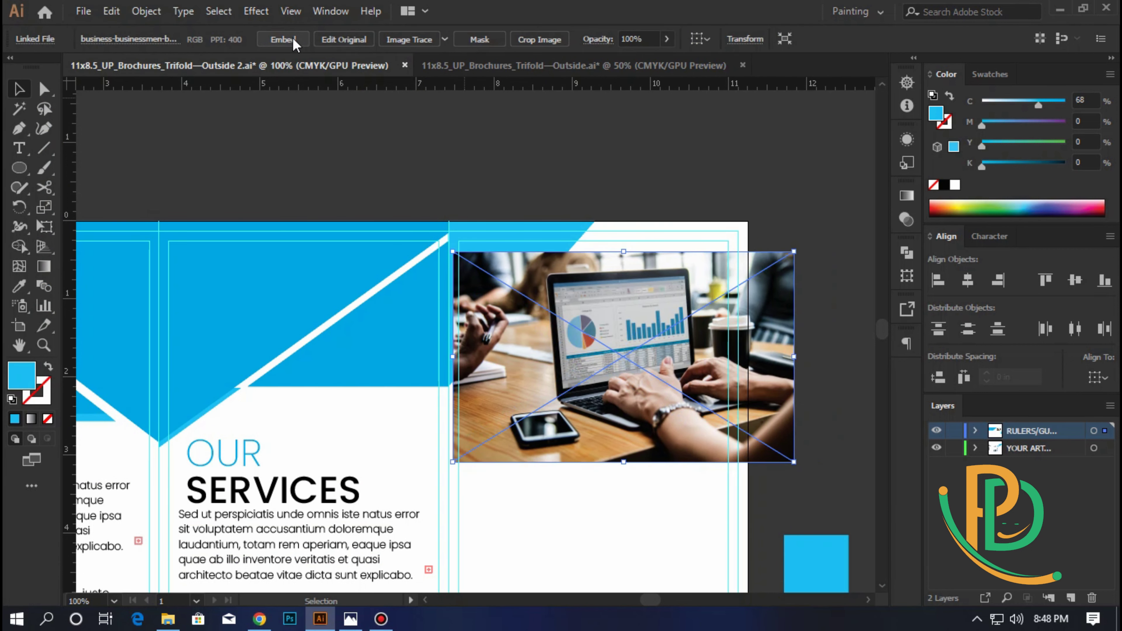
{"action": "left_click", "coordinate": [285, 39]}
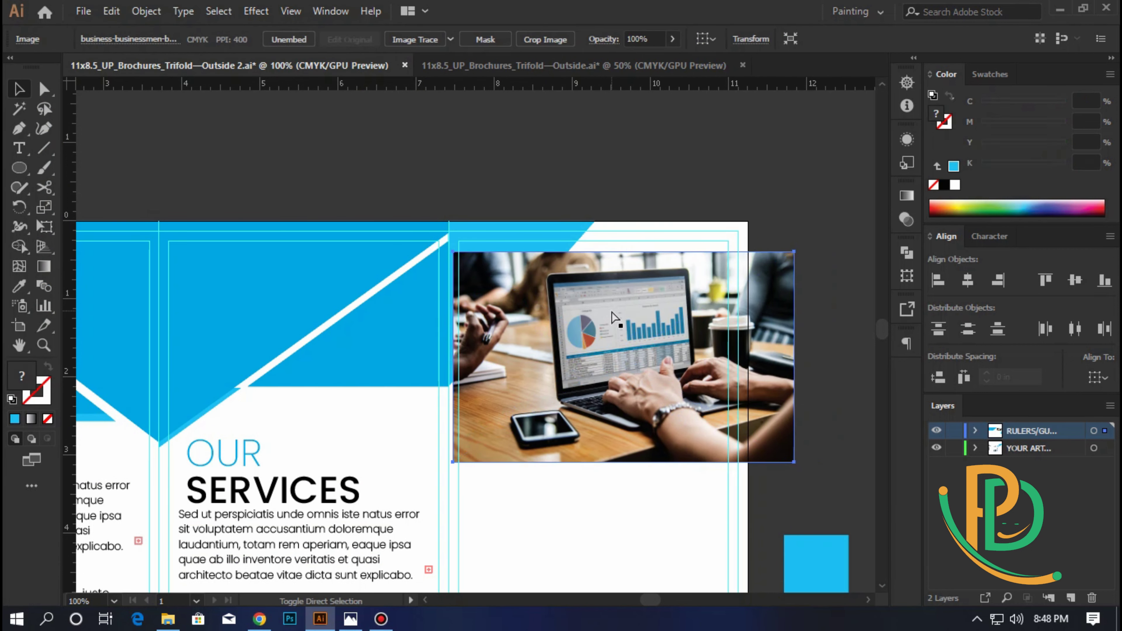
{"action": "key", "text": "ctrl+shift+bracketleft"}
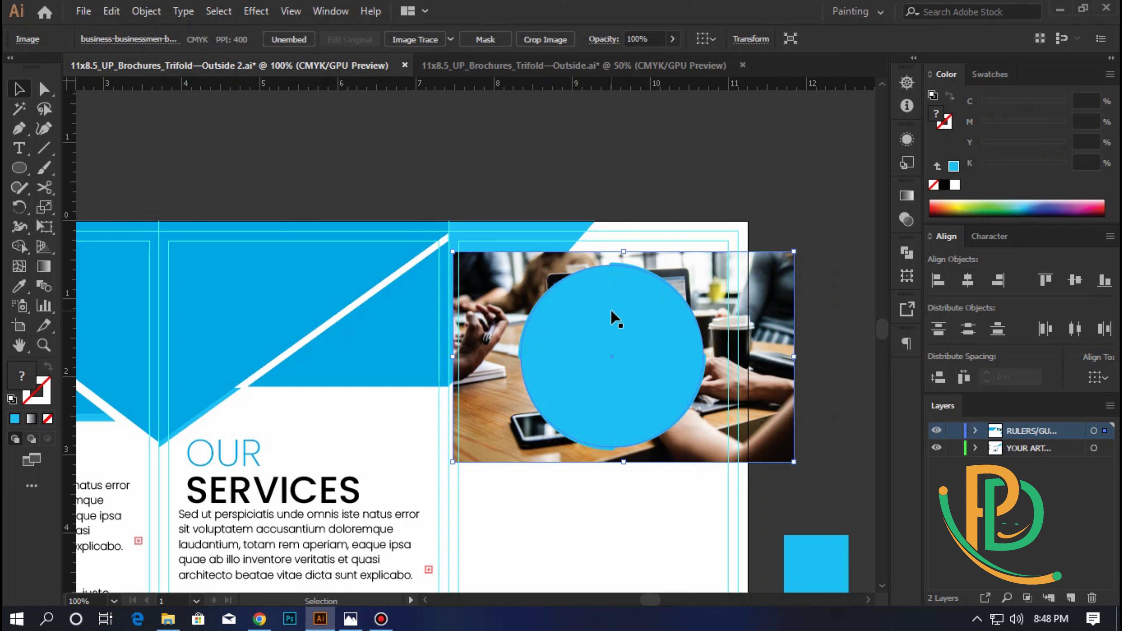
{"action": "left_click", "coordinate": [612, 317], "text": "shift"}
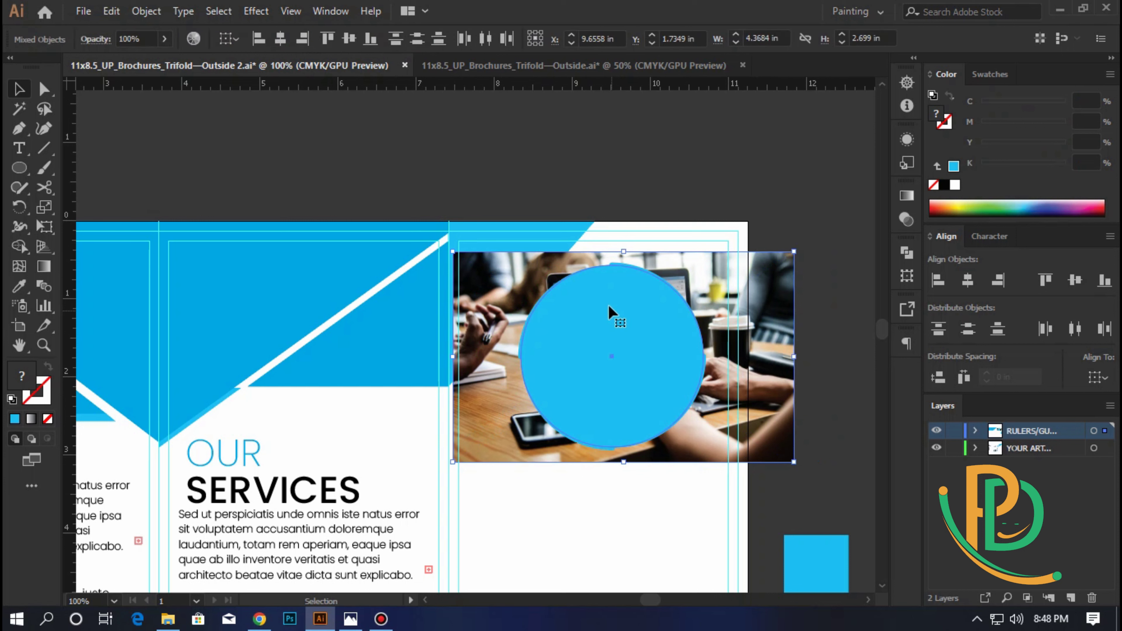
- Clip the laptop photo into the circle and scale it up to fill the cyan ring
{"action": "left_click", "coordinate": [155, 9]}
{"action": "mouse_move", "coordinate": [228, 584]}
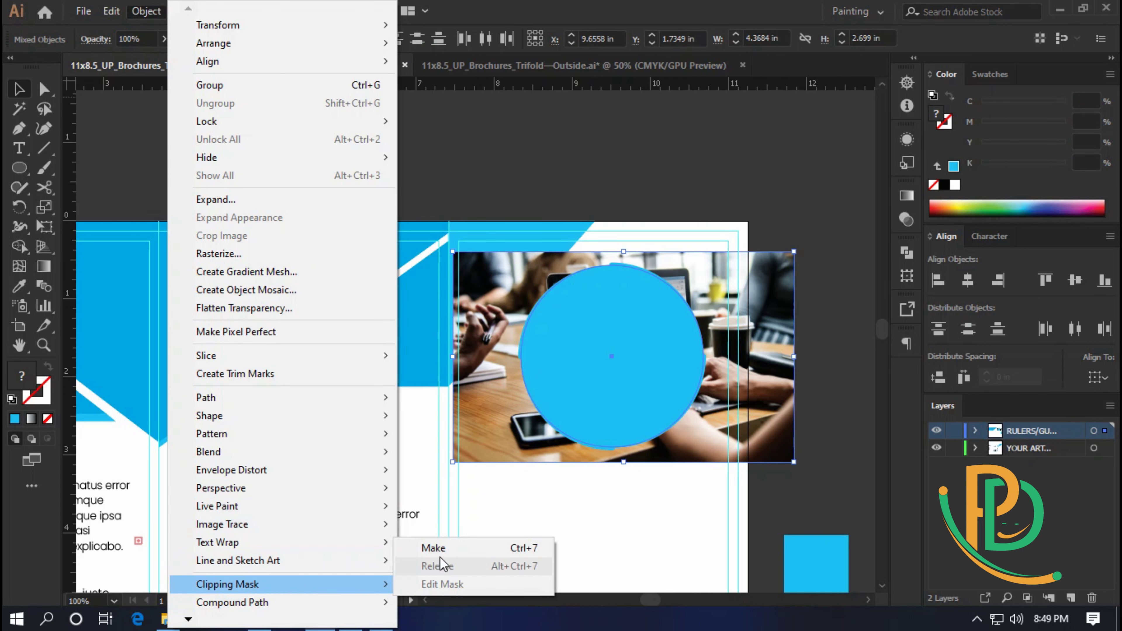
{"action": "left_click", "coordinate": [435, 583]}
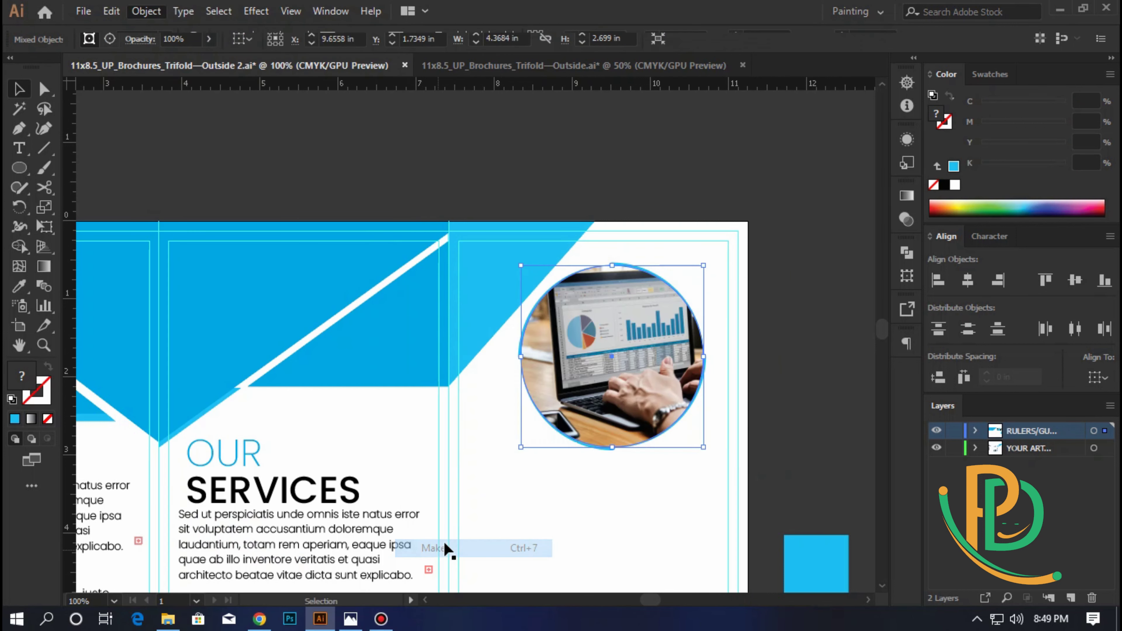
{"action": "double_click", "coordinate": [612, 356]}
{"action": "key", "text": "Escape"}
{"action": "key", "text": "ctrl+="}
{"action": "left_click_drag", "start_coordinate": [833, 207], "coordinate": [340, 513]}
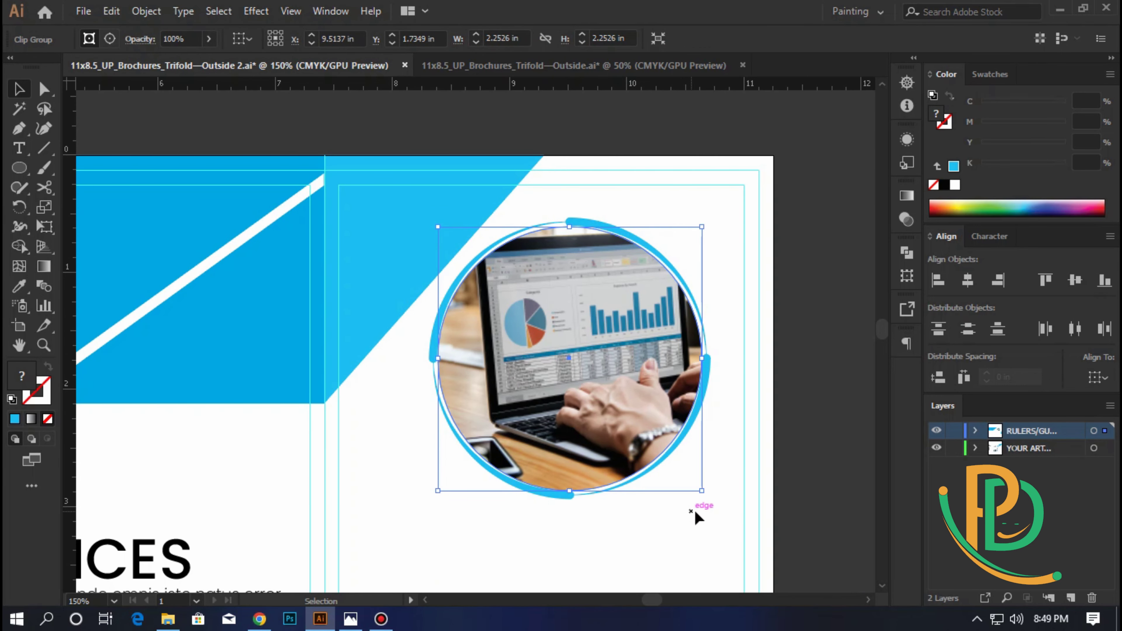
{"action": "mouse_move", "coordinate": [701, 492]}
{"action": "left_mouse_down"}
{"action": "mouse_move", "coordinate": [713, 504]}
{"action": "mouse_move", "coordinate": [700, 494]}
{"action": "left_mouse_up"}
{"action": "left_click", "coordinate": [723, 514]}
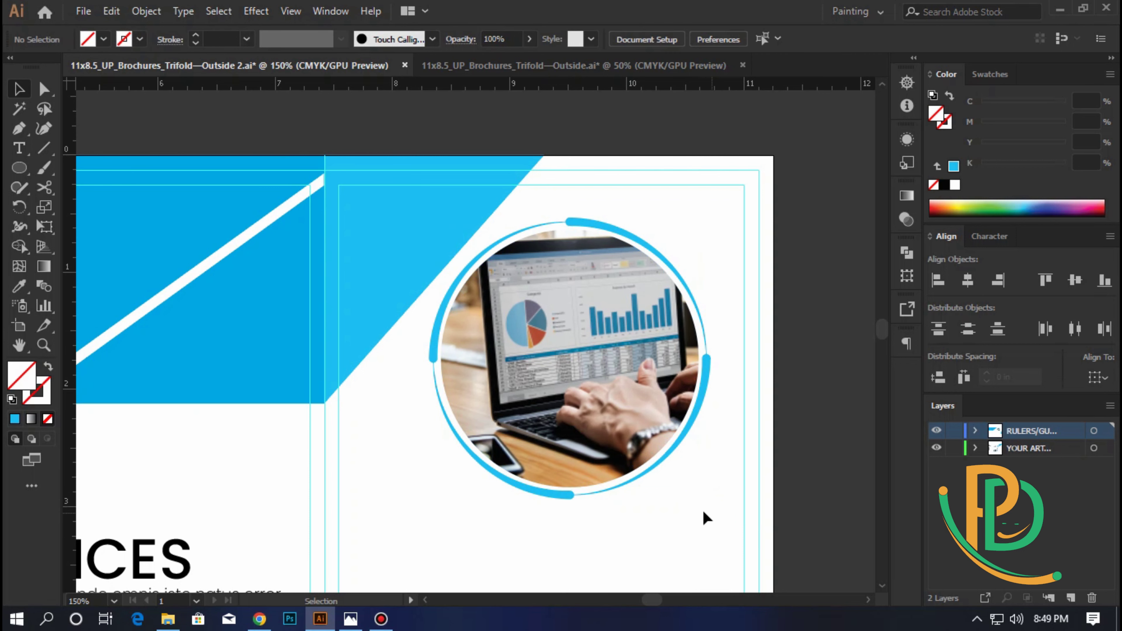
- Draw a closed triangle at the third panel's right edge below the circle photo, filled with the brochure blue
{"action": "scroll", "coordinate": [641, 508], "scroll_direction": "down", "scroll_amount": 1, "text": "alt"}
{"action": "scroll", "coordinate": [642, 521], "scroll_direction": "down", "scroll_amount": 3}
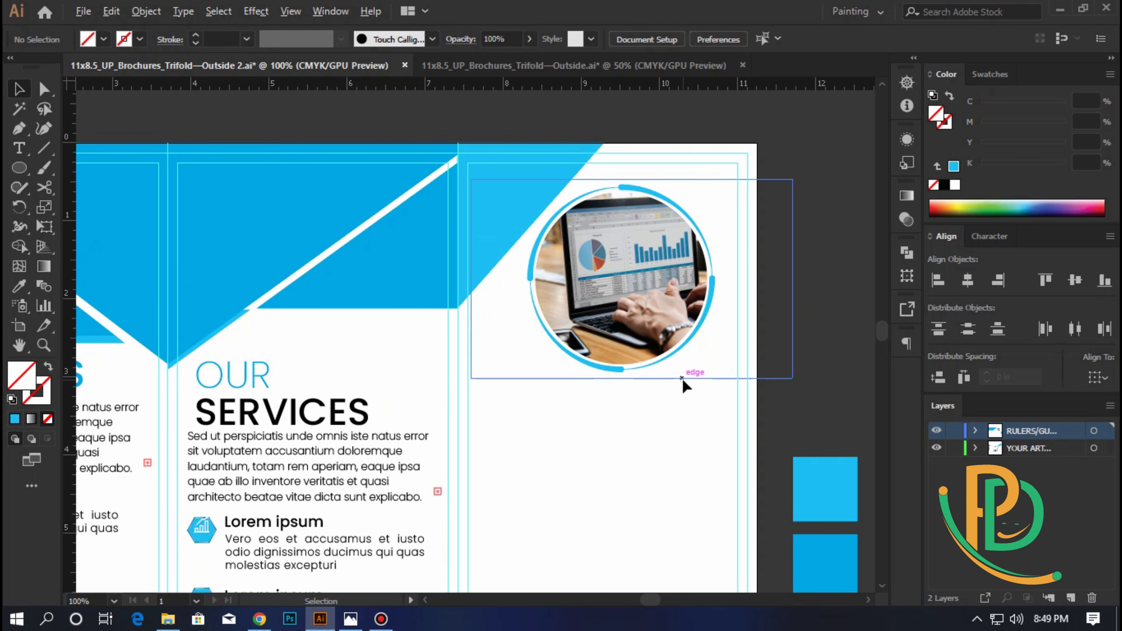
{"action": "left_click", "coordinate": [19, 129]}
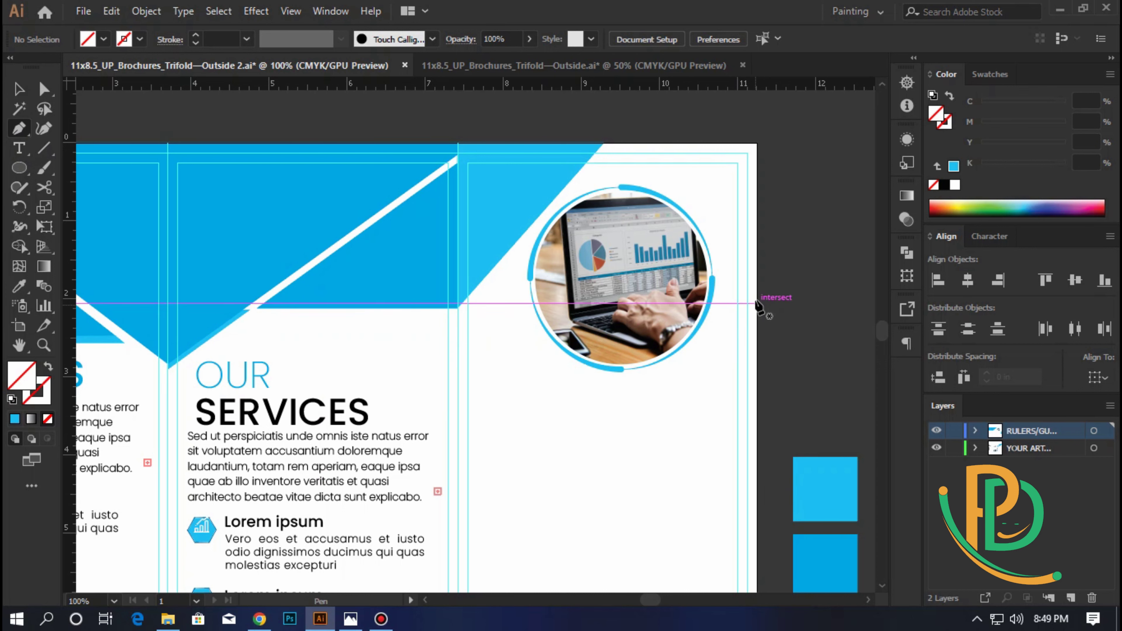
{"action": "left_click", "coordinate": [751, 268]}
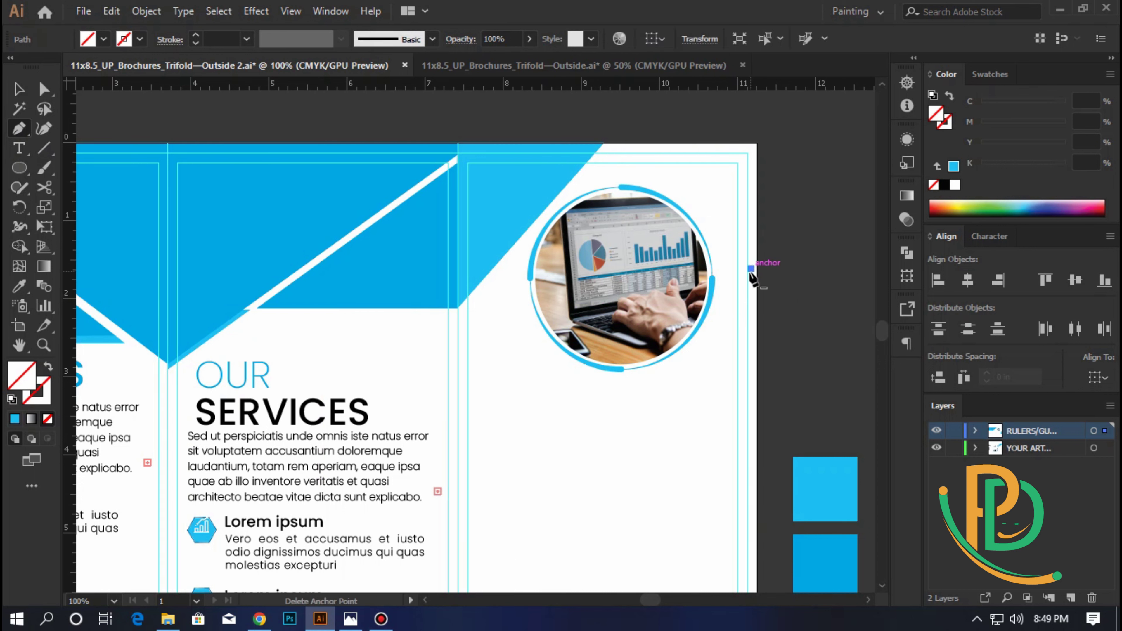
{"action": "key", "text": "ctrl+z"}
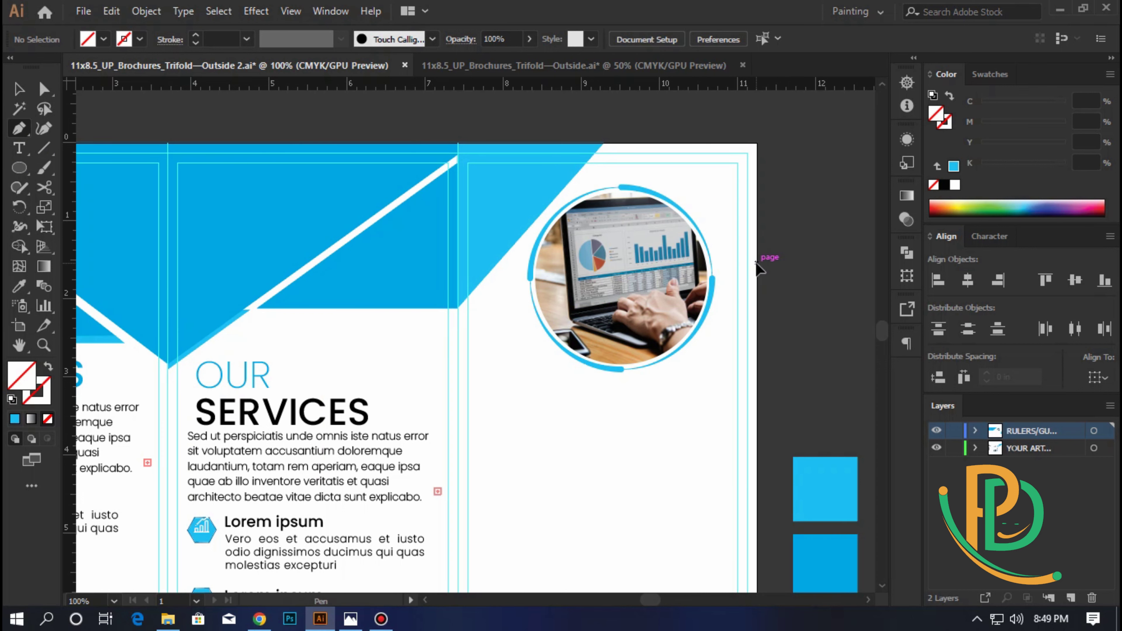
{"action": "left_click", "coordinate": [756, 263]}
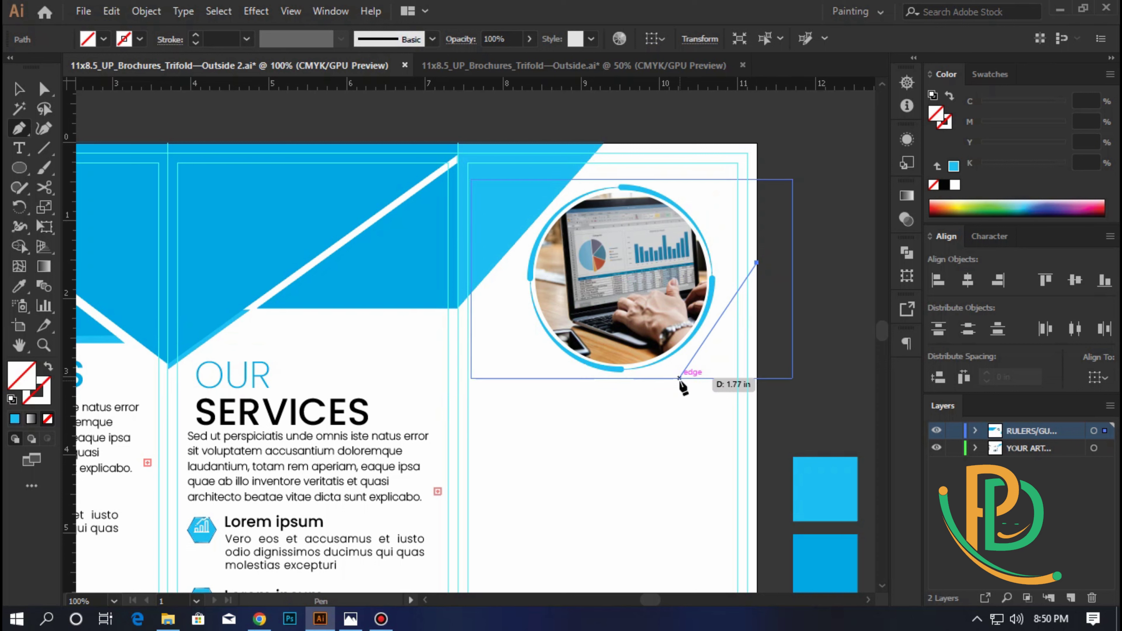
{"action": "left_click", "coordinate": [667, 387]}
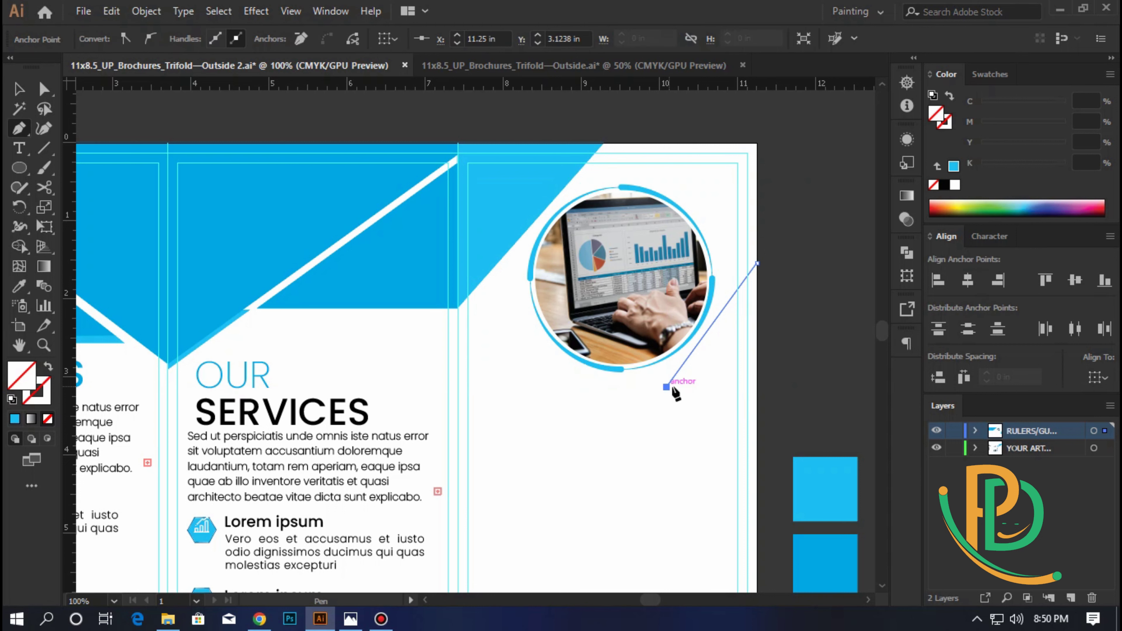
{"action": "left_click", "coordinate": [757, 387]}
{"action": "left_click", "coordinate": [756, 264]}
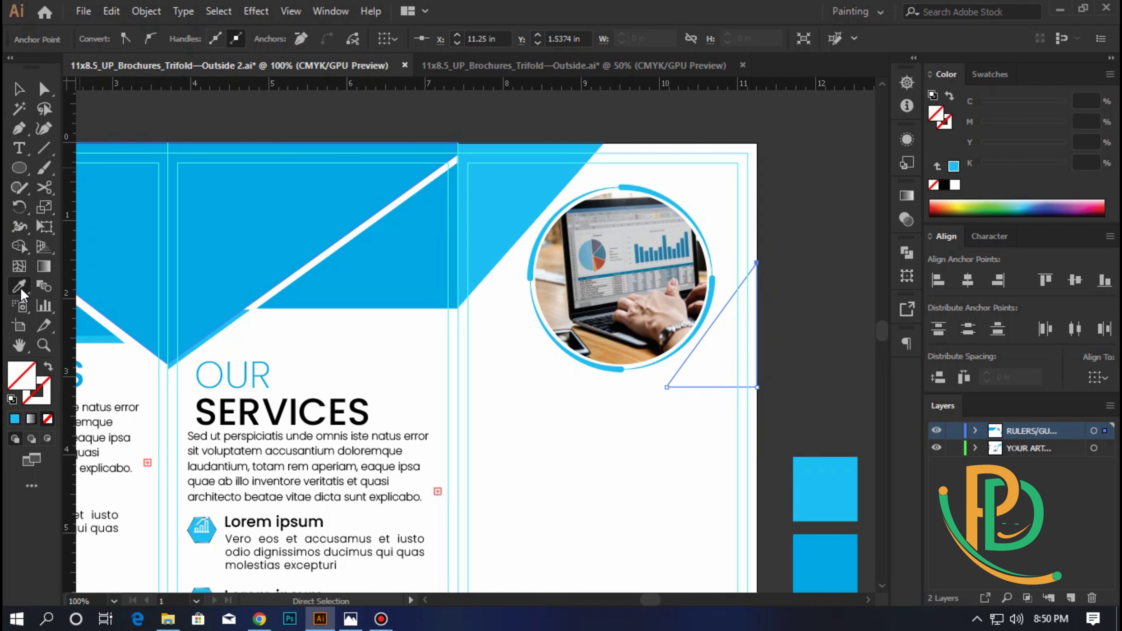
{"action": "left_click", "coordinate": [250, 221]}
{"action": "key", "text": "v"}
{"action": "left_click", "coordinate": [495, 386]}
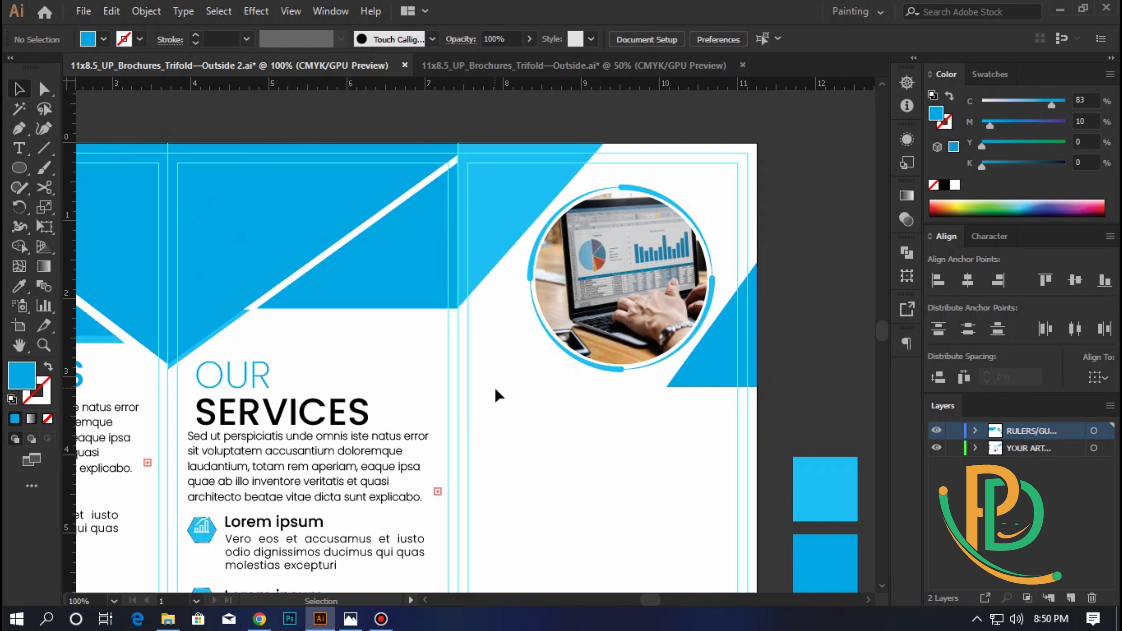
- Drag the Why Choose Us heading and checklist group from beside the artboard into the third panel
{"action": "key", "text": "ctrl+minus"}
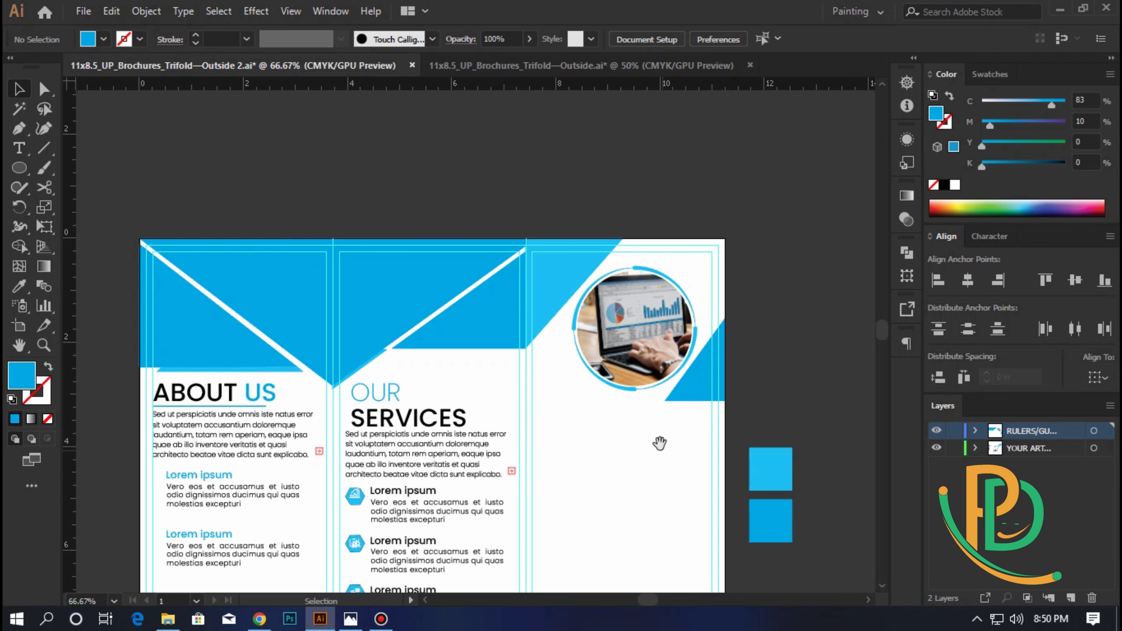
{"action": "left_click_drag", "start_coordinate": [663, 427], "coordinate": [660, 354]}
{"action": "scroll", "coordinate": [662, 353], "scroll_direction": "up", "scroll_amount": 1, "text": "alt"}
{"action": "left_click_drag", "start_coordinate": [582, 396], "coordinate": [617, 395]}
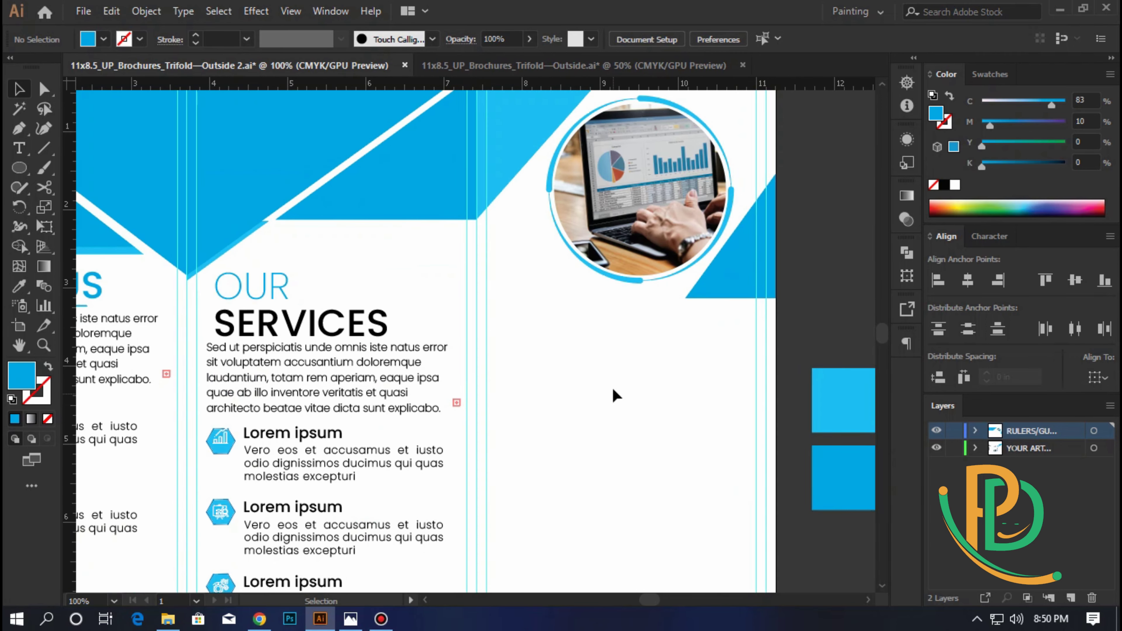
{"action": "scroll", "coordinate": [606, 389], "scroll_direction": "down", "scroll_amount": 2, "text": "alt"}
{"action": "scroll", "coordinate": [606, 390], "scroll_direction": "down", "scroll_amount": 1, "text": "alt"}
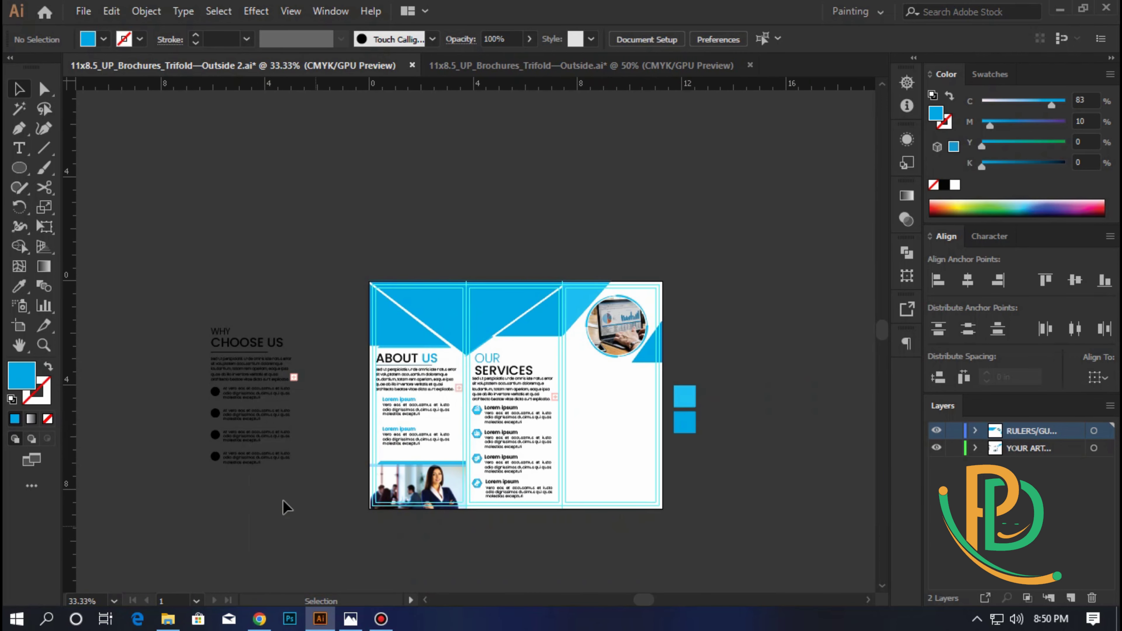
{"action": "left_click_drag", "start_coordinate": [162, 342], "coordinate": [290, 520]}
{"action": "left_click_drag", "start_coordinate": [242, 382], "coordinate": [602, 414]}
{"action": "scroll", "coordinate": [602, 413], "scroll_direction": "up", "scroll_amount": 1, "text": "alt"}
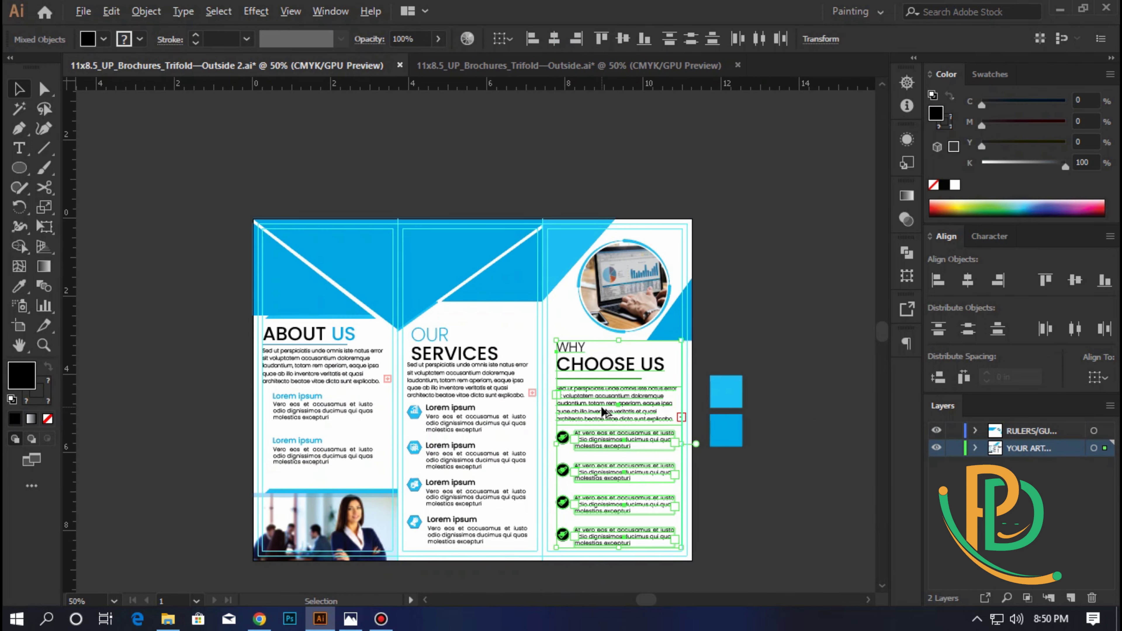
- Left-align the OUR SERVICES heading to the column guide beside it
{"action": "scroll", "coordinate": [602, 407], "scroll_direction": "up", "scroll_amount": 1, "text": "alt"}
{"action": "scroll", "coordinate": [459, 382], "scroll_direction": "up", "scroll_amount": 1, "text": "alt"}
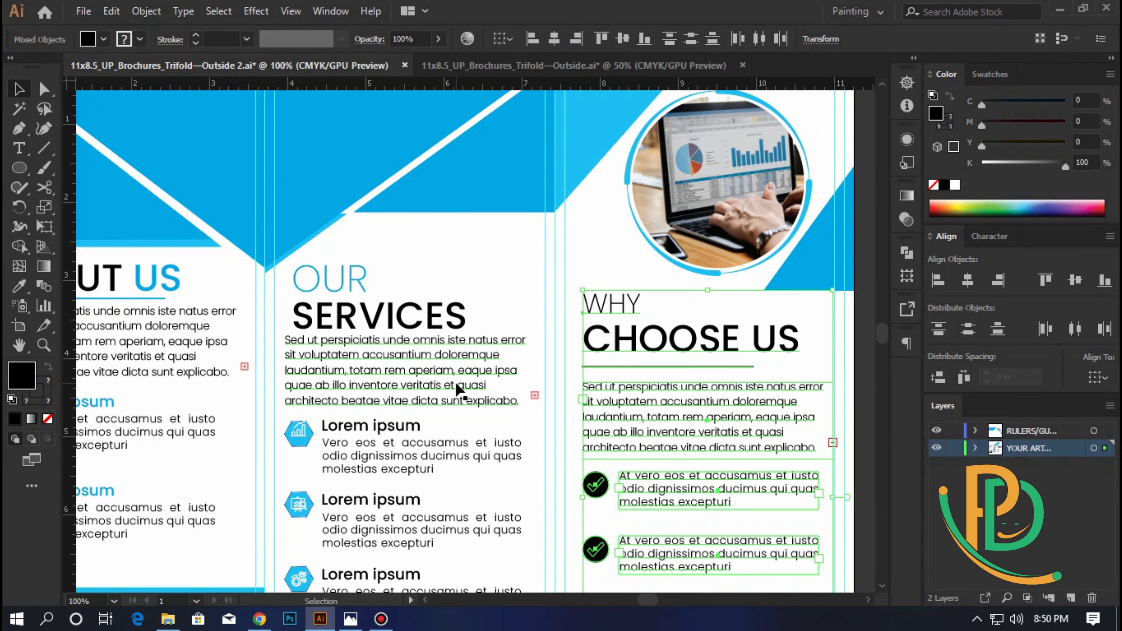
{"action": "scroll", "coordinate": [460, 390], "scroll_direction": "down", "scroll_amount": 1}
{"action": "scroll", "coordinate": [373, 363], "scroll_direction": "up", "scroll_amount": 1, "text": "alt"}
{"action": "scroll", "coordinate": [373, 363], "scroll_direction": "up", "scroll_amount": 1, "text": "alt"}
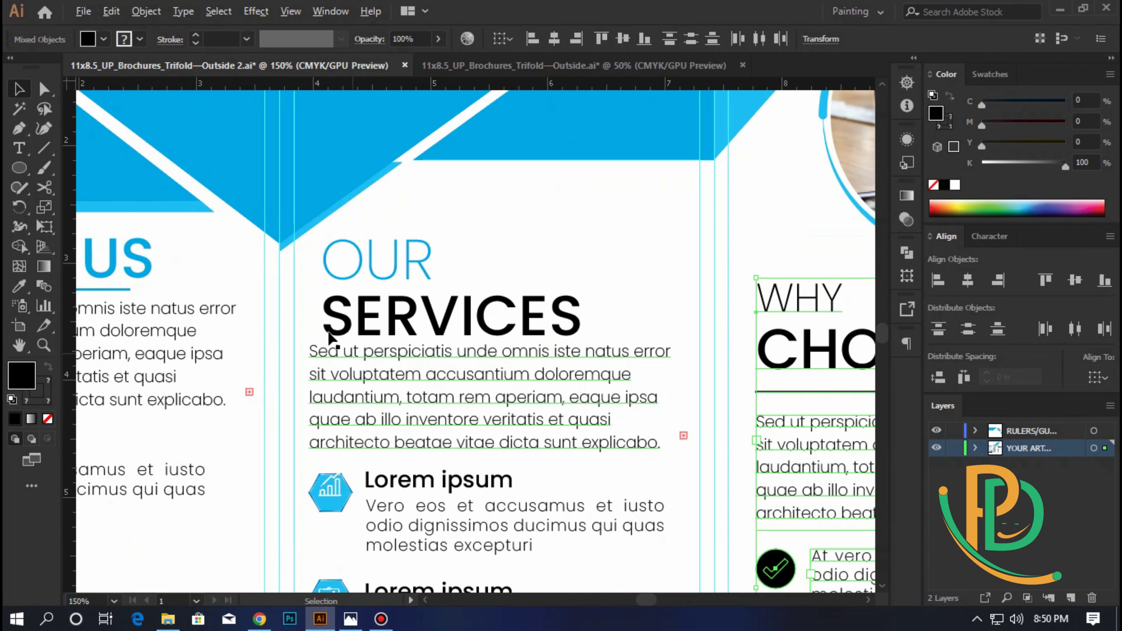
{"action": "left_click", "coordinate": [349, 326]}
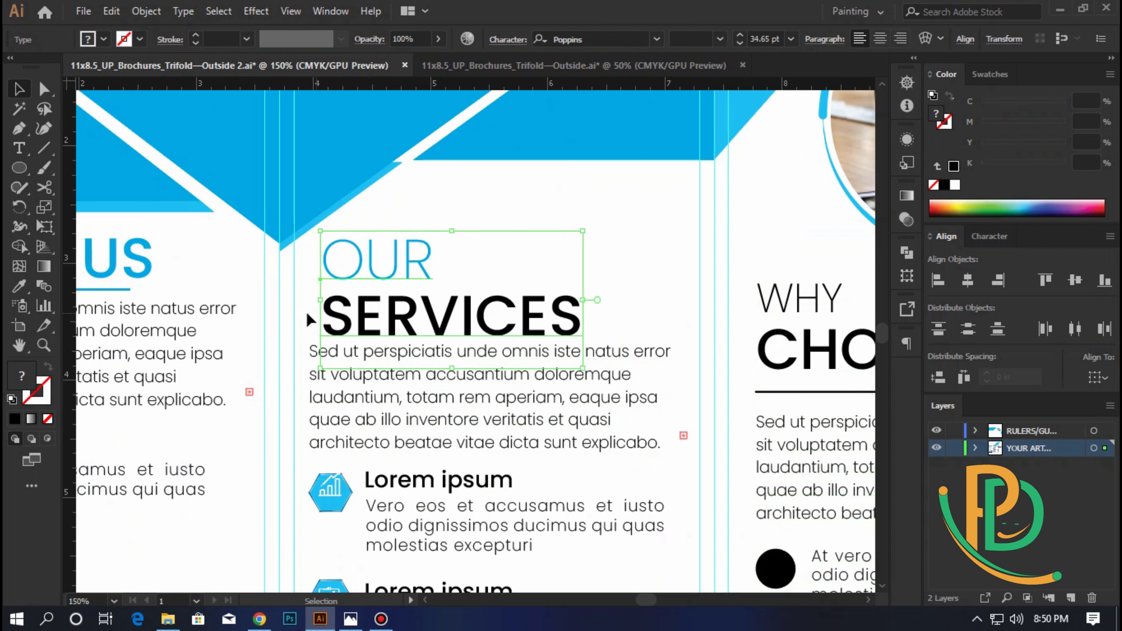
{"action": "left_click", "coordinate": [298, 313]}
{"action": "left_click", "coordinate": [322, 315], "text": "shift"}
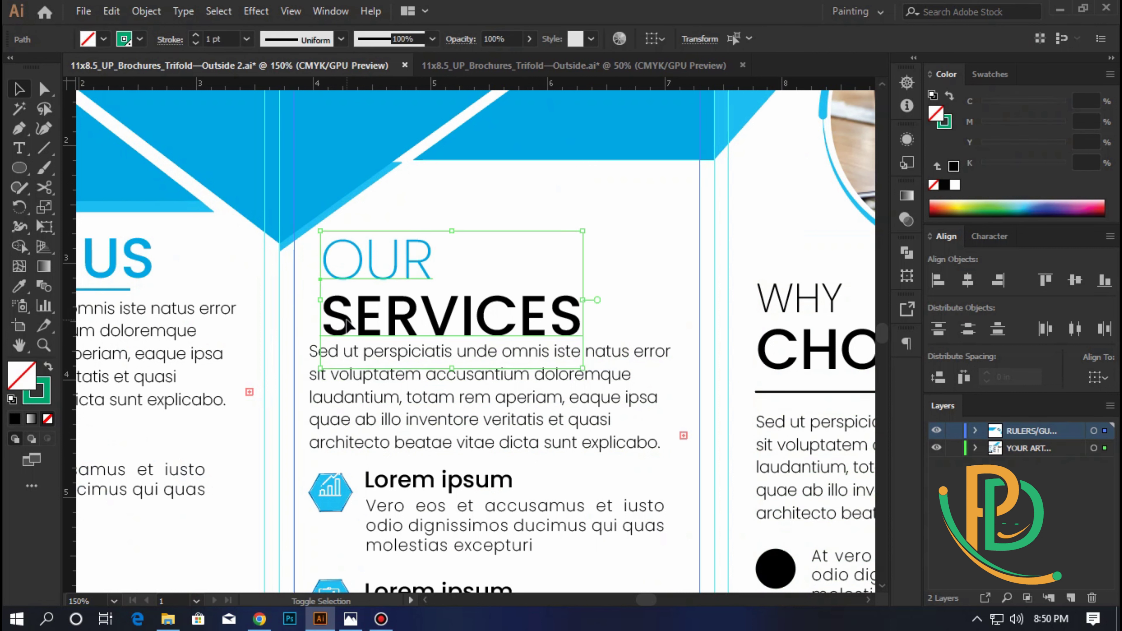
{"action": "left_click", "coordinate": [295, 314]}
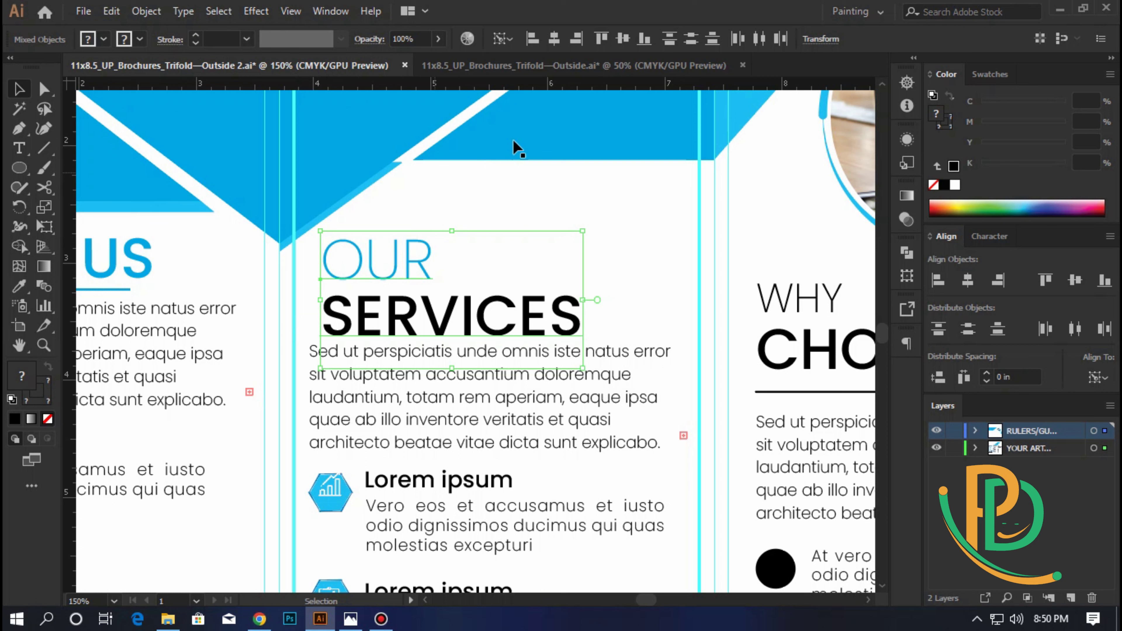
{"action": "left_click", "coordinate": [532, 39]}
{"action": "left_click", "coordinate": [551, 199]}
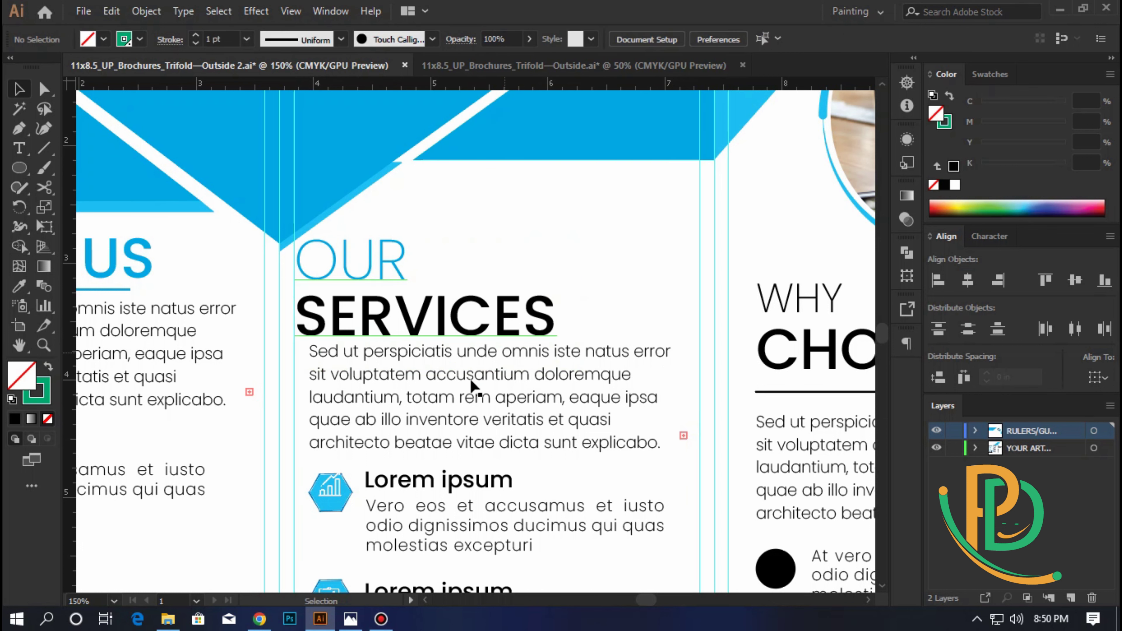
- Align the intro paragraph's left edge with the OUR SERVICES heading
{"action": "left_click", "coordinate": [435, 387]}
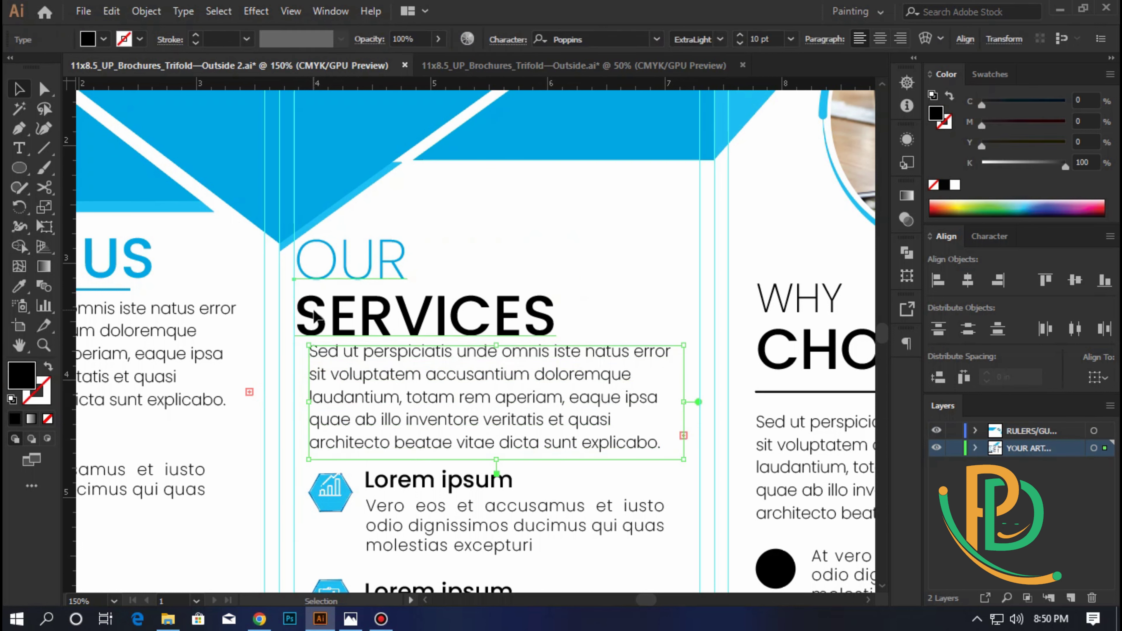
{"action": "left_click", "coordinate": [322, 318]}
{"action": "left_click", "coordinate": [339, 376], "text": "shift"}
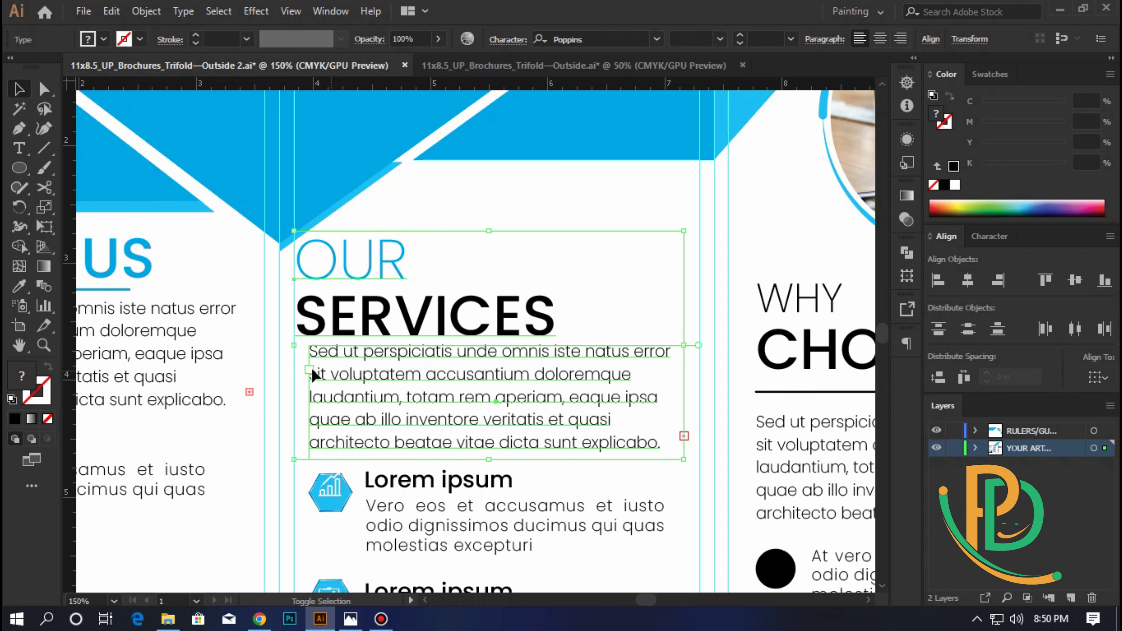
{"action": "left_click", "coordinate": [319, 326], "text": "shift"}
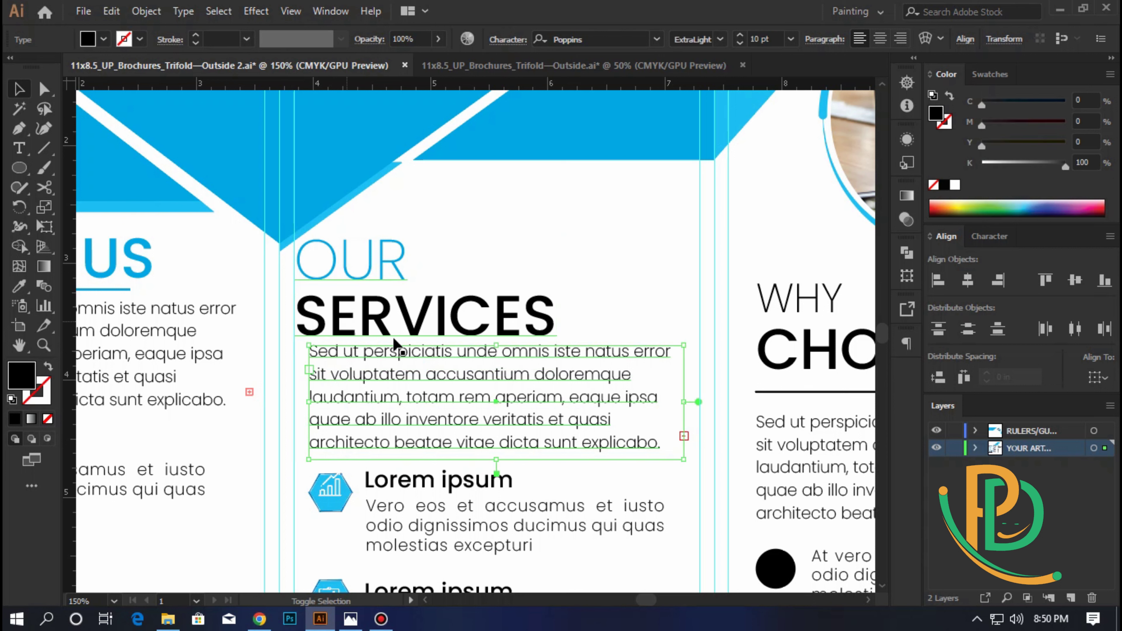
{"action": "left_click", "coordinate": [548, 325], "text": "shift"}
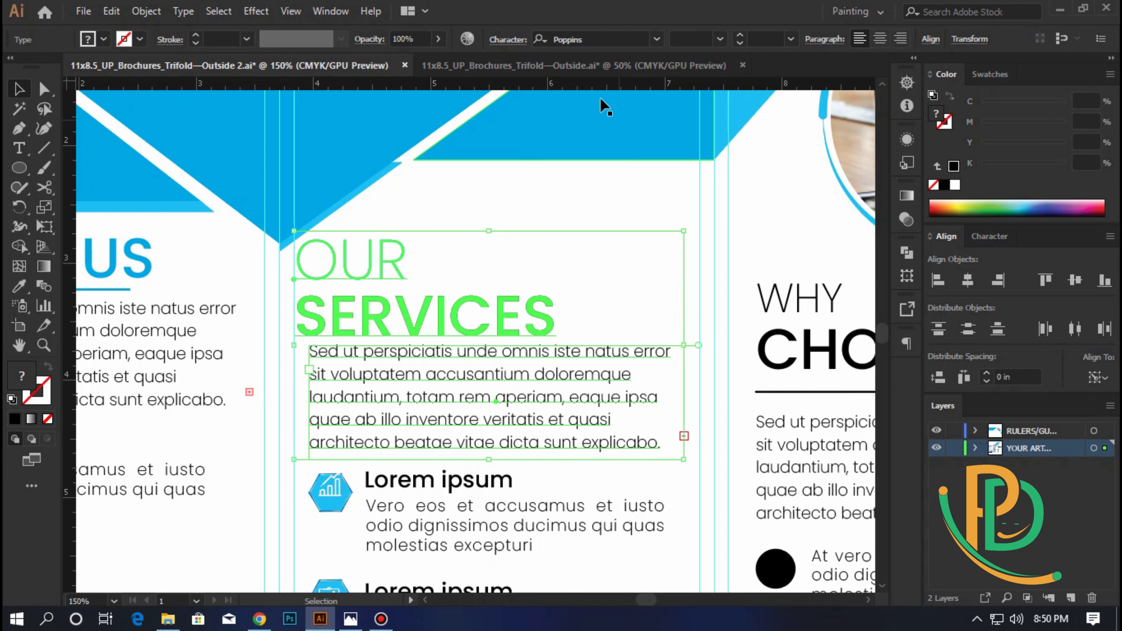
{"action": "left_click", "coordinate": [938, 280]}
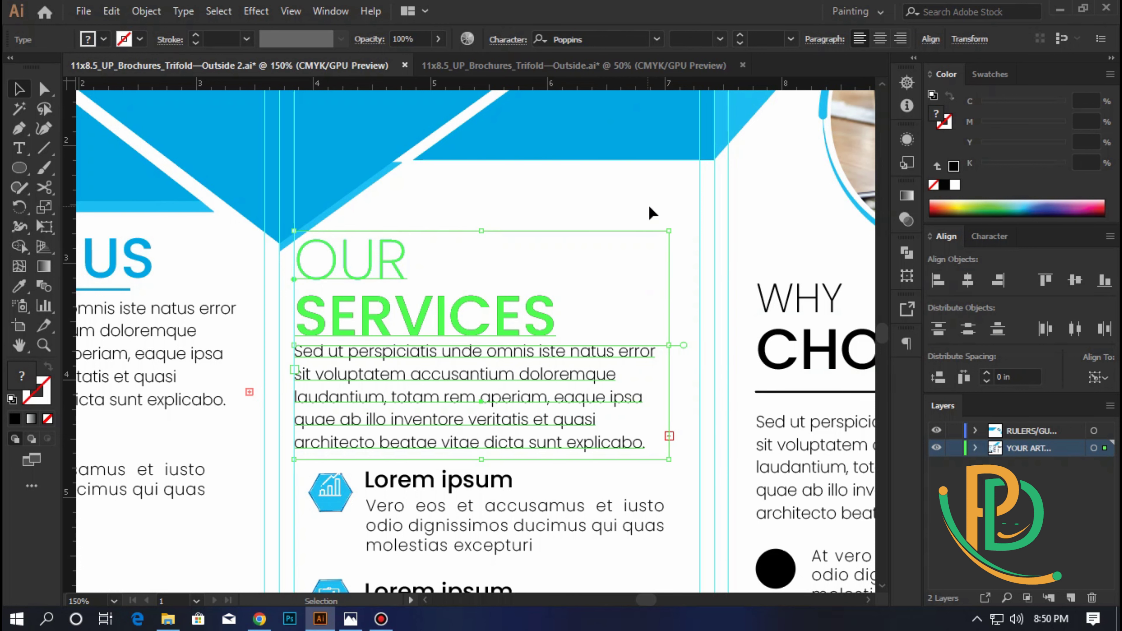
{"action": "left_click", "coordinate": [653, 213]}
- Select the four Lorem ipsum icon list items below the paragraph
{"action": "scroll", "coordinate": [646, 335], "scroll_direction": "down", "scroll_amount": 2}
{"action": "scroll", "coordinate": [646, 334], "scroll_direction": "down", "scroll_amount": 1}
{"action": "scroll", "coordinate": [646, 335], "scroll_direction": "down", "scroll_amount": 1}
{"action": "scroll", "coordinate": [646, 334], "scroll_direction": "down", "scroll_amount": 2}
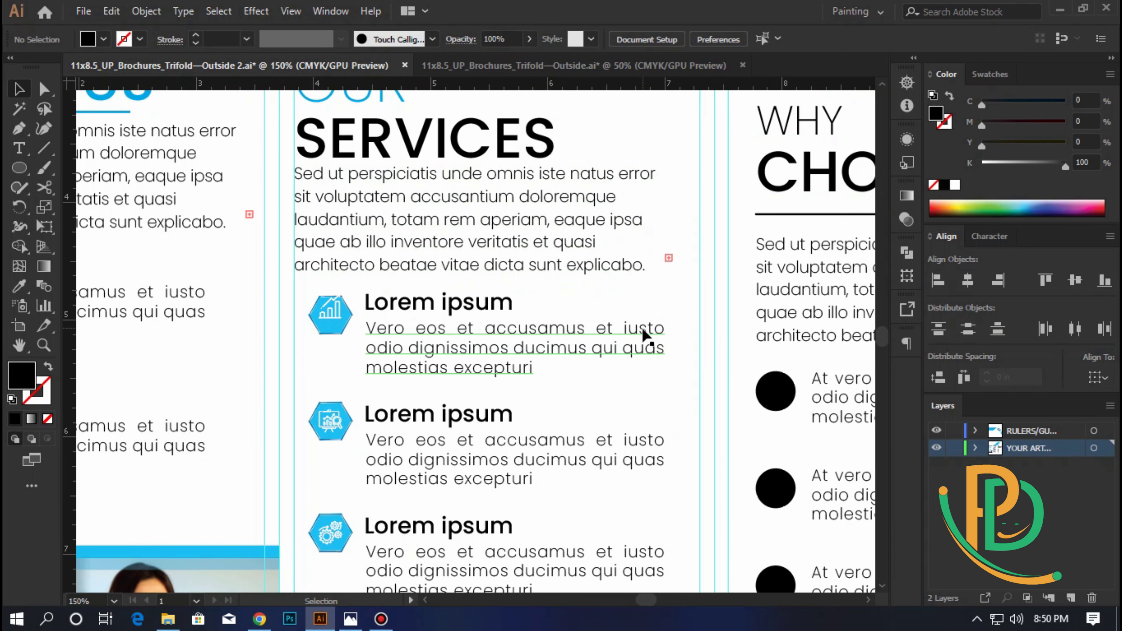
{"action": "scroll", "coordinate": [646, 334], "scroll_direction": "down", "scroll_amount": 1}
{"action": "left_click", "coordinate": [403, 290]}
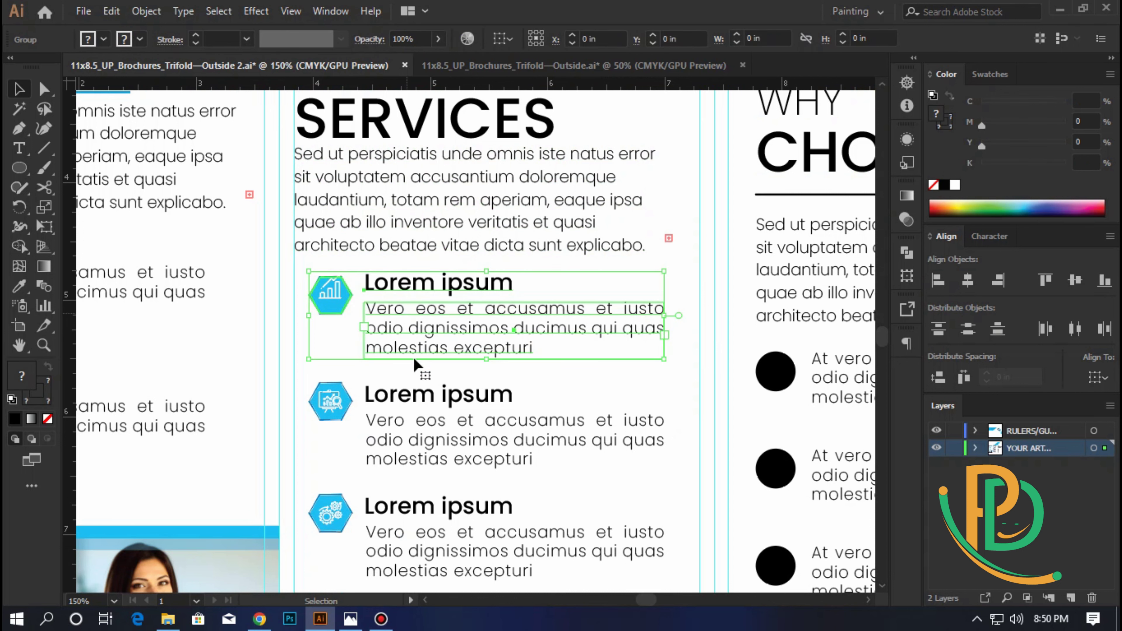
{"action": "left_click", "coordinate": [420, 393], "text": "shift"}
{"action": "key", "text": "a"}
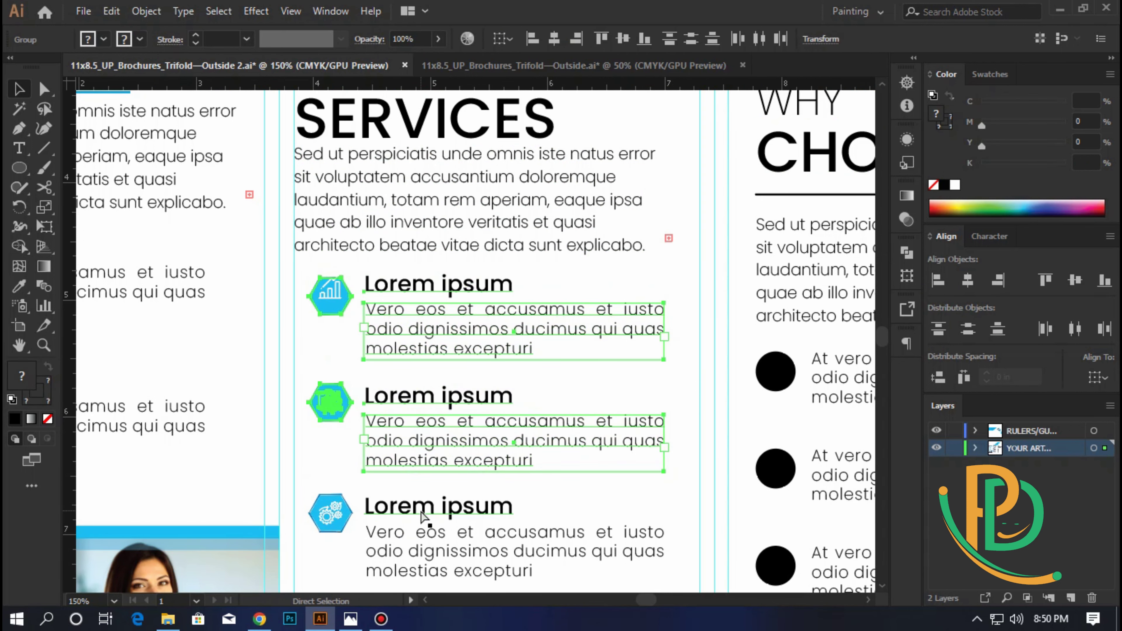
{"action": "key", "text": "v"}
{"action": "left_click", "coordinate": [438, 529], "text": "shift"}
{"action": "scroll", "coordinate": [442, 522], "scroll_direction": "down", "scroll_amount": 5}
{"action": "left_click", "coordinate": [453, 507], "text": "shift"}
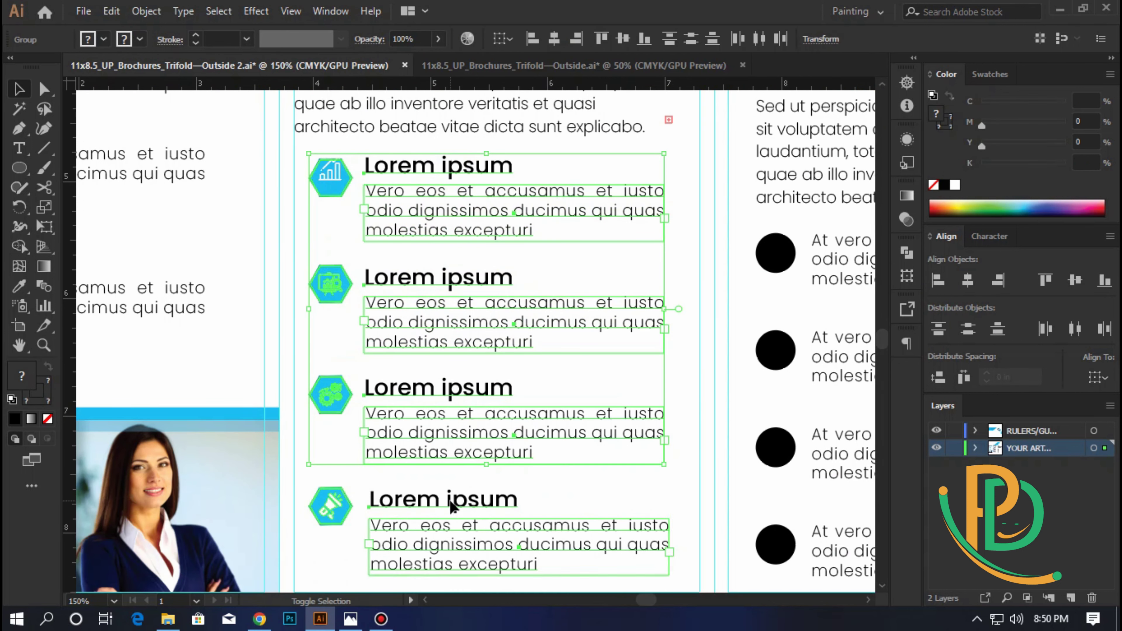
{"action": "scroll", "coordinate": [453, 509], "scroll_direction": "up", "scroll_amount": 4}
{"action": "scroll", "coordinate": [460, 499], "scroll_direction": "up", "scroll_amount": 3}
- Left-align the four-item icon list group with the SERVICES heading as key object
{"action": "double_click", "coordinate": [481, 322]}
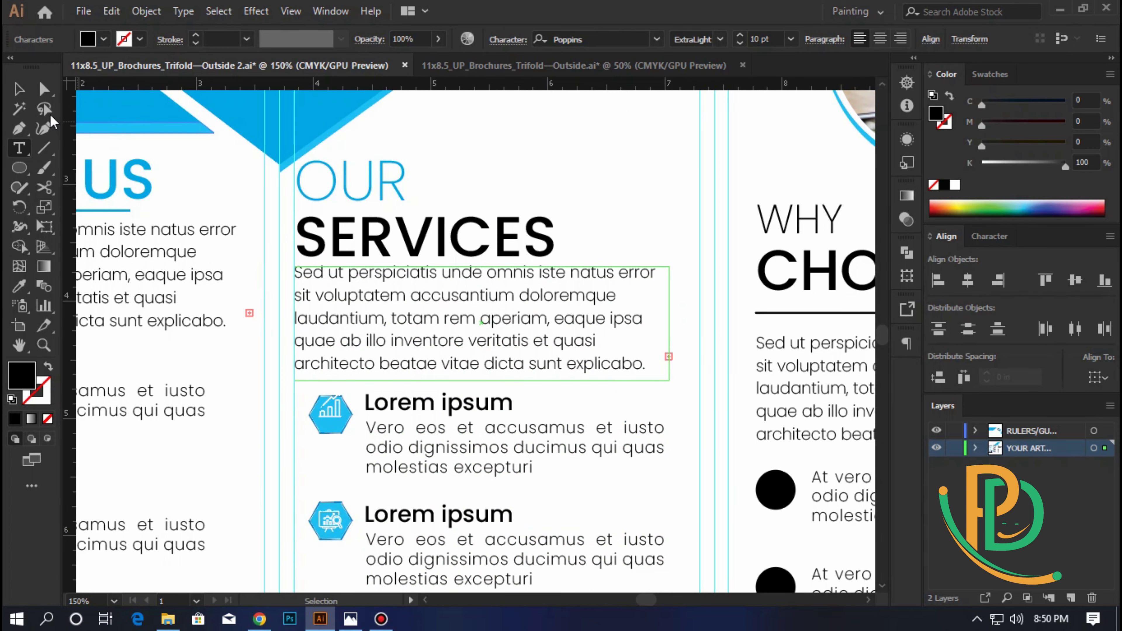
{"action": "left_click", "coordinate": [18, 89]}
{"action": "scroll", "coordinate": [397, 360], "scroll_direction": "down", "scroll_amount": 3}
{"action": "key", "text": "ctrl+minus"}
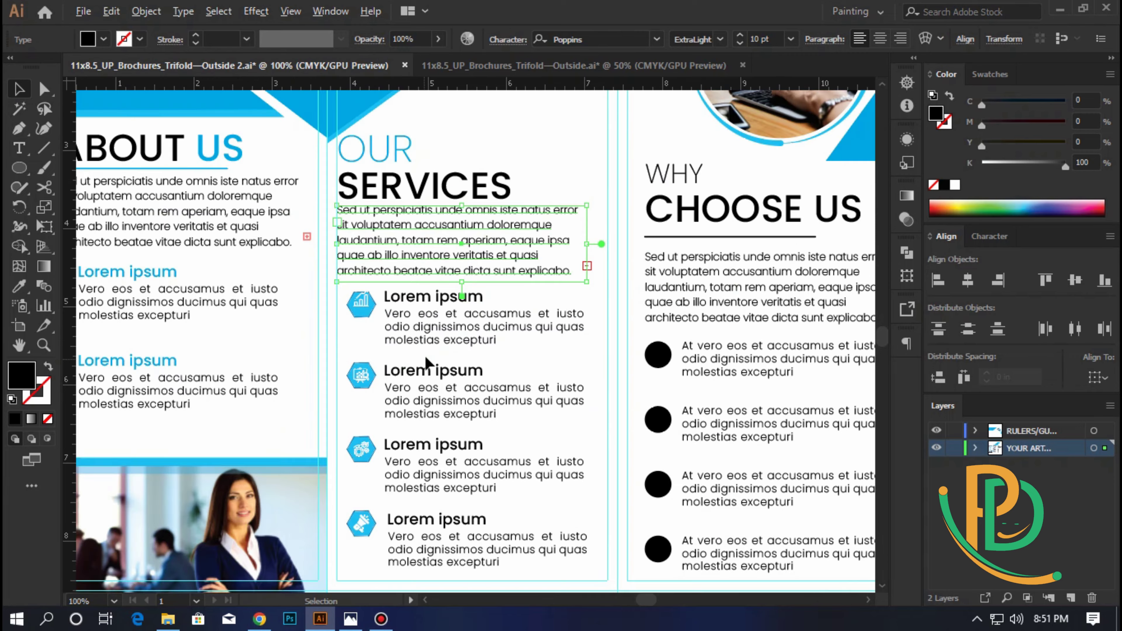
{"action": "key", "text": "ctrl+minus"}
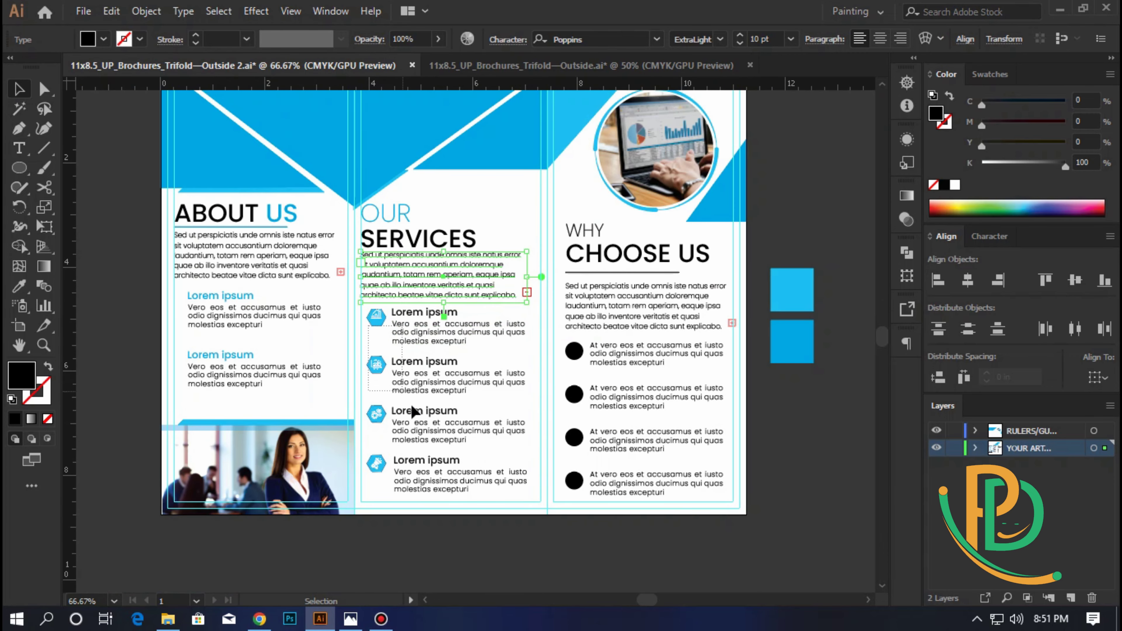
{"action": "left_click", "coordinate": [450, 478]}
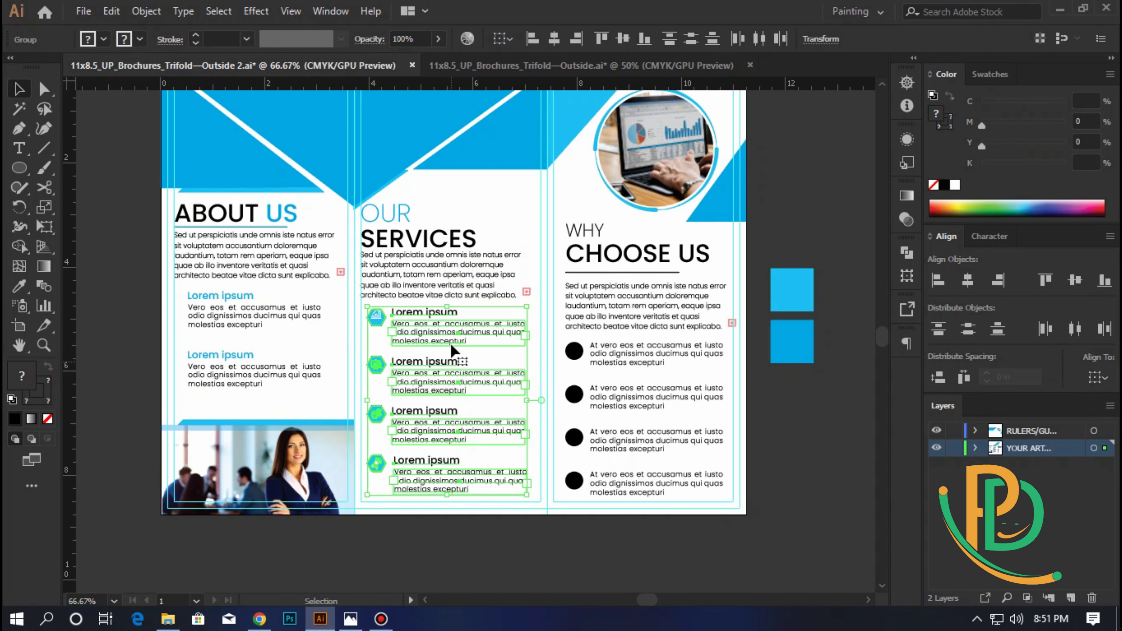
{"action": "left_click", "coordinate": [425, 243], "text": "shift"}
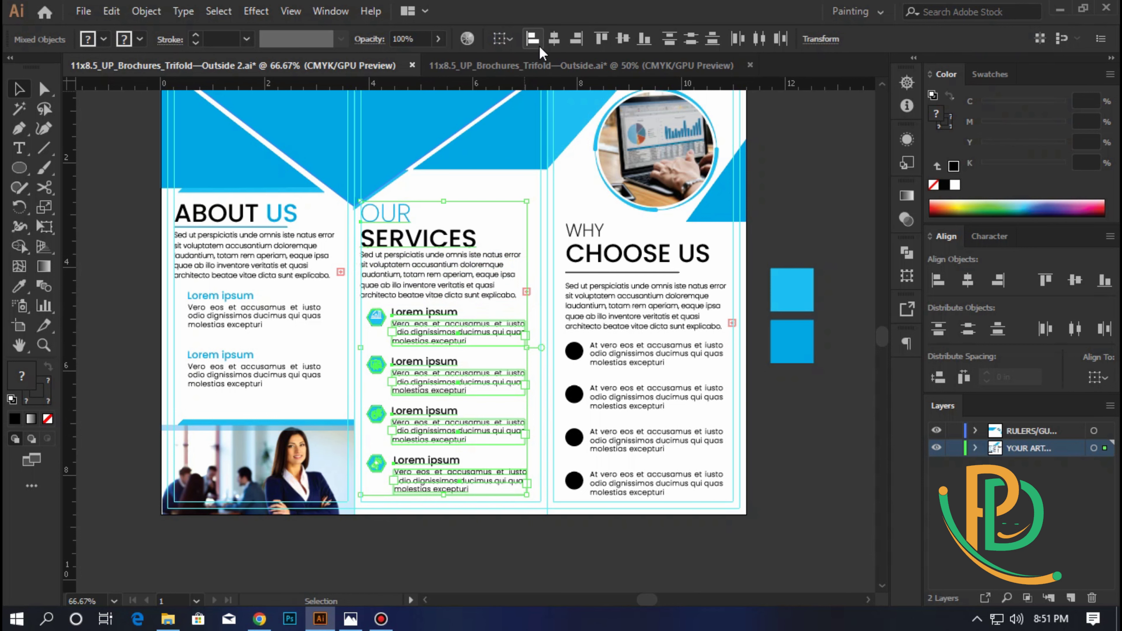
{"action": "left_click", "coordinate": [432, 243]}
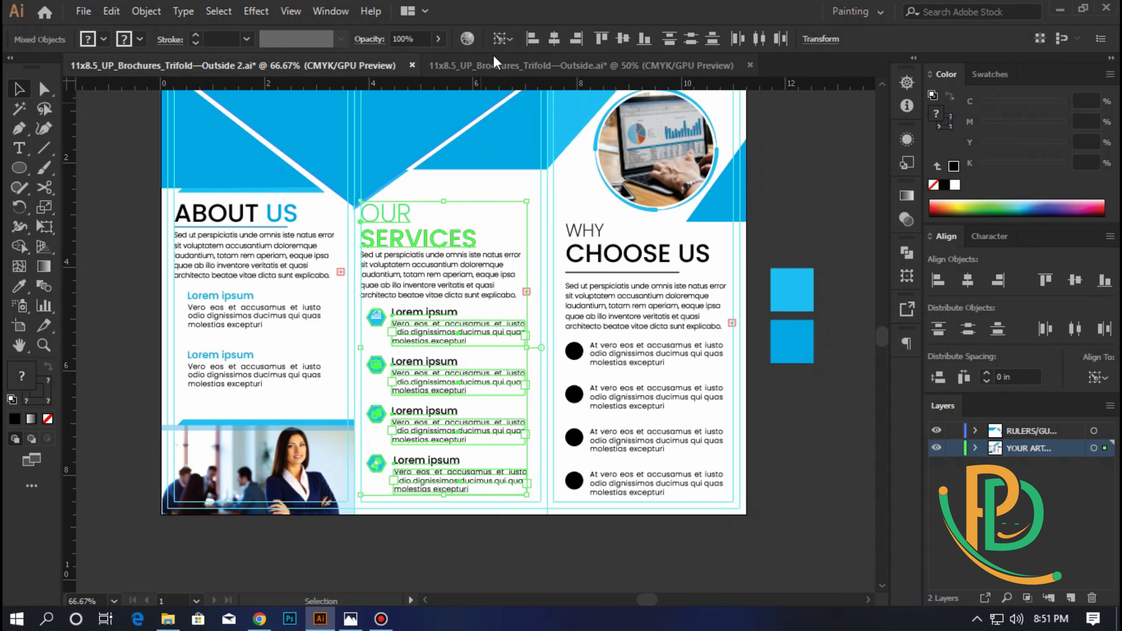
{"action": "left_click", "coordinate": [532, 40]}
{"action": "key", "text": "ctrl+shift+a"}
{"action": "key", "text": "ctrl+plus"}
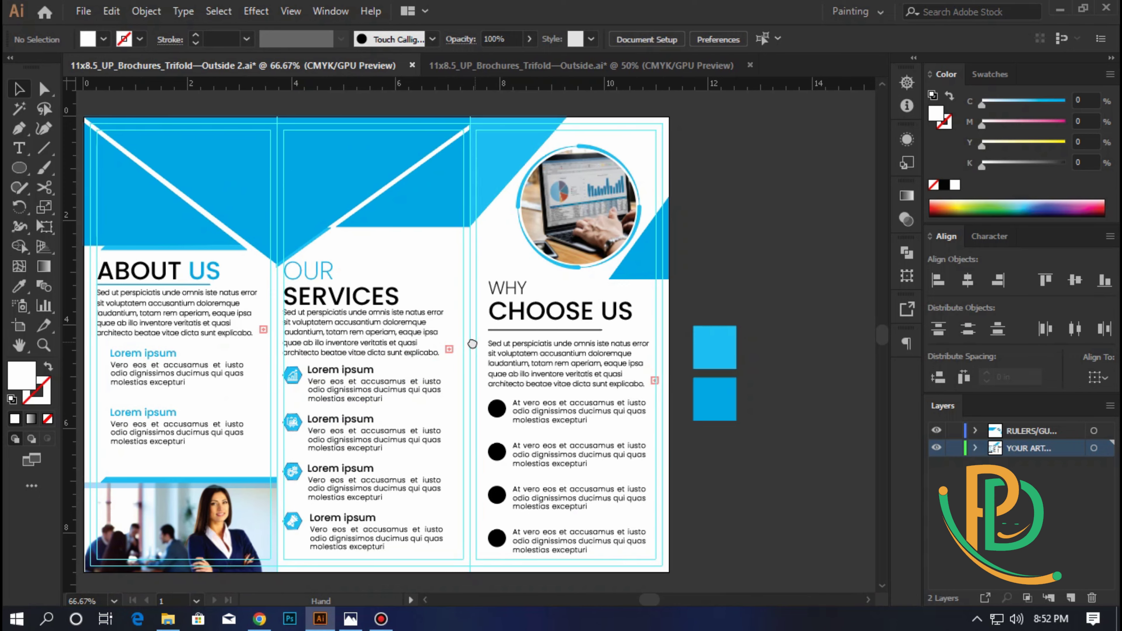
- Recolour the word WHY with the angled shapes' blue using the Eyedropper
{"action": "double_click", "coordinate": [497, 278]}
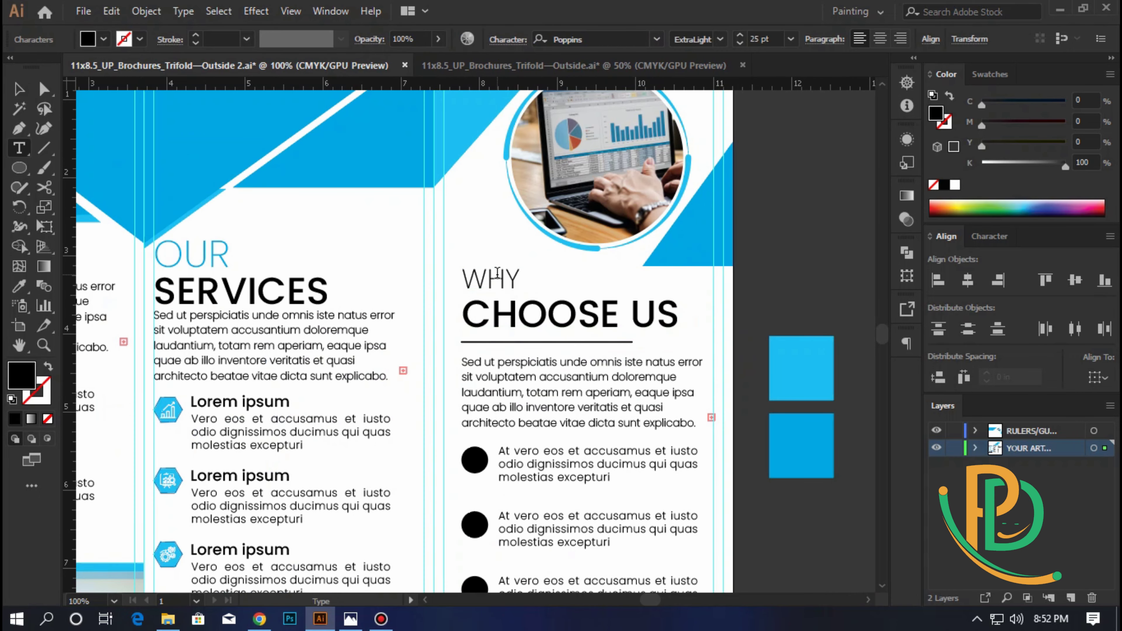
{"action": "left_click", "coordinate": [20, 285]}
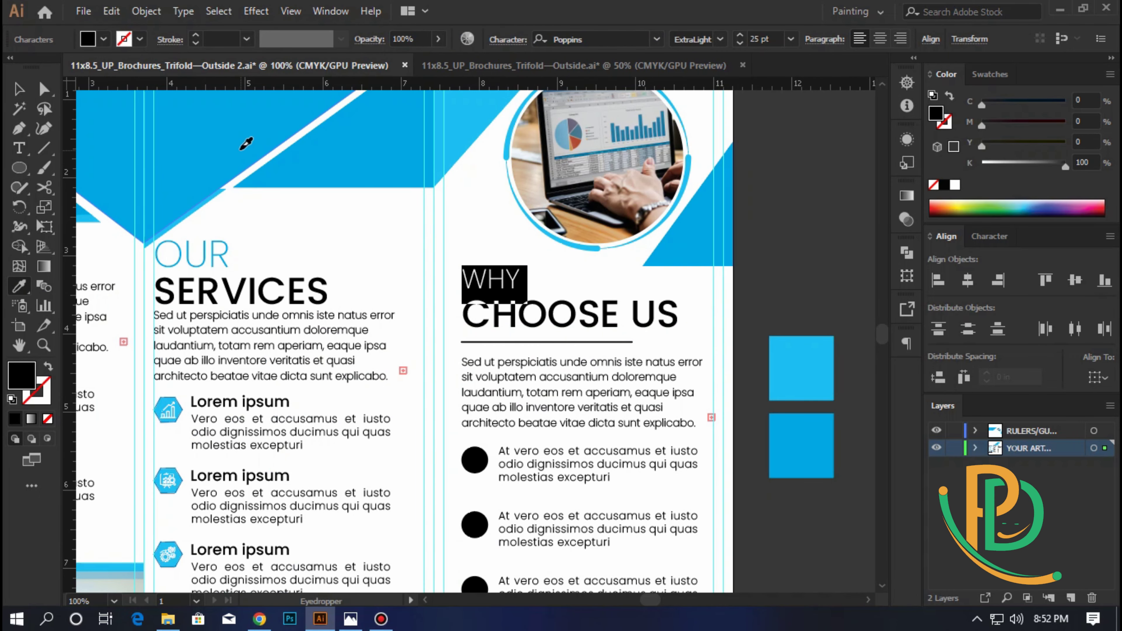
{"action": "left_click", "coordinate": [245, 143]}
{"action": "left_click", "coordinate": [43, 89]}
{"action": "left_click", "coordinate": [19, 89]}
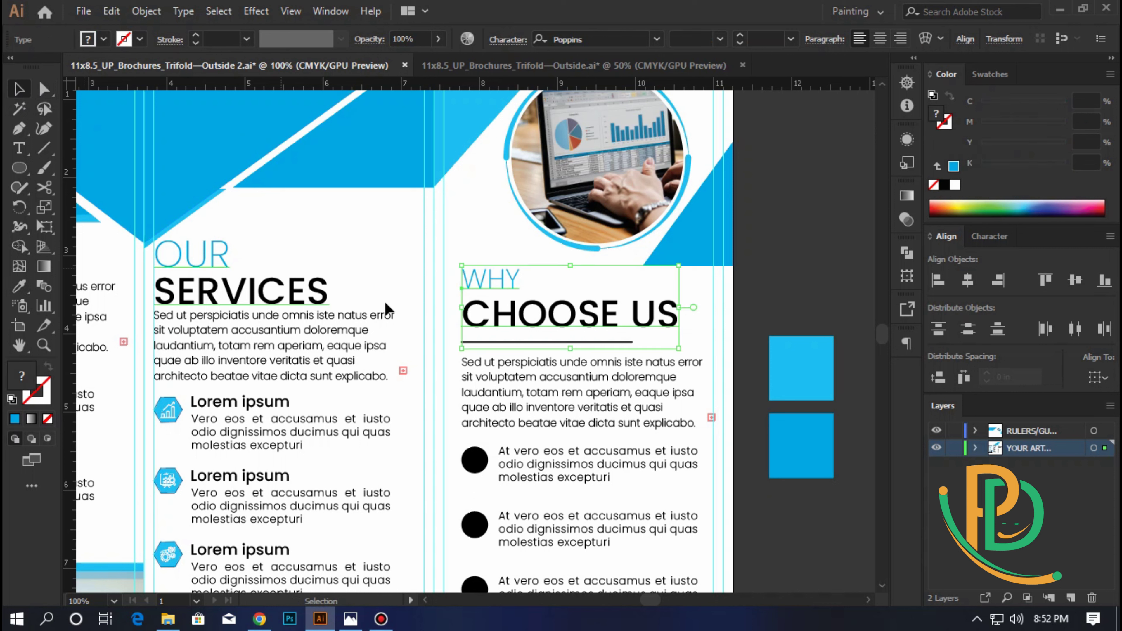
- Recolour the word US in the CHOOSE US line with the same blue
{"action": "double_click", "coordinate": [639, 314]}
{"action": "triple_click", "coordinate": [638, 311]}
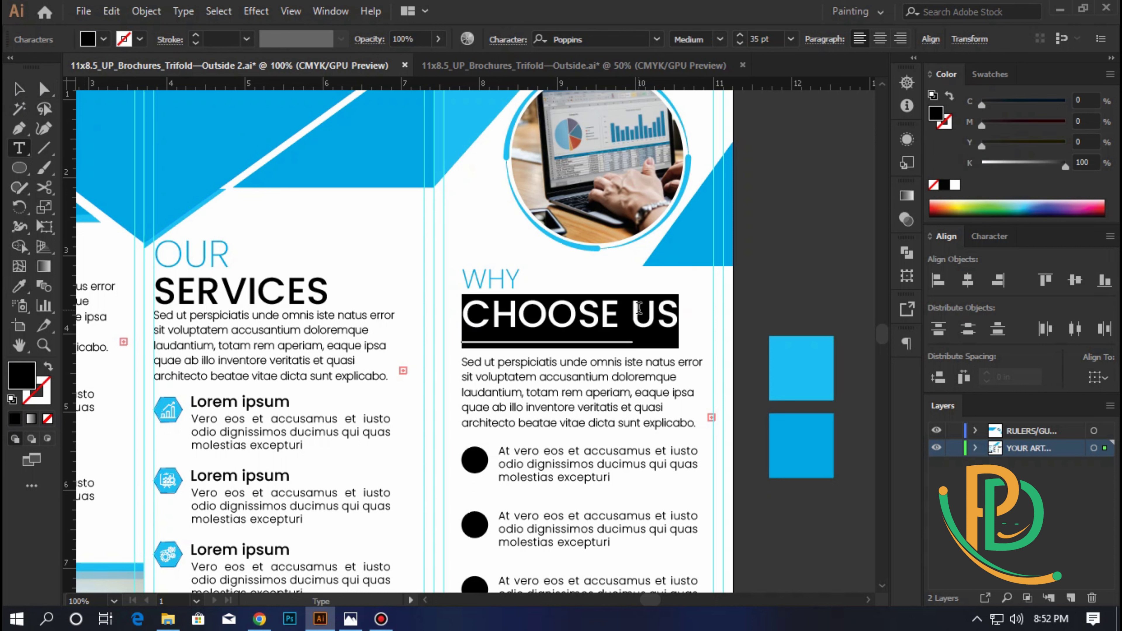
{"action": "double_click", "coordinate": [635, 308]}
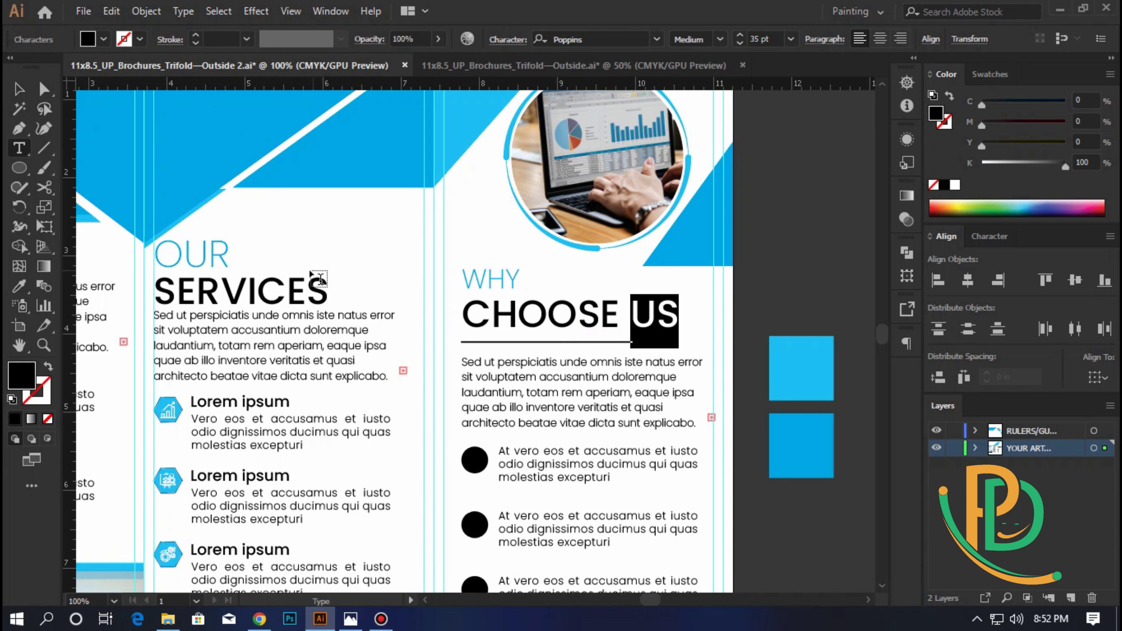
{"action": "left_click", "coordinate": [18, 287]}
{"action": "left_click", "coordinate": [349, 141]}
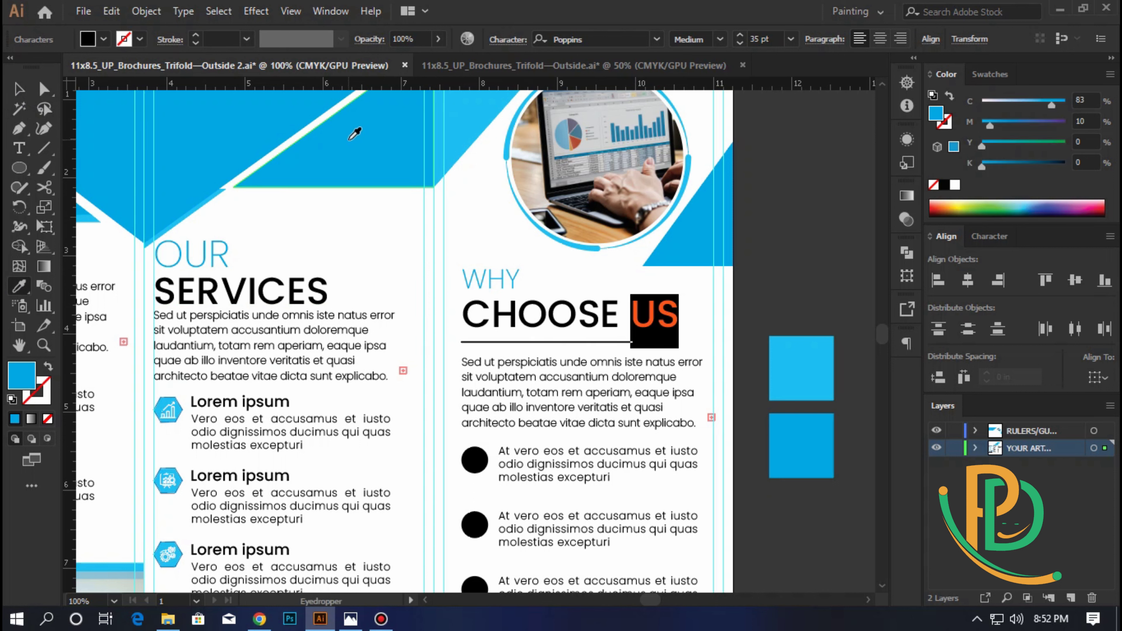
{"action": "left_click", "coordinate": [19, 88]}
{"action": "left_click", "coordinate": [363, 228]}
- Remove the check icons from bullets two to four, keeping only the first bullet's check
{"action": "scroll", "coordinate": [381, 281], "scroll_direction": "down", "scroll_amount": 2}
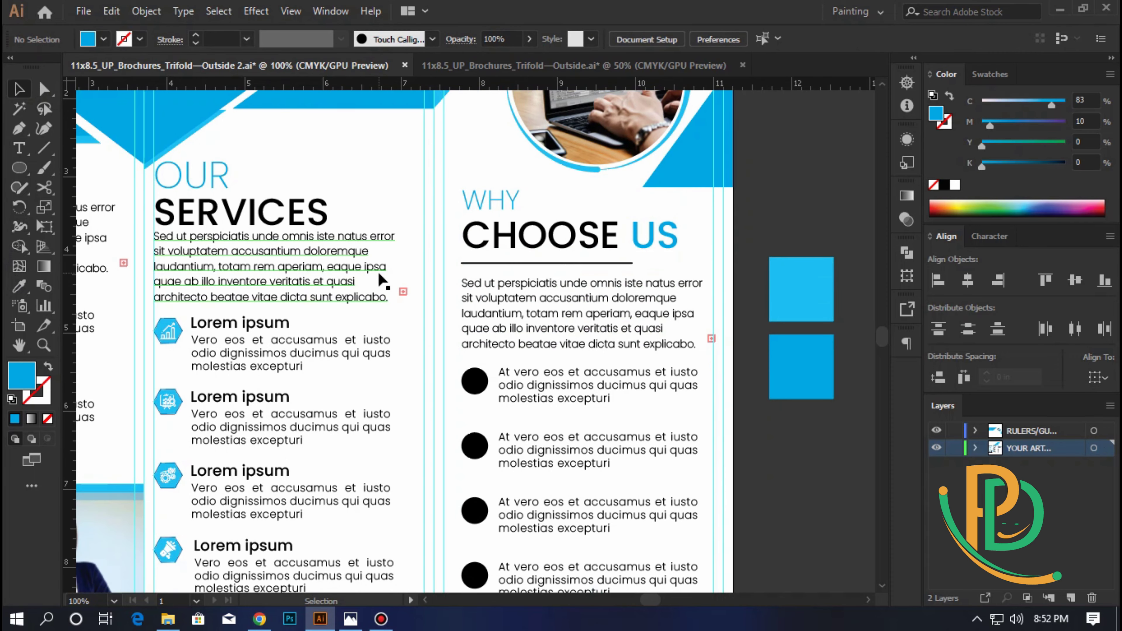
{"action": "scroll", "coordinate": [508, 363], "scroll_direction": "down", "scroll_amount": 2}
{"action": "left_click", "coordinate": [478, 325]}
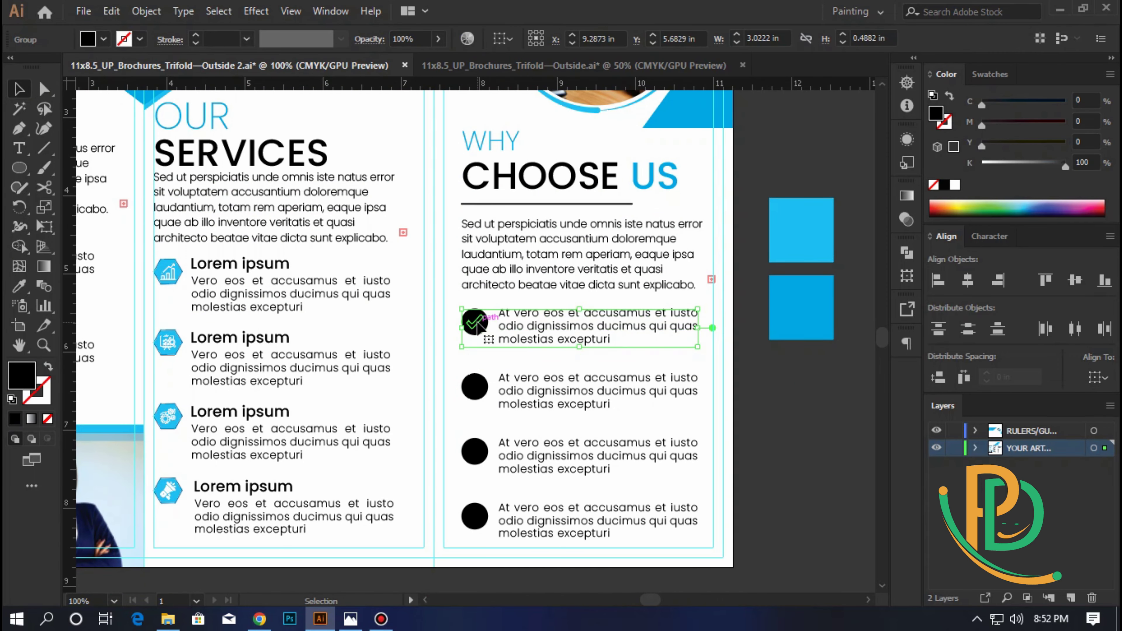
{"action": "double_click", "coordinate": [478, 326]}
{"action": "left_click", "coordinate": [479, 327]}
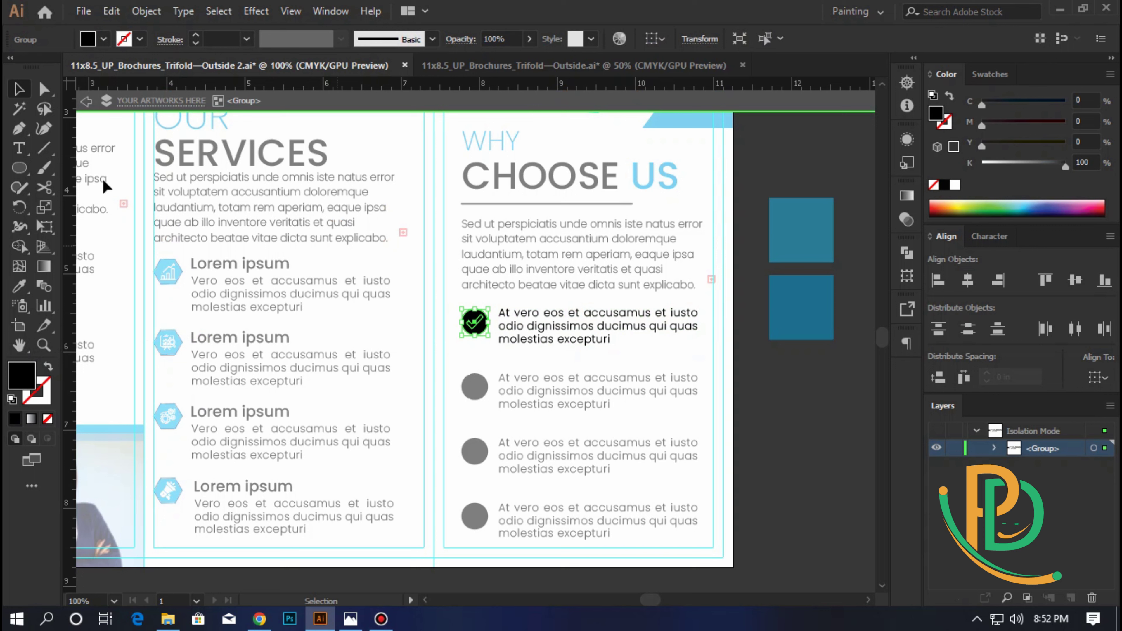
{"action": "key", "text": "Delete"}
{"action": "key", "text": "ctrl+z"}
{"action": "key", "text": "Delete"}
{"action": "key", "text": "Escape"}
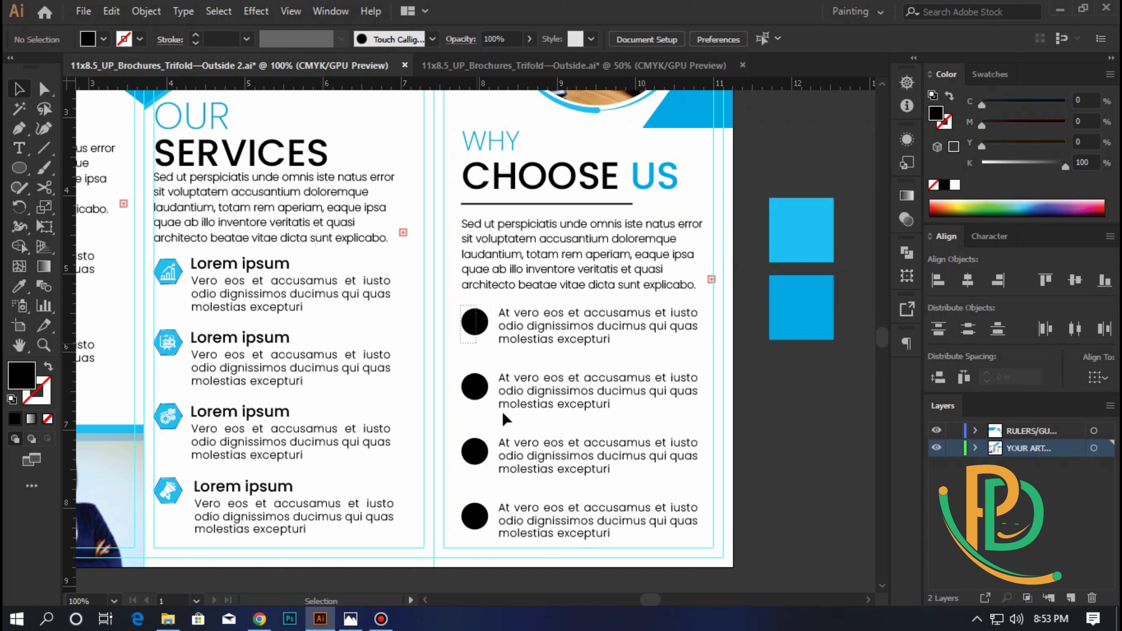
{"action": "key", "text": "ctrl+z"}
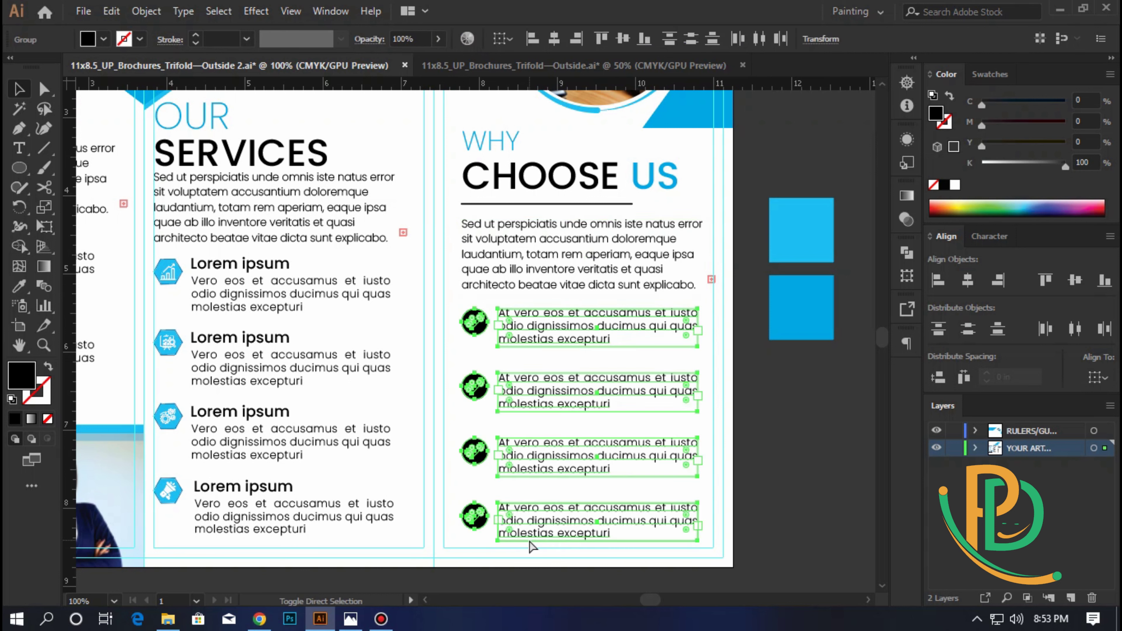
{"action": "key", "text": "ctrl+z"}
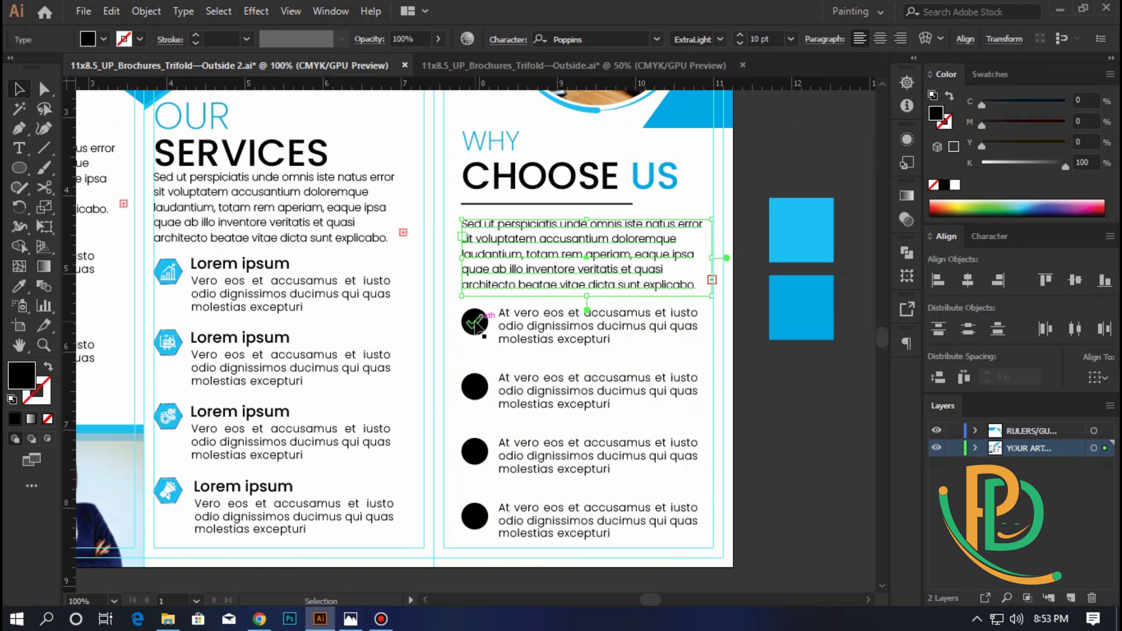
- Alt-drag copies of the first check mark into the other bullets and eyedropper white onto them
{"action": "left_click", "coordinate": [479, 327]}
{"action": "left_click_drag", "start_coordinate": [475, 323], "coordinate": [472, 515]}
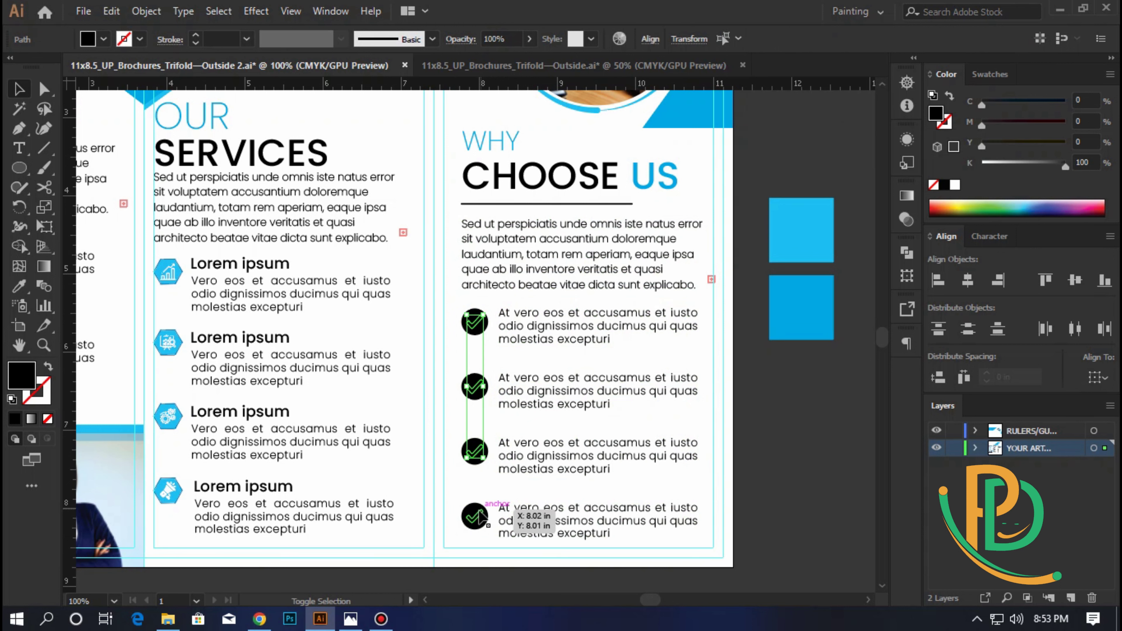
{"action": "left_click", "coordinate": [25, 292]}
{"action": "left_click", "coordinate": [469, 421]}
{"action": "left_click", "coordinate": [18, 89]}
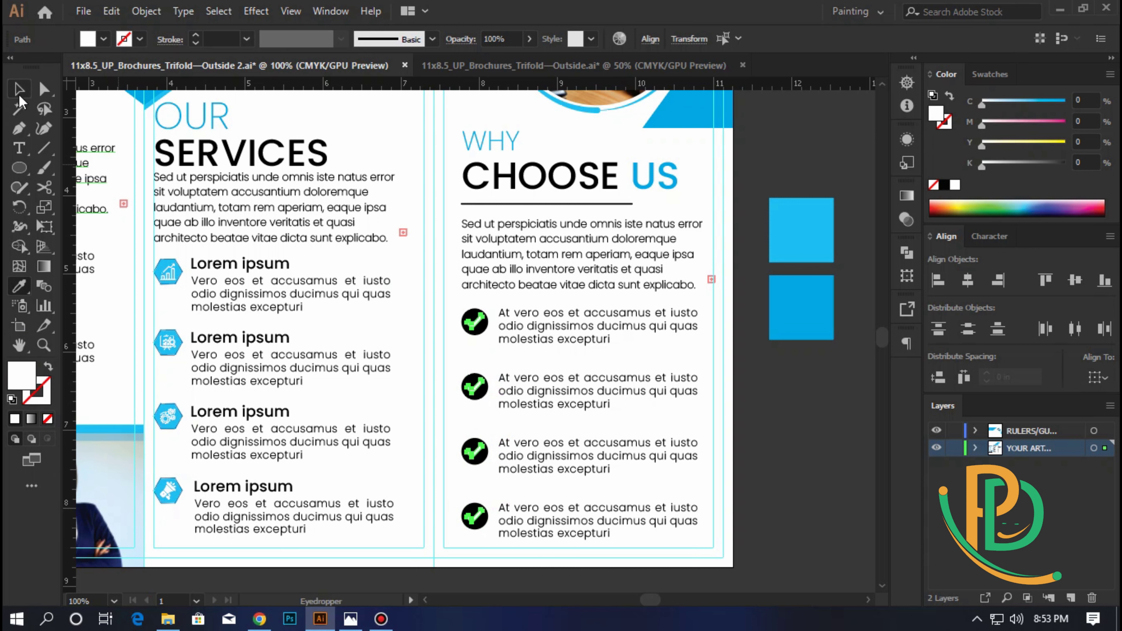
{"action": "key", "text": "ctrl+shift+a"}
- Select all four check marks in the Why Choose Us list for recolouring
{"action": "left_click", "coordinate": [480, 320]}
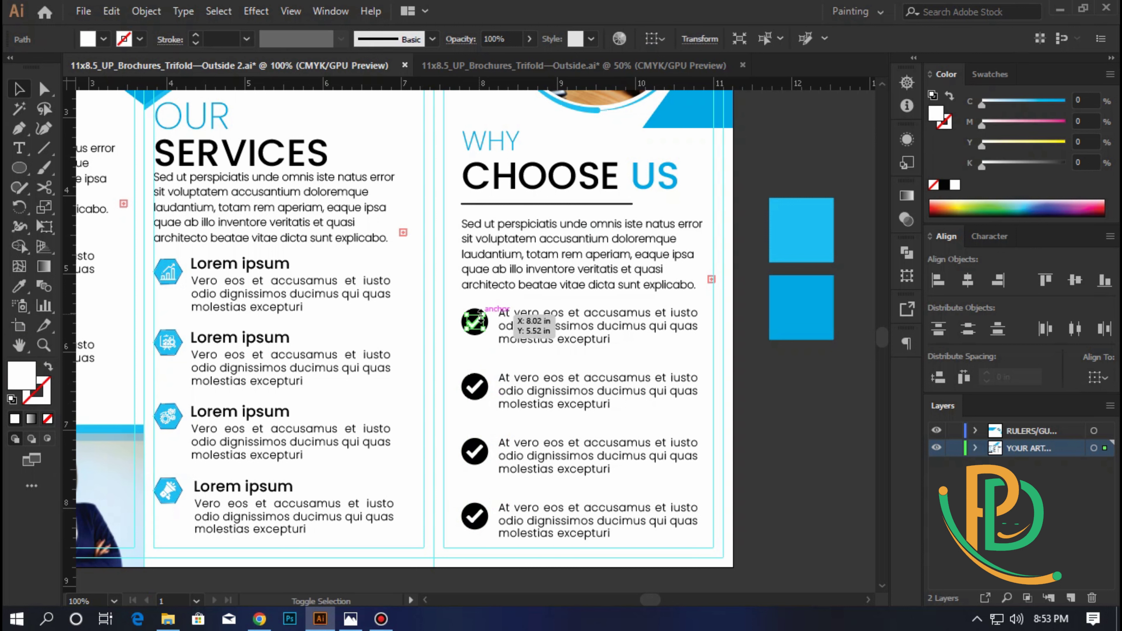
{"action": "left_click", "coordinate": [479, 310], "text": "shift"}
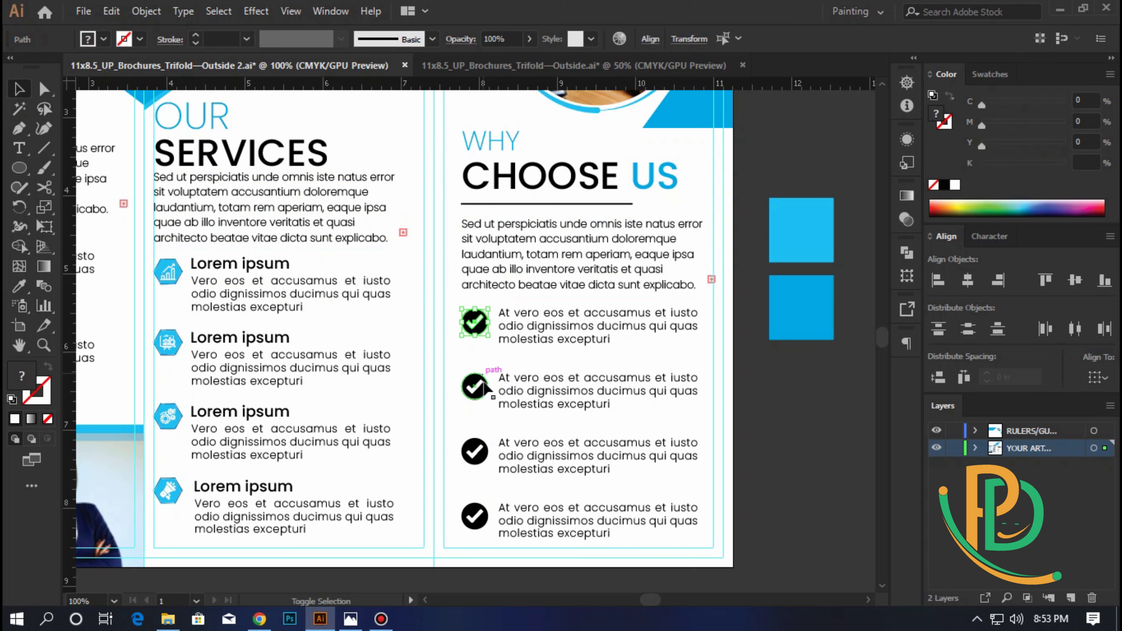
{"action": "left_click", "coordinate": [474, 379], "text": "shift"}
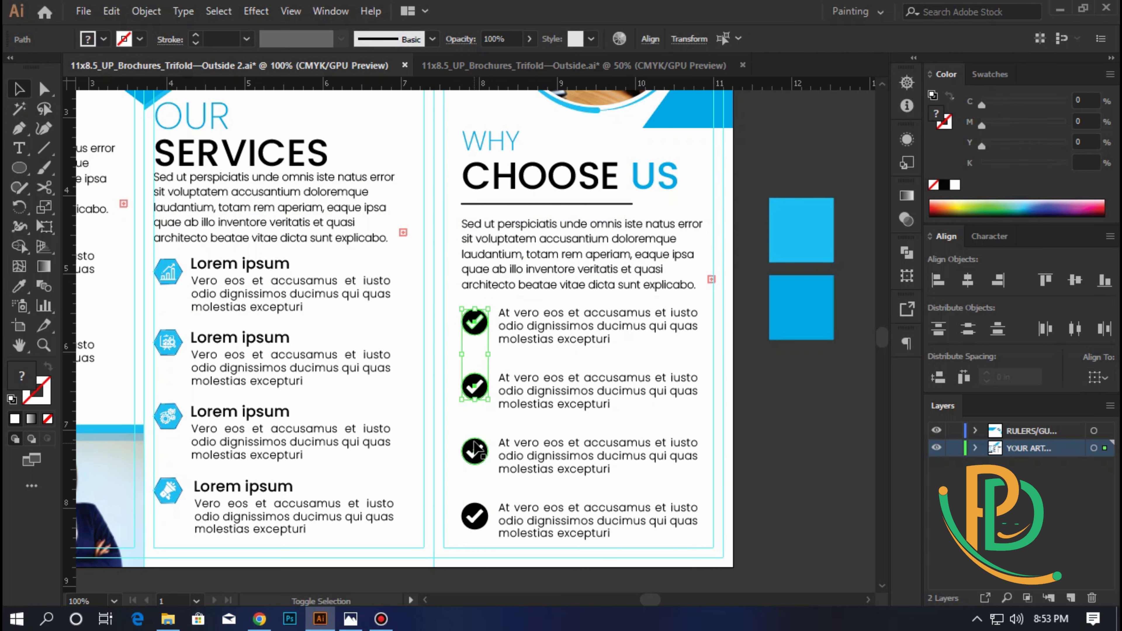
{"action": "left_click", "coordinate": [475, 450], "text": "shift"}
{"action": "left_click", "coordinate": [476, 507], "text": "shift"}
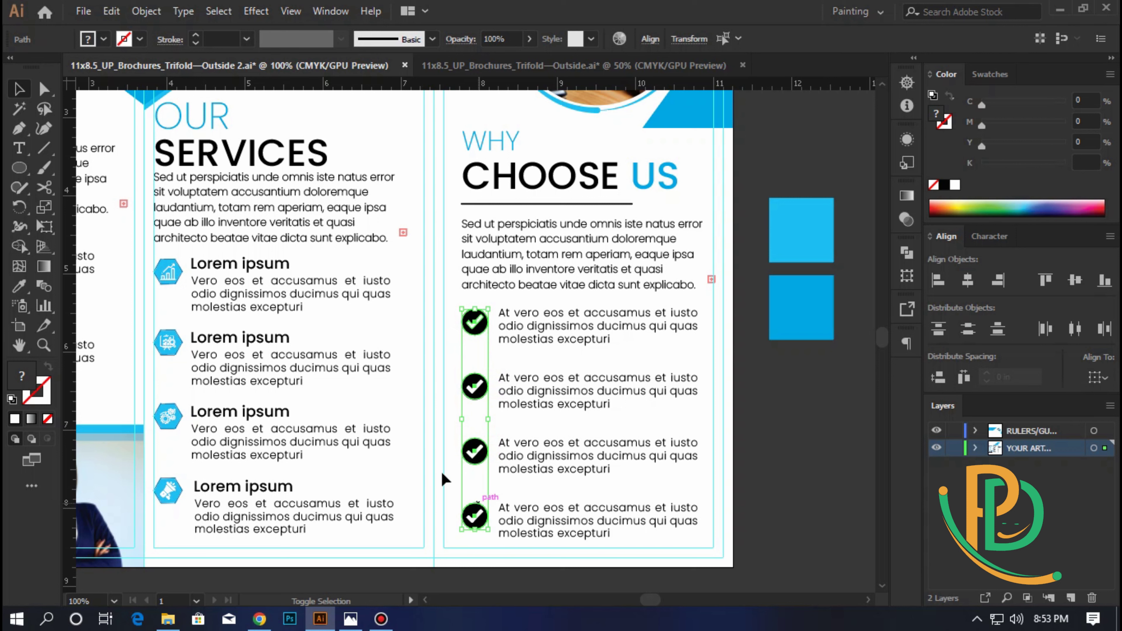
{"action": "left_click", "coordinate": [20, 286]}
- Eyedropper the brochure's blue onto the four Why Choose Us bullet icons
{"action": "scroll", "coordinate": [455, 191], "scroll_direction": "up", "scroll_amount": 3}
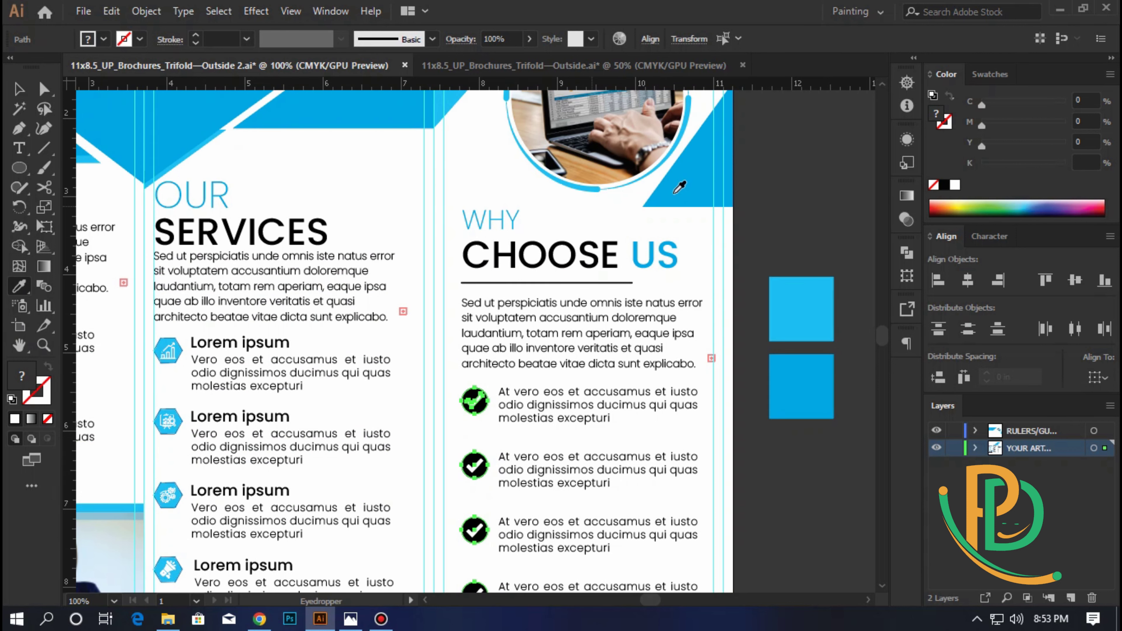
{"action": "left_click", "coordinate": [88, 122]}
{"action": "left_click", "coordinate": [18, 89]}
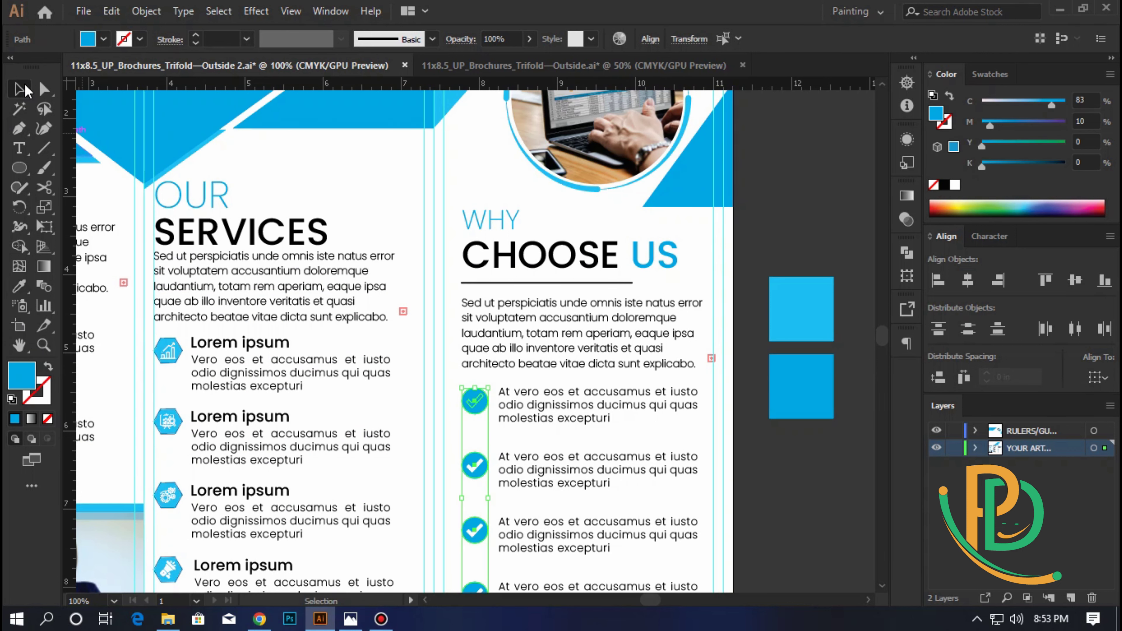
{"action": "left_click", "coordinate": [475, 197]}
{"action": "left_click", "coordinate": [476, 400]}
{"action": "left_click", "coordinate": [17, 288]}
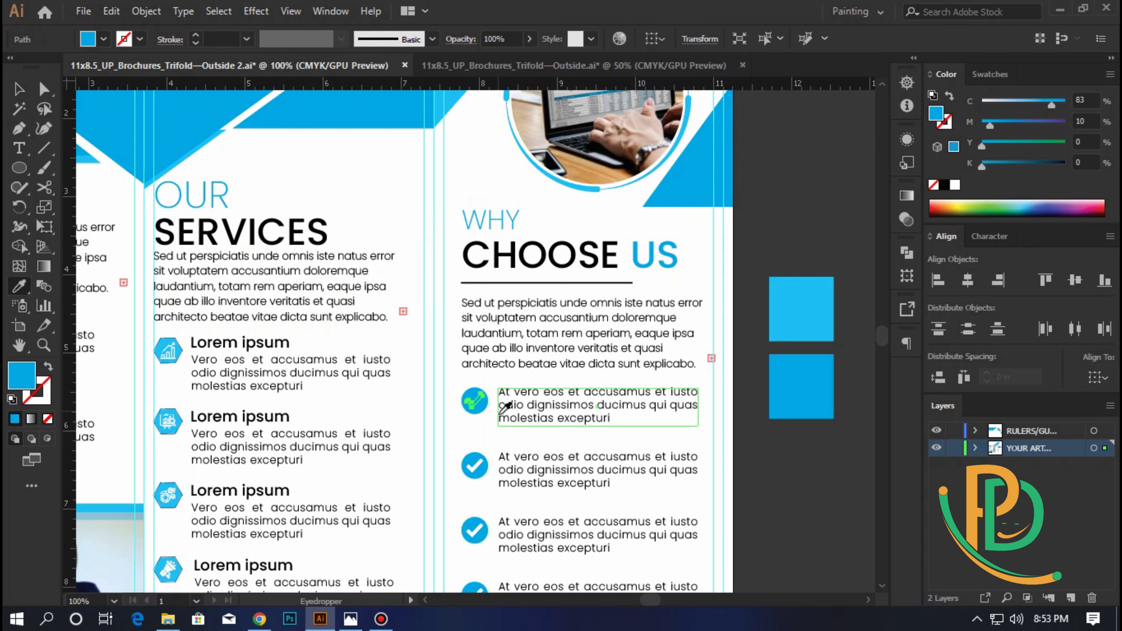
{"action": "left_click", "coordinate": [466, 373]}
{"action": "left_click", "coordinate": [19, 89]}
{"action": "left_click", "coordinate": [459, 186]}
- Sample the banner's cyan onto the CHOOSE US divider line and swap it to the stroke
{"action": "scroll", "coordinate": [491, 269], "scroll_direction": "down", "scroll_amount": 3}
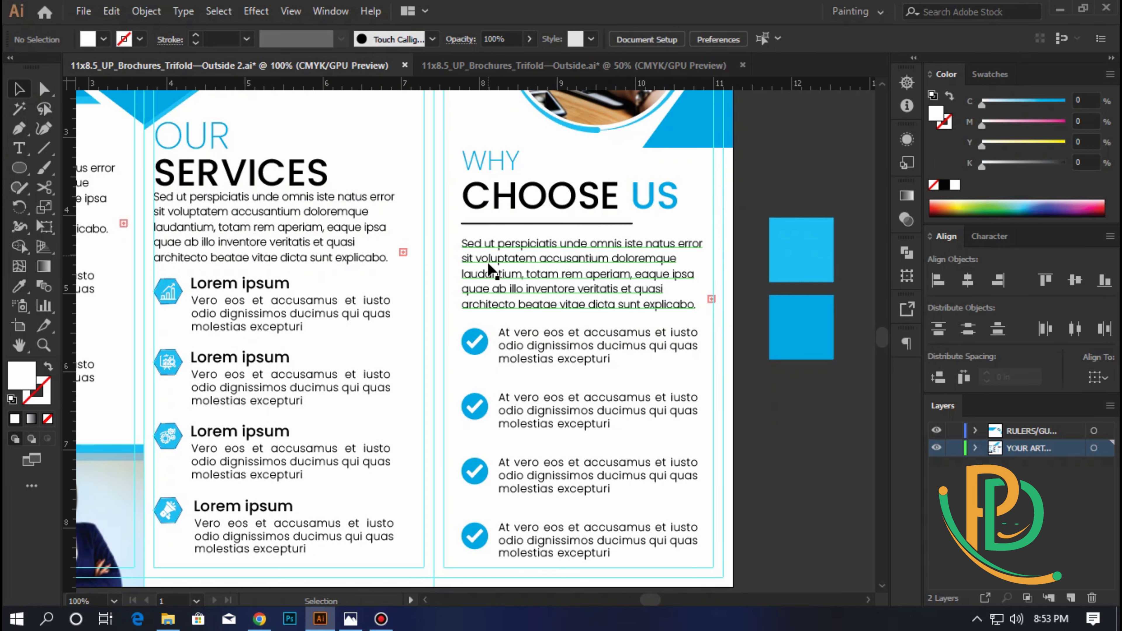
{"action": "left_click", "coordinate": [509, 224]}
{"action": "scroll", "coordinate": [507, 261], "scroll_direction": "up", "scroll_amount": 2}
{"action": "scroll", "coordinate": [508, 265], "scroll_direction": "up", "scroll_amount": 1}
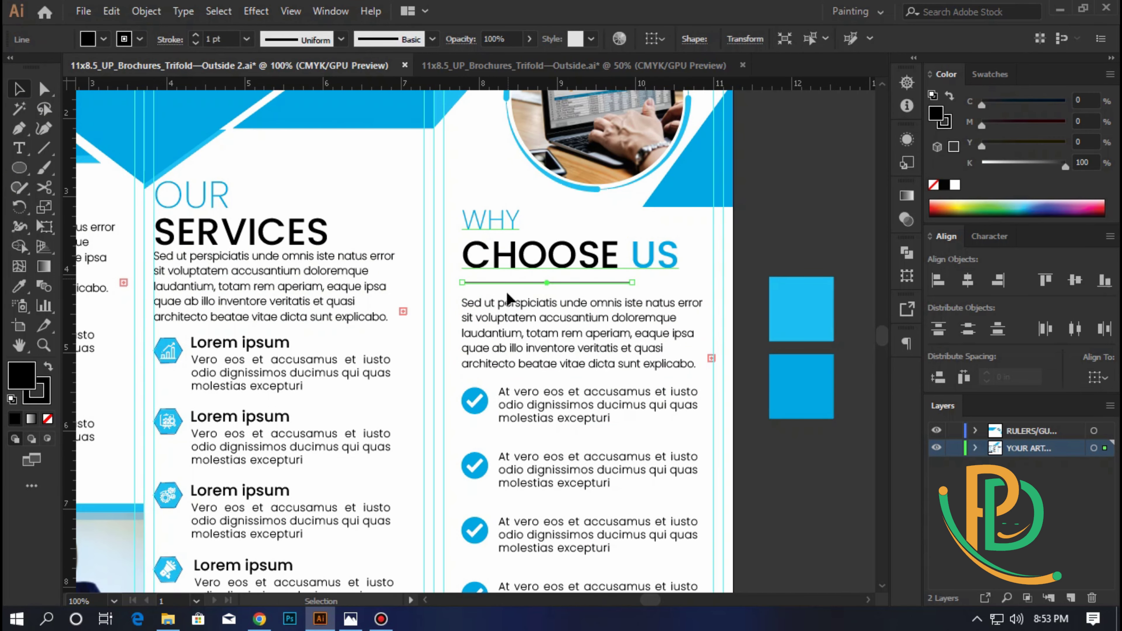
{"action": "left_click", "coordinate": [18, 287]}
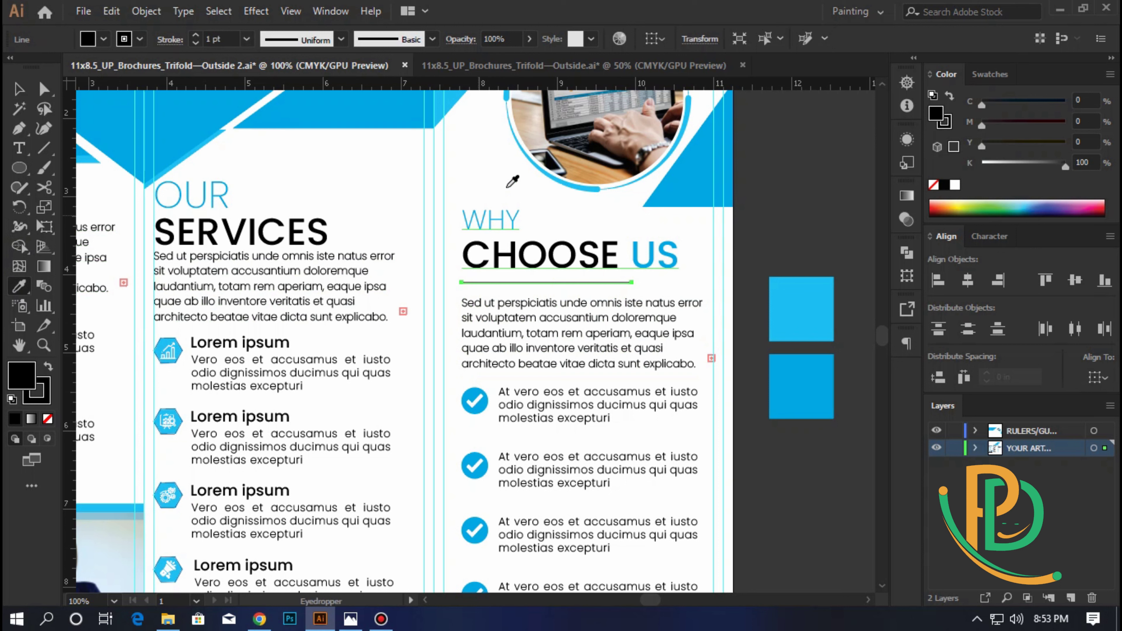
{"action": "left_click", "coordinate": [369, 108]}
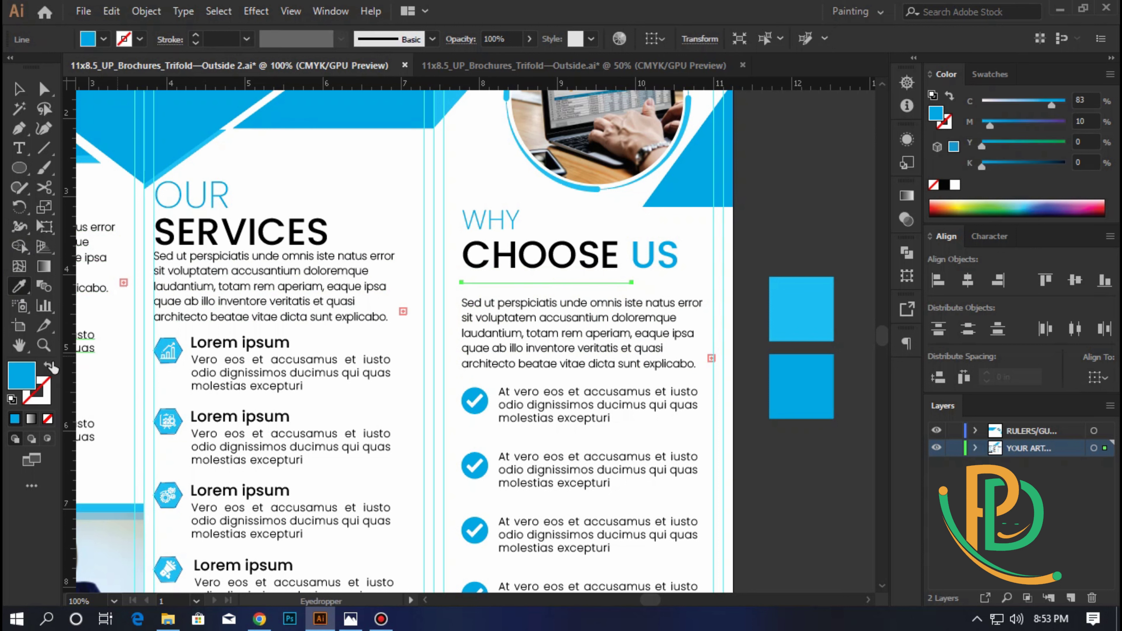
{"action": "left_click", "coordinate": [47, 365]}
{"action": "left_click", "coordinate": [18, 90]}
{"action": "left_click", "coordinate": [399, 202]}
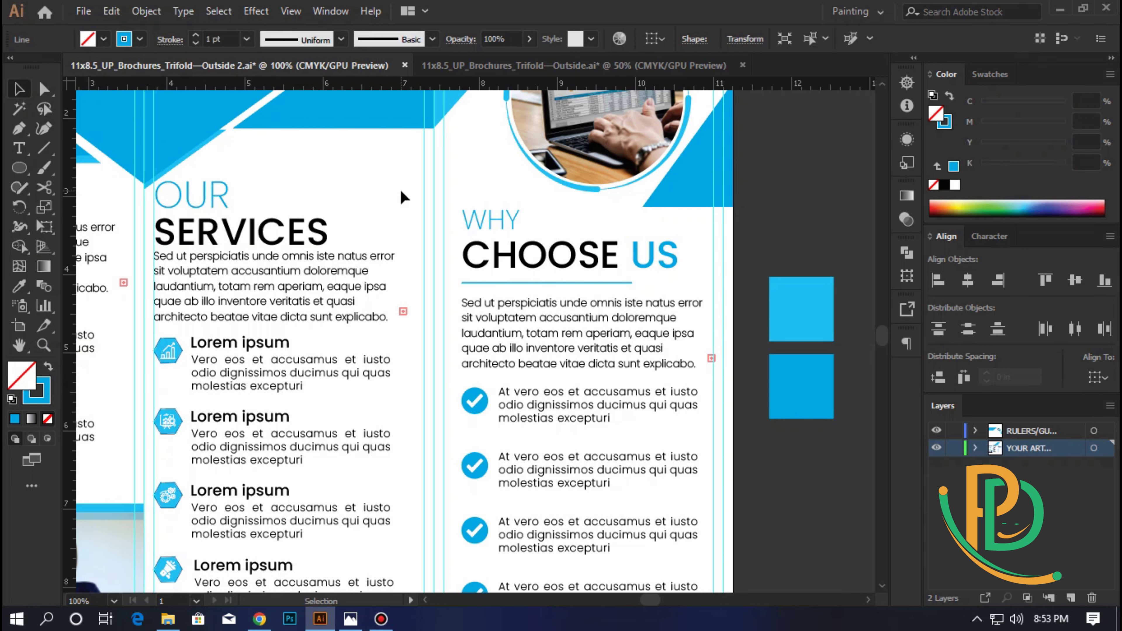
{"action": "key", "text": "ctrl+minus"}
{"action": "key", "text": "space"}
- Nudge the blue CHOOSE US underline and its intro paragraph up one arrow-key step each
{"action": "left_click_drag", "start_coordinate": [366, 194], "coordinate": [524, 268]}
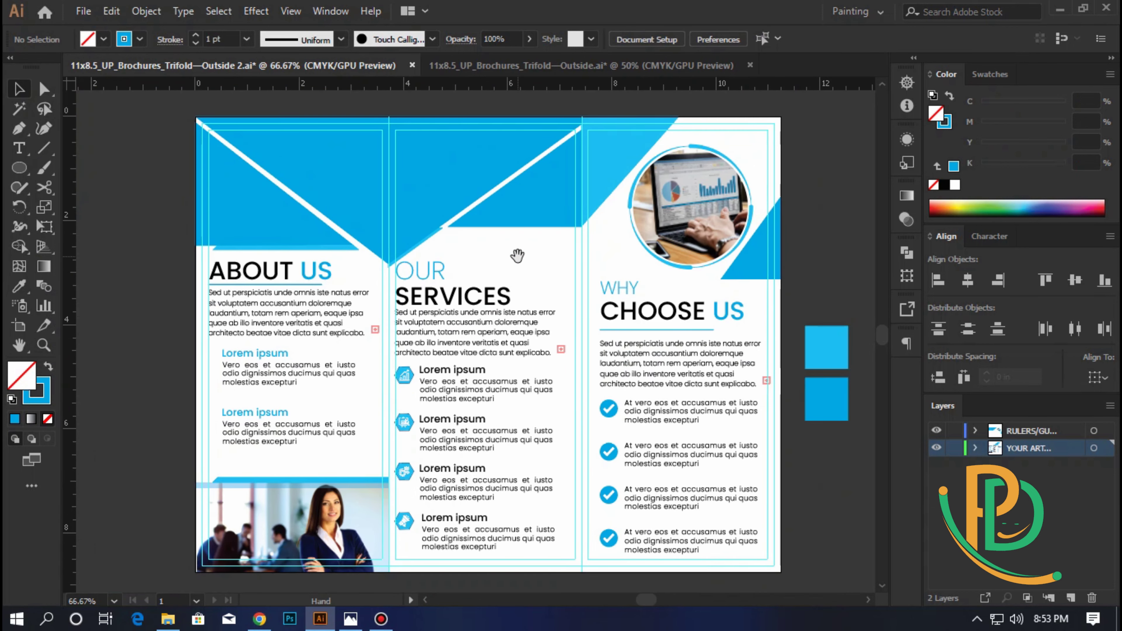
{"action": "key", "text": "ctrl+plus"}
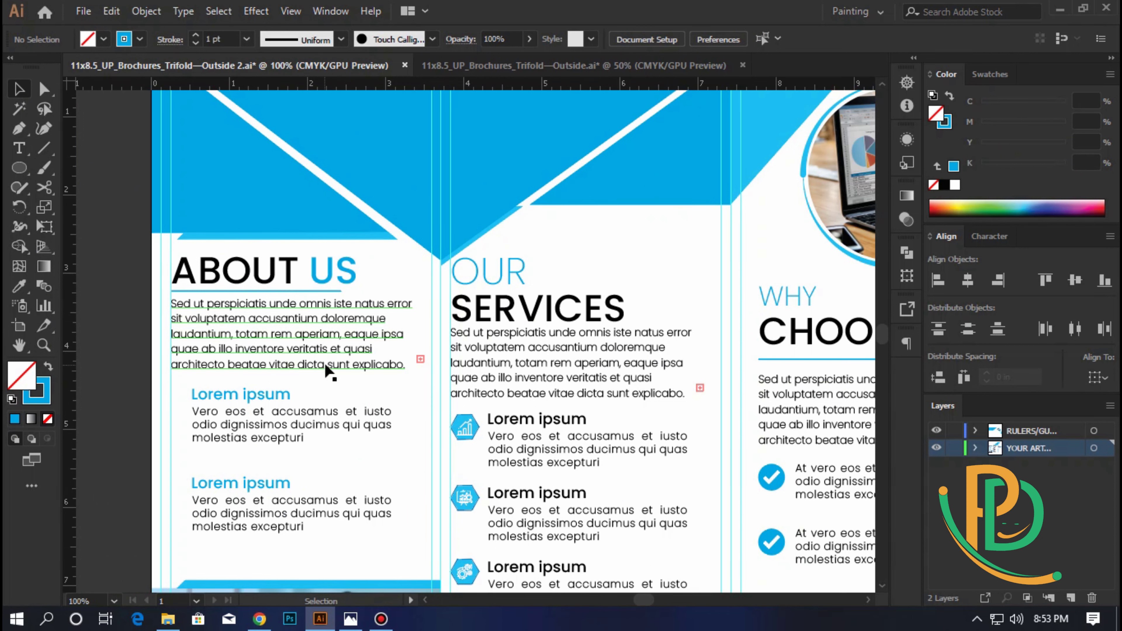
{"action": "scroll", "coordinate": [639, 258], "scroll_direction": "right", "scroll_amount": 3}
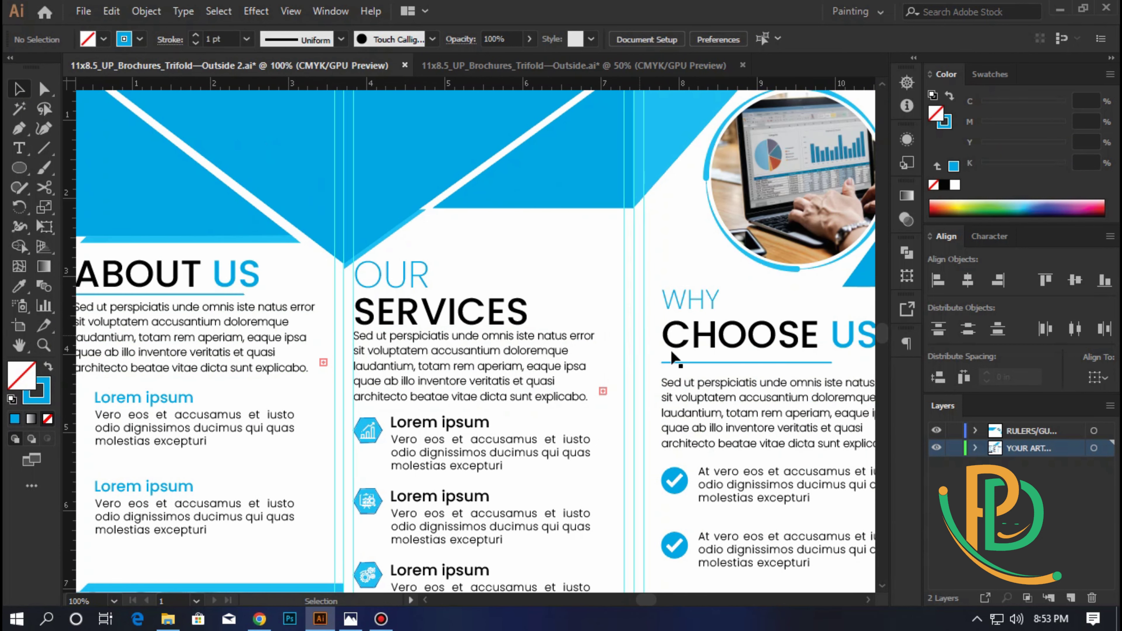
{"action": "left_click", "coordinate": [686, 363]}
{"action": "key", "text": "Up"}
{"action": "key", "text": "Up"}
{"action": "key", "text": "Up"}
{"action": "key", "text": "Up"}
{"action": "key", "text": "Up"}
{"action": "key", "text": "Up"}
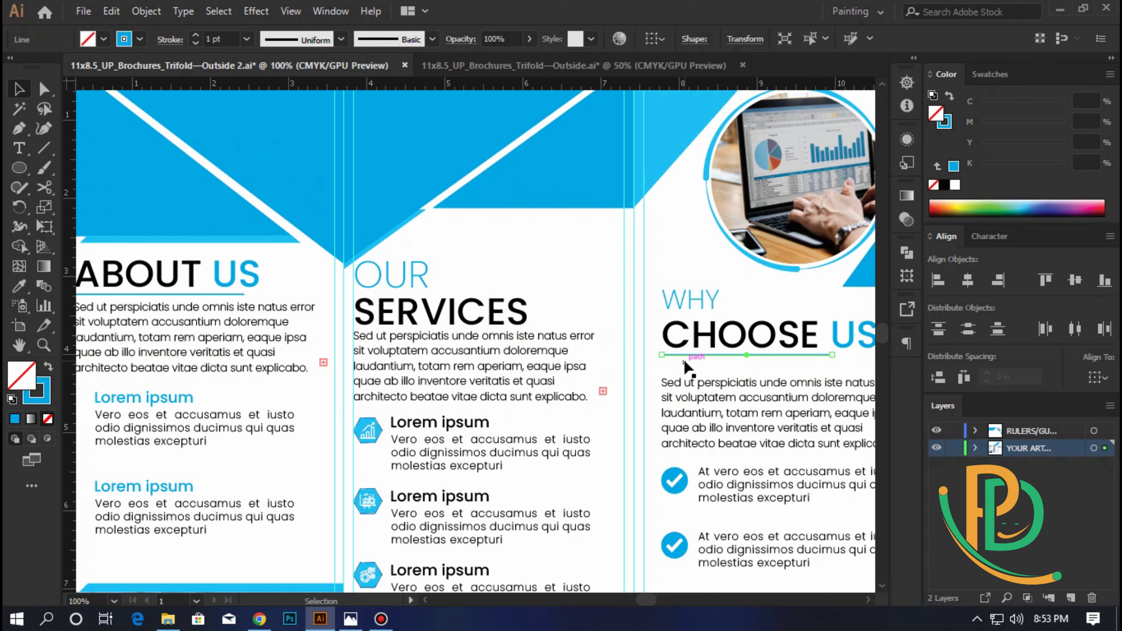
{"action": "left_click", "coordinate": [693, 390]}
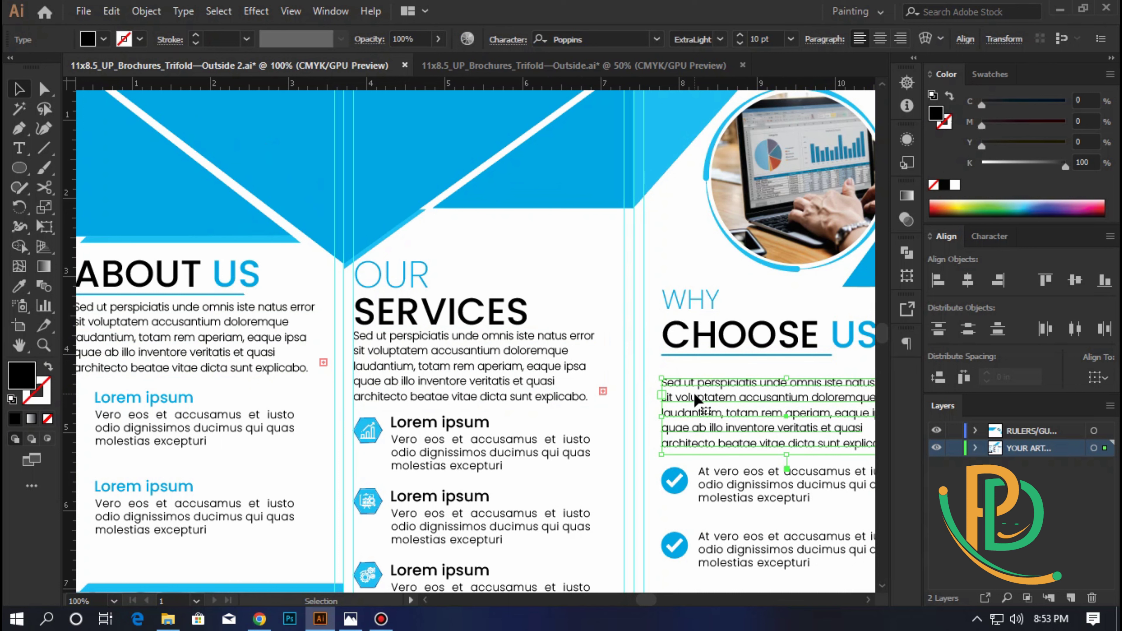
{"action": "key", "text": "Up"}
{"action": "key", "text": "Up"}
{"action": "key", "text": "Up"}
{"action": "key", "text": "Up"}
{"action": "key", "text": "Up"}
{"action": "key", "text": "Up"}
{"action": "key", "text": "Up"}
{"action": "key", "text": "Up"}
{"action": "key", "text": "Up"}
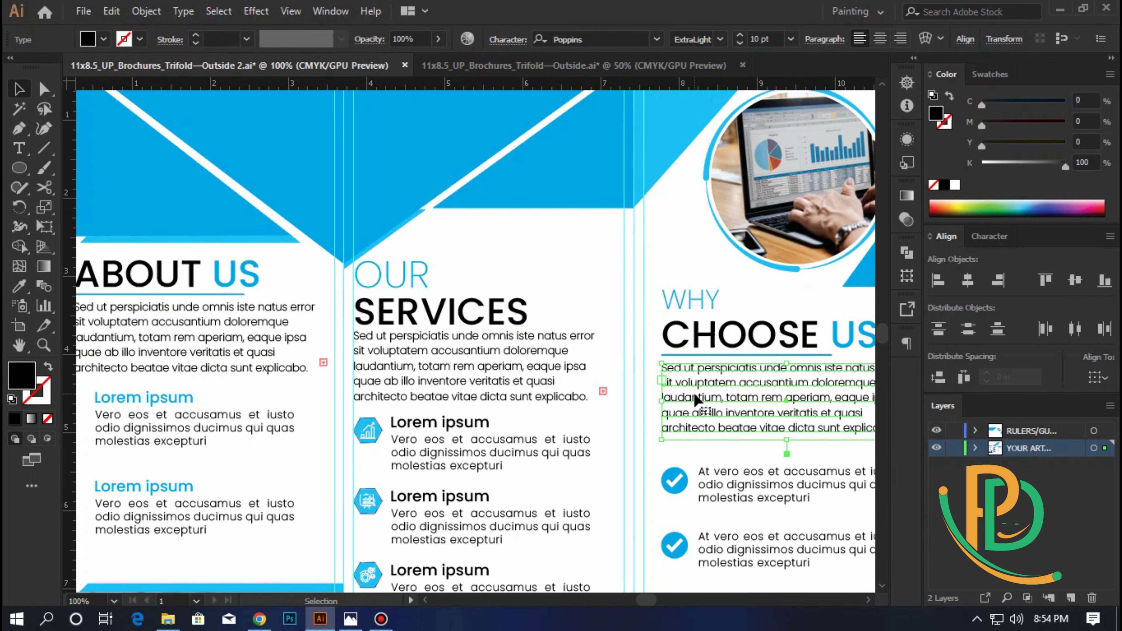
{"action": "scroll", "coordinate": [694, 400], "scroll_direction": "down", "scroll_amount": 3}
- Group each of the four checkmark icons with its item text
{"action": "left_click", "coordinate": [719, 343]}
{"action": "left_click", "coordinate": [675, 342], "text": "shift"}
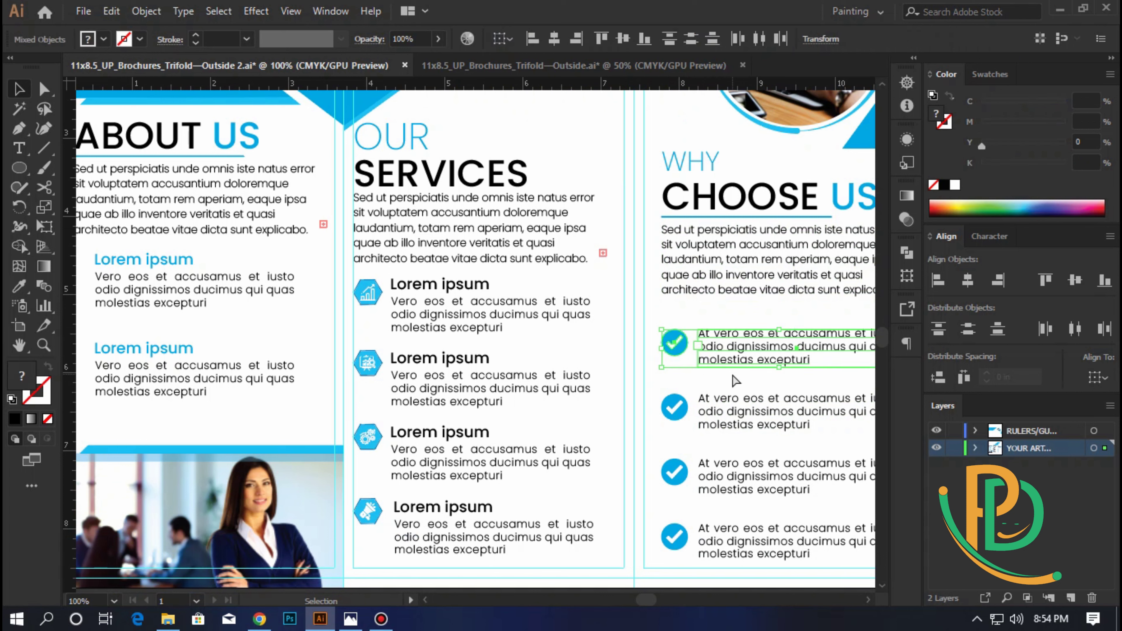
{"action": "key", "text": "ctrl+g"}
{"action": "left_click", "coordinate": [735, 427]}
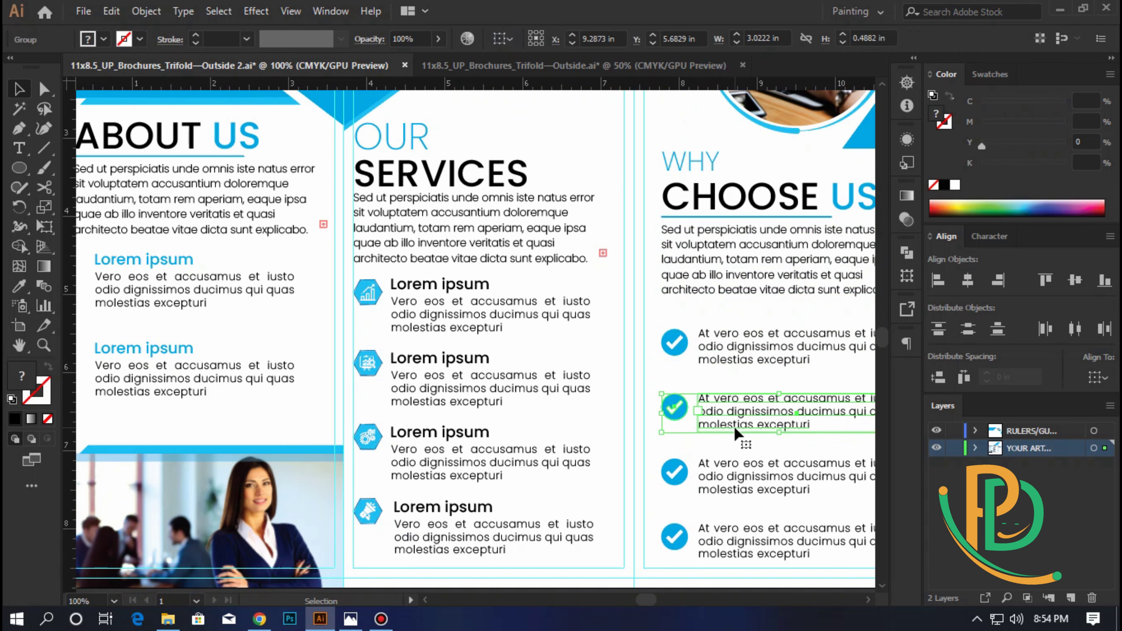
{"action": "key", "text": "a"}
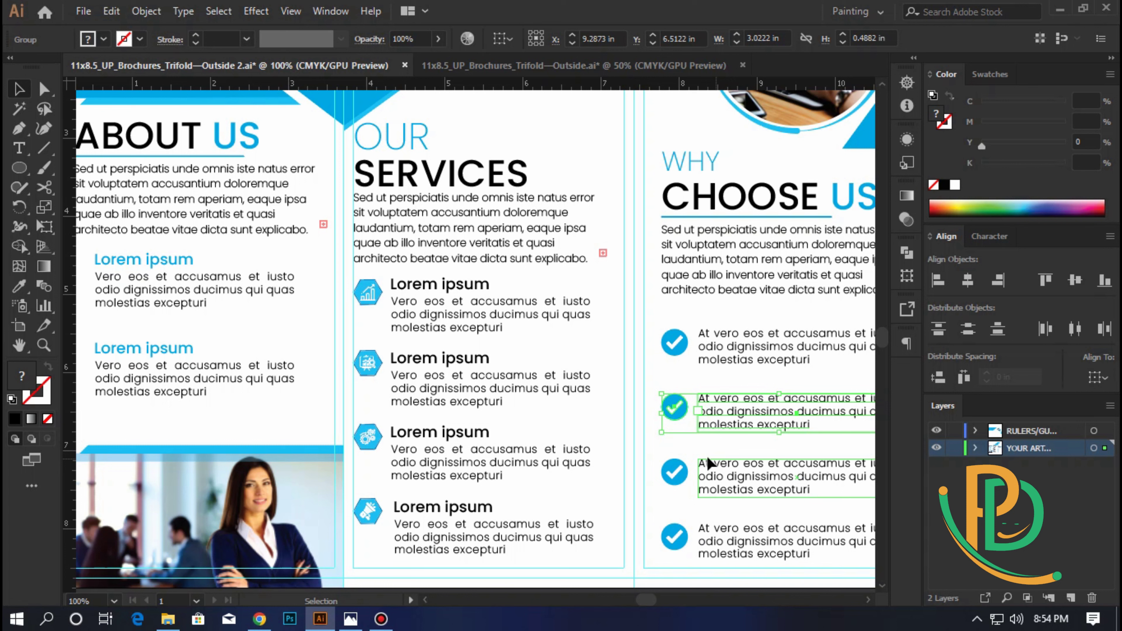
{"action": "left_click", "coordinate": [730, 493]}
{"action": "key", "text": "v"}
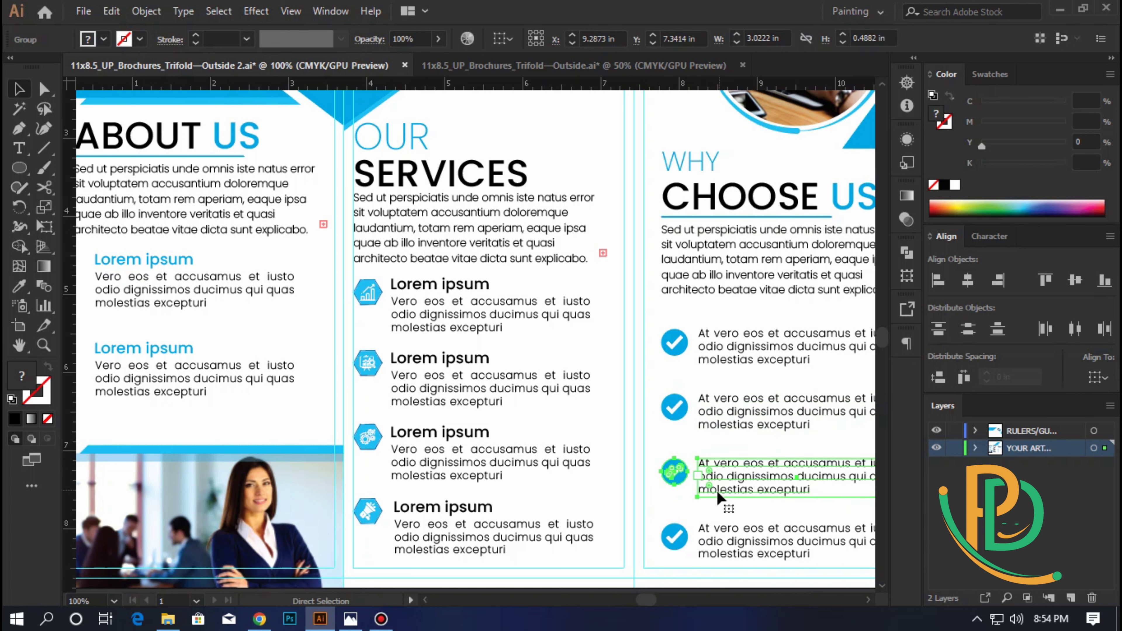
{"action": "scroll", "coordinate": [724, 486], "scroll_direction": "down", "scroll_amount": 2}
{"action": "left_click", "coordinate": [753, 492]}
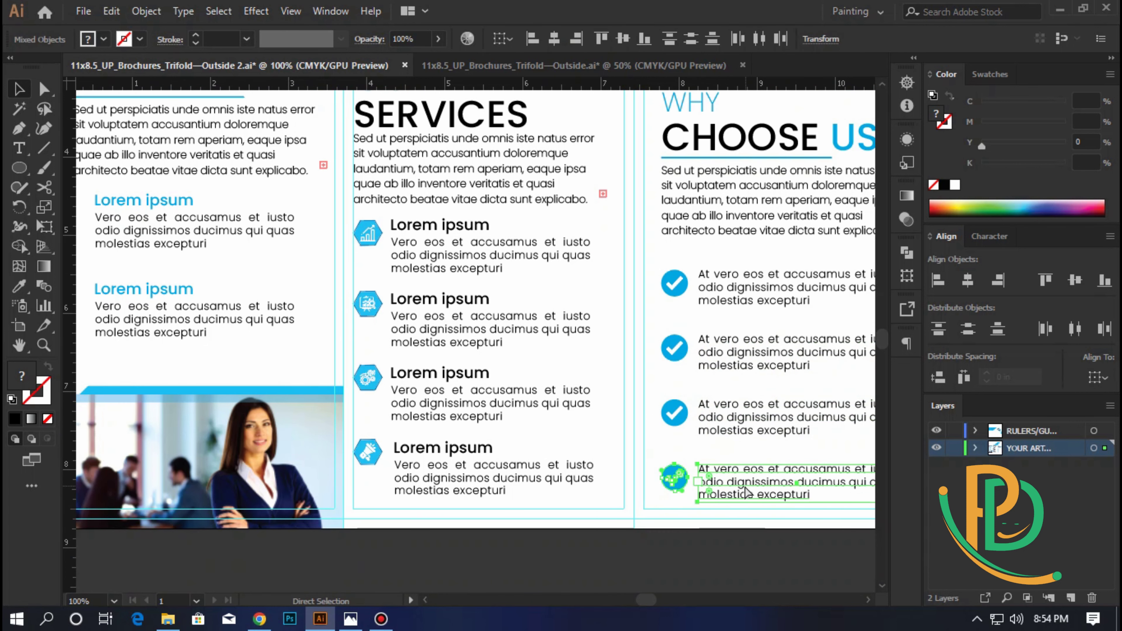
{"action": "left_click", "coordinate": [737, 486]}
{"action": "scroll", "coordinate": [736, 483], "scroll_direction": "up", "scroll_amount": 2}
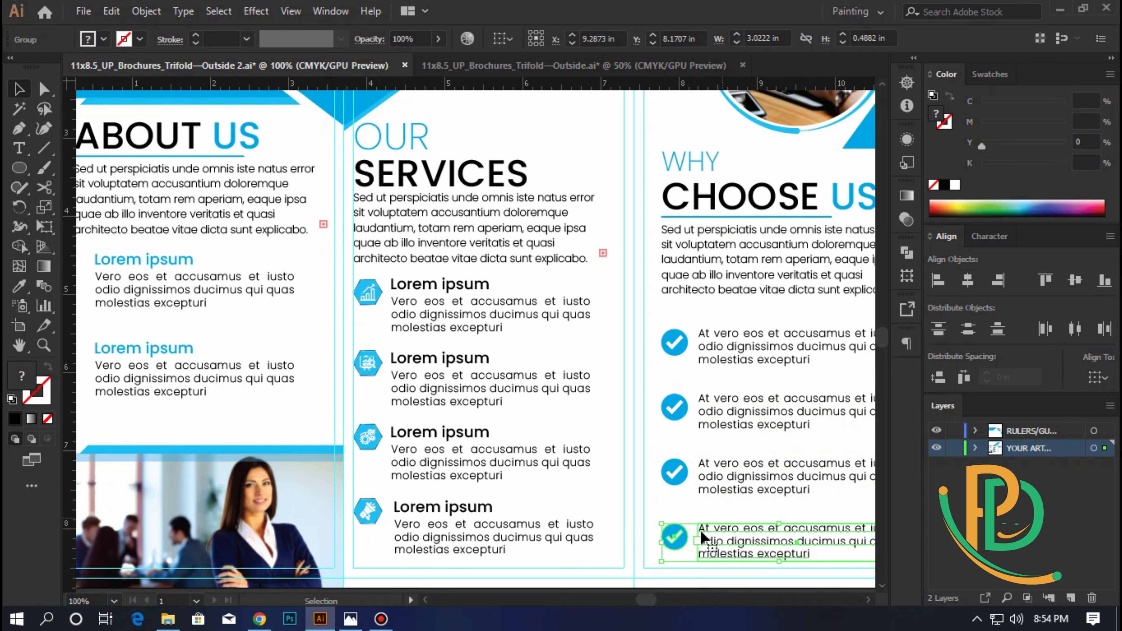
- Align the bottom services and checkmark items, and raise the first checkmark item under the paragraph
{"action": "left_click", "coordinate": [539, 537]}
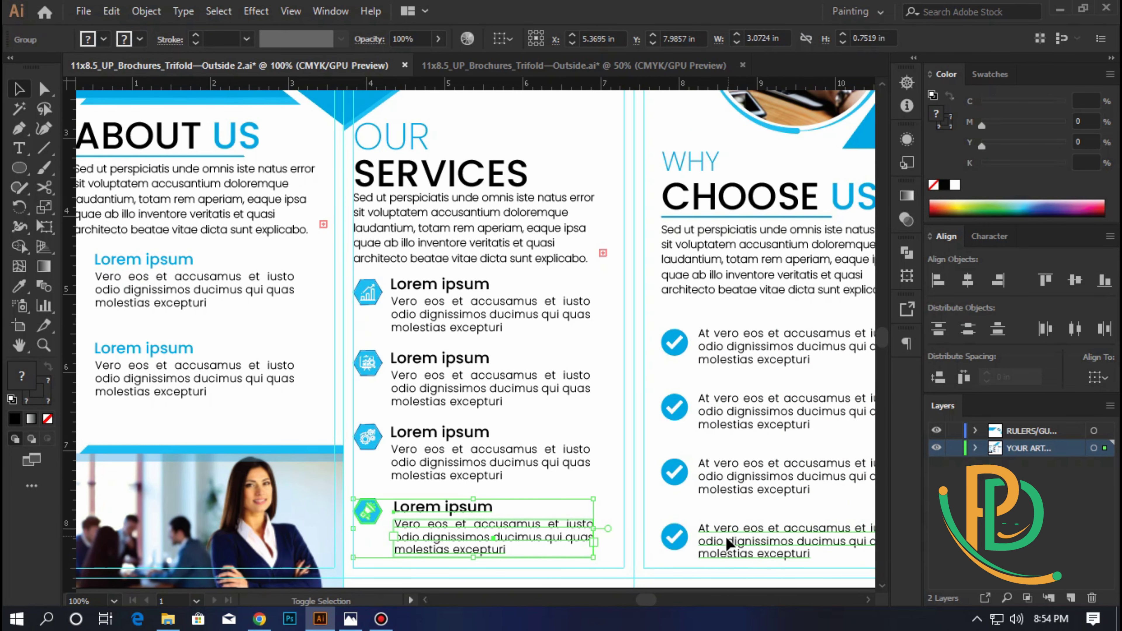
{"action": "left_click", "coordinate": [671, 537], "text": "shift"}
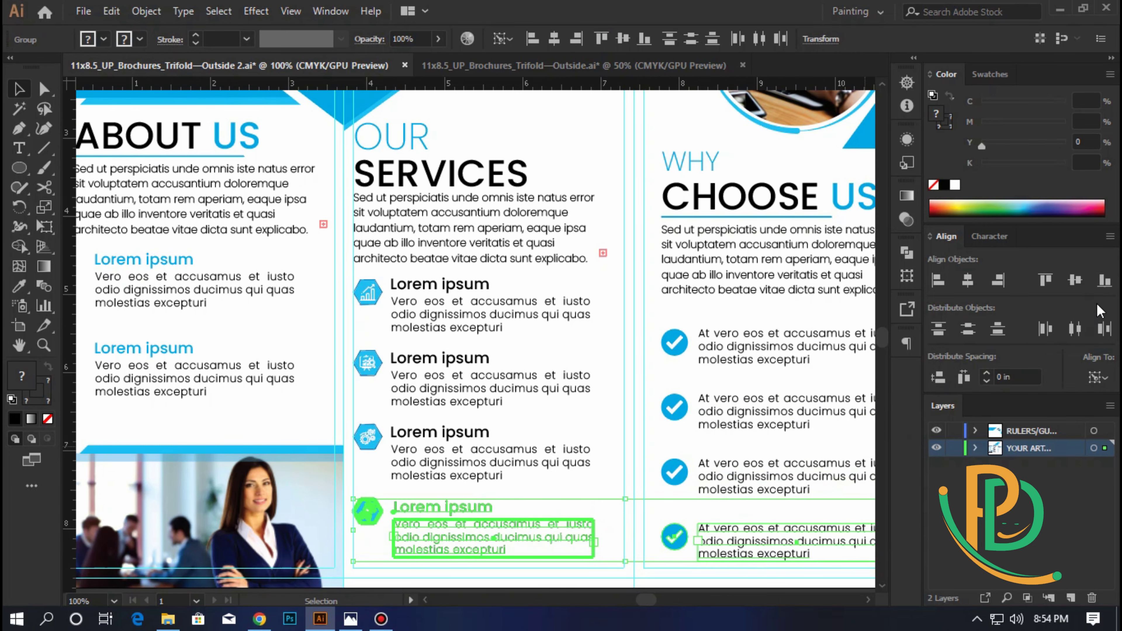
{"action": "left_click", "coordinate": [1105, 280]}
{"action": "scroll", "coordinate": [749, 500], "scroll_direction": "up", "scroll_amount": 3}
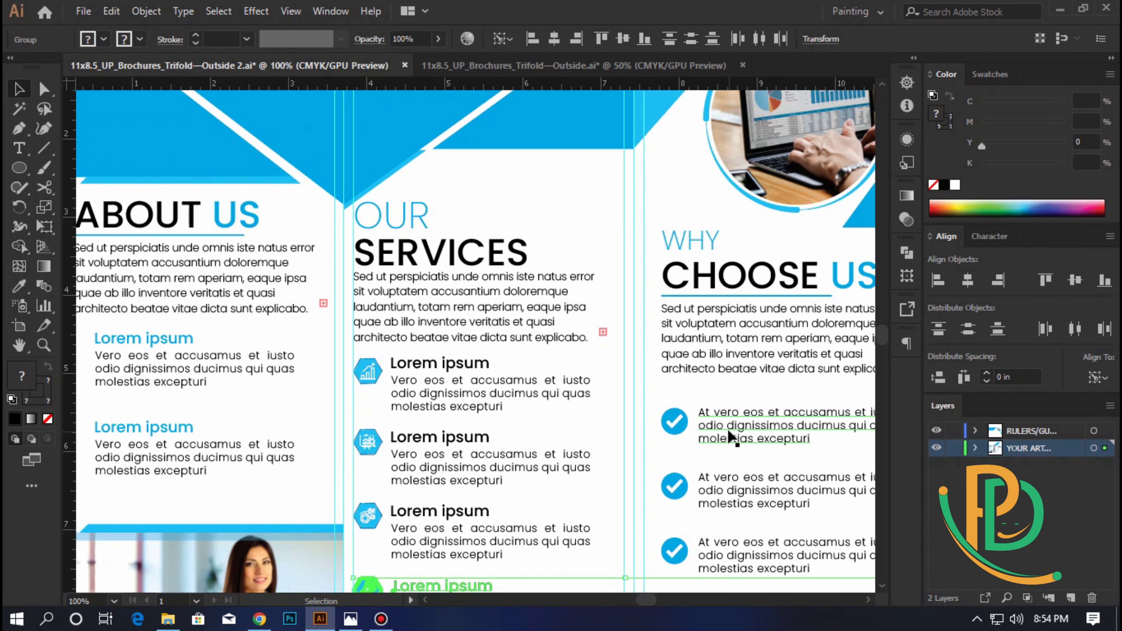
{"action": "left_click_drag", "start_coordinate": [729, 435], "coordinate": [729, 431]}
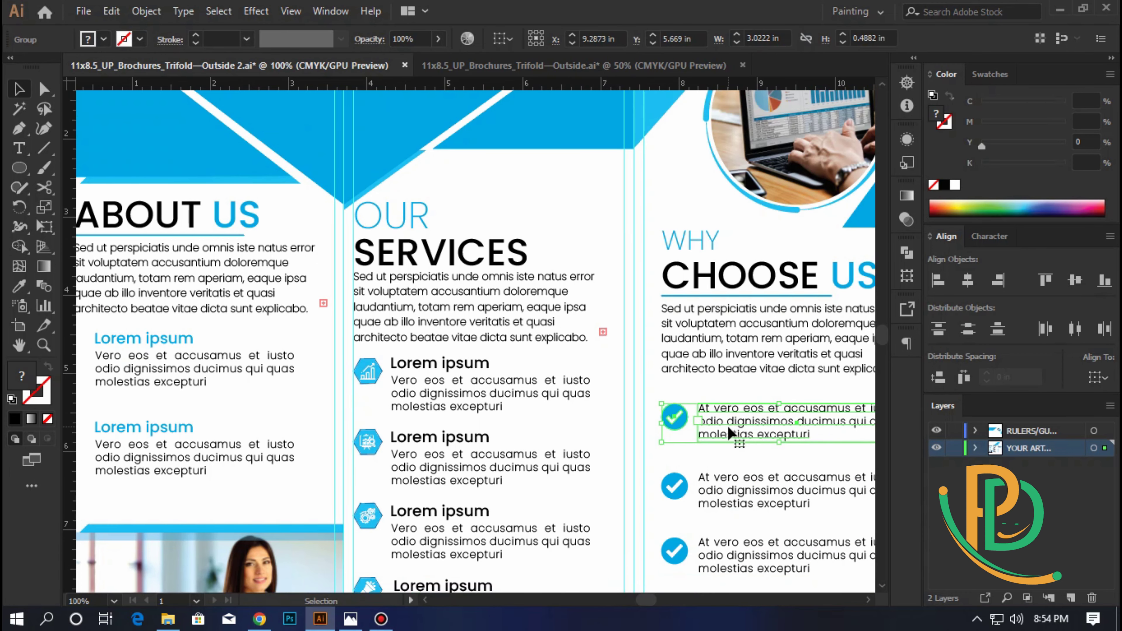
{"action": "left_click_drag", "start_coordinate": [729, 433], "coordinate": [727, 408]}
- Space the four checkmark groups evenly with Vertical Distribute Center
{"action": "scroll", "coordinate": [702, 375], "scroll_direction": "down", "scroll_amount": 1}
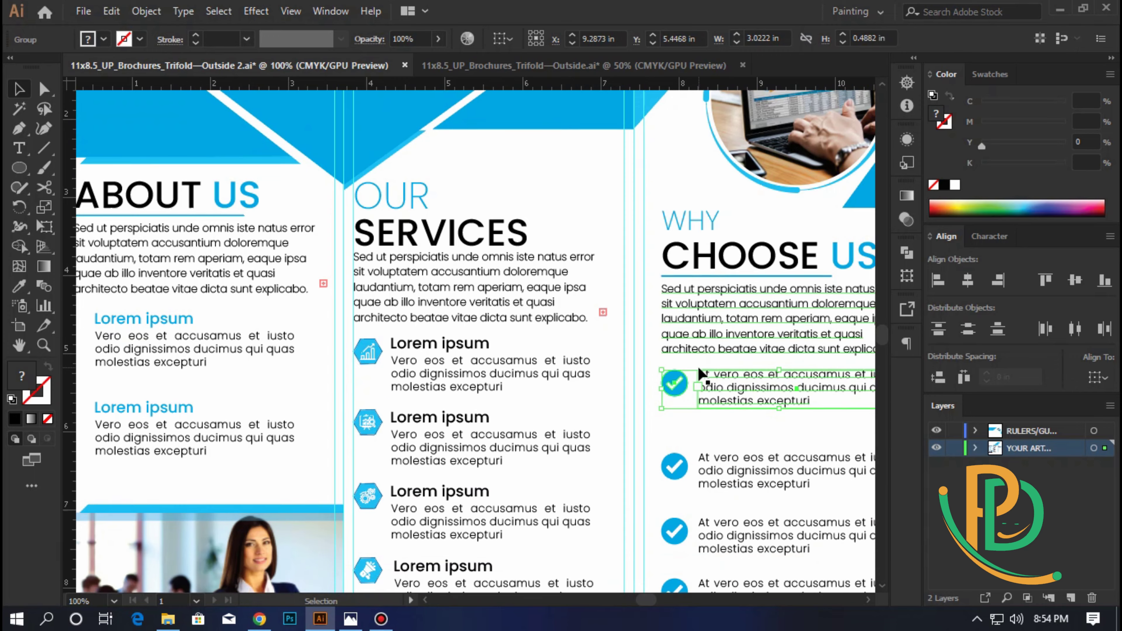
{"action": "scroll", "coordinate": [702, 375], "scroll_direction": "down", "scroll_amount": 3}
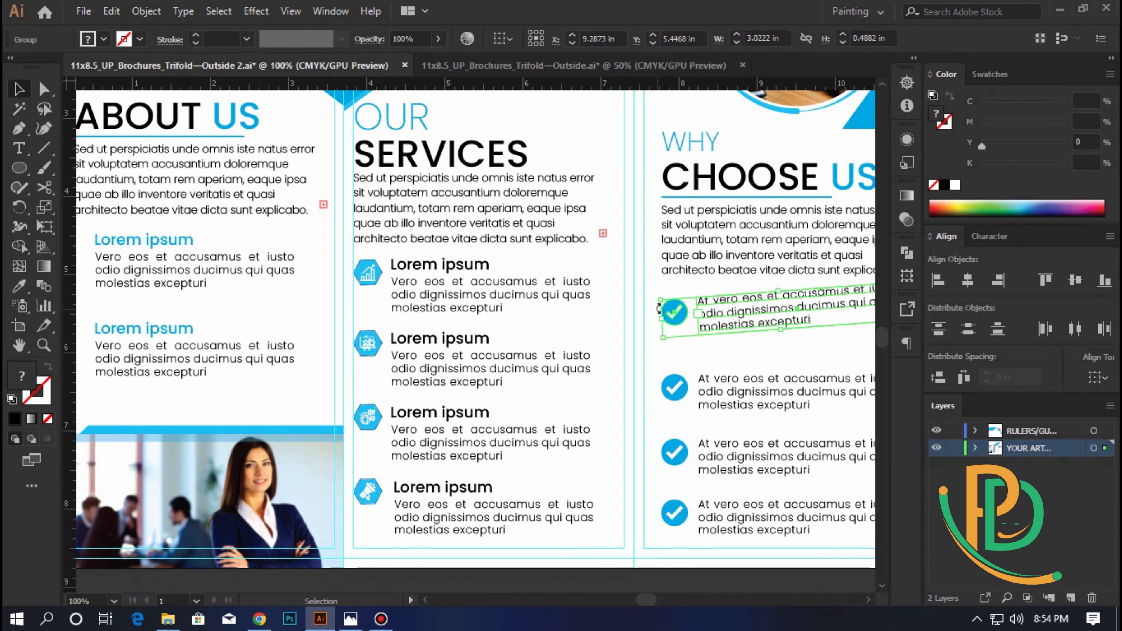
{"action": "left_click_drag", "start_coordinate": [656, 301], "coordinate": [658, 300]}
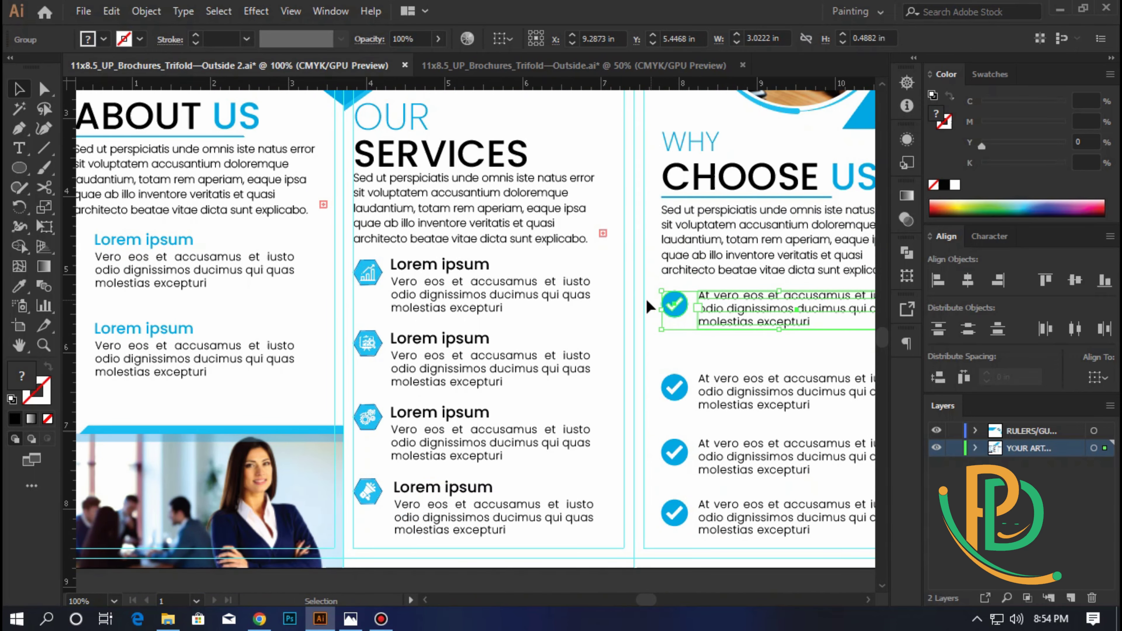
{"action": "left_click", "coordinate": [648, 306]}
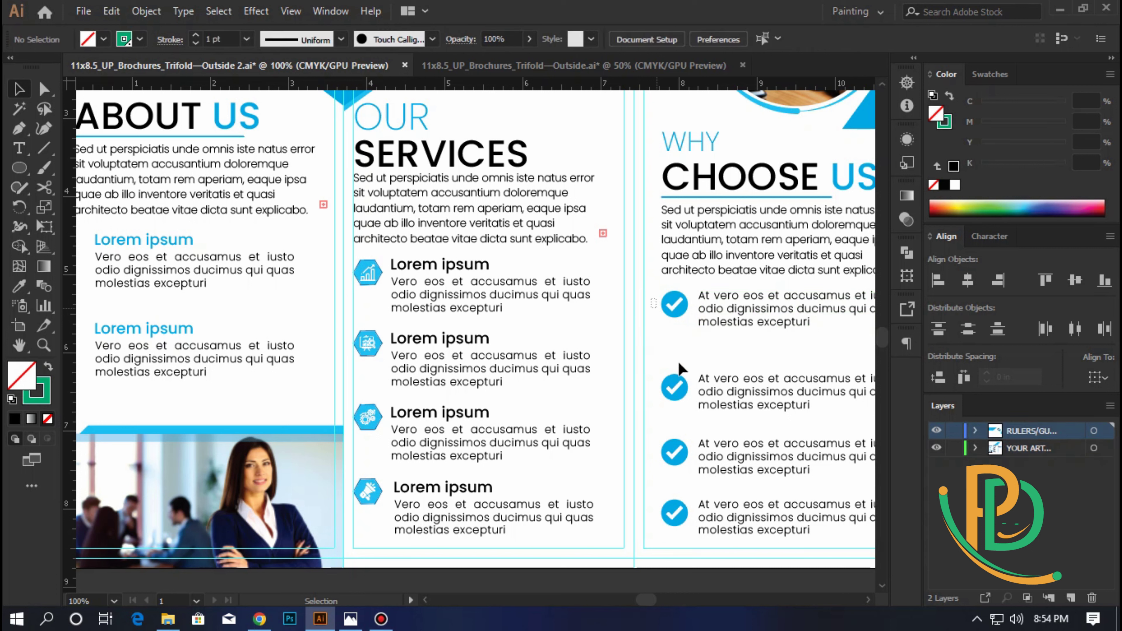
{"action": "left_click", "coordinate": [745, 508]}
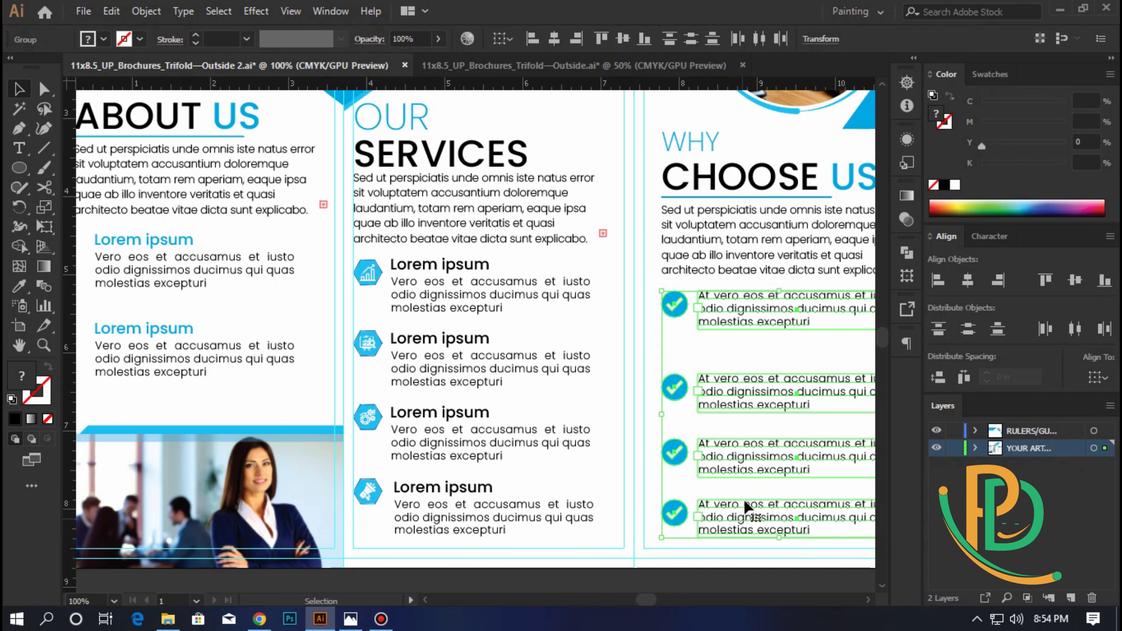
{"action": "left_click", "coordinate": [968, 331]}
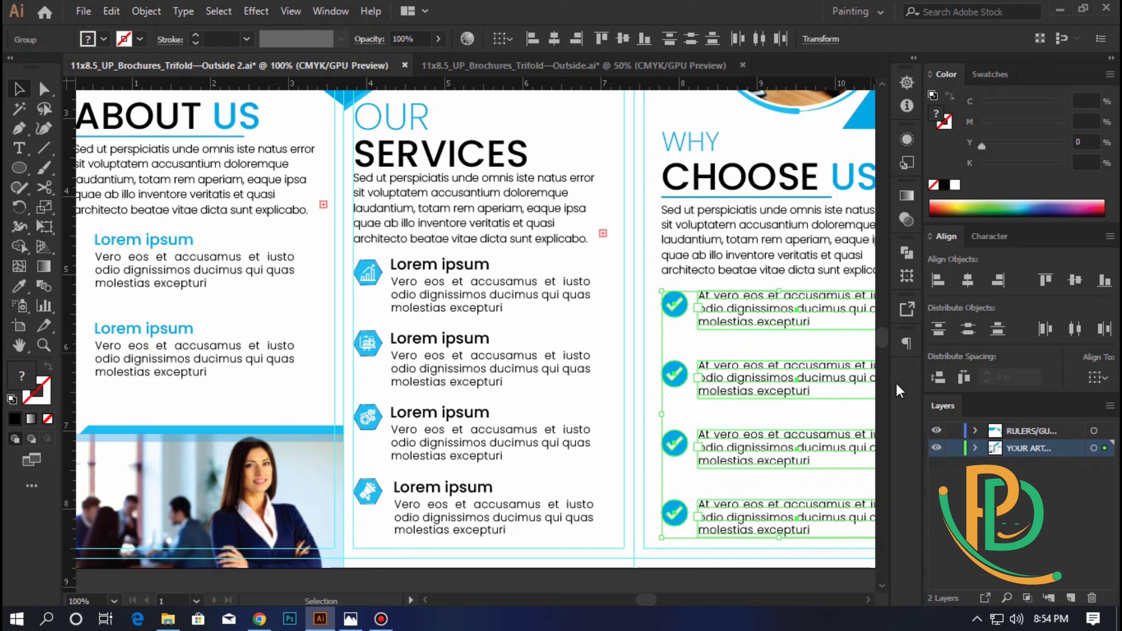
{"action": "left_click", "coordinate": [697, 341]}
{"action": "scroll", "coordinate": [698, 342], "scroll_direction": "down", "scroll_amount": 1}
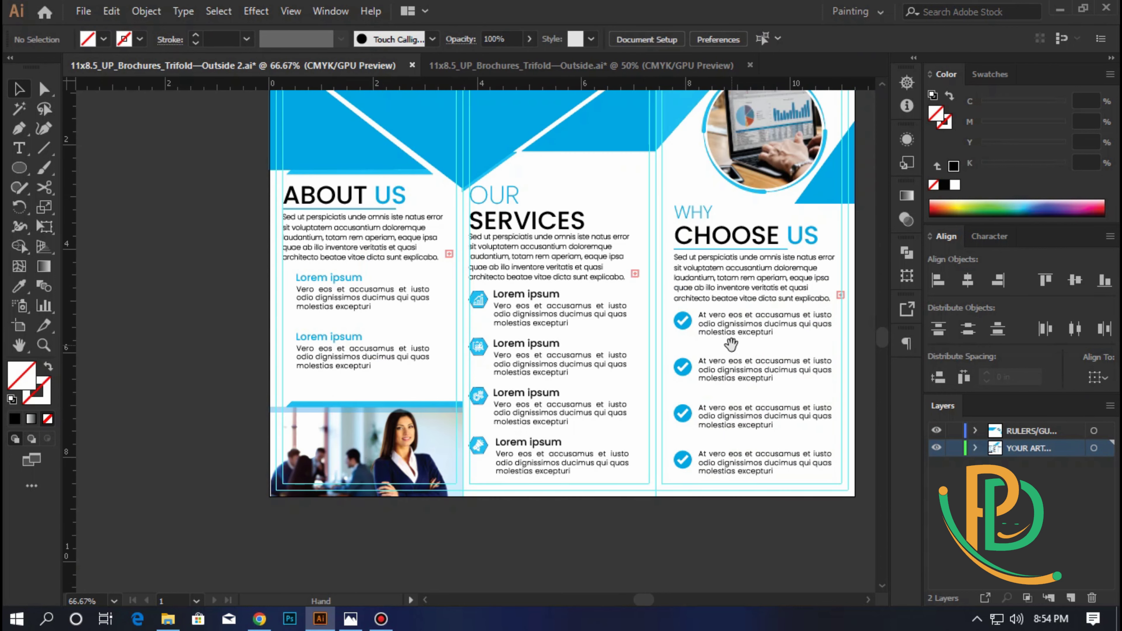
{"action": "left_click_drag", "start_coordinate": [740, 389], "coordinate": [553, 439]}
- Nudge the OUR SERVICES intro paragraph down slightly
{"action": "scroll", "coordinate": [338, 354], "scroll_direction": "up", "scroll_amount": 2}
{"action": "left_click", "coordinate": [323, 325]}
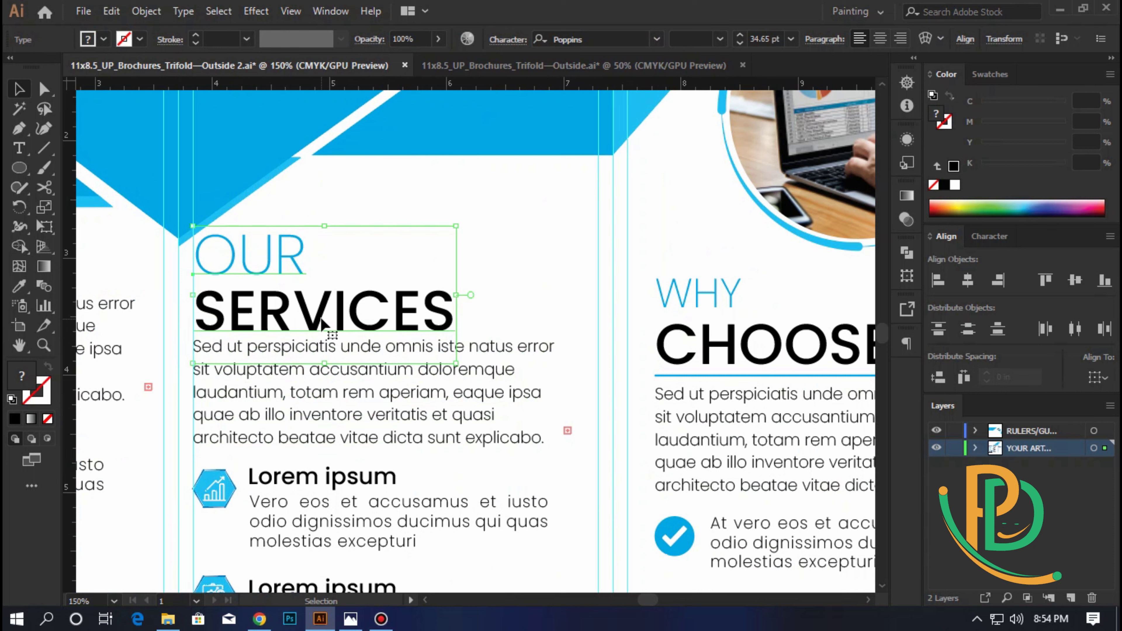
{"action": "left_click", "coordinate": [335, 386]}
{"action": "key", "text": "Down"}
{"action": "key", "text": "Down"}
{"action": "key", "text": "Down"}
{"action": "key", "text": "Down"}
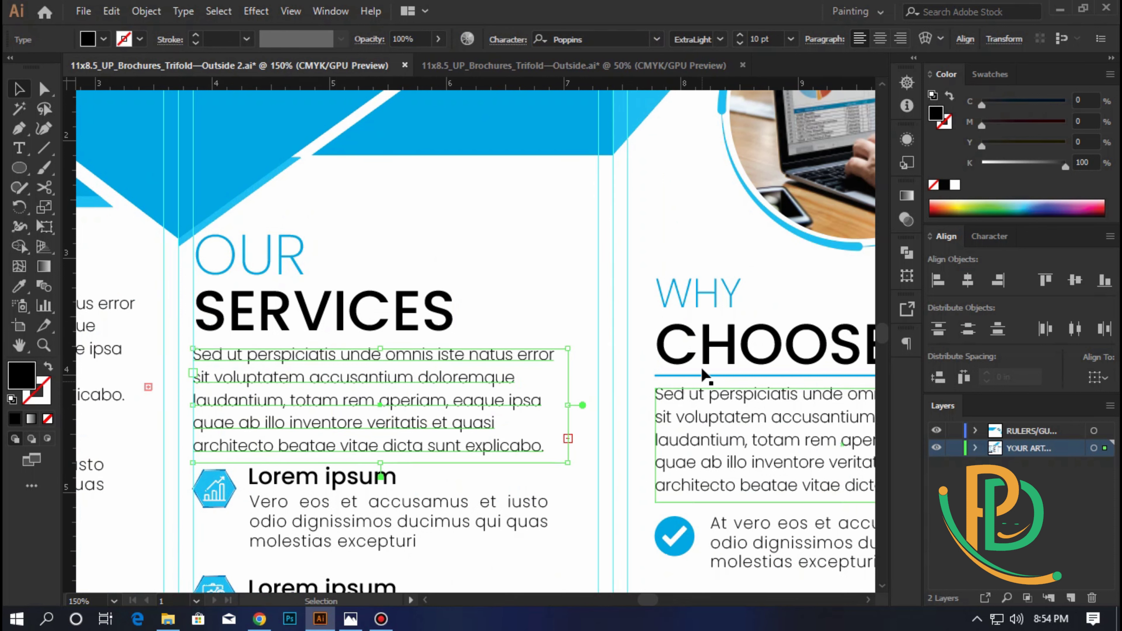
- Copy the blue CHOOSE US line under SERVICES and left-align it with the heading
{"action": "left_click", "coordinate": [695, 375]}
{"action": "left_click_drag", "start_coordinate": [695, 375], "coordinate": [241, 344]}
{"action": "left_click", "coordinate": [270, 317], "text": "shift"}
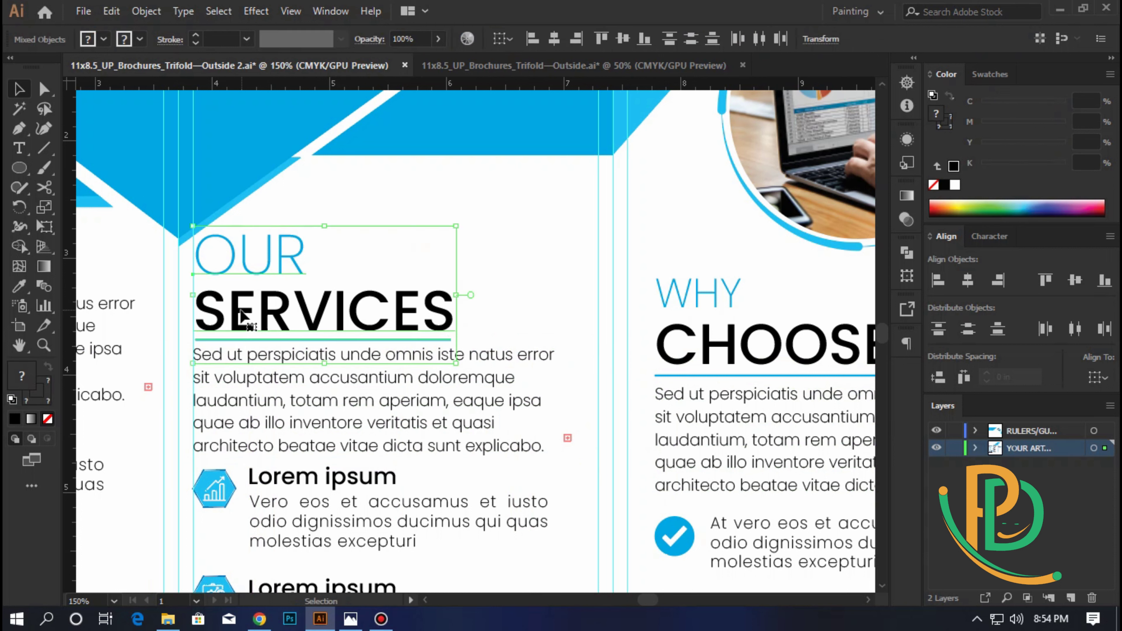
{"action": "left_click", "coordinate": [938, 279]}
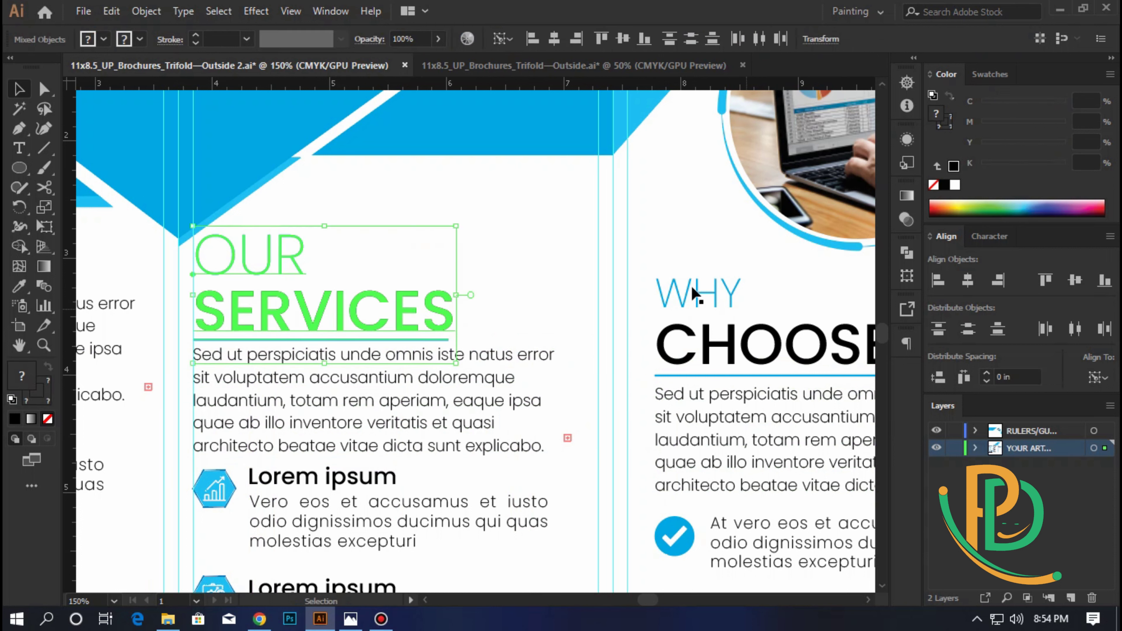
{"action": "left_click", "coordinate": [556, 272]}
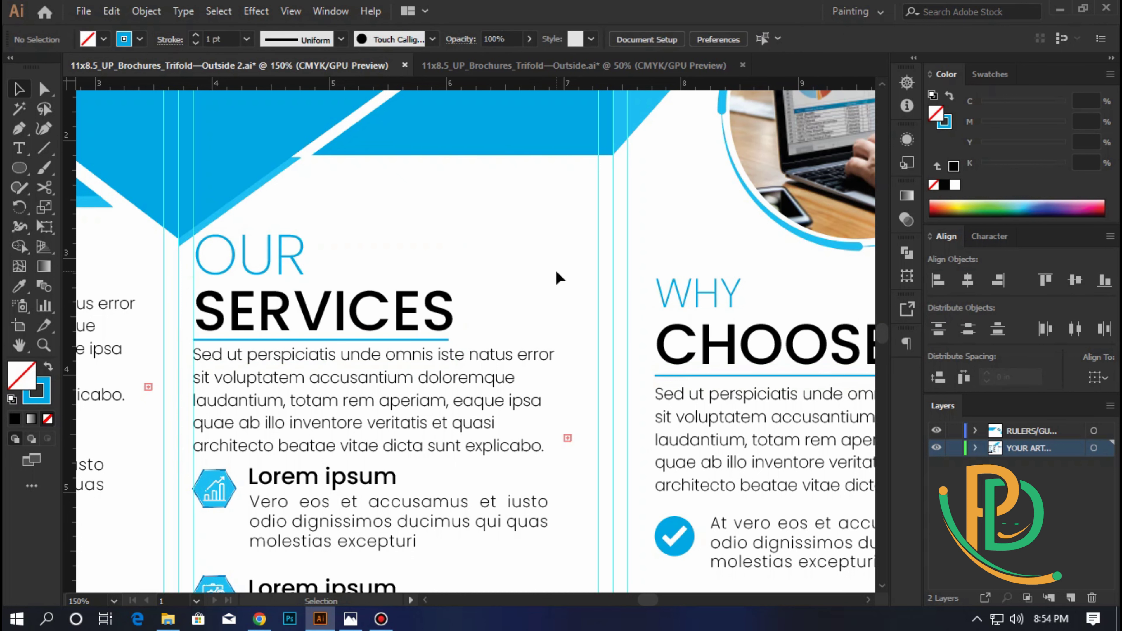
- Nudge the SERVICES underline slightly down
{"action": "key", "text": "ctrl+minus"}
{"action": "left_click", "coordinate": [410, 373]}
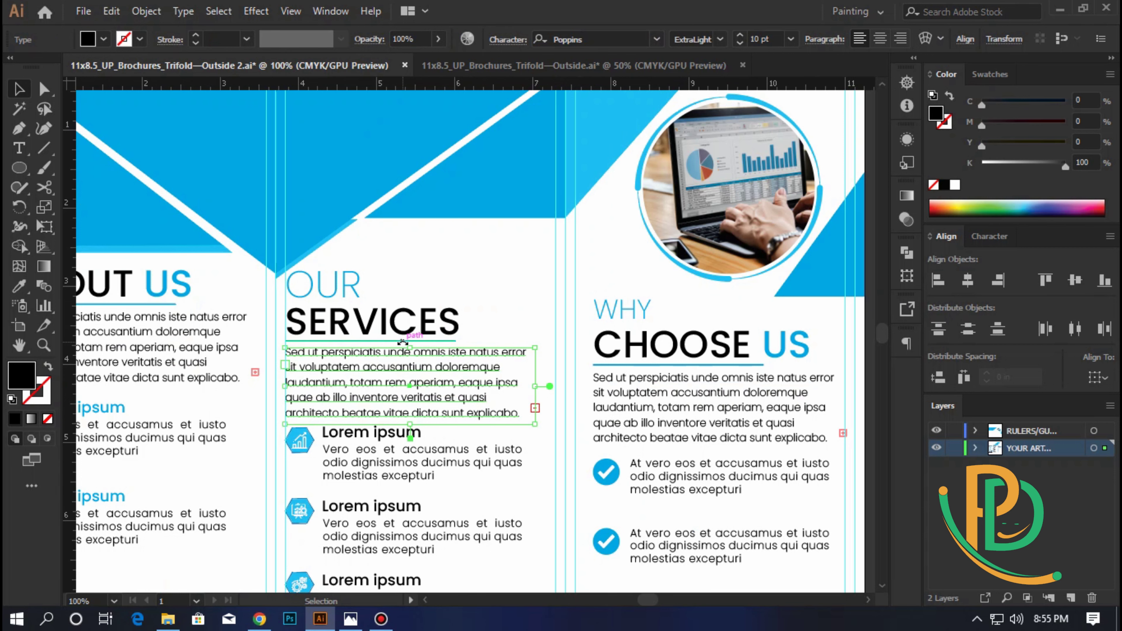
{"action": "key", "text": "ctrl+plus"}
{"action": "key", "text": "ctrl+plus"}
{"action": "left_click", "coordinate": [619, 261]}
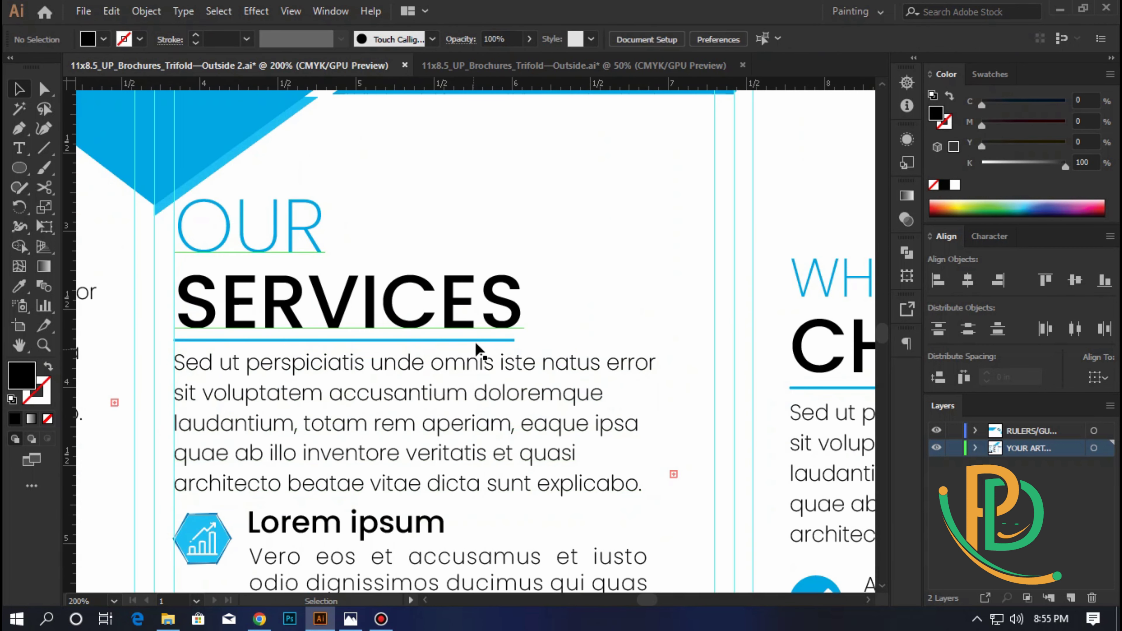
{"action": "left_click", "coordinate": [477, 340]}
{"action": "key", "text": "Down"}
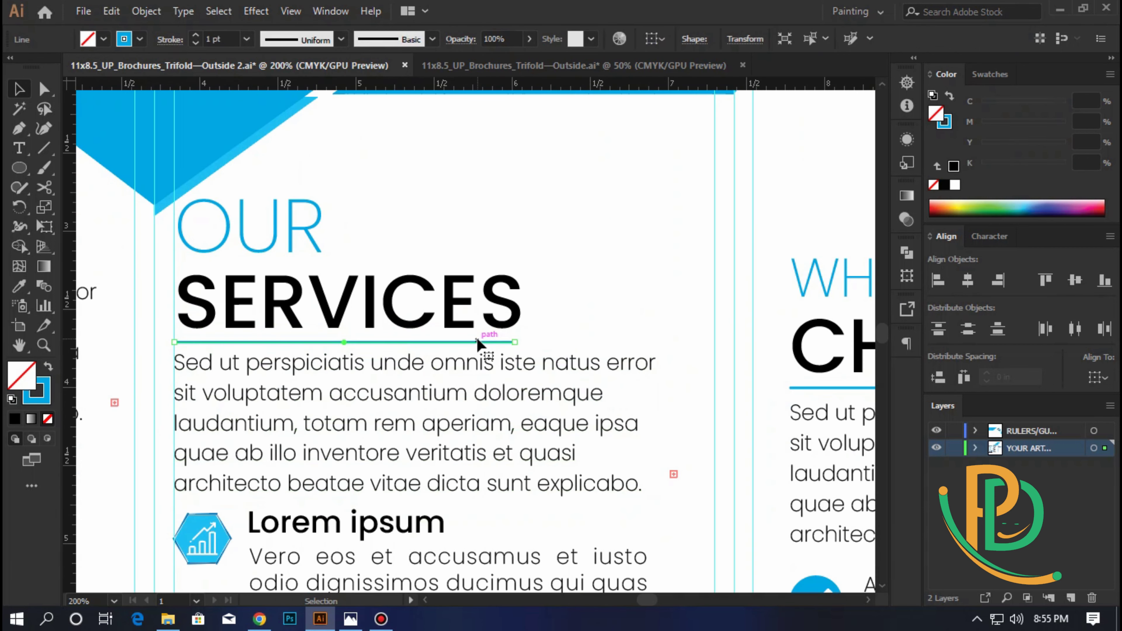
{"action": "left_click", "coordinate": [596, 265]}
- Nudge the Services intro paragraph left and down into line beneath the heading
{"action": "key", "text": "ctrl+1"}
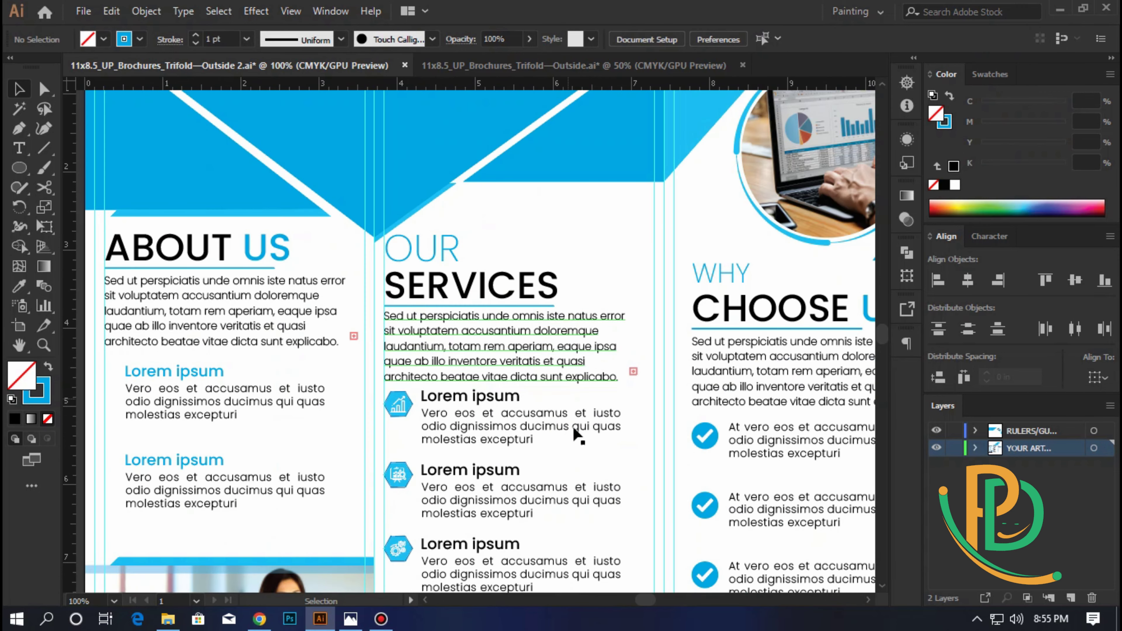
{"action": "left_click_drag", "start_coordinate": [627, 436], "coordinate": [650, 443]}
{"action": "left_click", "coordinate": [532, 354]}
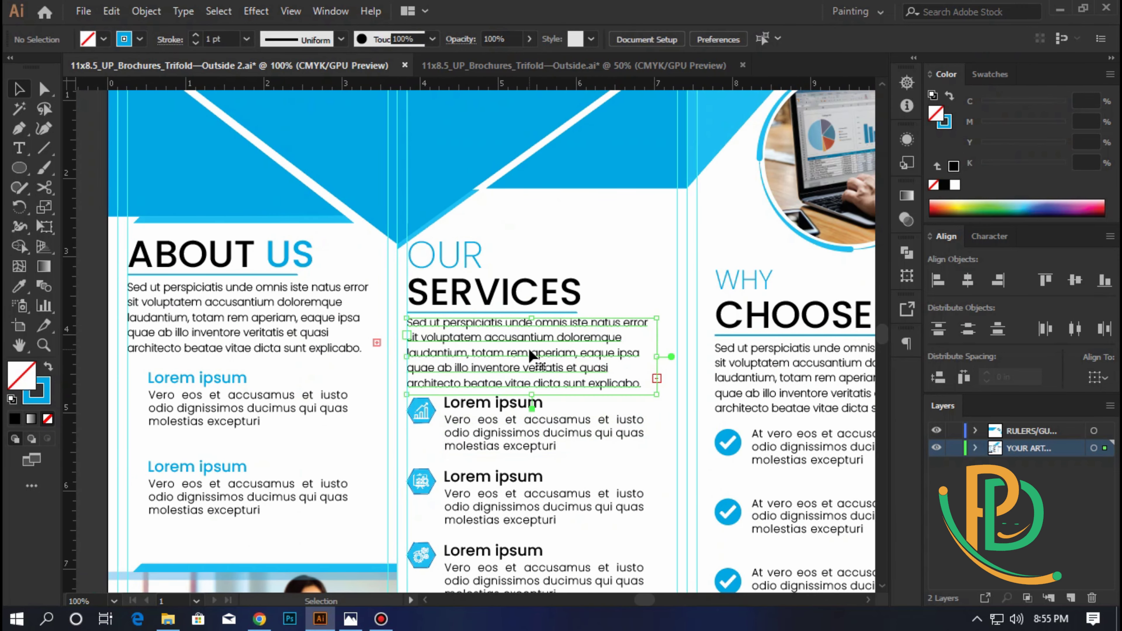
{"action": "key", "text": "Left"}
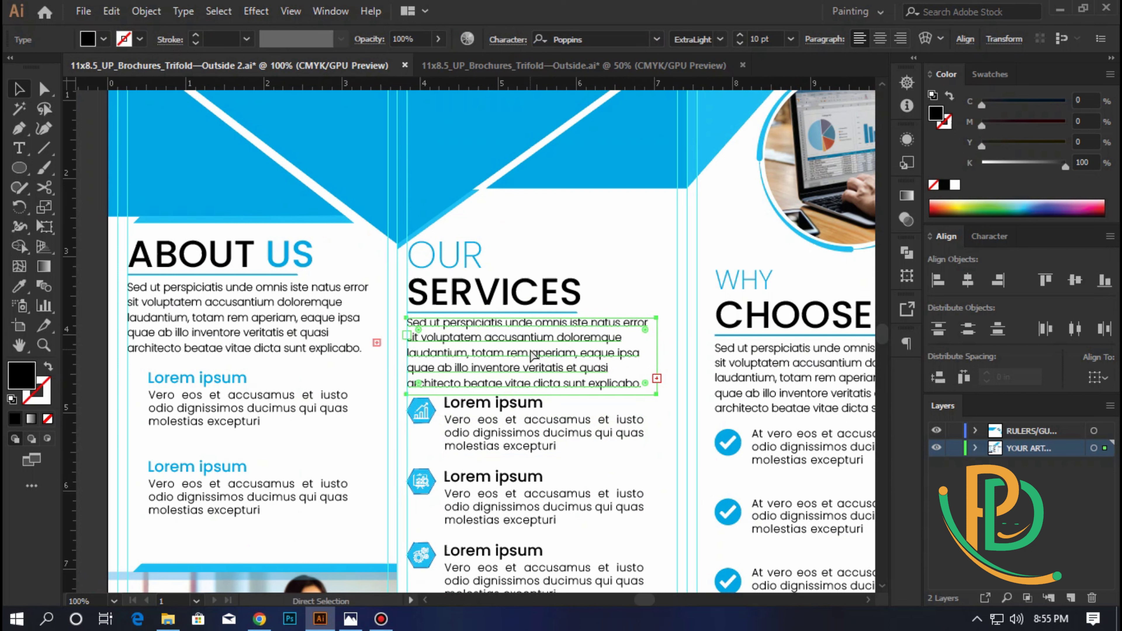
{"action": "key", "text": "Down"}
{"action": "key", "text": "Down"}
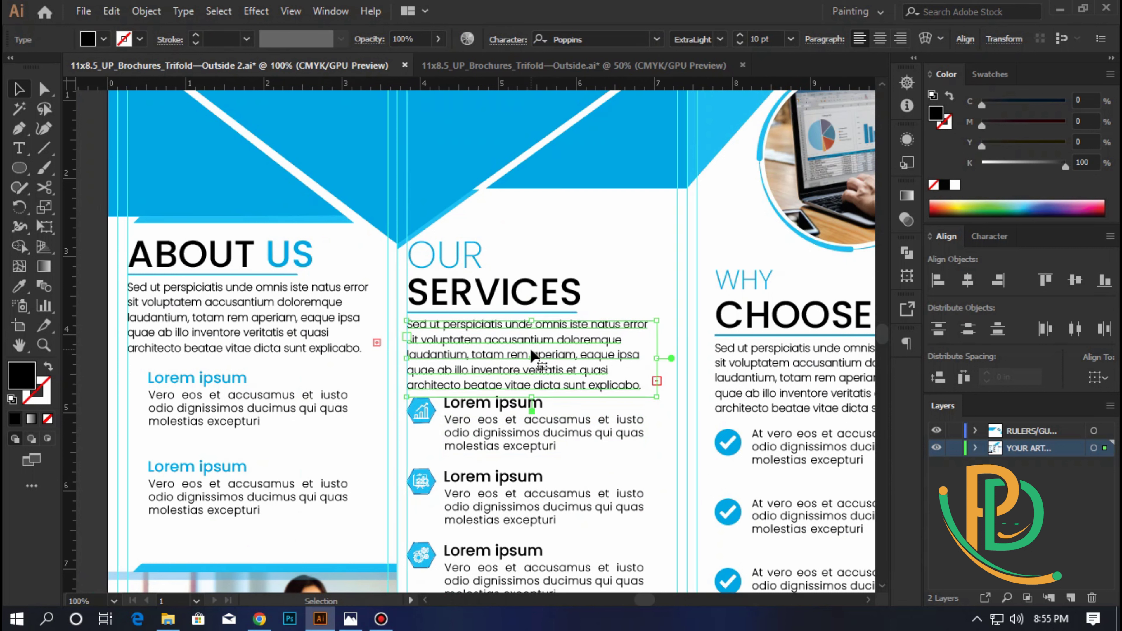
{"action": "left_click", "coordinate": [555, 314]}
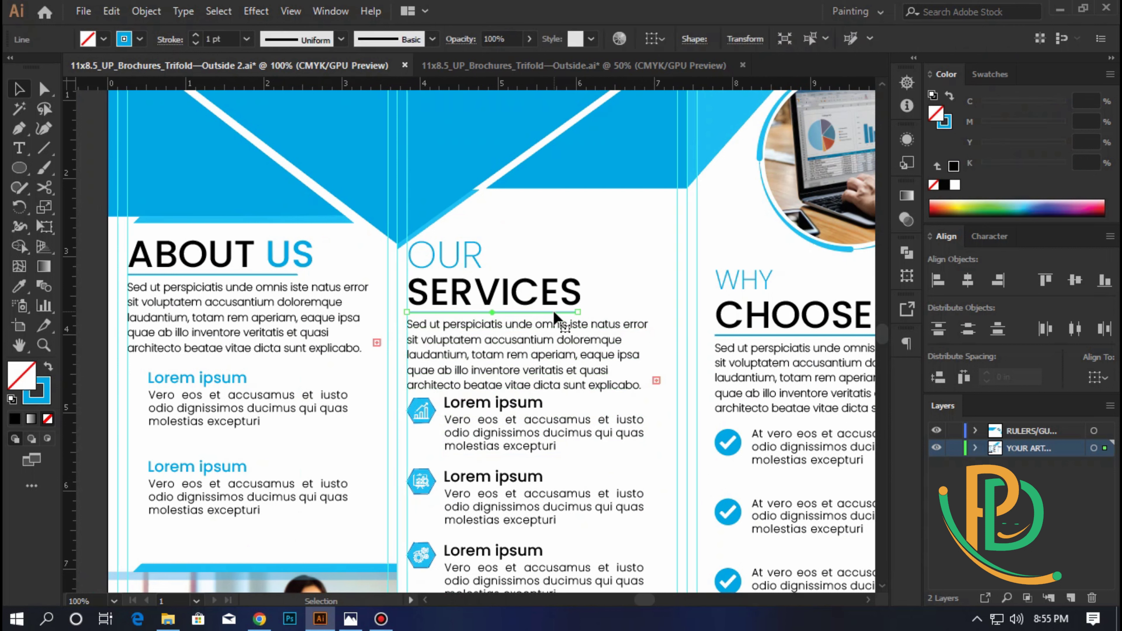
{"action": "left_click", "coordinate": [632, 277]}
{"action": "scroll", "coordinate": [599, 409], "scroll_direction": "down", "scroll_amount": 3}
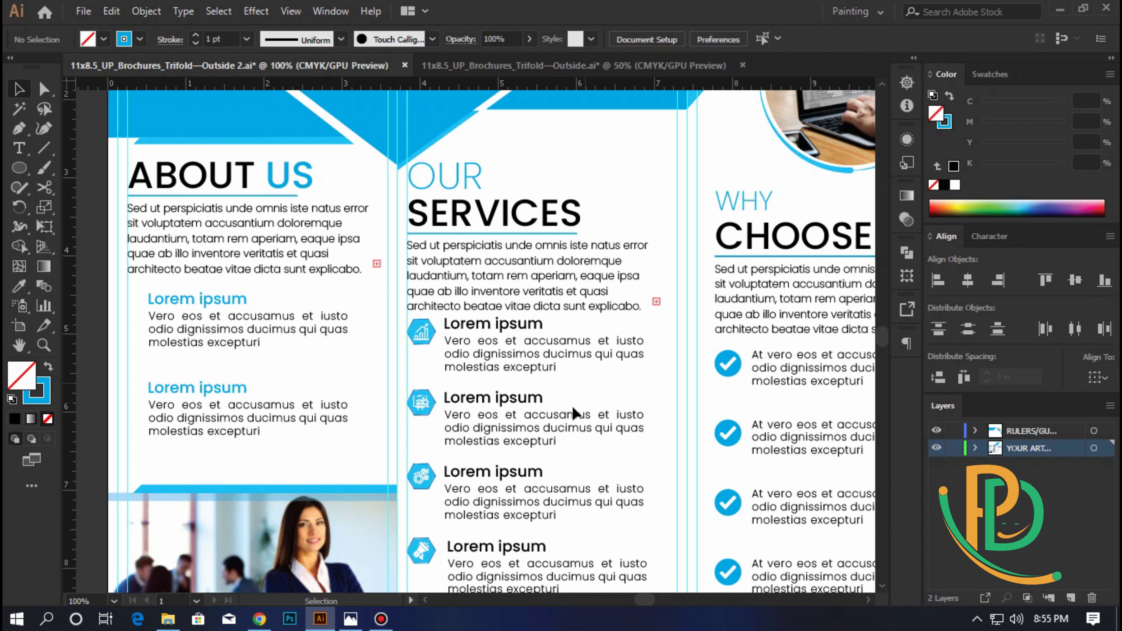
- Marquee-select and group the first two service items with their icons
{"action": "left_click", "coordinate": [505, 337]}
{"action": "left_click", "coordinate": [428, 351]}
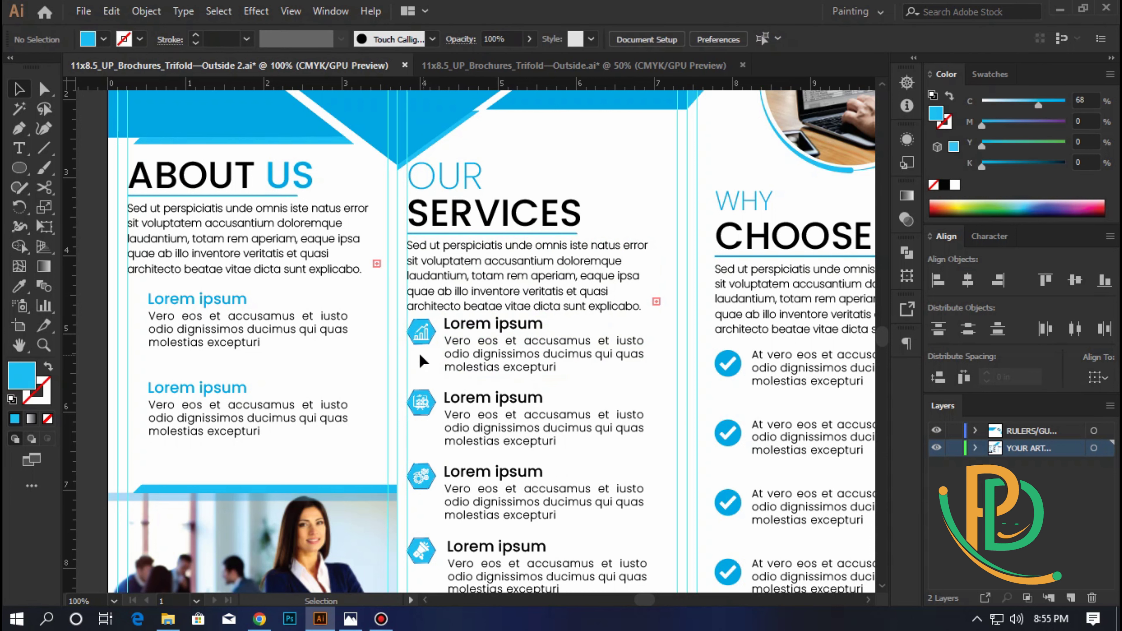
{"action": "scroll", "coordinate": [419, 352], "scroll_direction": "up", "scroll_amount": 2}
{"action": "left_click_drag", "start_coordinate": [630, 305], "coordinate": [631, 303]}
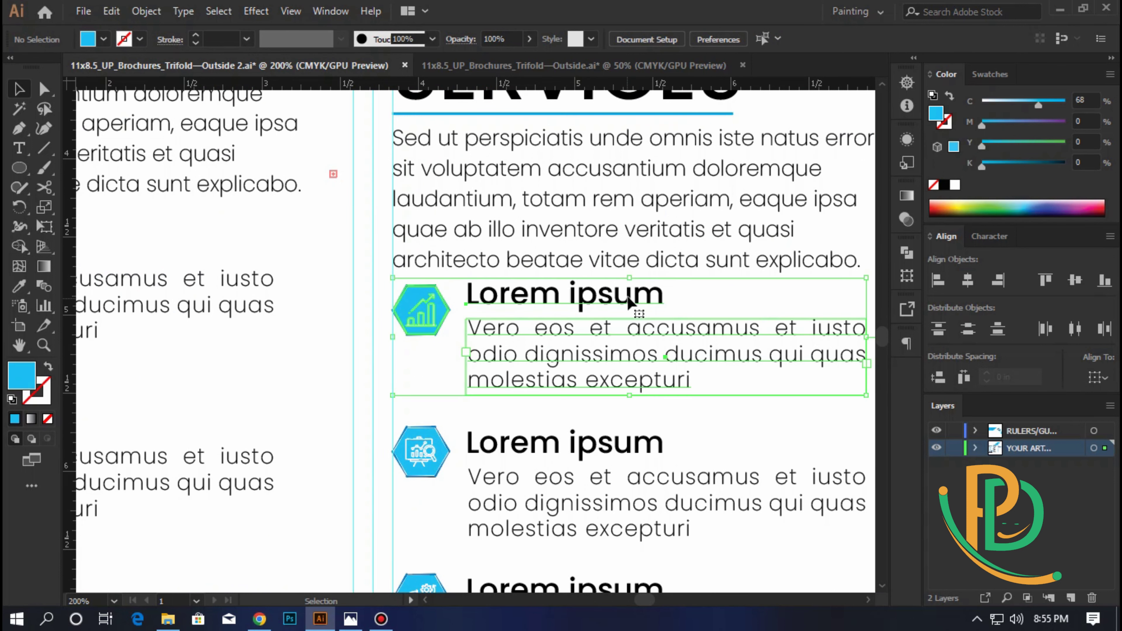
{"action": "key", "text": "v"}
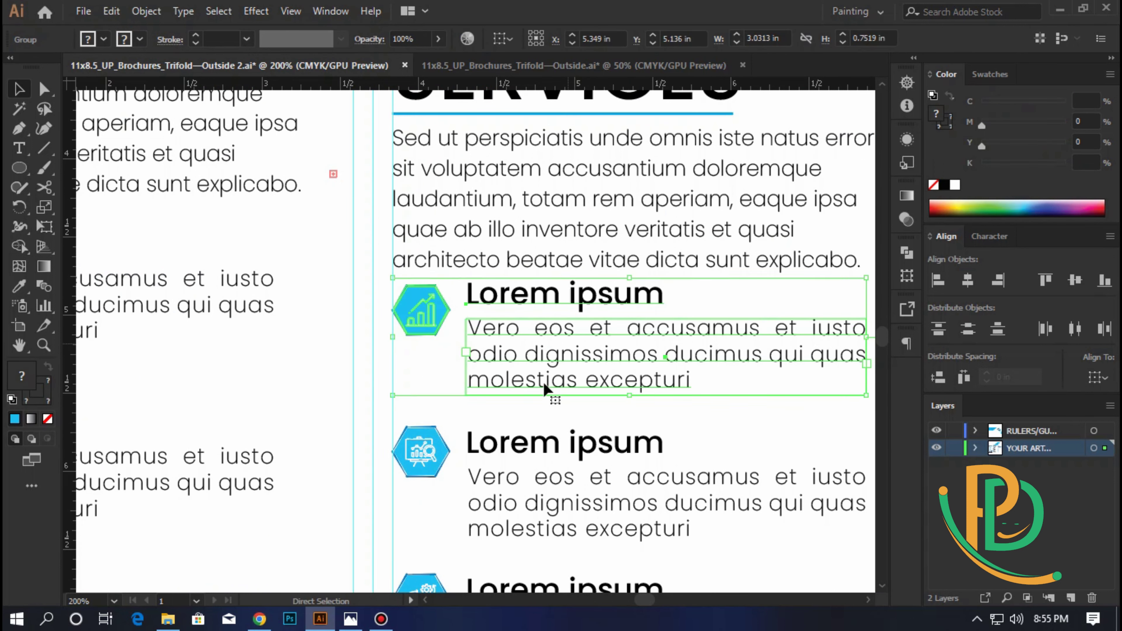
{"action": "scroll", "coordinate": [543, 381], "scroll_direction": "down", "scroll_amount": 2}
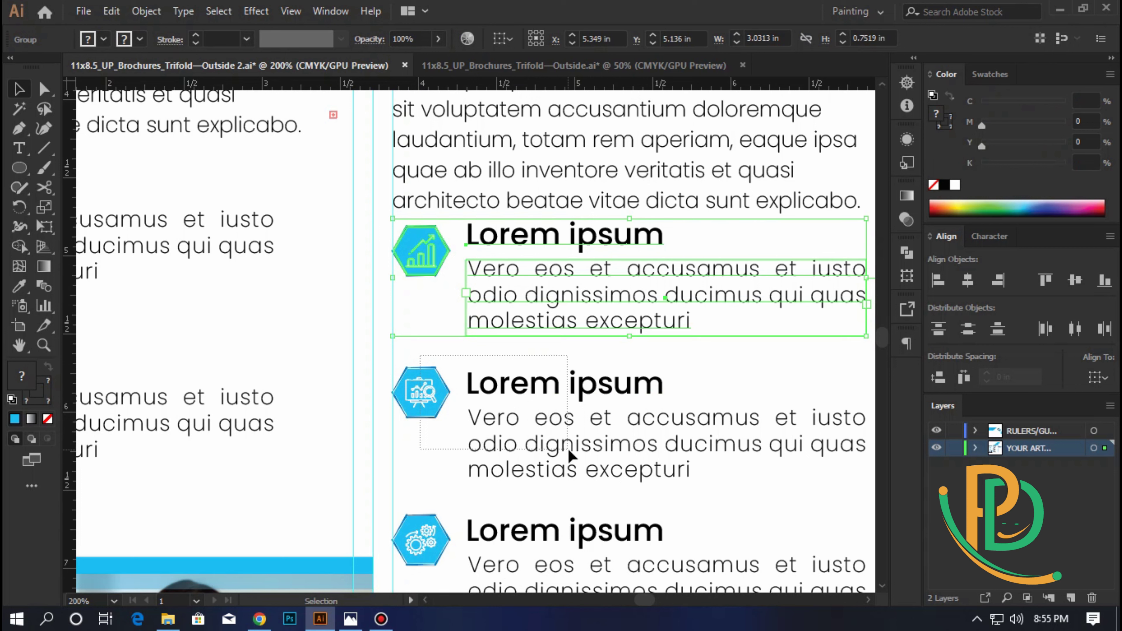
{"action": "left_click_drag", "start_coordinate": [569, 450], "coordinate": [572, 452]}
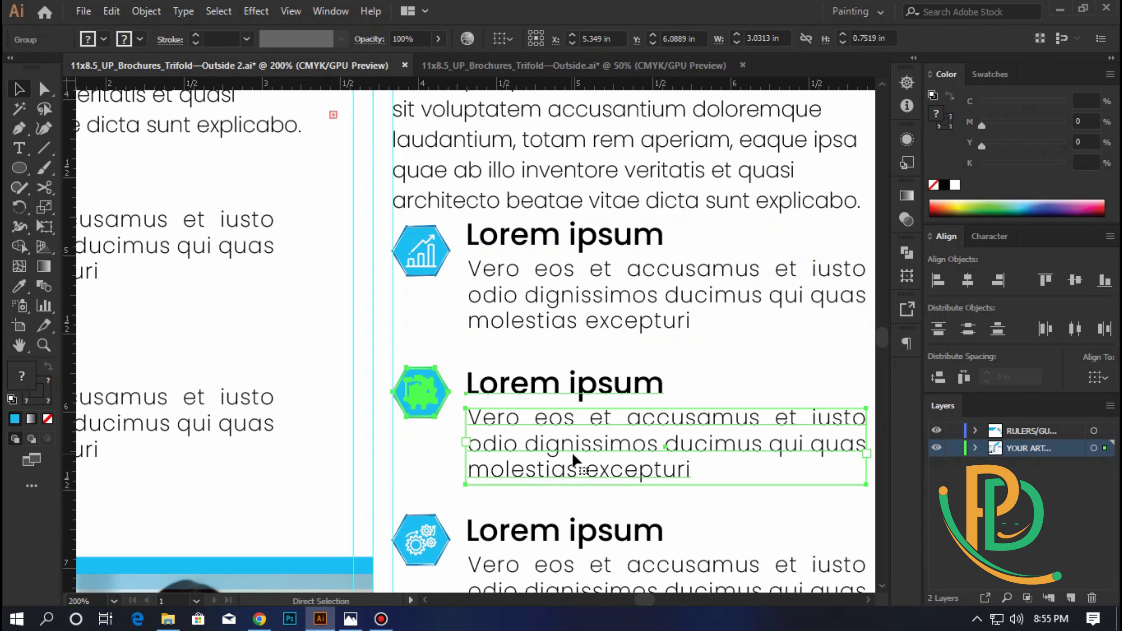
{"action": "scroll", "coordinate": [571, 451], "scroll_direction": "down", "scroll_amount": 3}
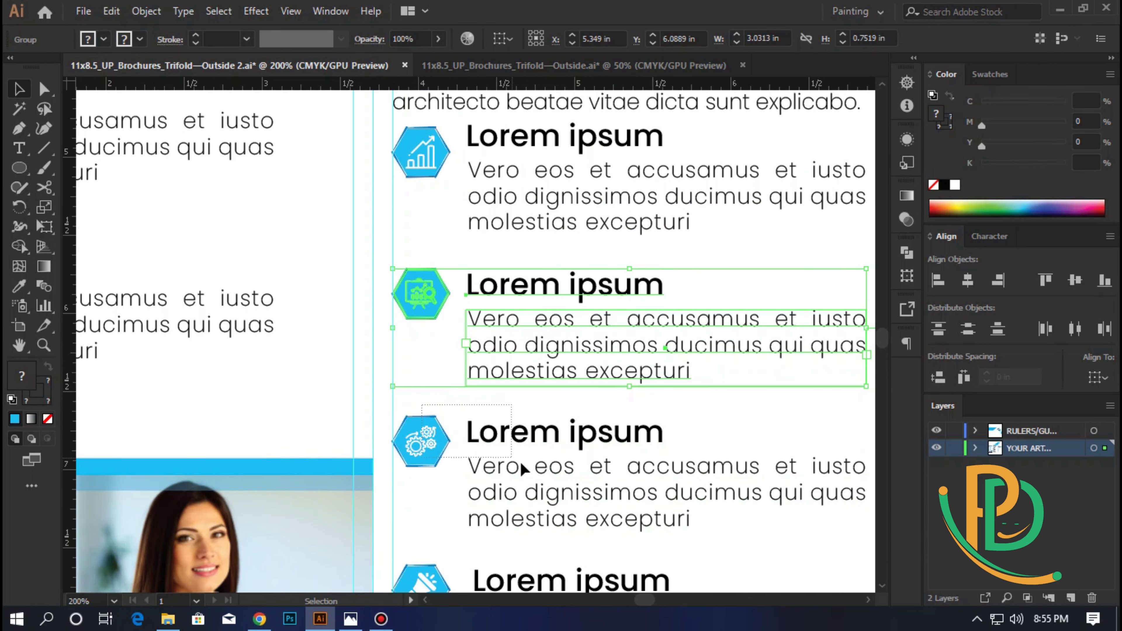
- Group the third and fourth service items with their icons
{"action": "left_click_drag", "start_coordinate": [520, 461], "coordinate": [539, 483]}
{"action": "key", "text": "a"}
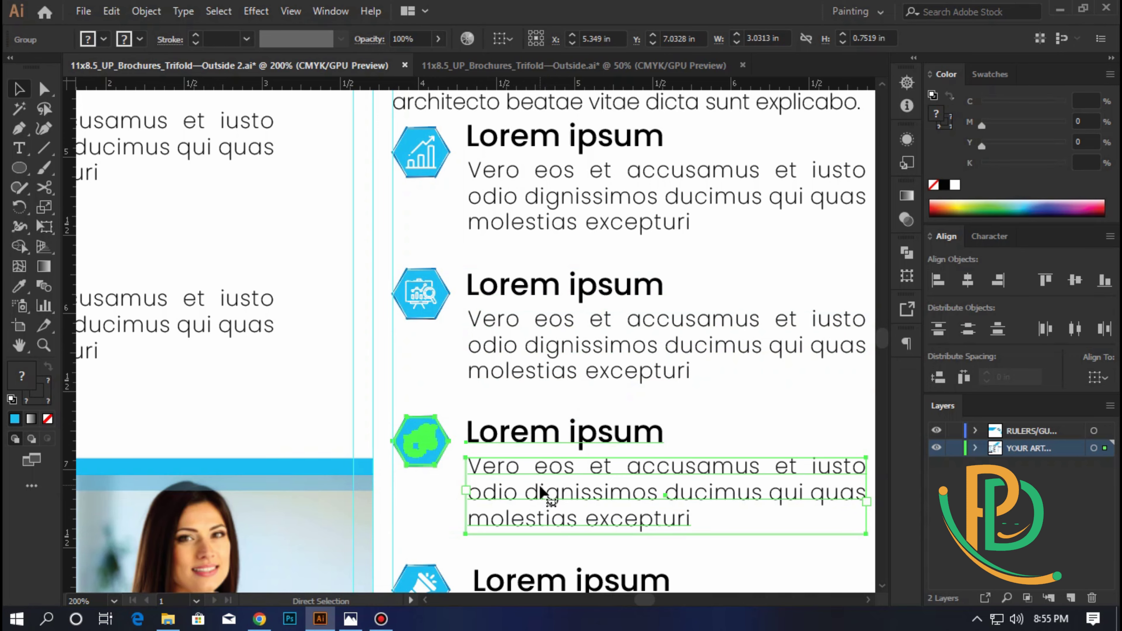
{"action": "scroll", "coordinate": [540, 490], "scroll_direction": "down", "scroll_amount": 3}
{"action": "key", "text": "v"}
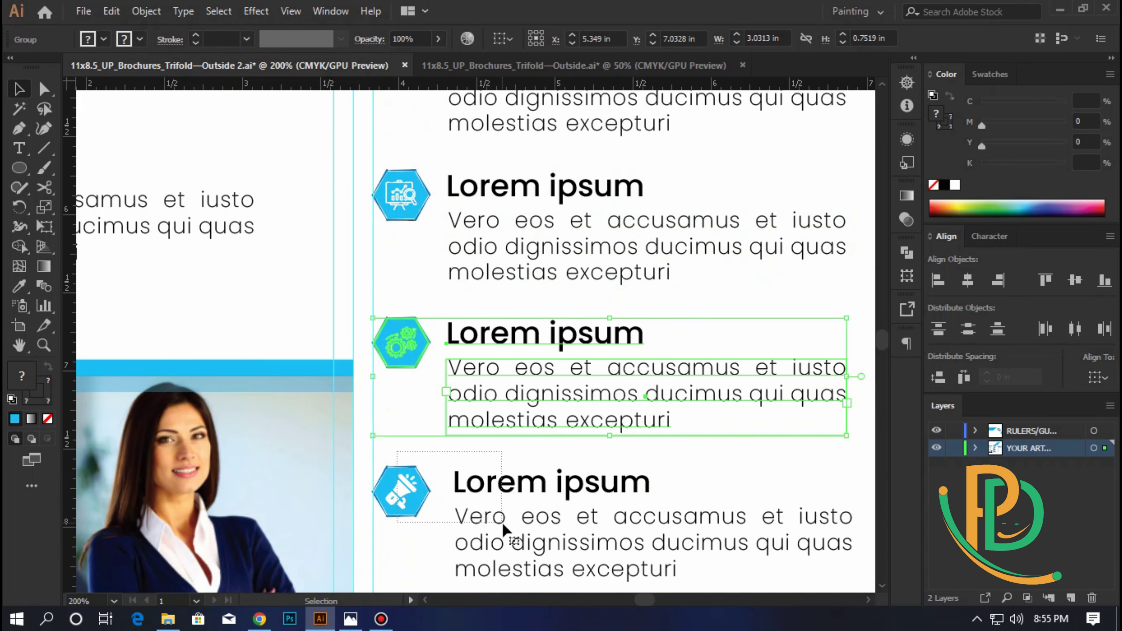
{"action": "left_click", "coordinate": [501, 521]}
{"action": "key", "text": "a"}
{"action": "scroll", "coordinate": [503, 523], "scroll_direction": "down", "scroll_amount": 3}
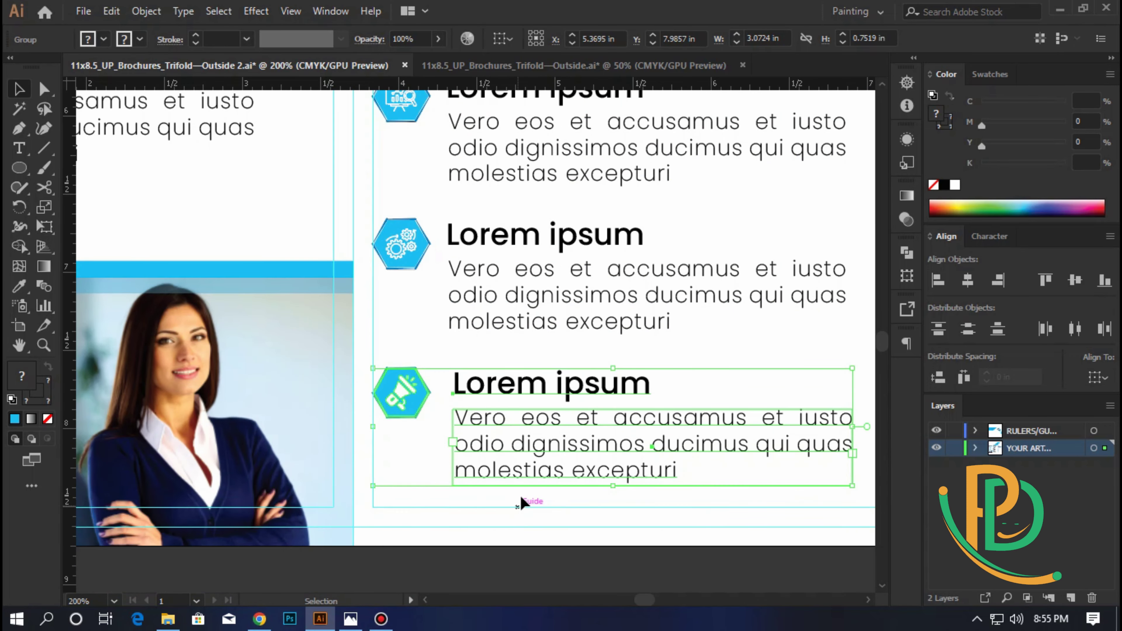
{"action": "scroll", "coordinate": [521, 502], "scroll_direction": "down", "scroll_amount": 2}
- Nudge the first service group down, then evenly space all four with Vertical Distribute Center
{"action": "key", "text": "v"}
{"action": "scroll", "coordinate": [521, 495], "scroll_direction": "up", "scroll_amount": 3}
{"action": "left_click", "coordinate": [514, 305]}
{"action": "key", "text": "Down"}
{"action": "key", "text": "Down"}
{"action": "key", "text": "Down"}
{"action": "key", "text": "Down"}
{"action": "key", "text": "Down"}
{"action": "key", "text": "Down"}
{"action": "key", "text": "Down"}
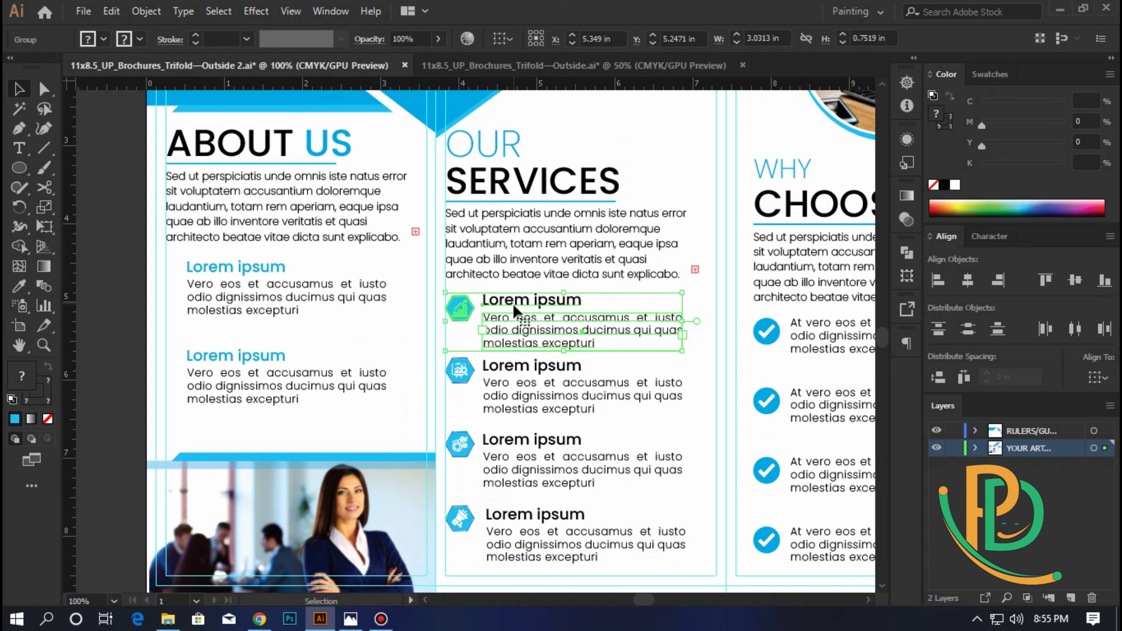
{"action": "left_click", "coordinate": [521, 398], "text": "shift"}
{"action": "left_click", "coordinate": [530, 463], "text": "shift"}
{"action": "left_click", "coordinate": [526, 545], "text": "shift"}
{"action": "left_click", "coordinate": [968, 329]}
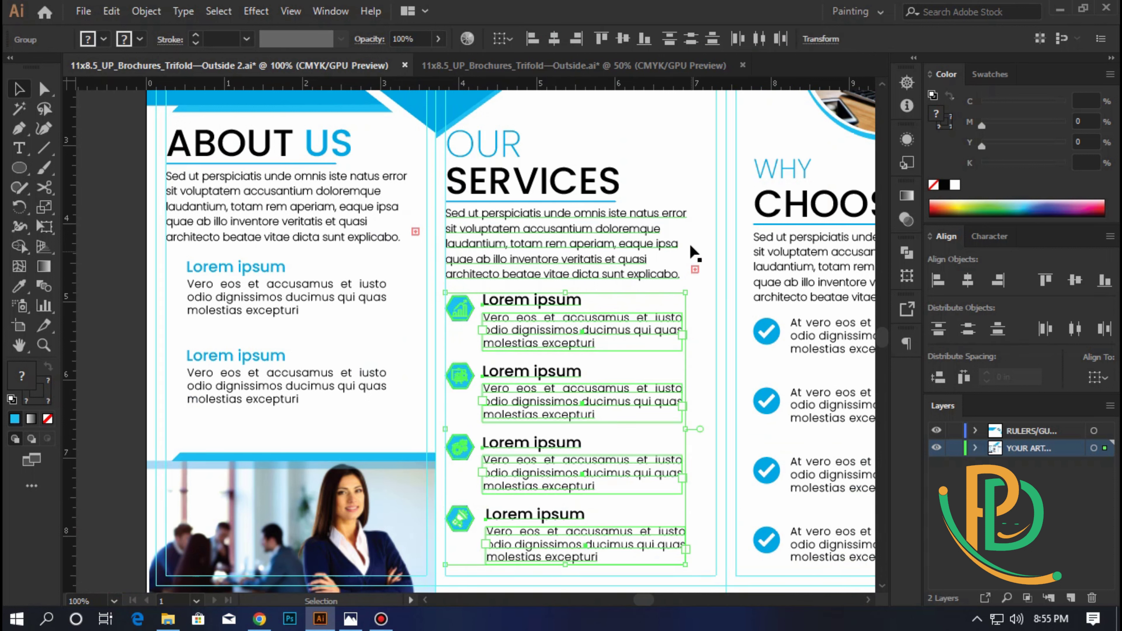
{"action": "left_click", "coordinate": [709, 343]}
- Left-align the WHY CHOOSE US heading to the panel's margin guide
{"action": "scroll", "coordinate": [645, 319], "scroll_direction": "down", "scroll_amount": 1}
{"action": "scroll", "coordinate": [606, 211], "scroll_direction": "down", "scroll_amount": 1}
{"action": "scroll", "coordinate": [528, 247], "scroll_direction": "up", "scroll_amount": 3}
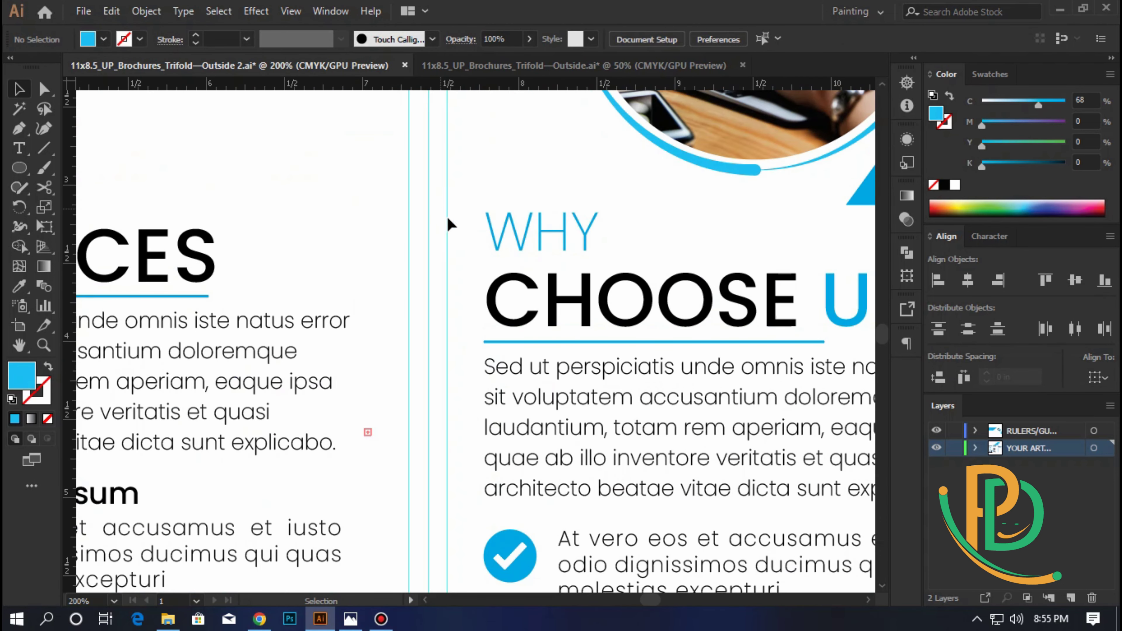
{"action": "left_click_drag", "start_coordinate": [552, 340], "coordinate": [548, 336]}
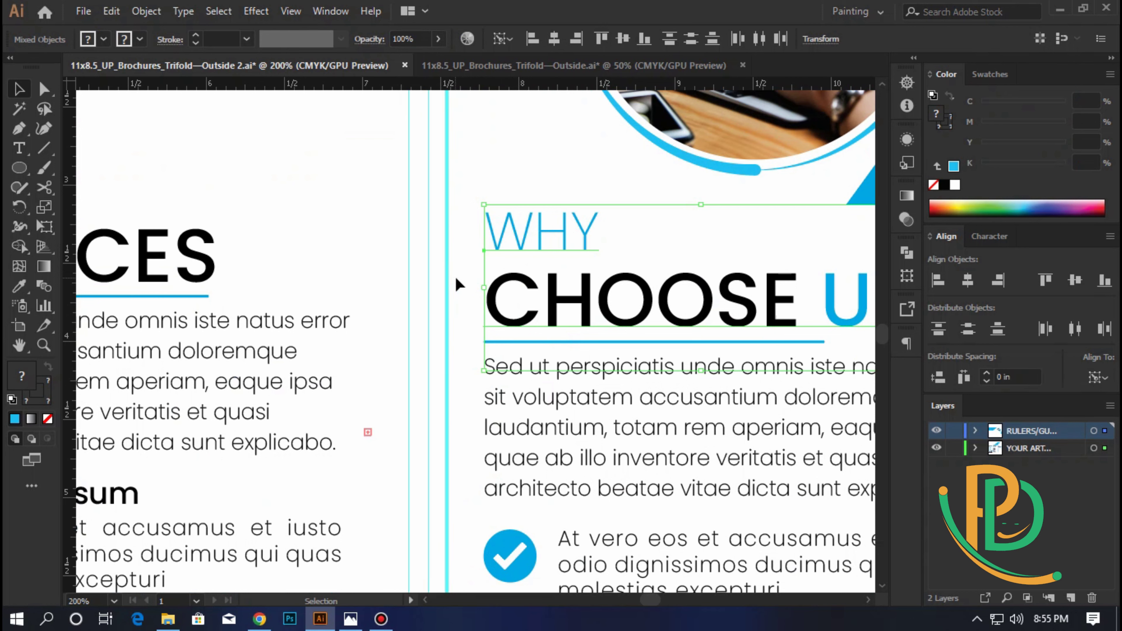
{"action": "left_click", "coordinate": [533, 39]}
{"action": "left_click", "coordinate": [509, 195]}
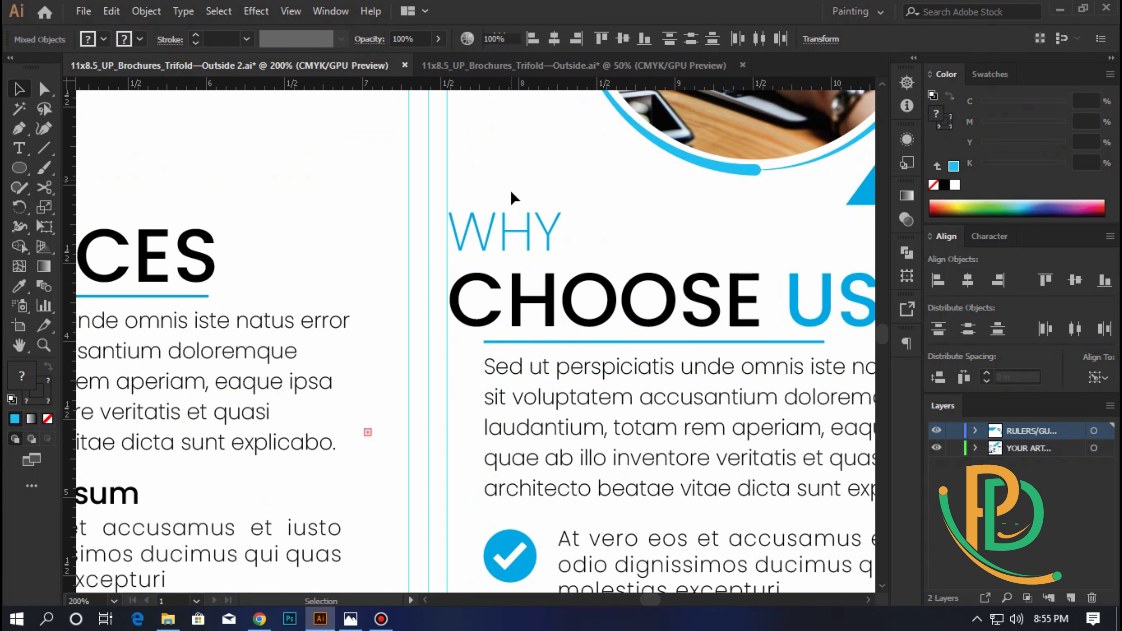
- Left-align the paragraph and four checkmark items to the CHOOSE US heading as key object
{"action": "scroll", "coordinate": [513, 346], "scroll_direction": "down", "scroll_amount": 1}
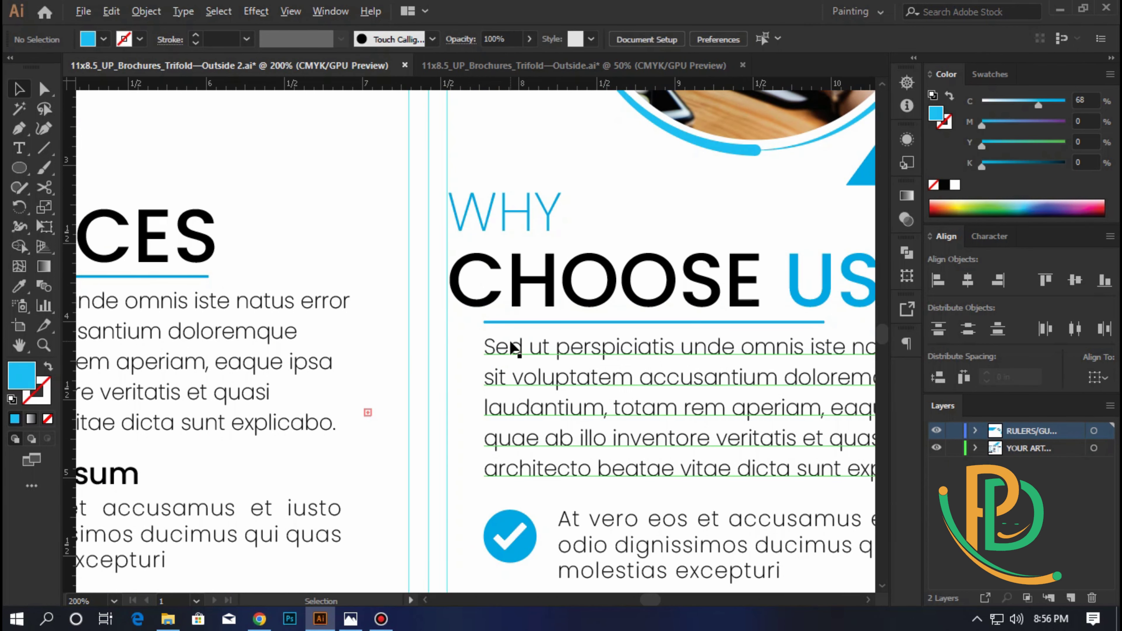
{"action": "scroll", "coordinate": [513, 347], "scroll_direction": "down", "scroll_amount": 2}
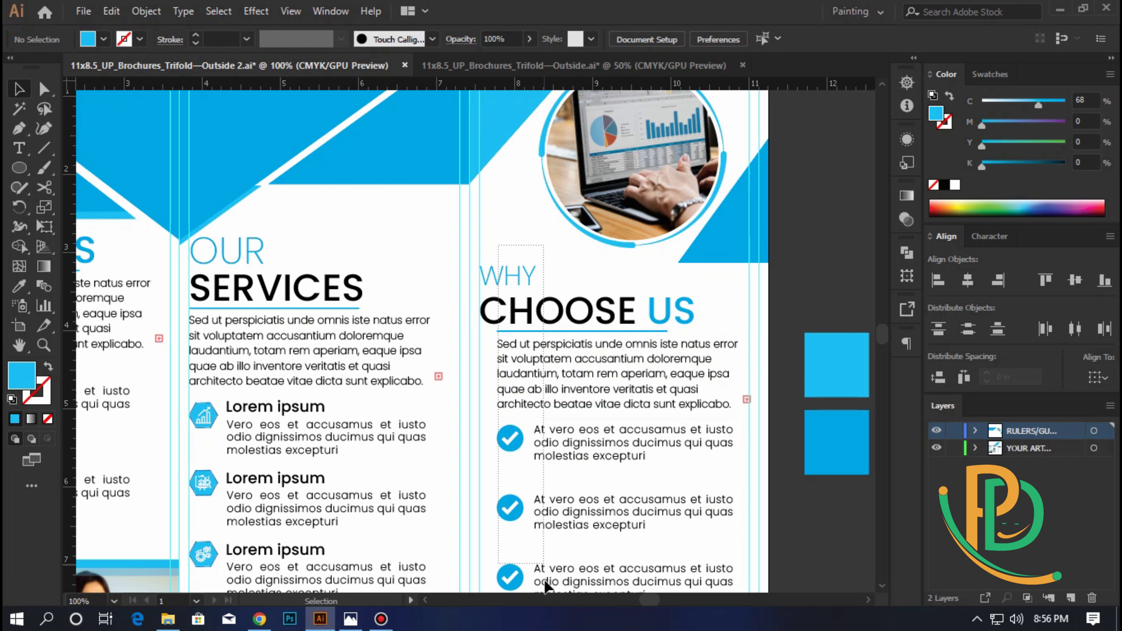
{"action": "scroll", "coordinate": [547, 587], "scroll_direction": "down", "scroll_amount": 3}
{"action": "scroll", "coordinate": [548, 583], "scroll_direction": "down", "scroll_amount": 3}
{"action": "left_click", "coordinate": [550, 538]}
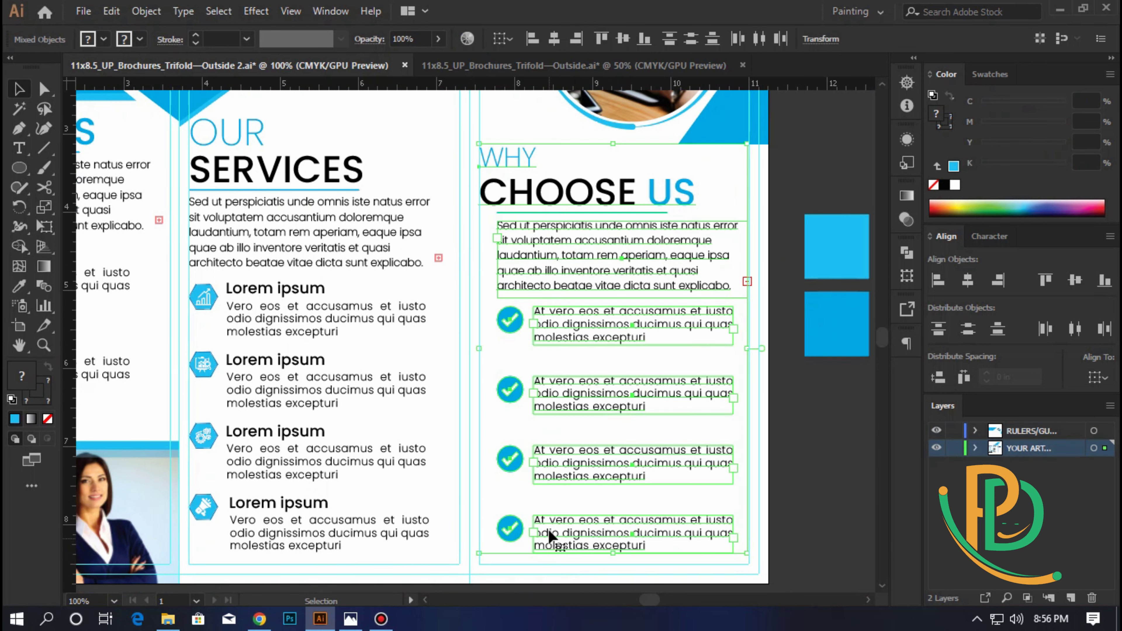
{"action": "left_click", "coordinate": [519, 194]}
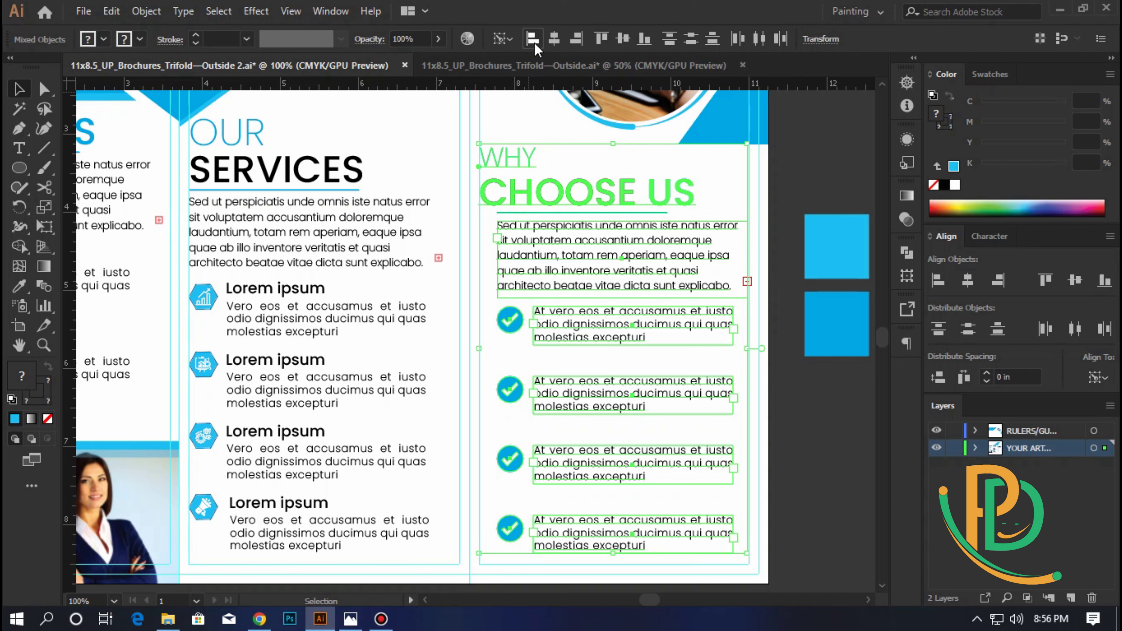
{"action": "left_click", "coordinate": [534, 40]}
{"action": "left_click", "coordinate": [817, 423]}
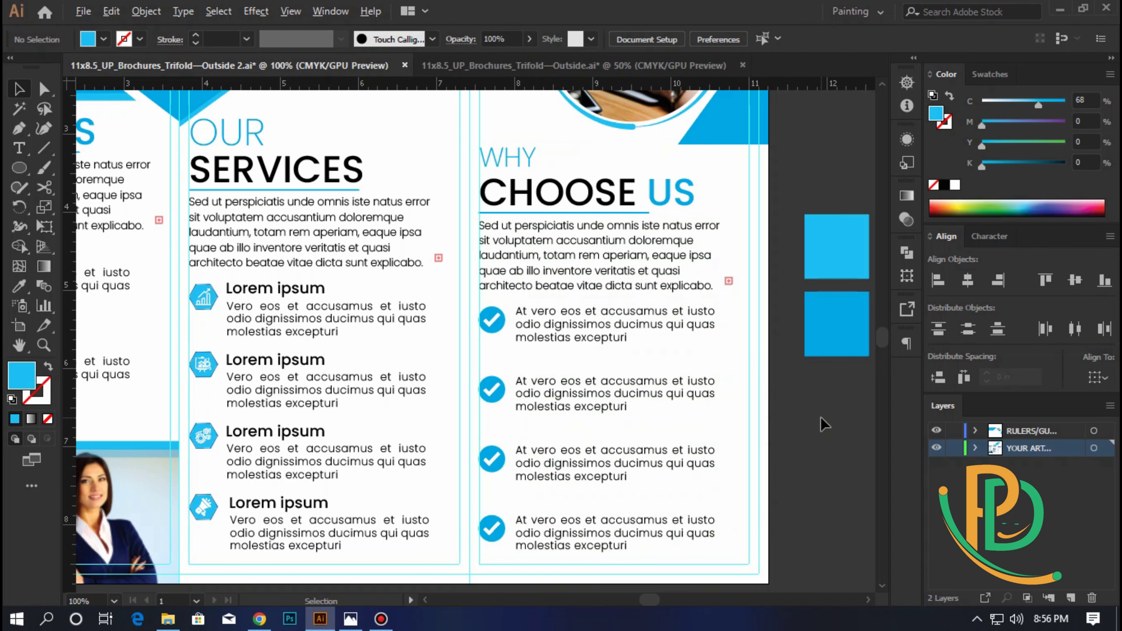
{"action": "scroll", "coordinate": [474, 384], "scroll_direction": "up", "scroll_amount": 4}
{"action": "scroll", "coordinate": [456, 364], "scroll_direction": "down", "scroll_amount": 3}
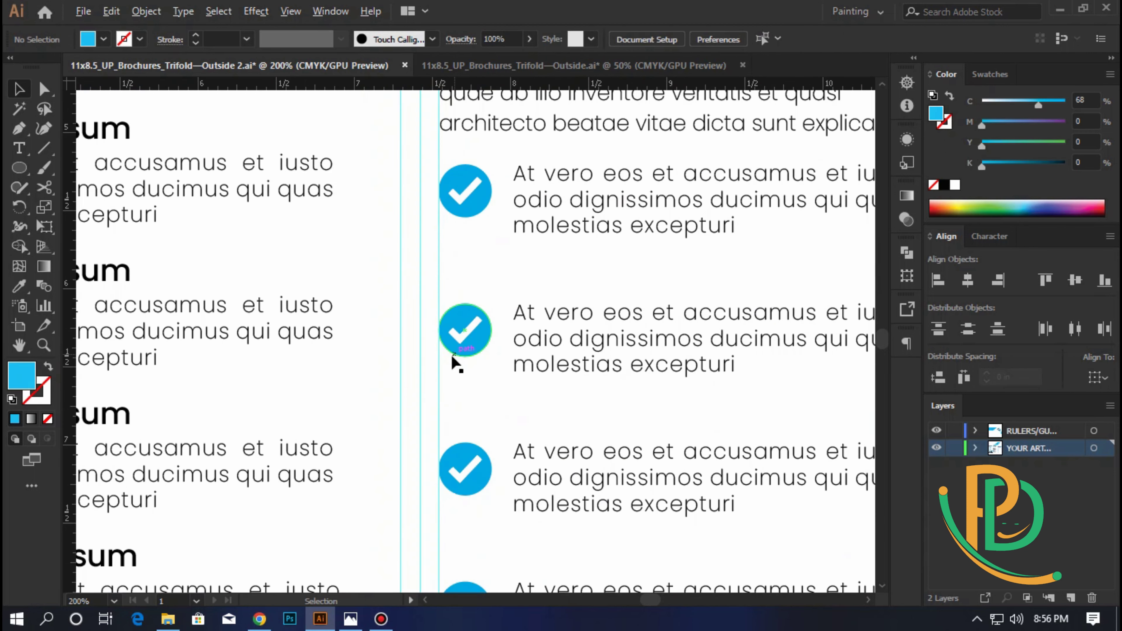